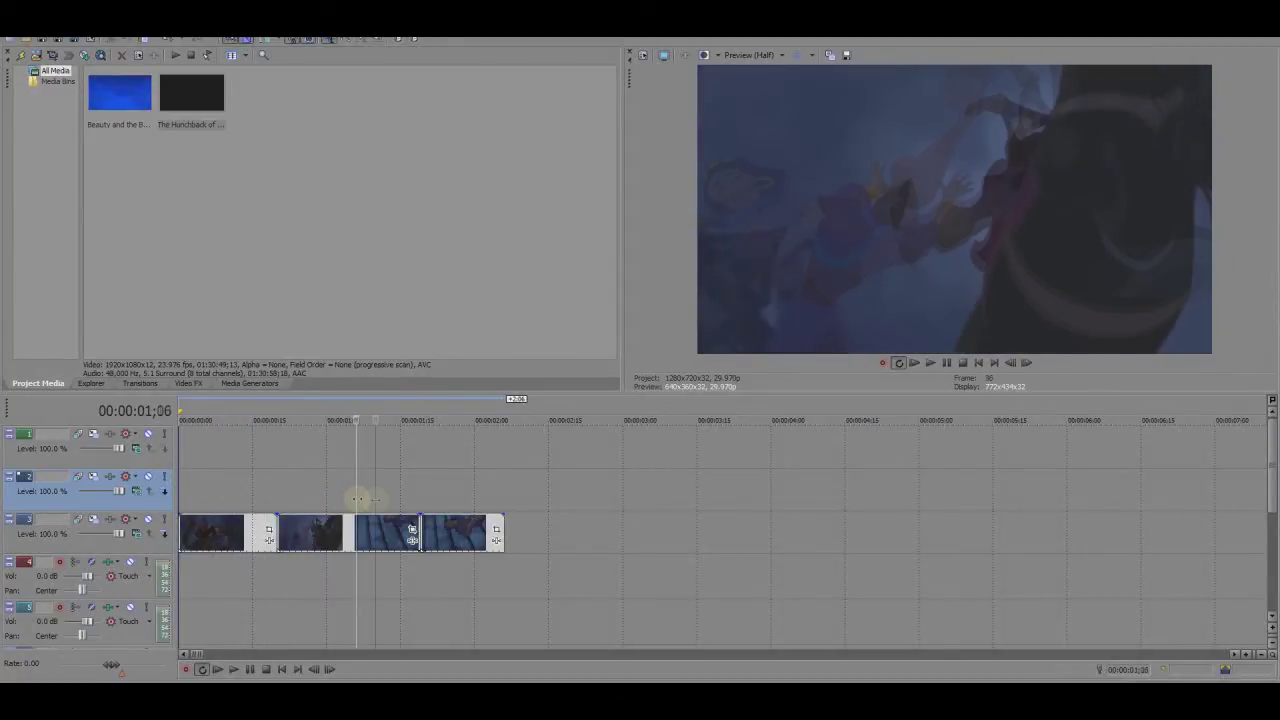
Snap the stairs clip's start to the playhead at 1;18 and preview it
drag(322, 494, 388, 502)
scroll(520, 550, up, 5)
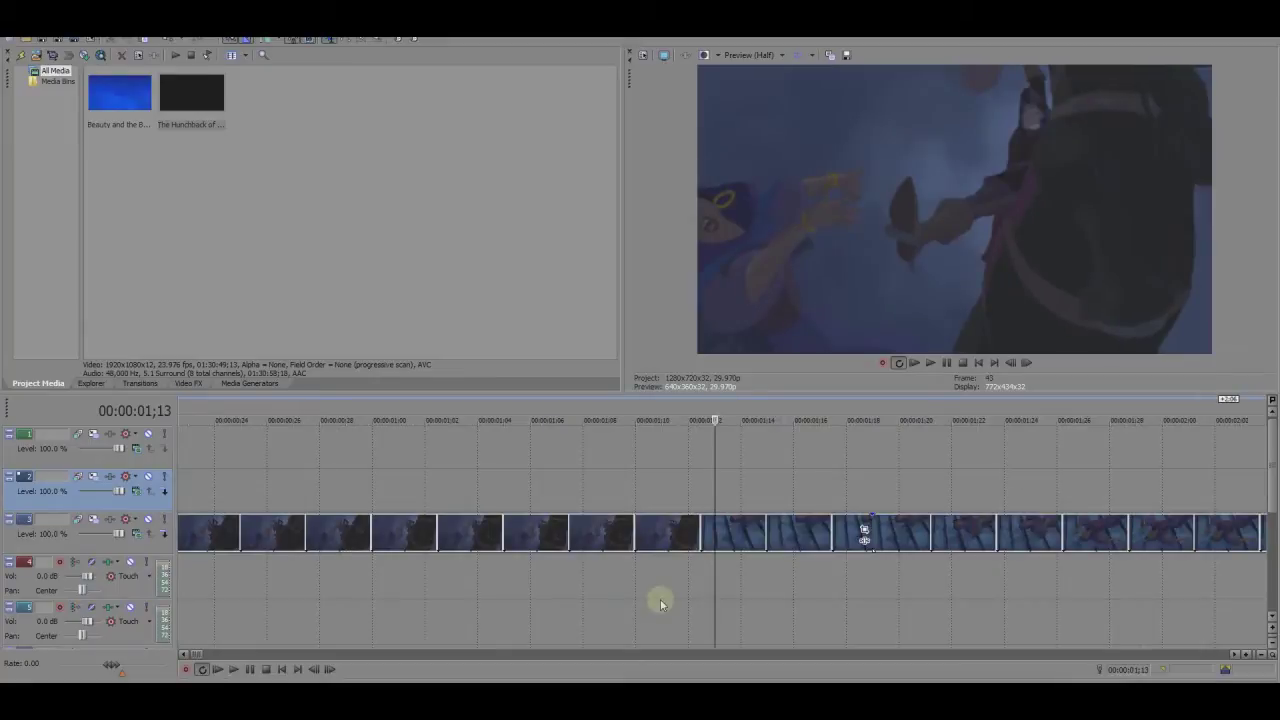
click(762, 528)
drag(768, 530, 846, 533)
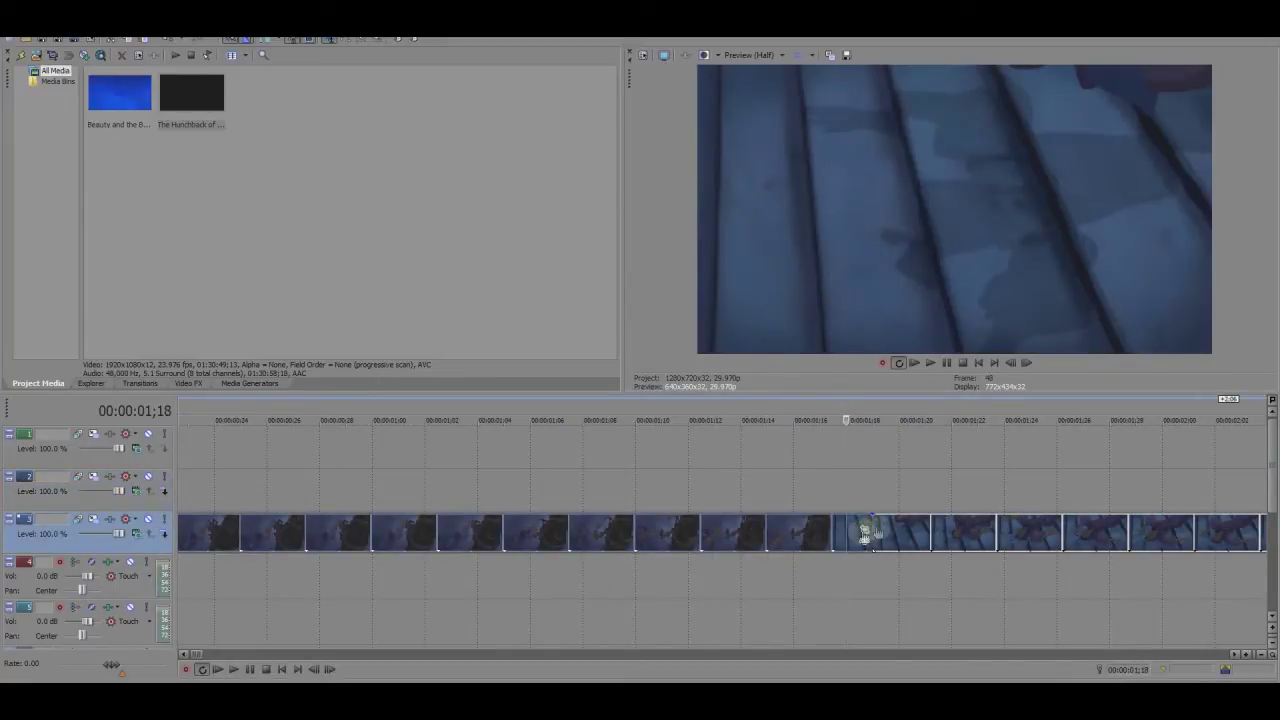
drag(866, 530, 846, 532)
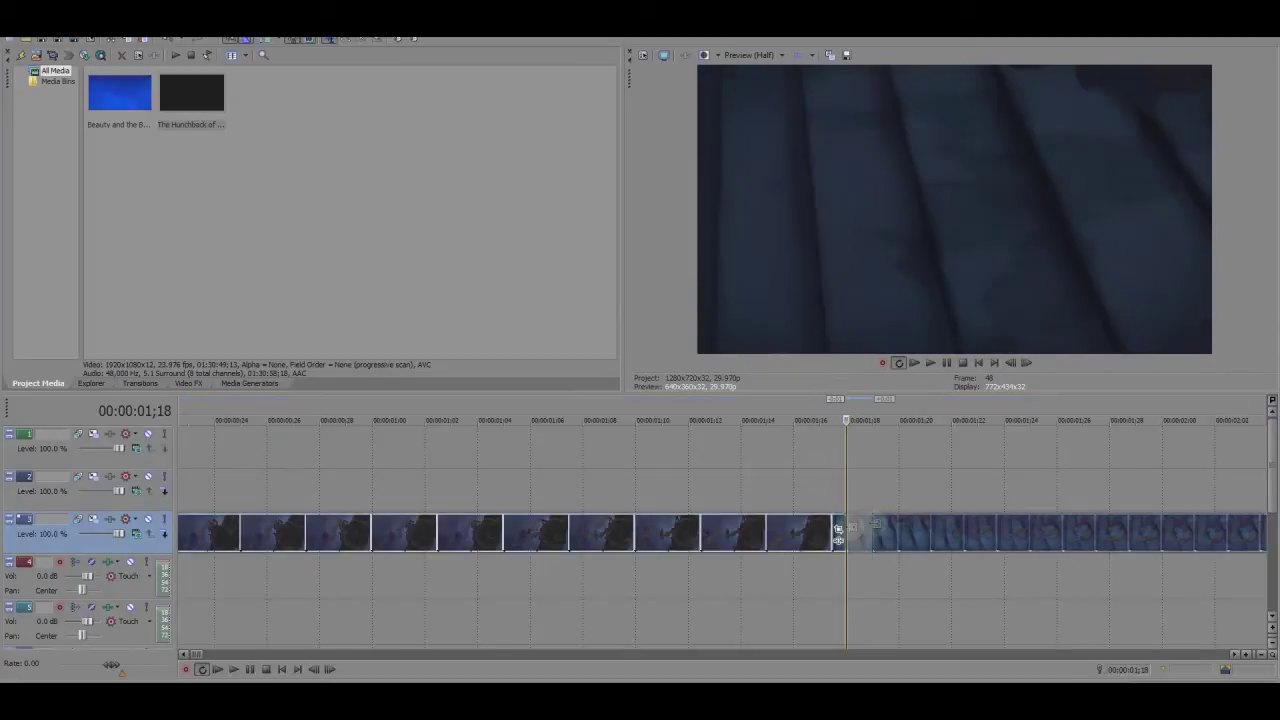
drag(856, 486, 1200, 518)
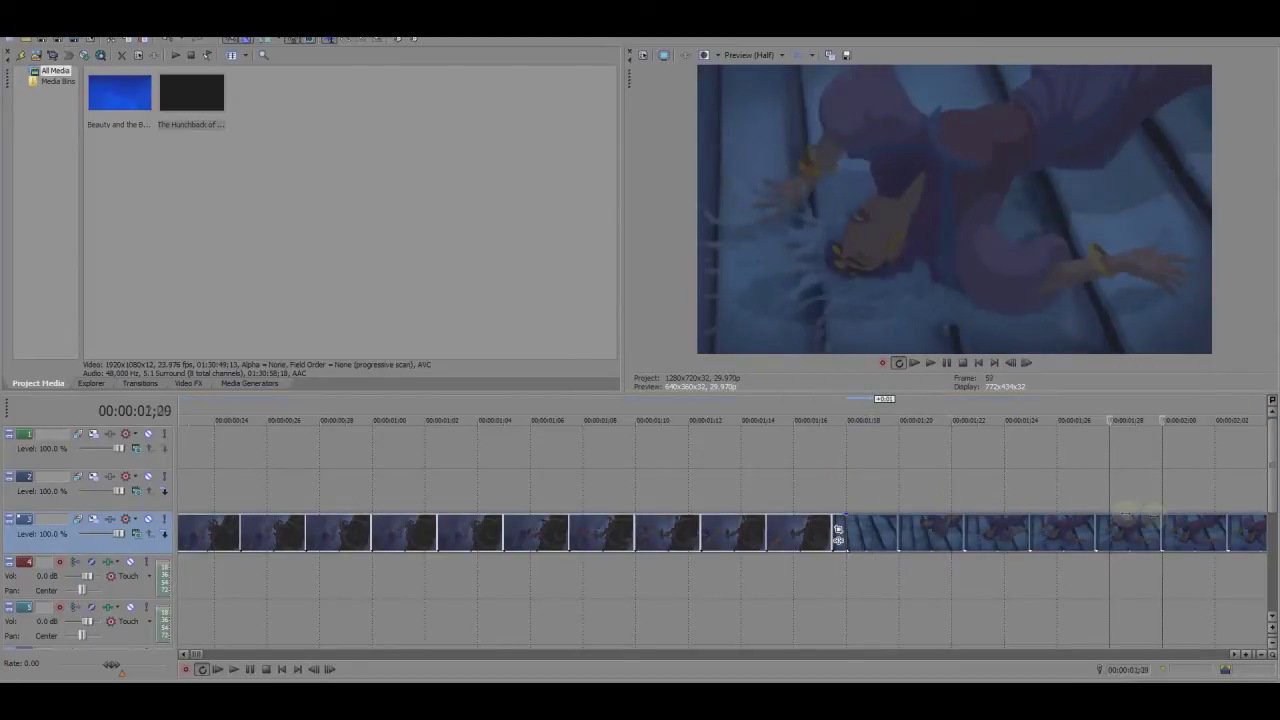
Set the track 2 Belle clip to about 50% opacity and open its Pan/Crop settings
scroll(992, 540, down, 5)
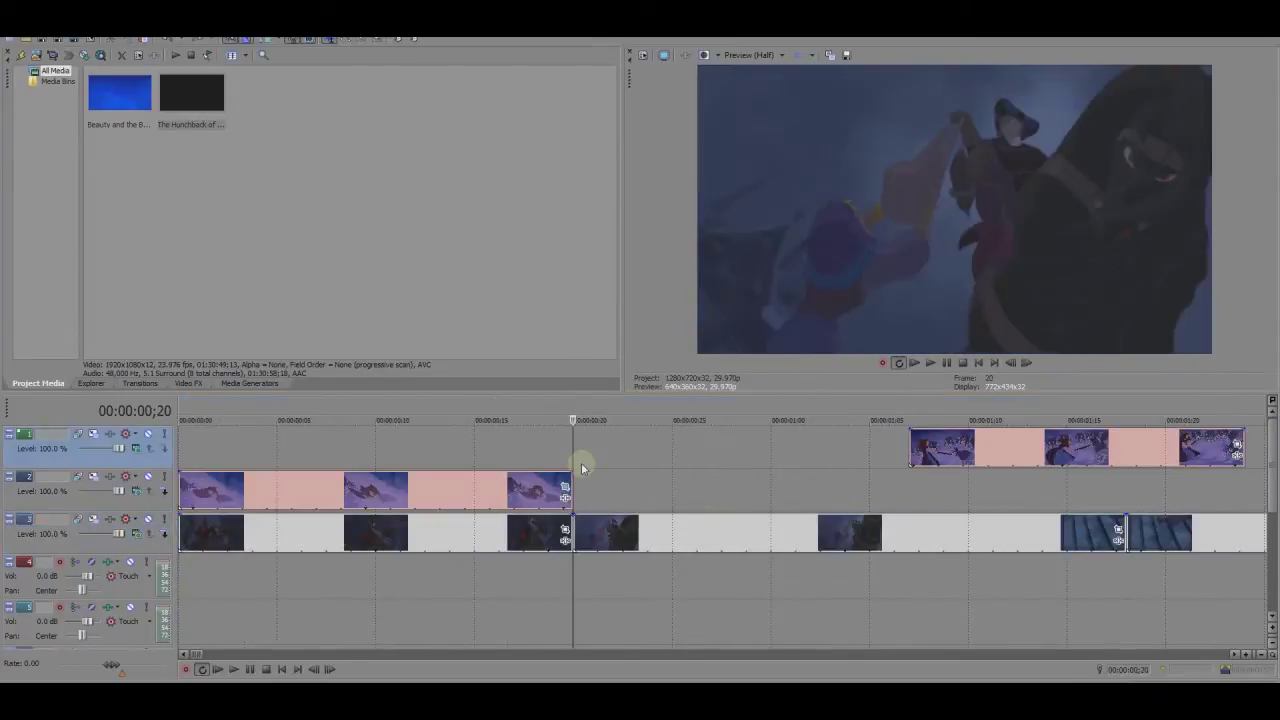
click(355, 453)
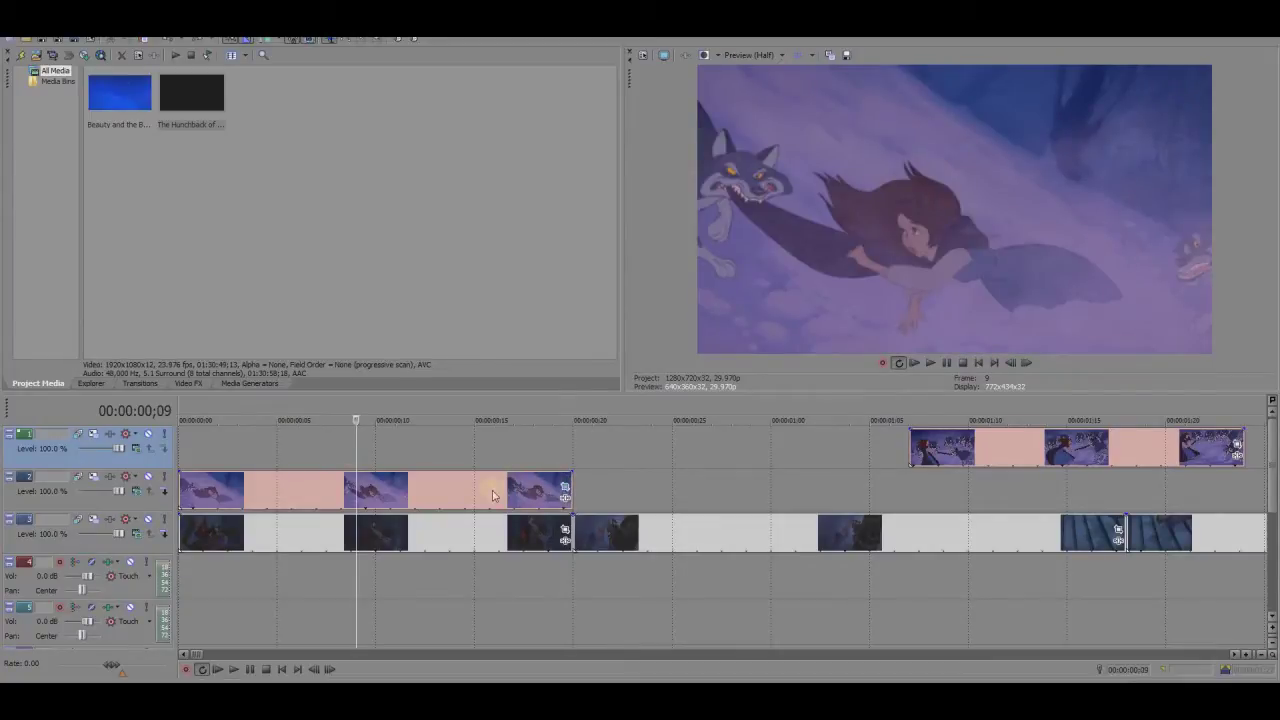
drag(495, 480, 490, 548)
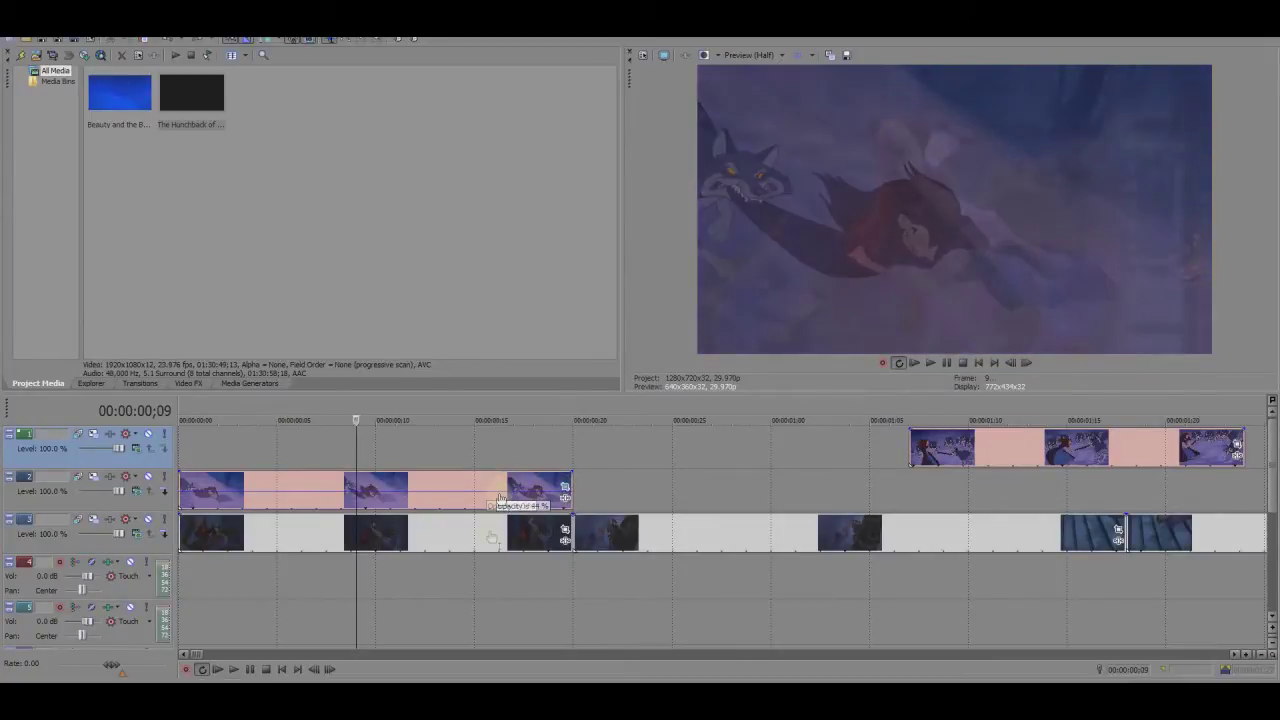
drag(490, 548, 566, 492)
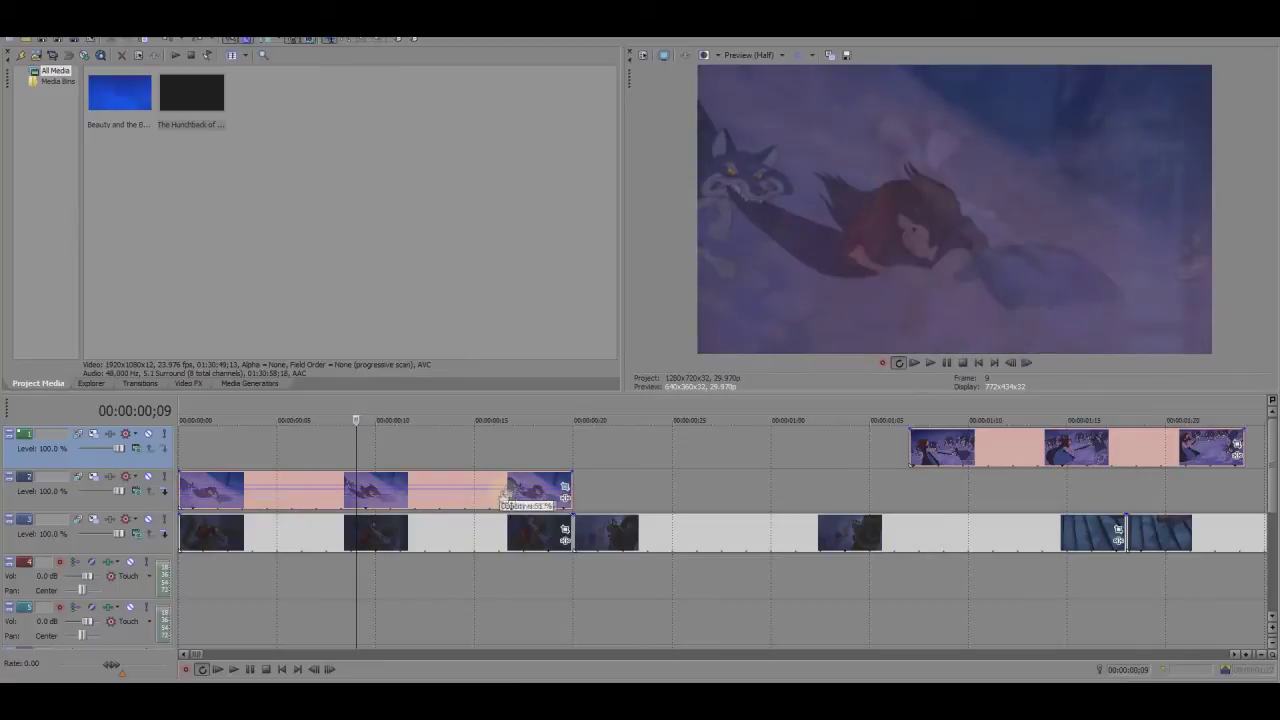
click(565, 490)
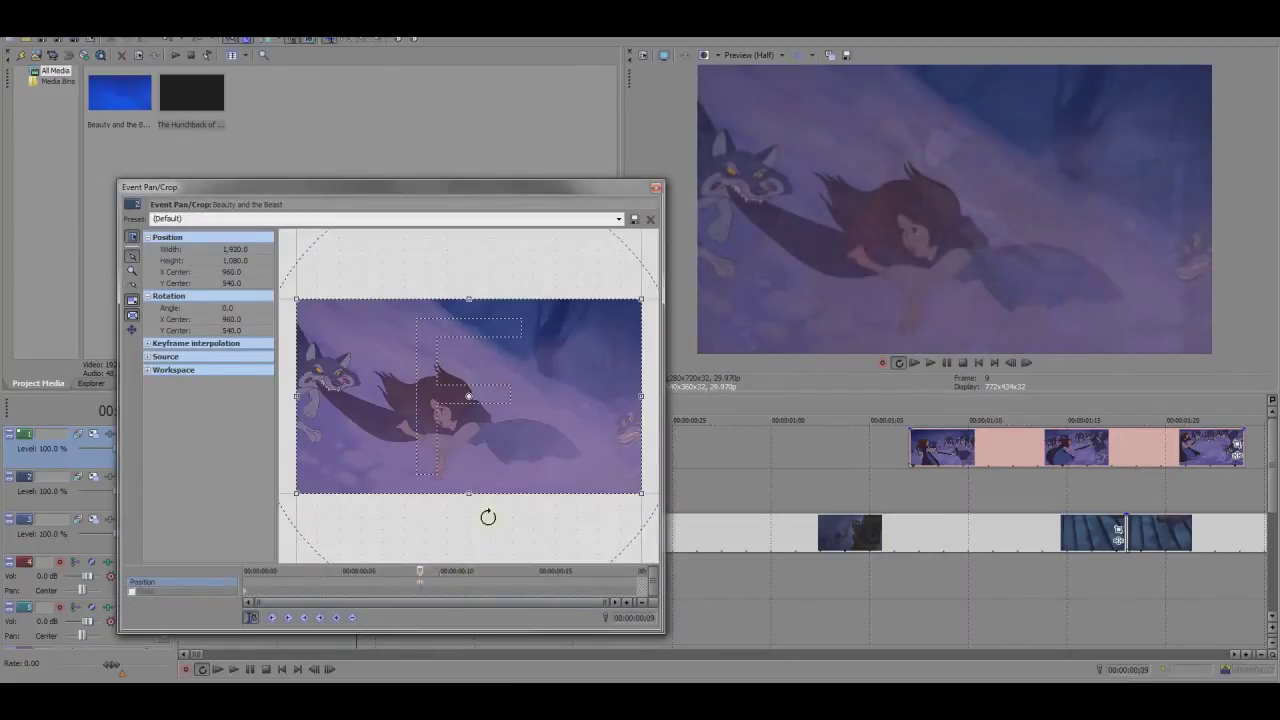
Tilt Belle's crop frame to about -34°, enlarge it, and shift it left across the frame
drag(488, 517, 535, 478)
drag(532, 420, 462, 430)
mouse_move(517, 494)
mouse_down()
mouse_move(547, 464)
mouse_move(524, 486)
mouse_up()
scroll(512, 450, down, 2)
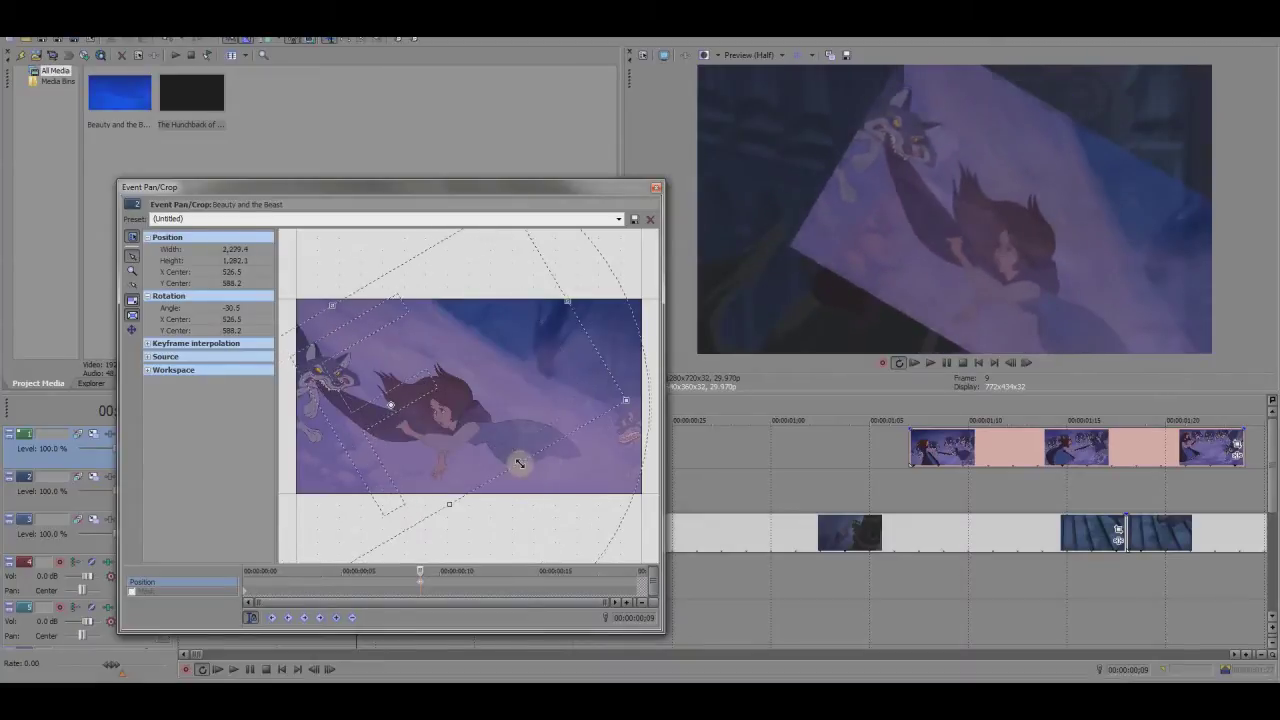
mouse_move(523, 406)
mouse_down()
mouse_move(481, 414)
mouse_move(537, 459)
mouse_up()
drag(477, 413, 488, 400)
click(253, 592)
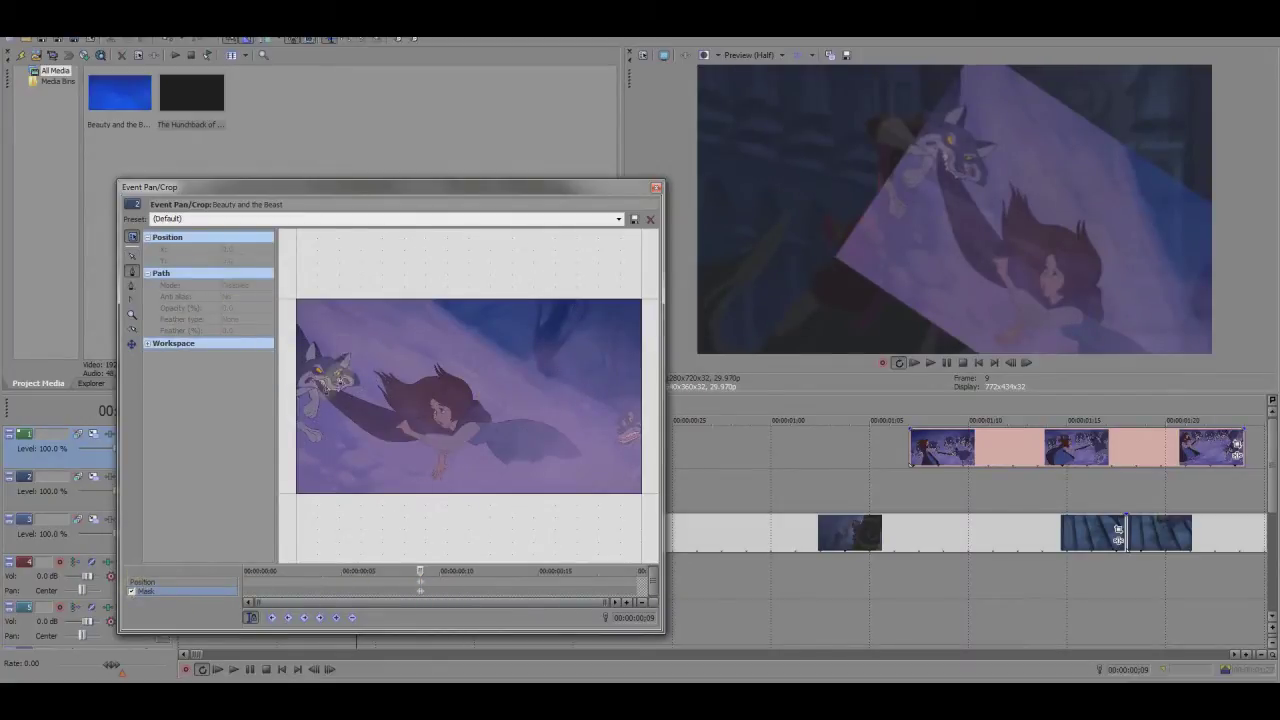
Draw a closed mask path around Belle, then rotate the clip to about -24° and reposition it
click(325, 388)
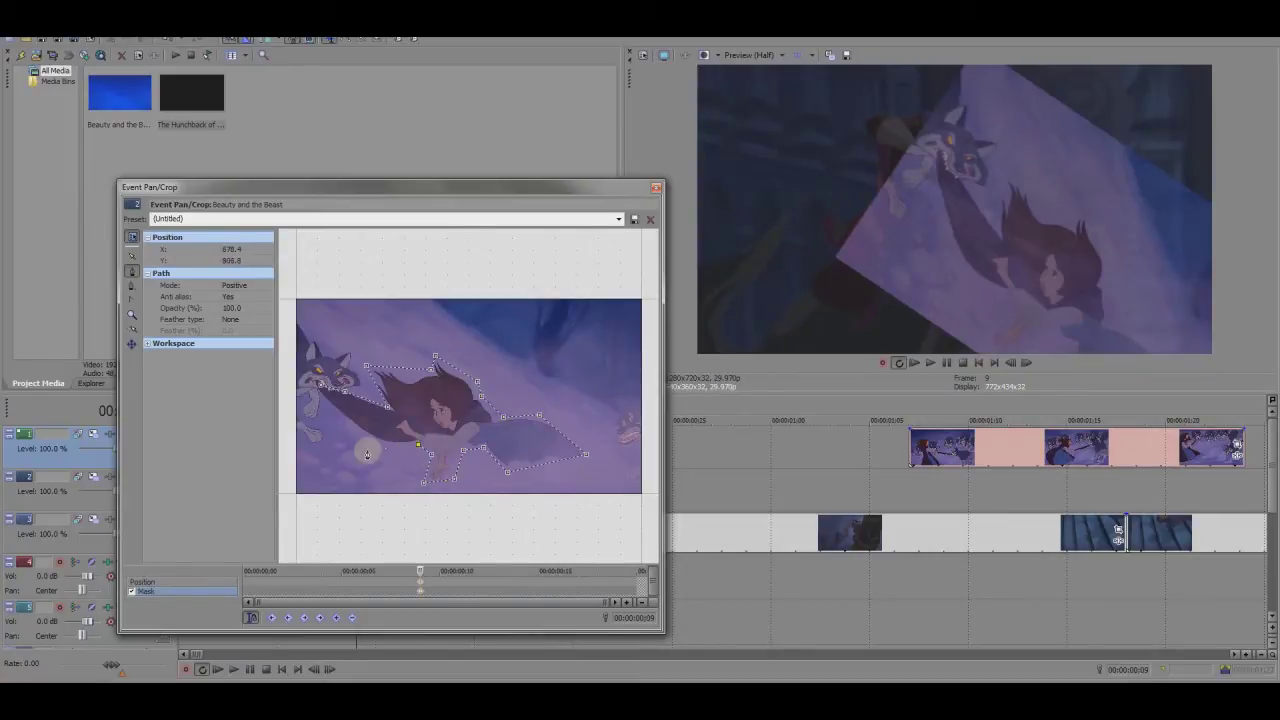
click(318, 389)
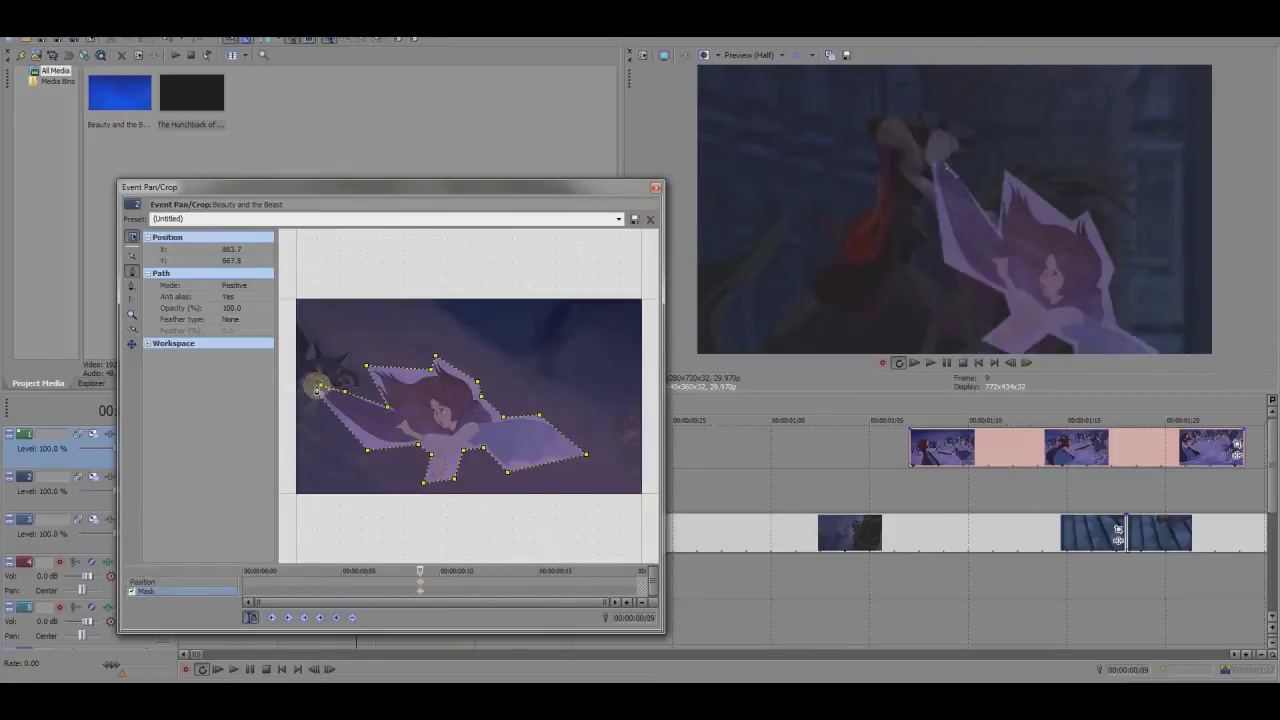
click(419, 582)
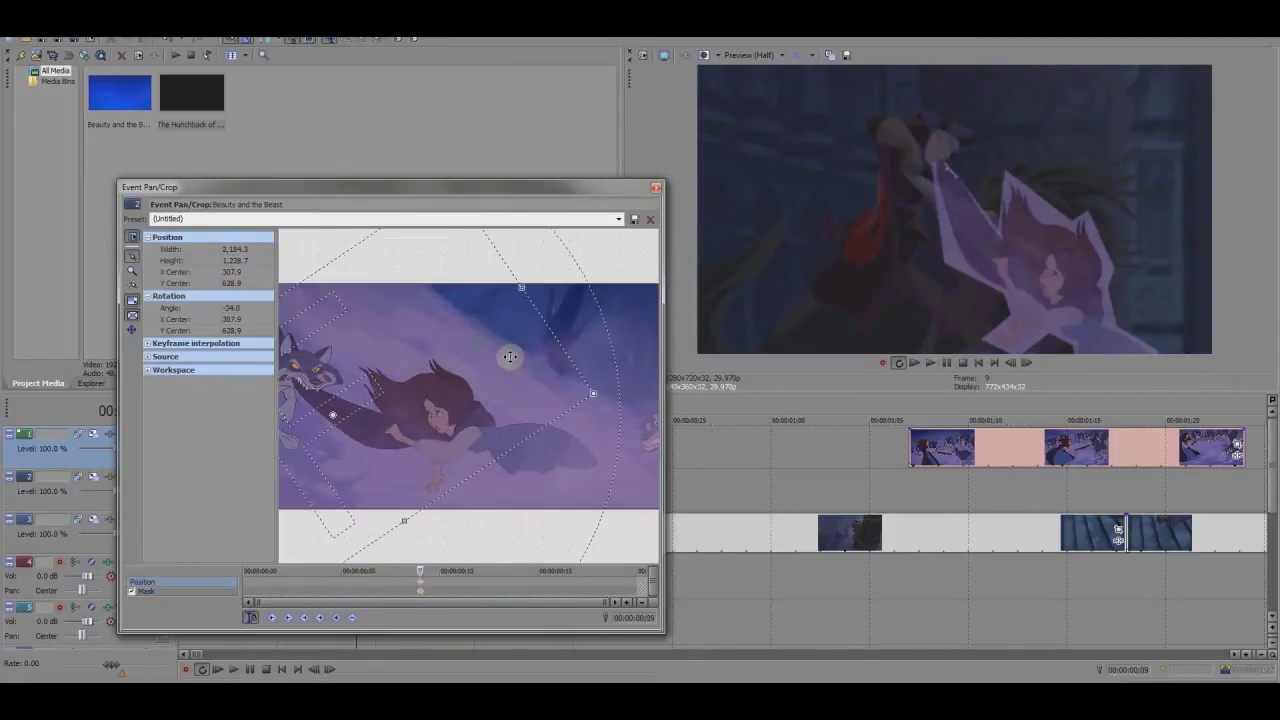
drag(558, 310, 569, 352)
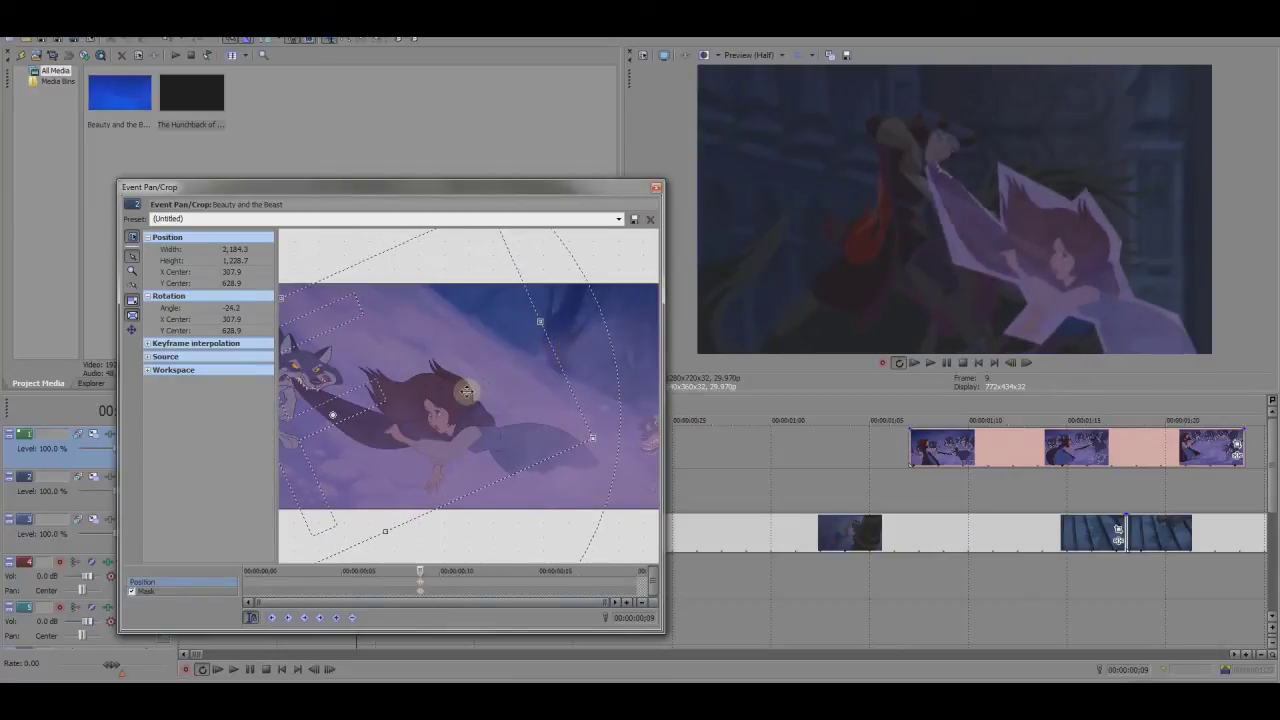
drag(466, 392, 484, 379)
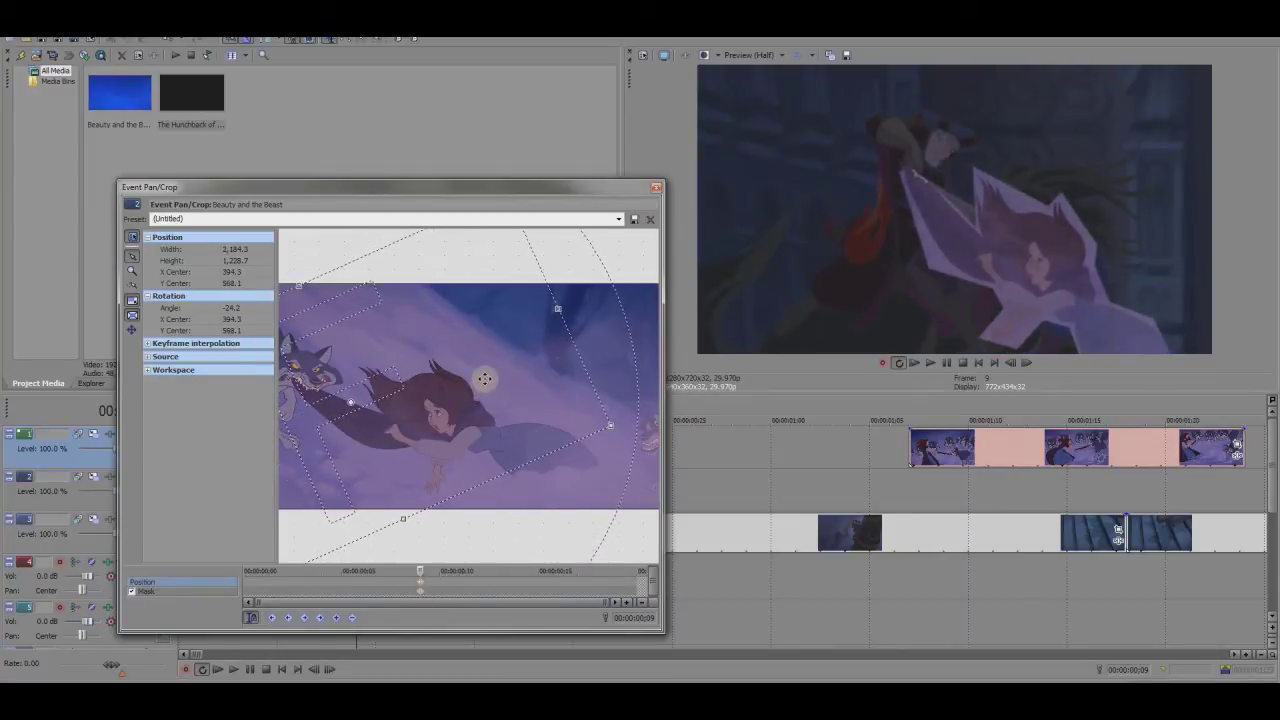
Reverse the Belle event and play back the opening to review it
click(656, 188)
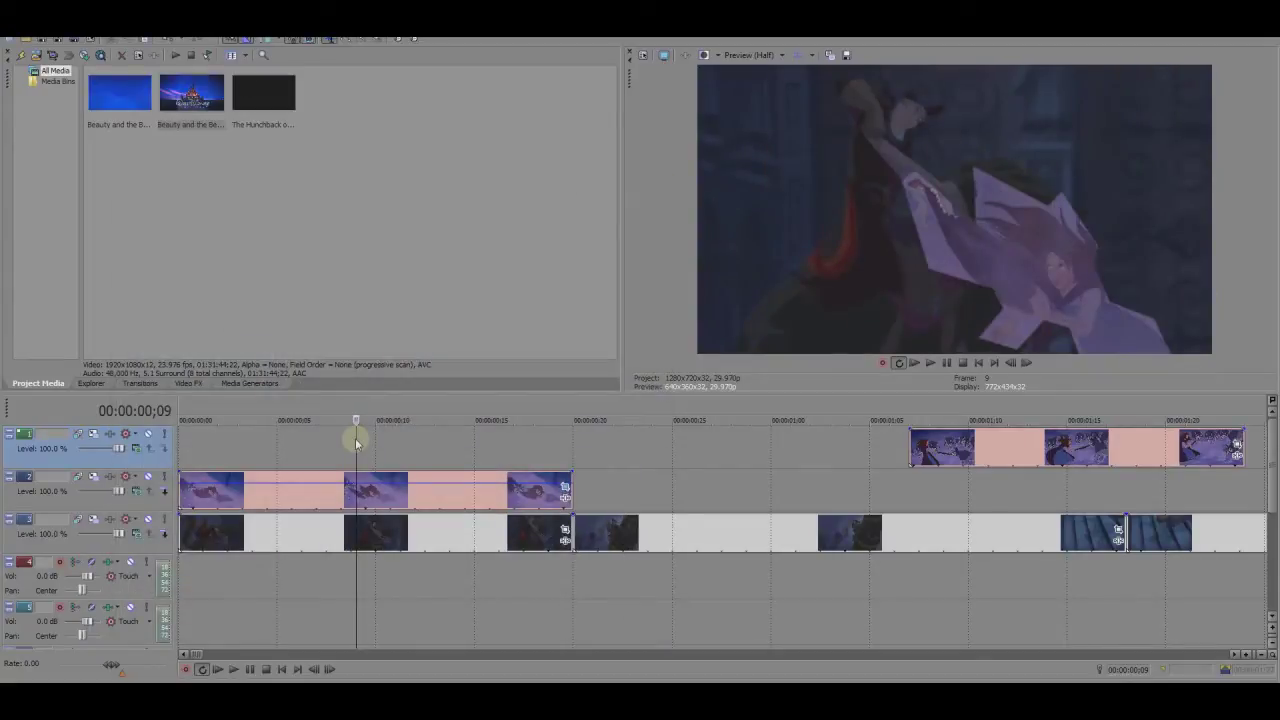
right_click(365, 497)
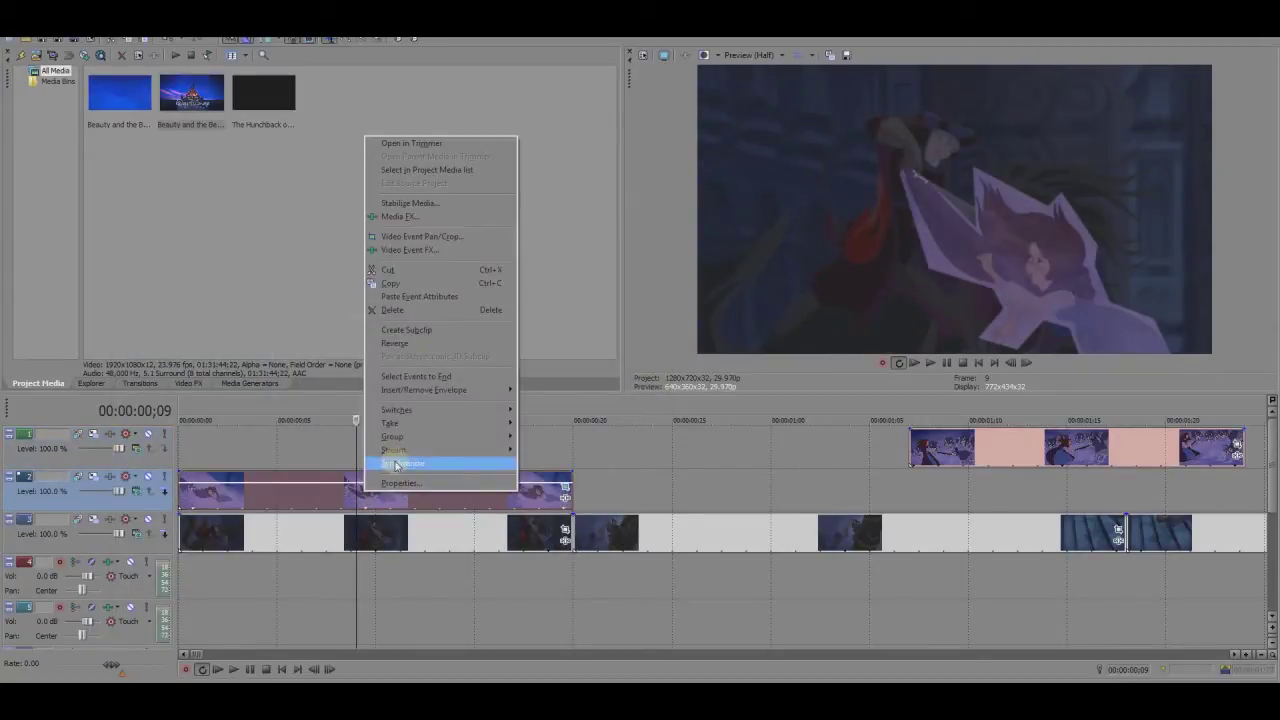
click(427, 343)
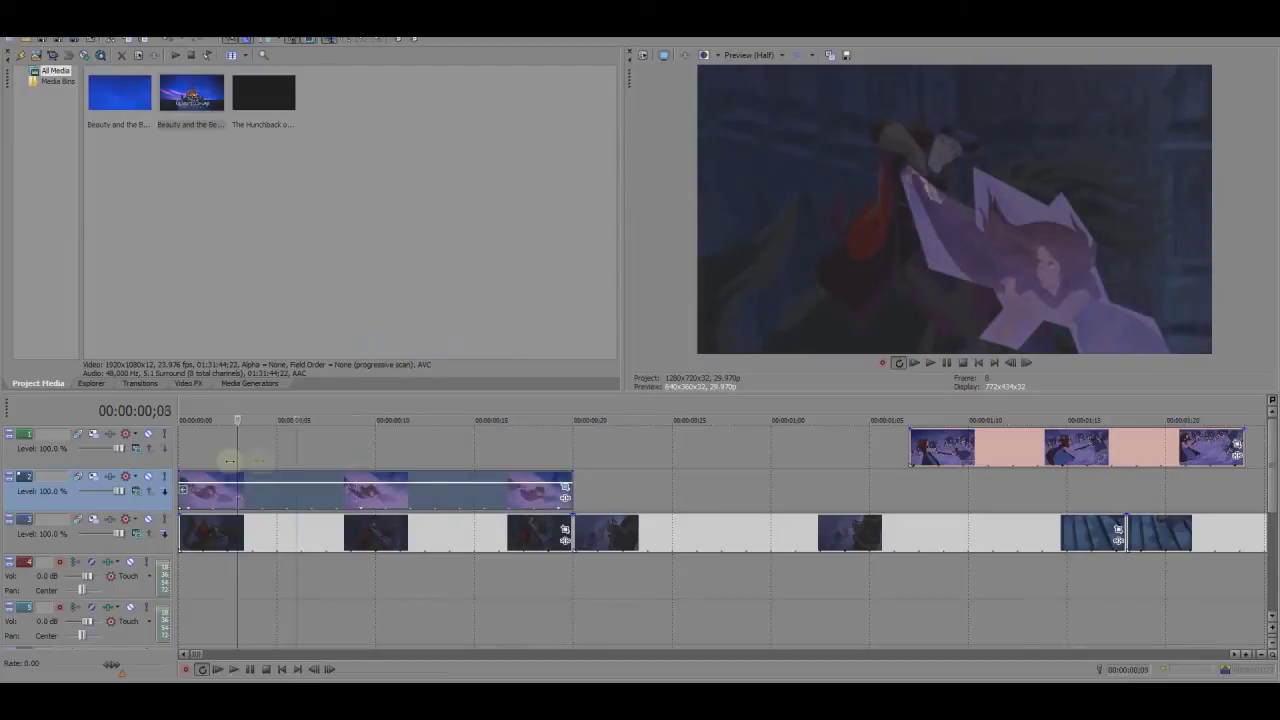
click(195, 454)
key(space)
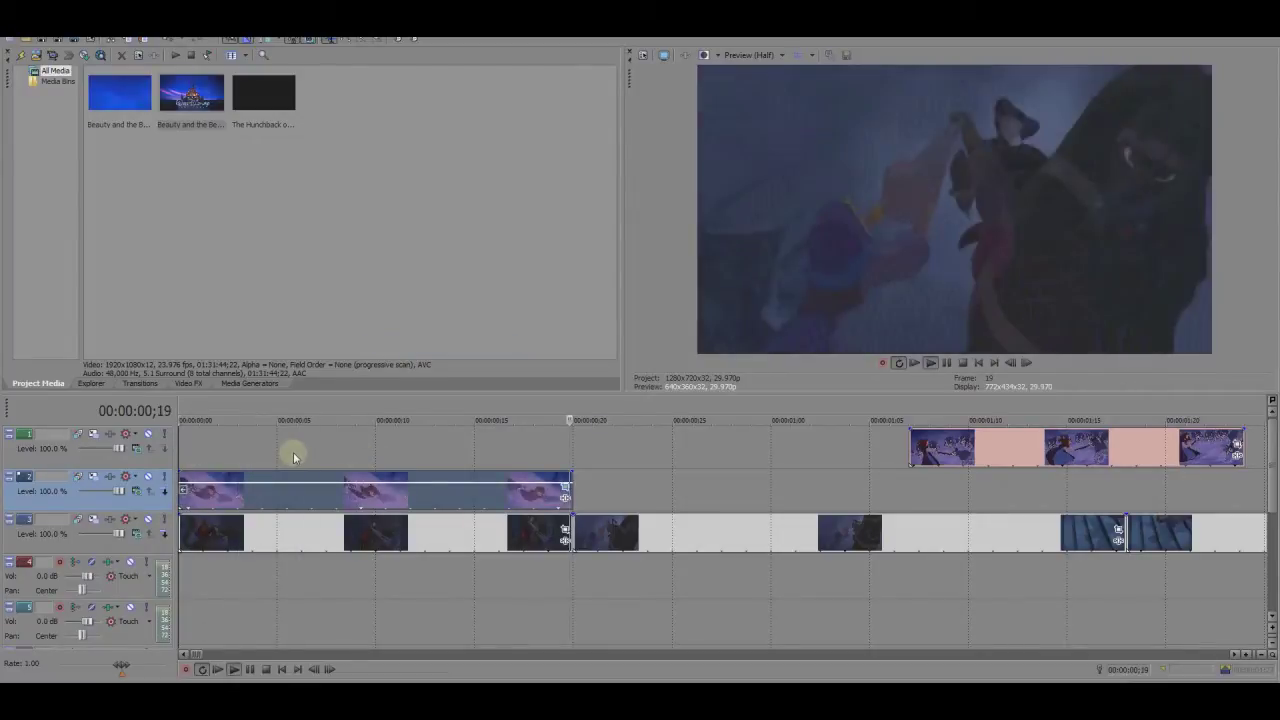
key(space)
key(space)
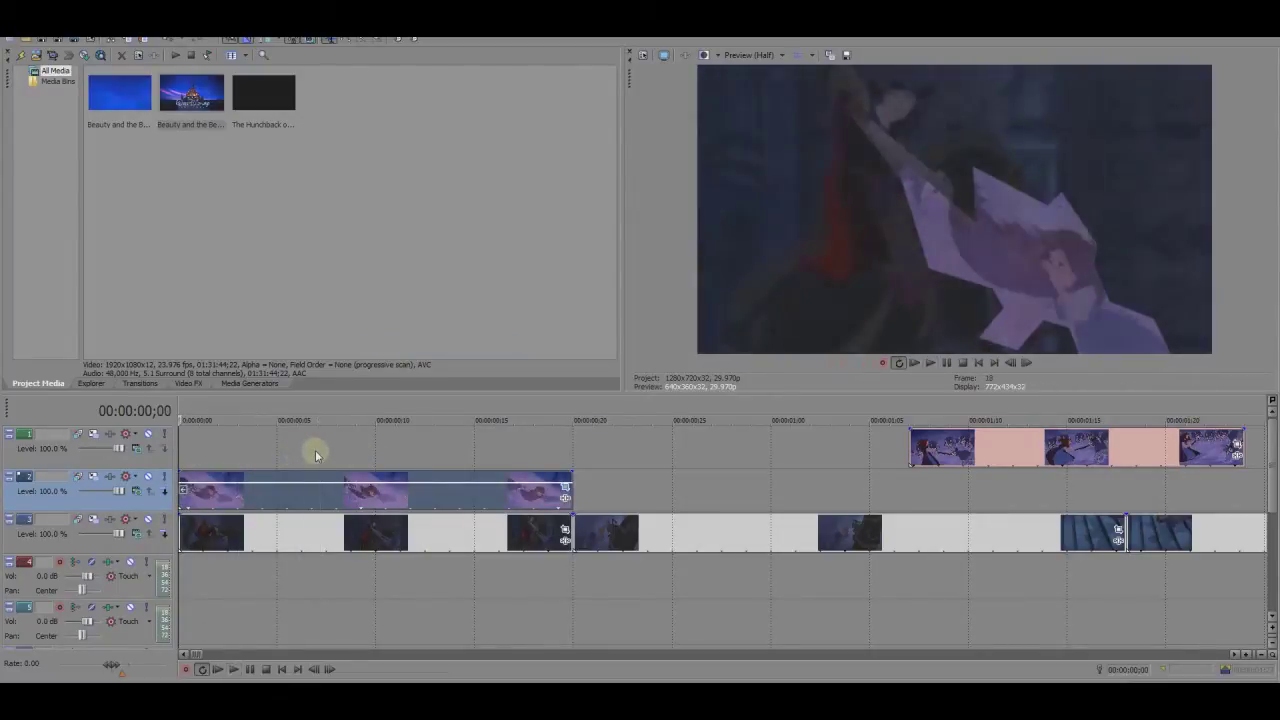
key(space)
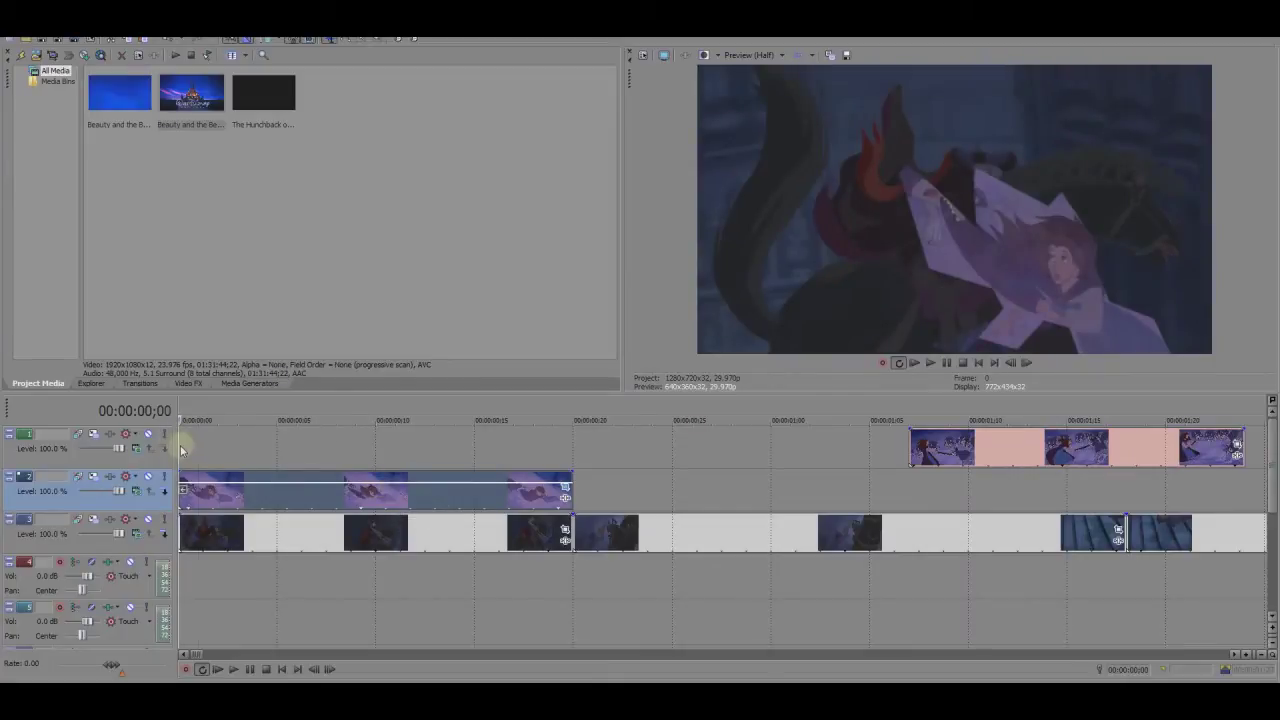
Time-stretch the Belle clip faster, split it, and extend the second piece to the stairs cut
drag(181, 450, 425, 470)
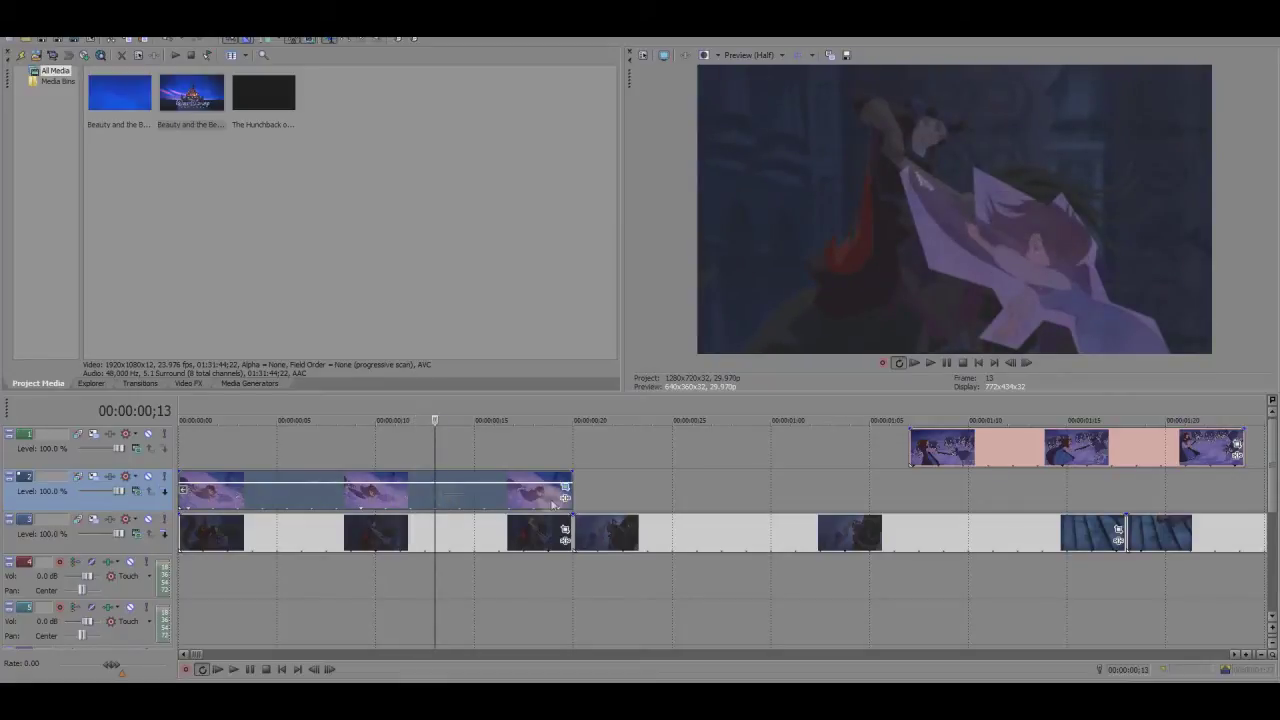
drag(571, 498, 533, 498)
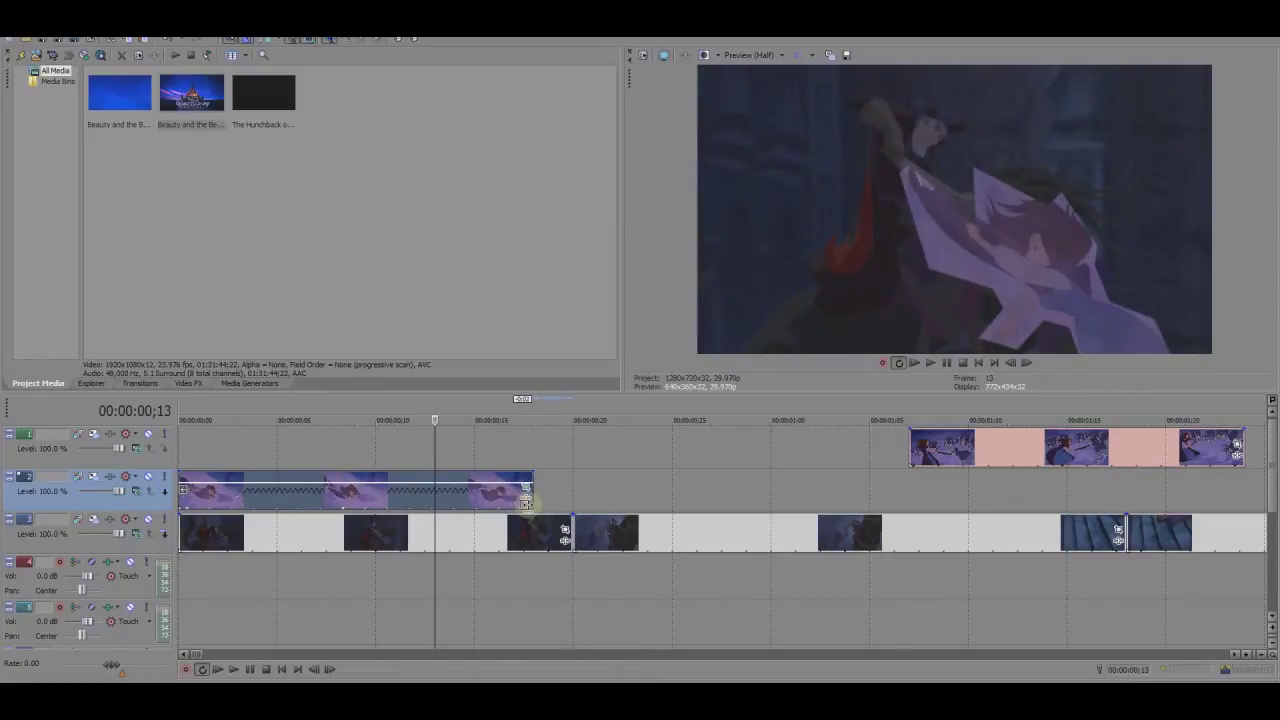
click(259, 500)
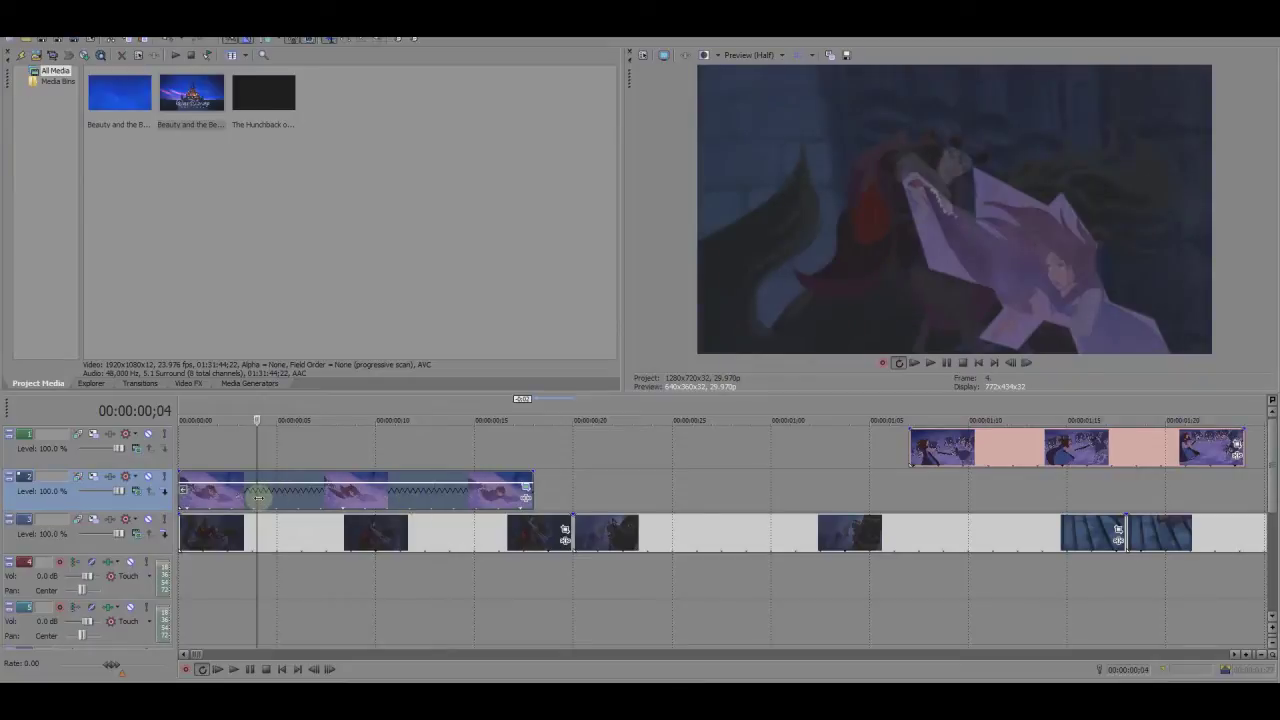
mouse_move(259, 497)
mouse_down()
mouse_move(455, 500)
mouse_move(440, 503)
mouse_up()
key(s)
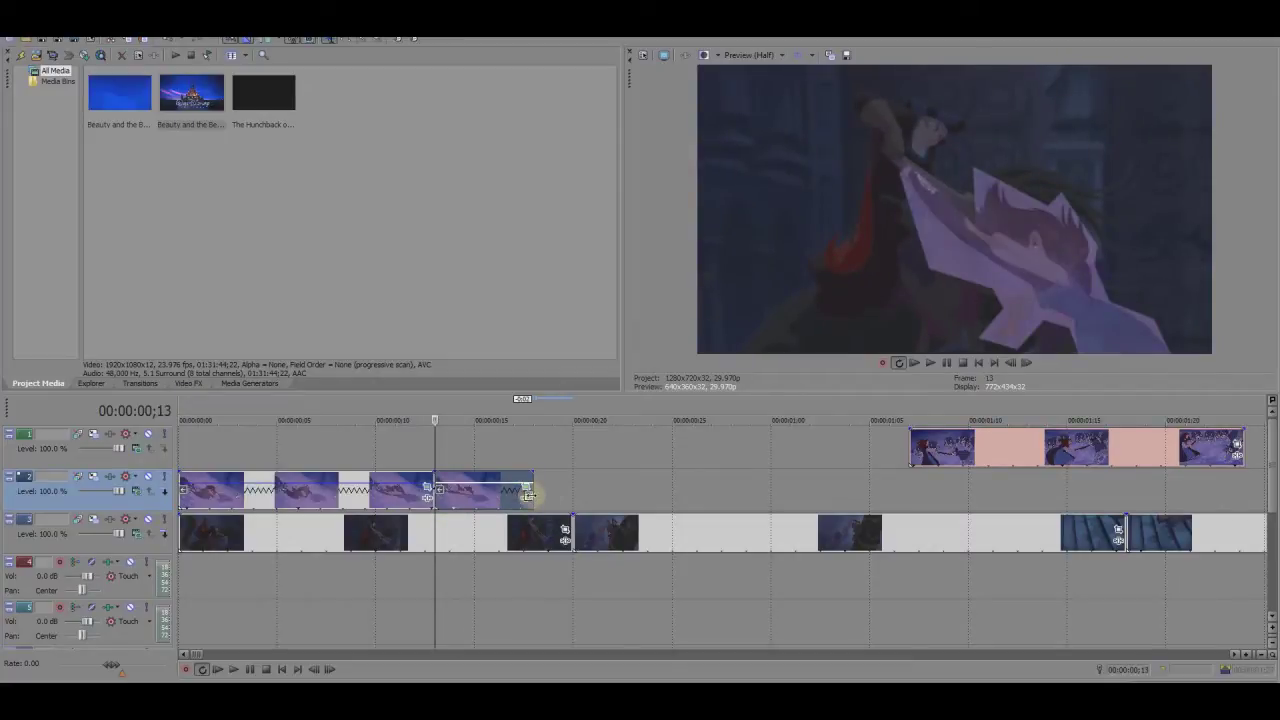
drag(528, 494, 570, 492)
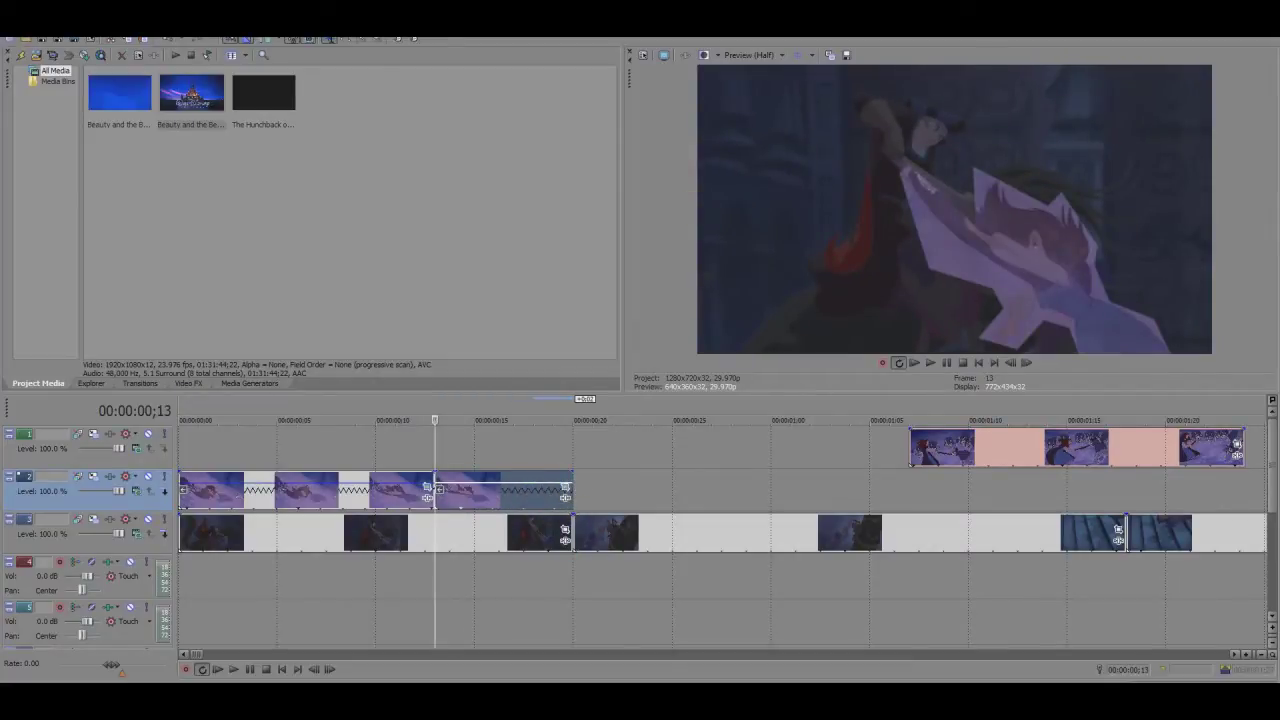
Shift the reversed subclip's frame left and up, with a position keyframe at frame ;04
click(438, 489)
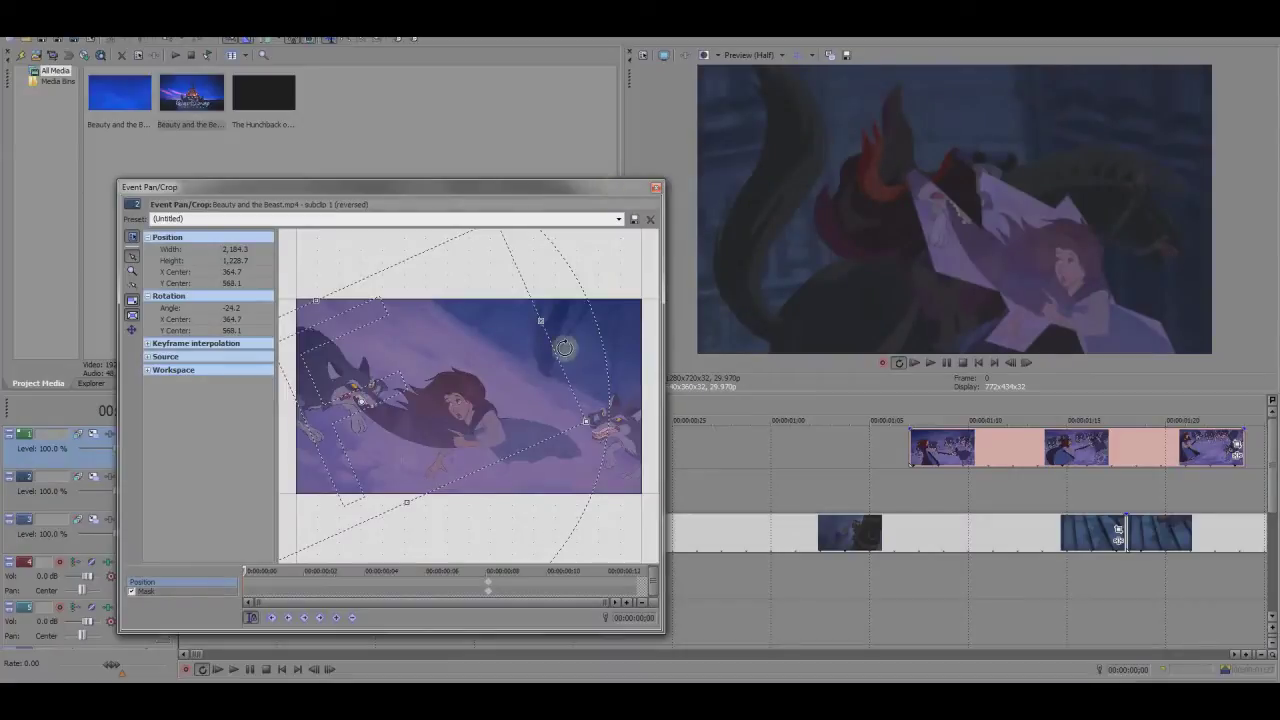
drag(426, 428, 359, 430)
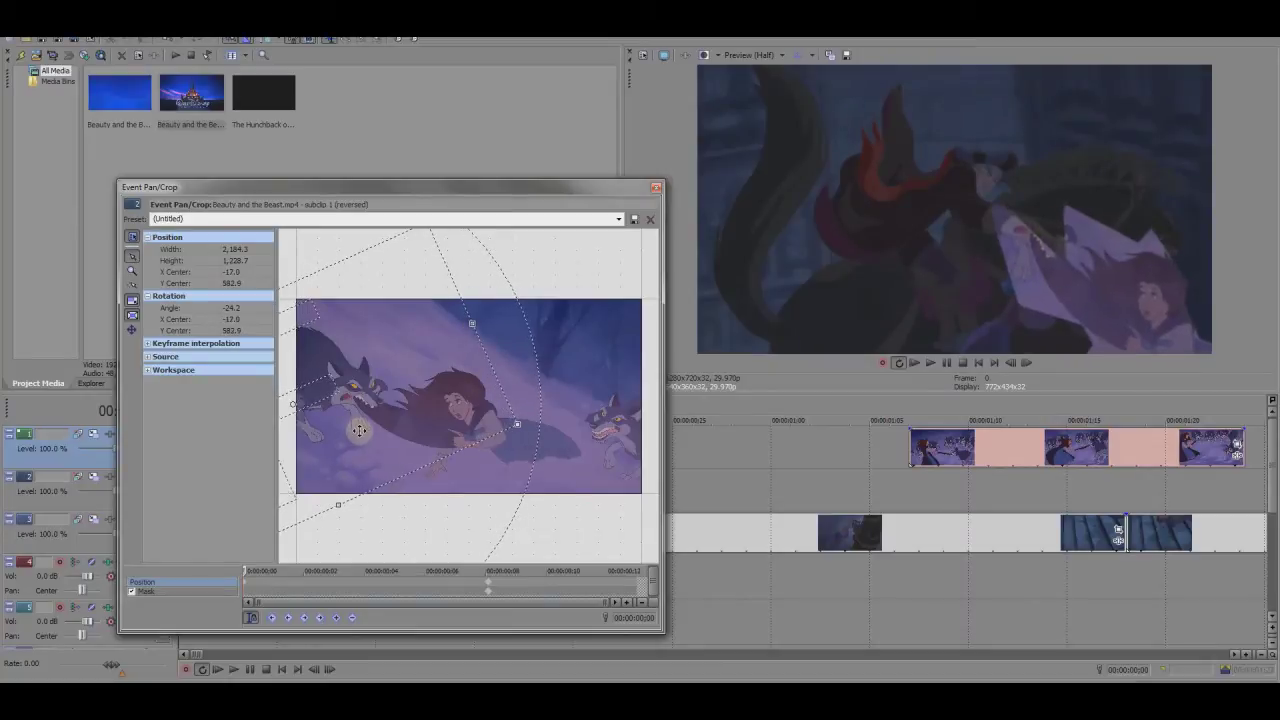
drag(248, 570, 426, 585)
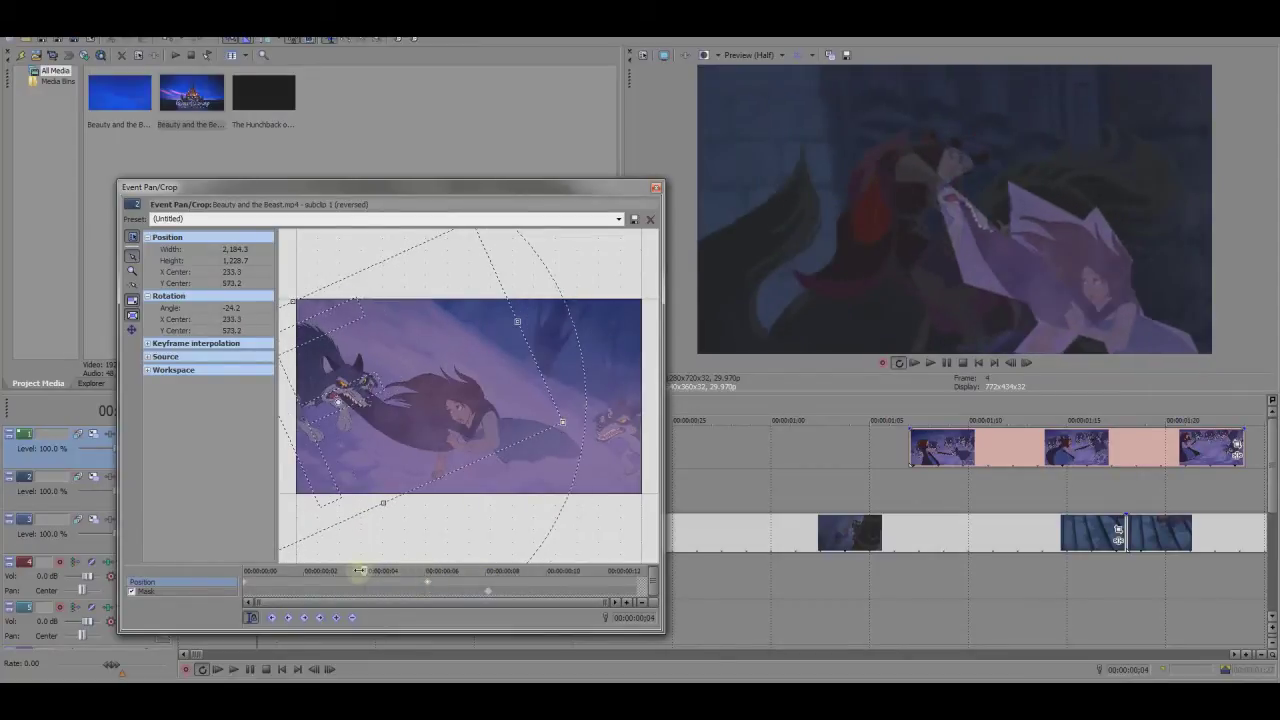
right_click(426, 580)
click(456, 556)
drag(426, 576, 258, 571)
Play back the composite, then reshape the mask points around Belle's hand and fingers
click(656, 187)
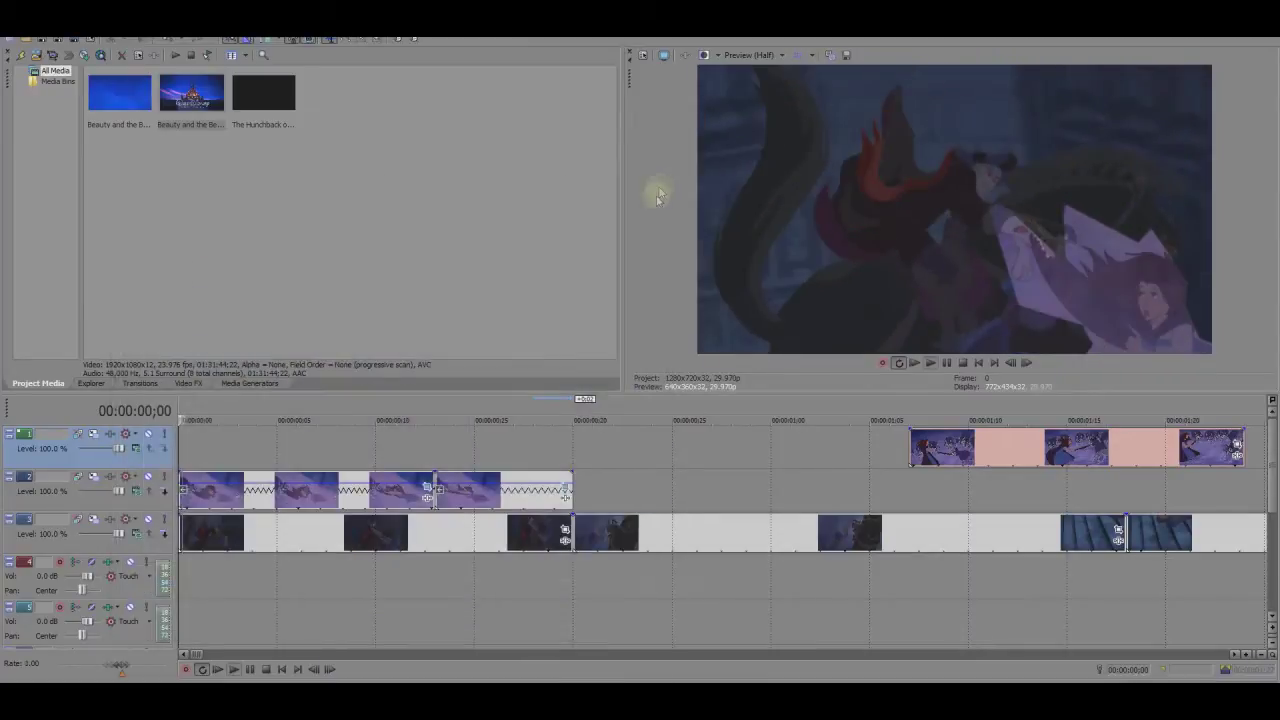
key(space)
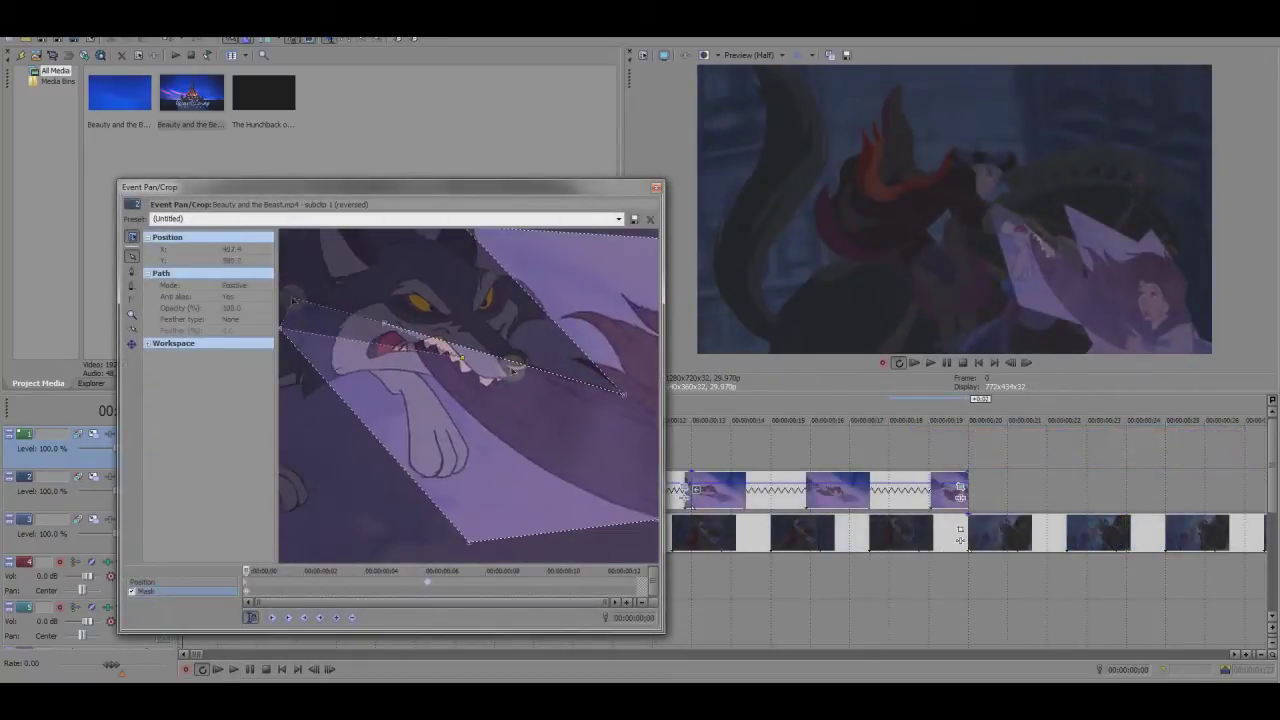
drag(505, 387, 459, 401)
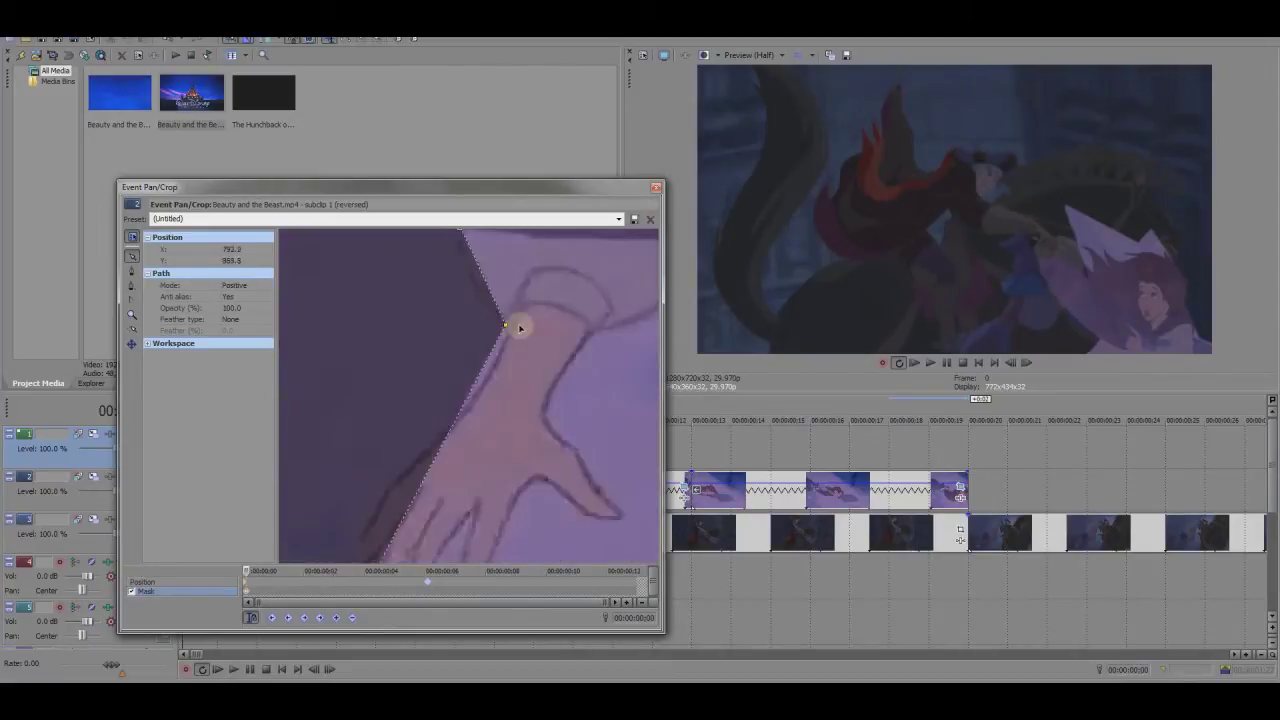
mouse_move(452, 311)
mouse_down()
mouse_move(500, 361)
mouse_move(513, 330)
mouse_up()
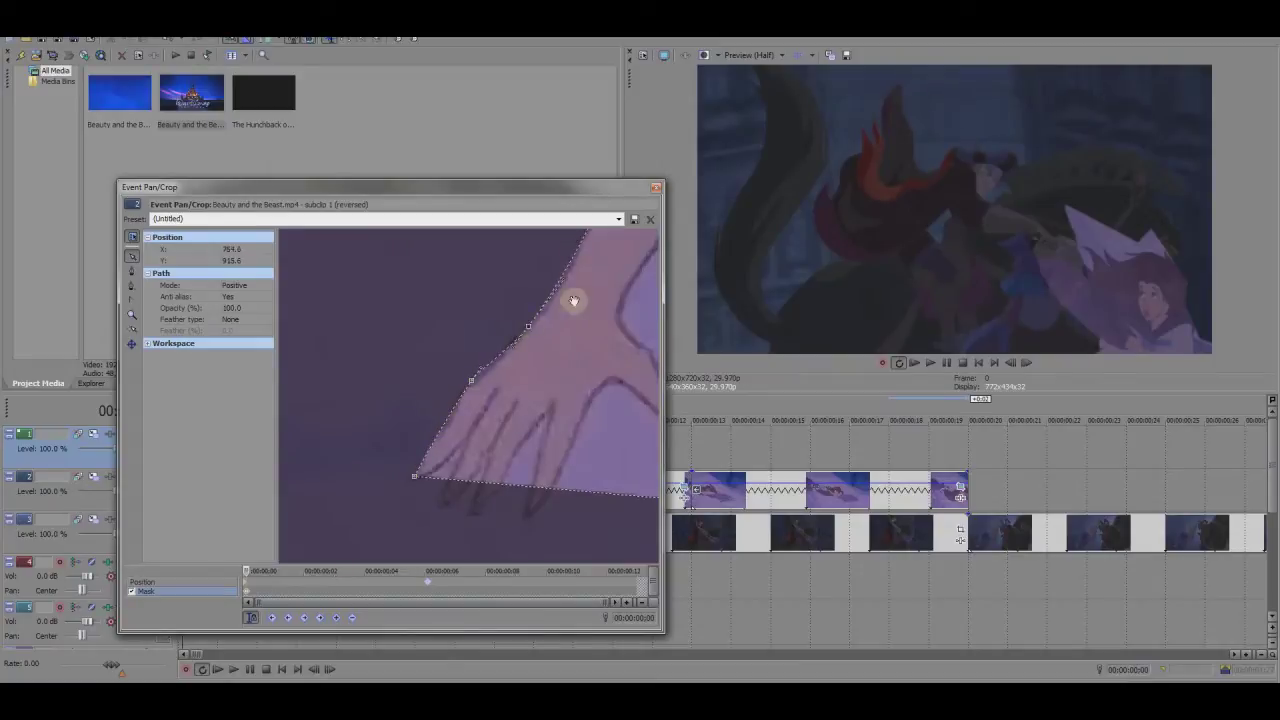
click(474, 344)
drag(474, 344, 459, 361)
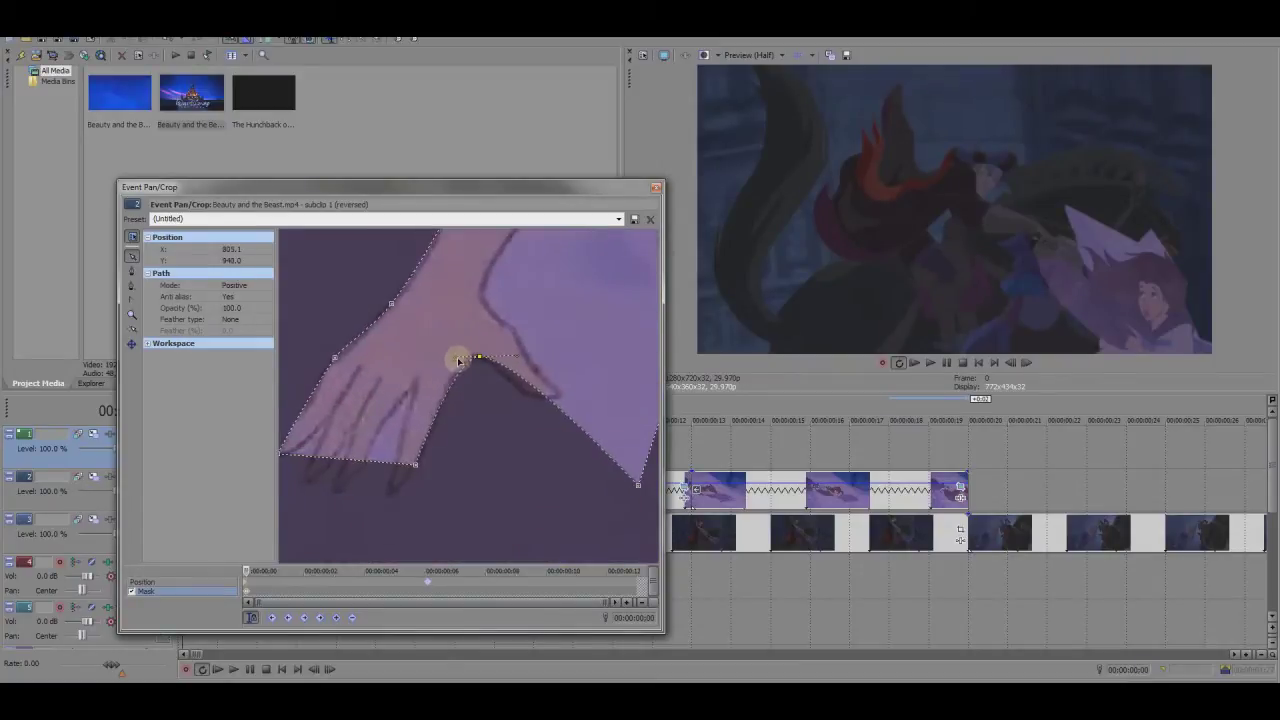
mouse_move(638, 487)
mouse_down()
mouse_move(518, 361)
mouse_move(560, 399)
mouse_move(477, 295)
mouse_move(543, 380)
mouse_up()
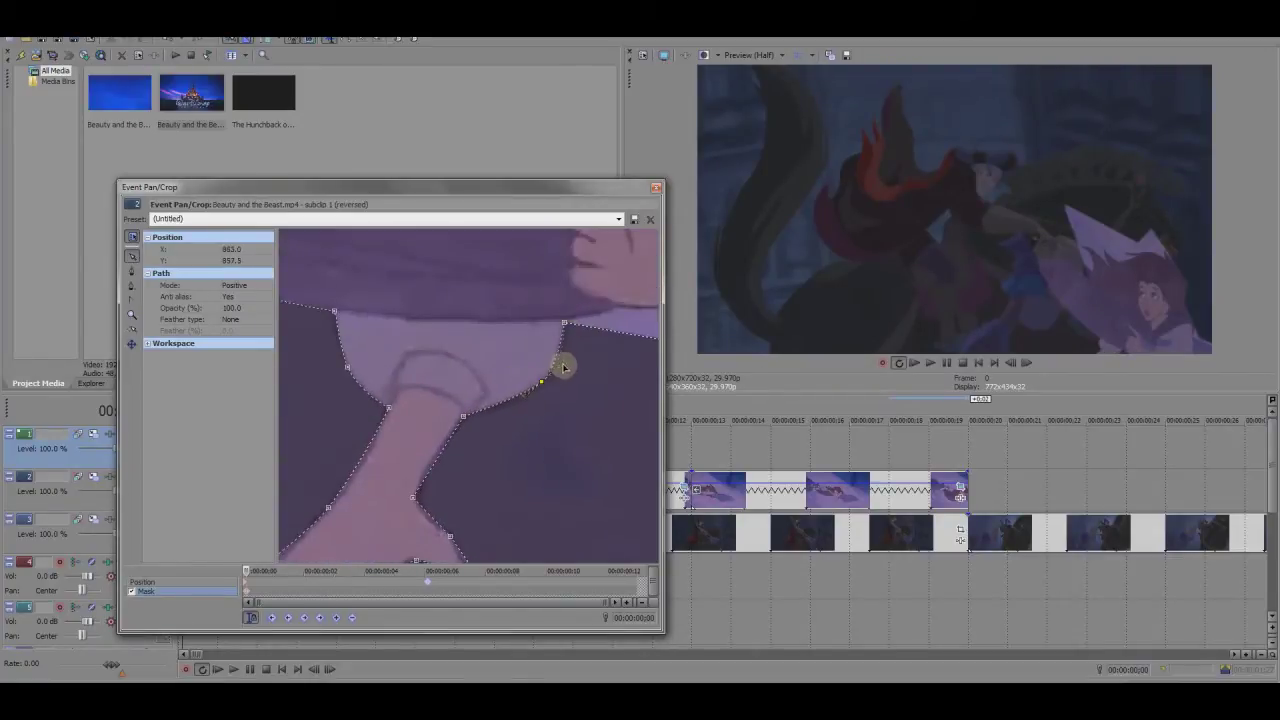
drag(541, 388, 450, 348)
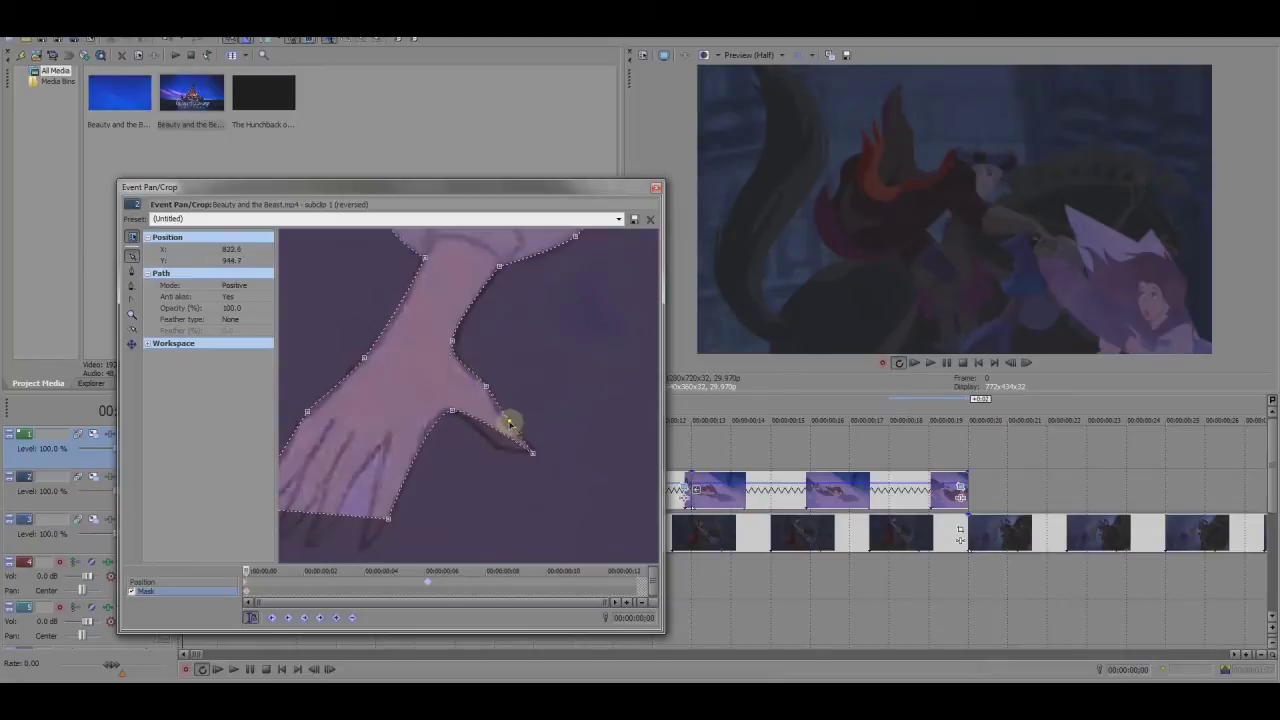
drag(494, 428, 546, 446)
mouse_move(466, 449)
mouse_down()
mouse_move(494, 457)
mouse_move(466, 487)
mouse_move(429, 423)
mouse_up()
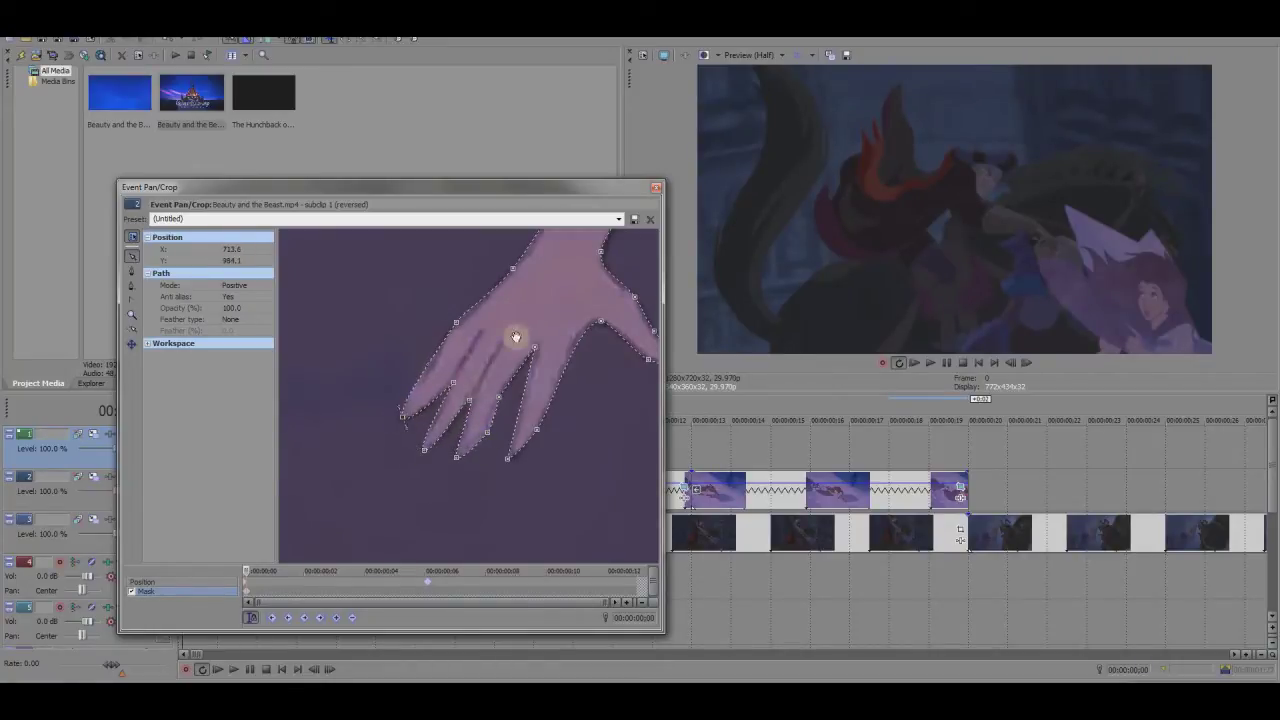
Work along Belle's arm, fitting the mask edge and selecting the path for editing
mouse_move(516, 337)
mouse_down()
mouse_move(429, 463)
mouse_move(406, 409)
mouse_up()
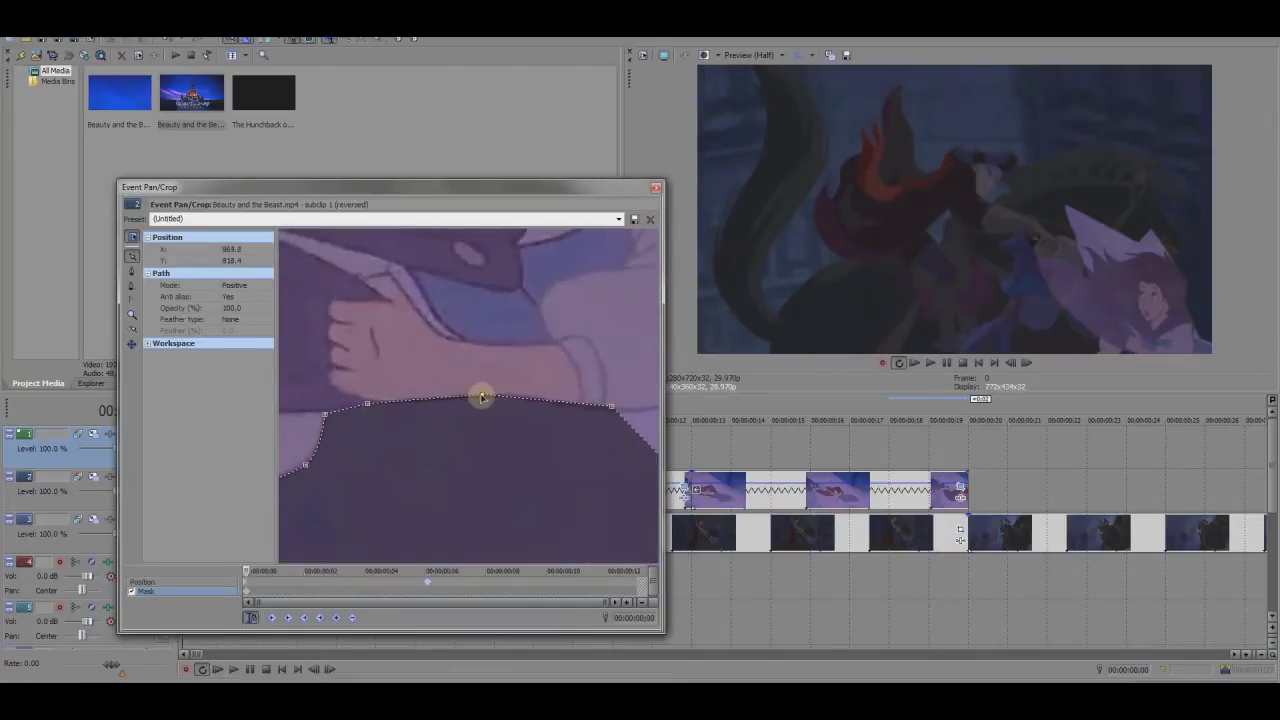
drag(481, 397, 514, 384)
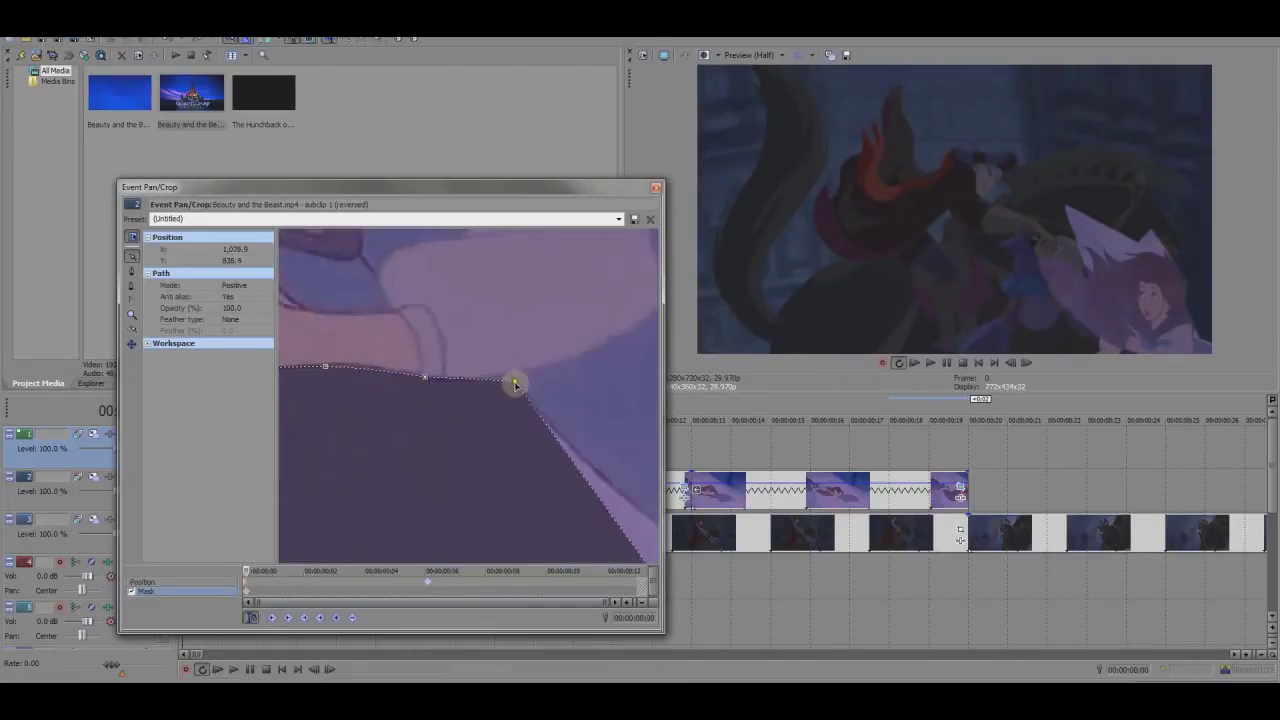
mouse_move(429, 374)
mouse_down()
mouse_move(586, 526)
mouse_move(591, 427)
mouse_up()
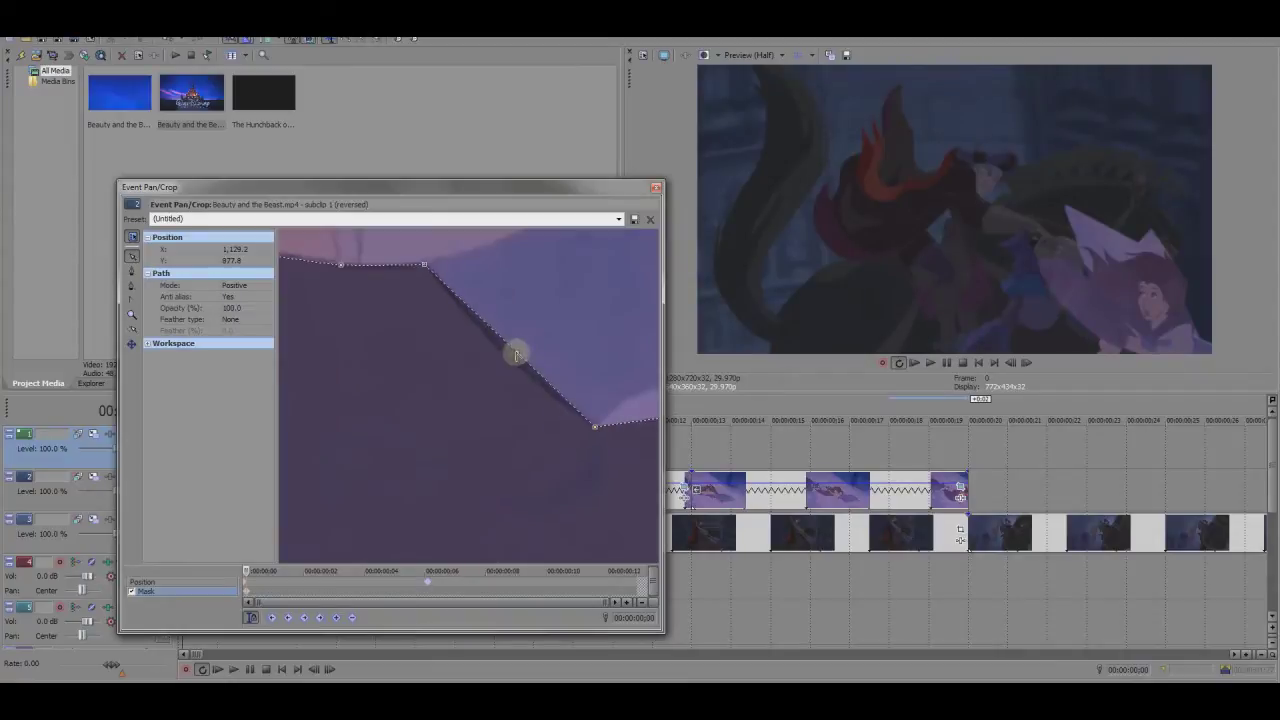
mouse_move(516, 354)
mouse_down()
mouse_move(300, 491)
mouse_move(614, 457)
mouse_move(529, 480)
mouse_move(381, 418)
mouse_up()
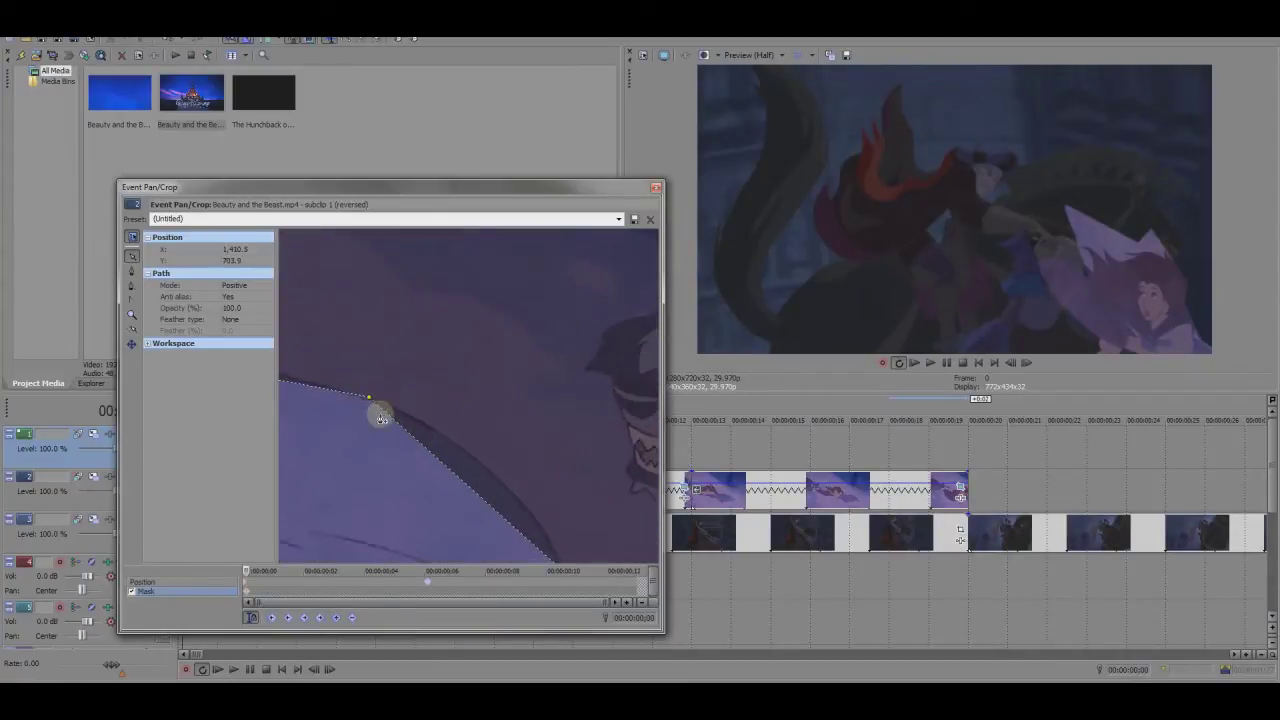
mouse_move(480, 463)
mouse_down()
mouse_move(563, 360)
mouse_move(628, 387)
mouse_move(363, 386)
mouse_up()
drag(517, 394, 419, 441)
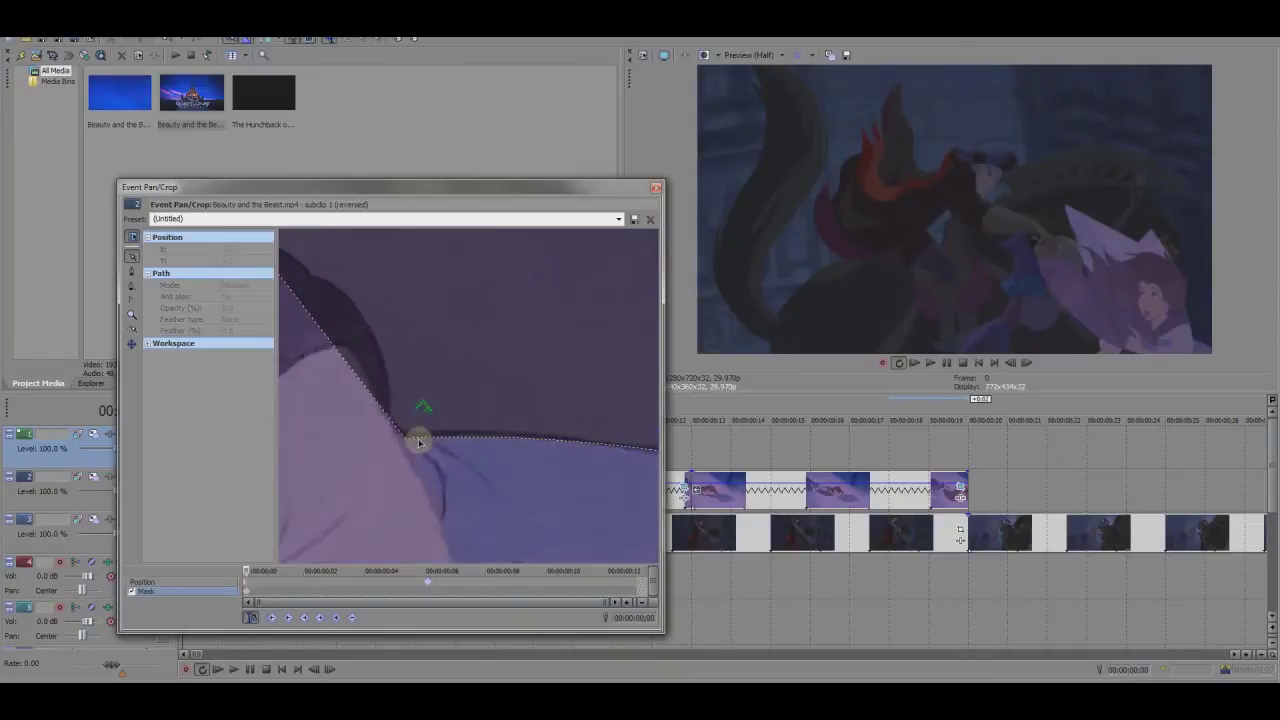
mouse_move(374, 337)
mouse_down()
mouse_move(435, 362)
mouse_move(523, 353)
mouse_move(432, 362)
mouse_move(500, 400)
mouse_move(491, 289)
mouse_move(563, 371)
mouse_move(470, 276)
mouse_move(420, 414)
mouse_move(466, 423)
mouse_move(509, 477)
mouse_move(371, 449)
mouse_move(457, 426)
mouse_move(480, 491)
mouse_move(518, 385)
mouse_move(417, 351)
mouse_move(423, 400)
mouse_move(460, 394)
mouse_move(534, 414)
mouse_move(603, 374)
mouse_move(286, 238)
mouse_move(457, 455)
mouse_up()
click(419, 355)
Add and adjust mask points so the outline follows Belle's hair near the wolf
click(545, 476)
click(444, 384)
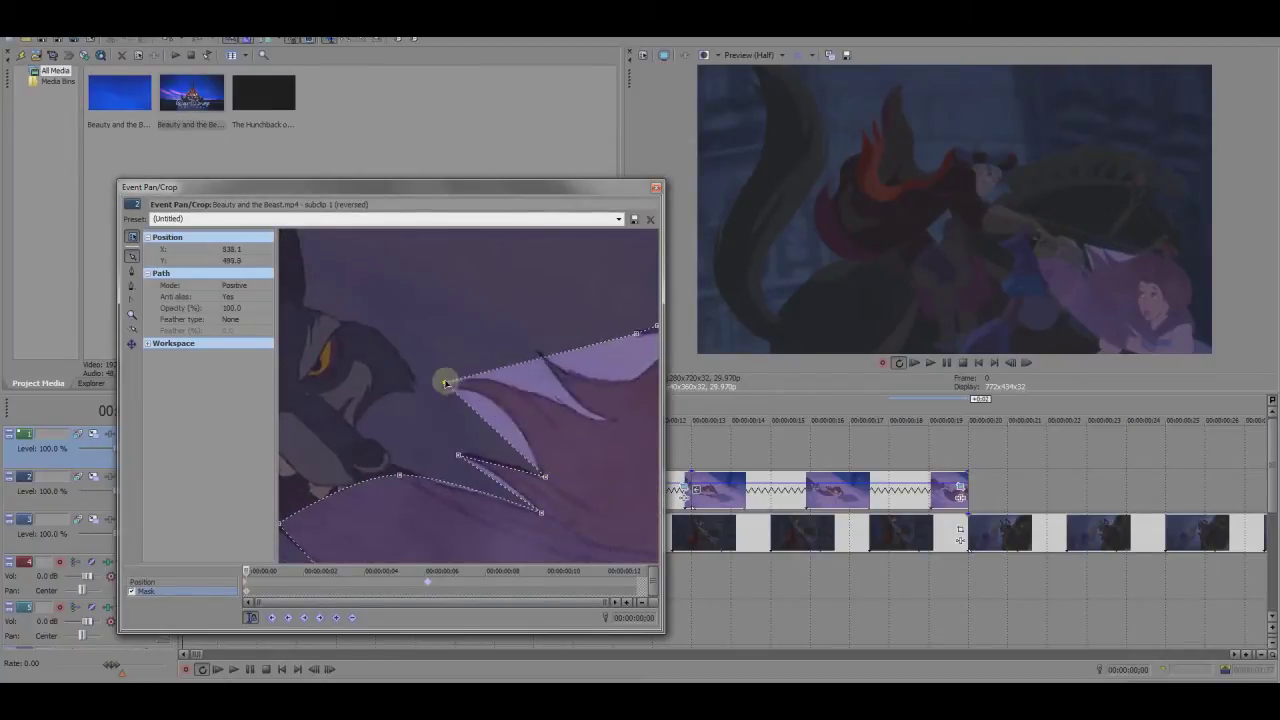
click(611, 421)
mouse_move(615, 403)
mouse_down()
mouse_move(506, 337)
mouse_move(534, 363)
mouse_move(606, 346)
mouse_move(450, 384)
mouse_up()
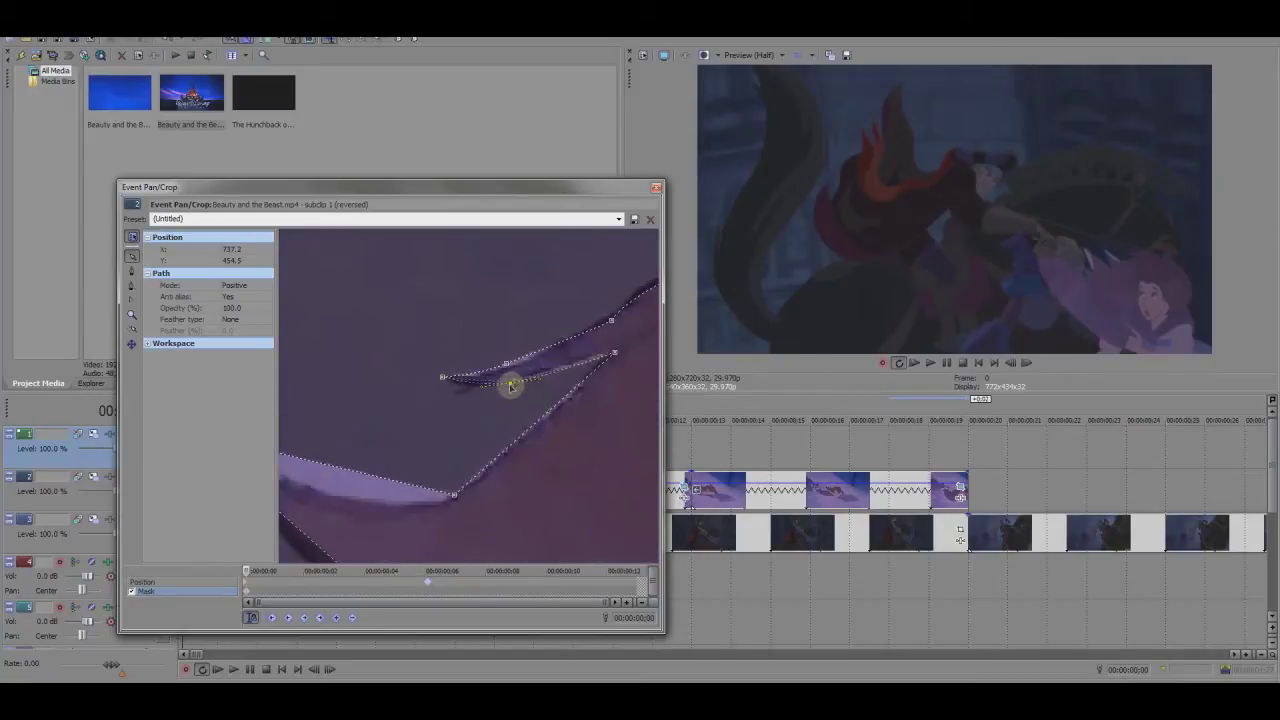
drag(443, 497, 676, 401)
mouse_move(483, 397)
mouse_down()
mouse_move(514, 411)
mouse_move(460, 432)
mouse_move(309, 400)
mouse_move(464, 363)
mouse_move(545, 383)
mouse_up()
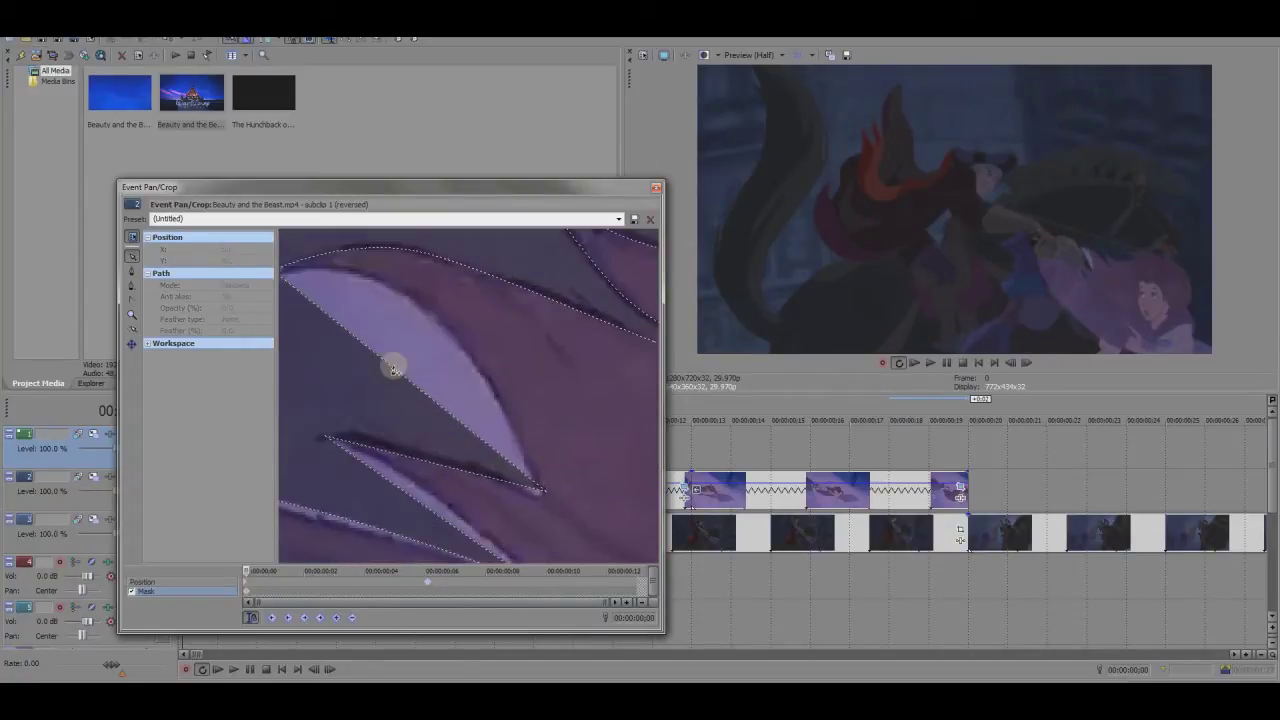
drag(394, 370, 423, 302)
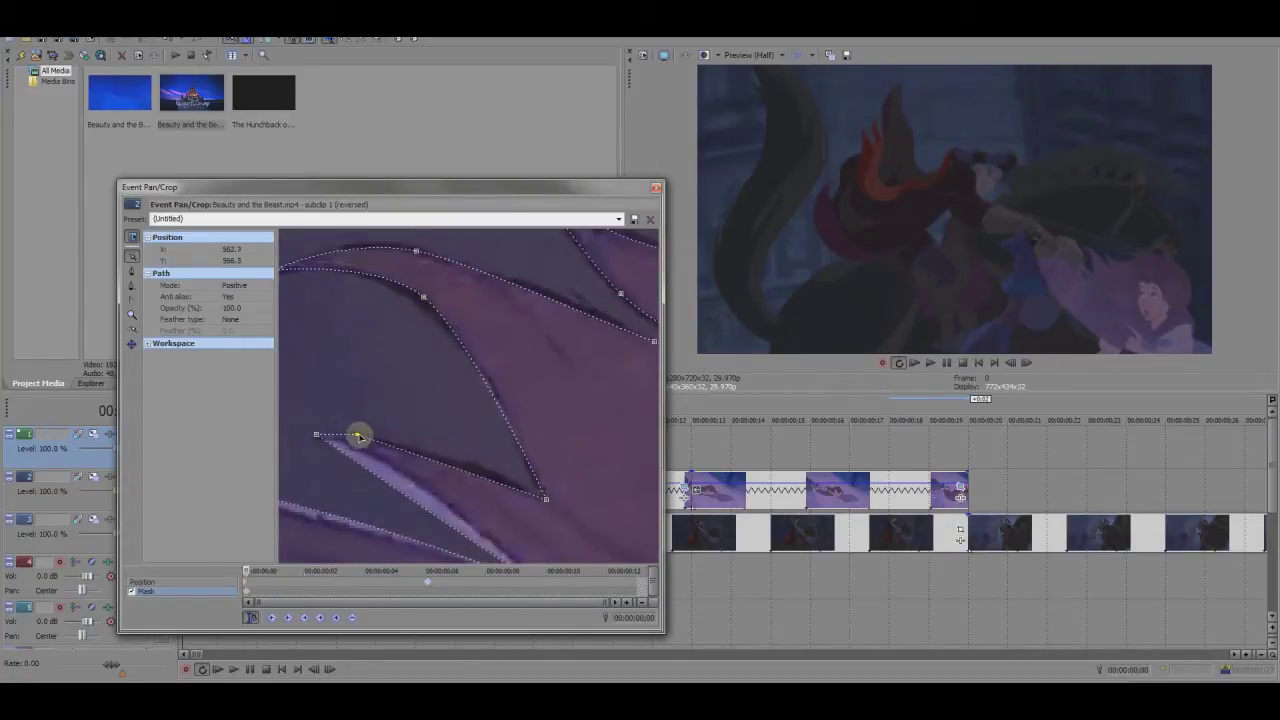
drag(358, 436, 394, 460)
scroll(585, 375, up, 3)
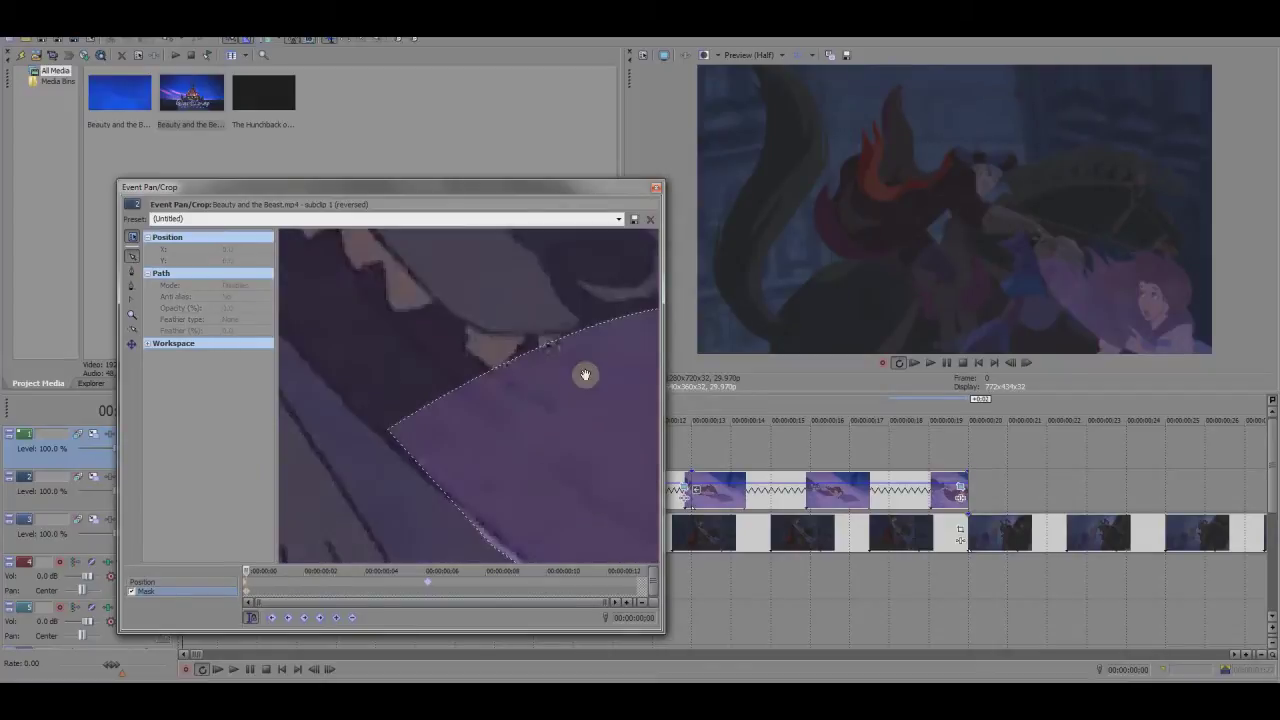
scroll(434, 397, up, 2)
scroll(497, 417, down, 4)
scroll(580, 403, down, 3)
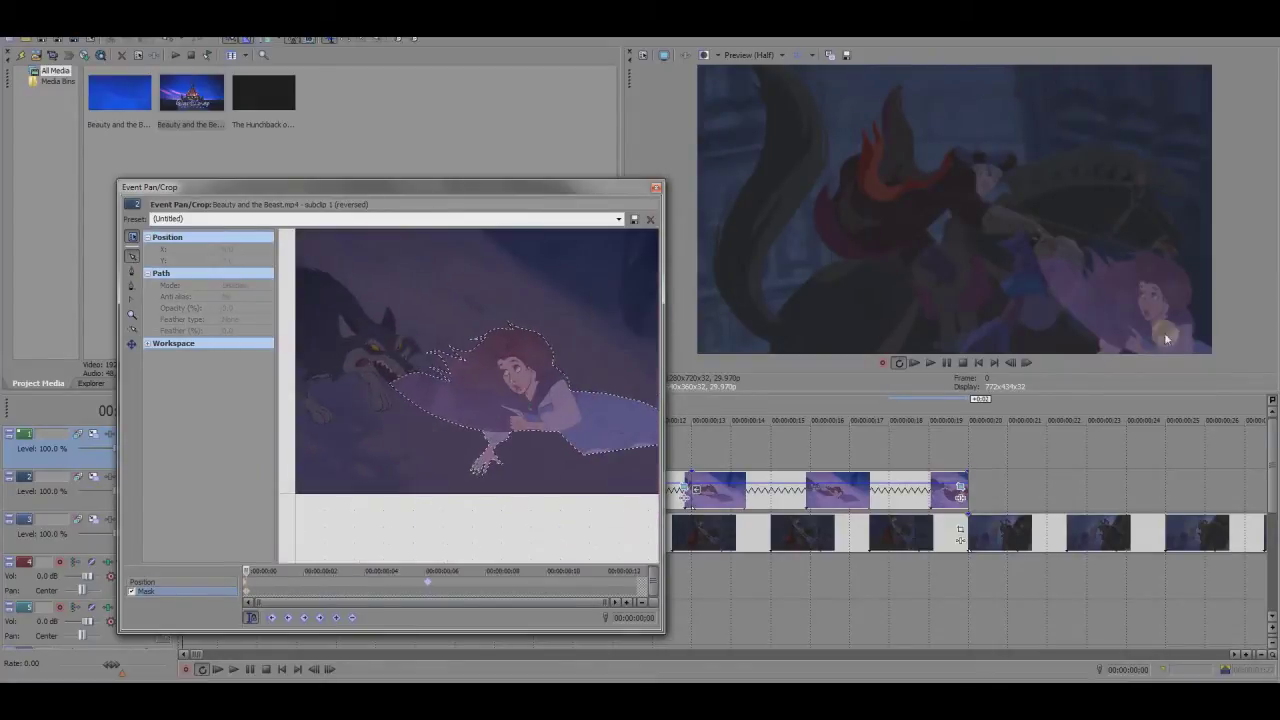
At frame 4, zoom in and select the mask points on Belle's hand
drag(268, 572, 364, 572)
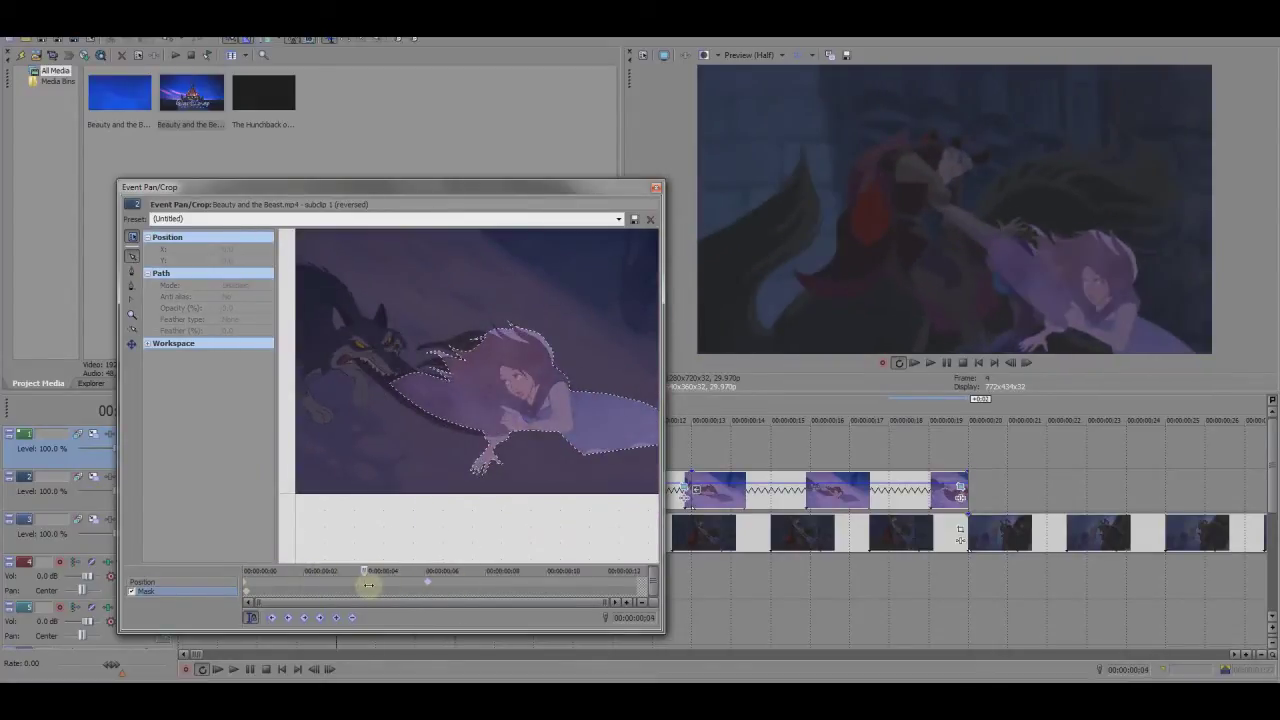
scroll(530, 415, up, 2)
scroll(530, 415, up, 2)
scroll(518, 348, up, 1)
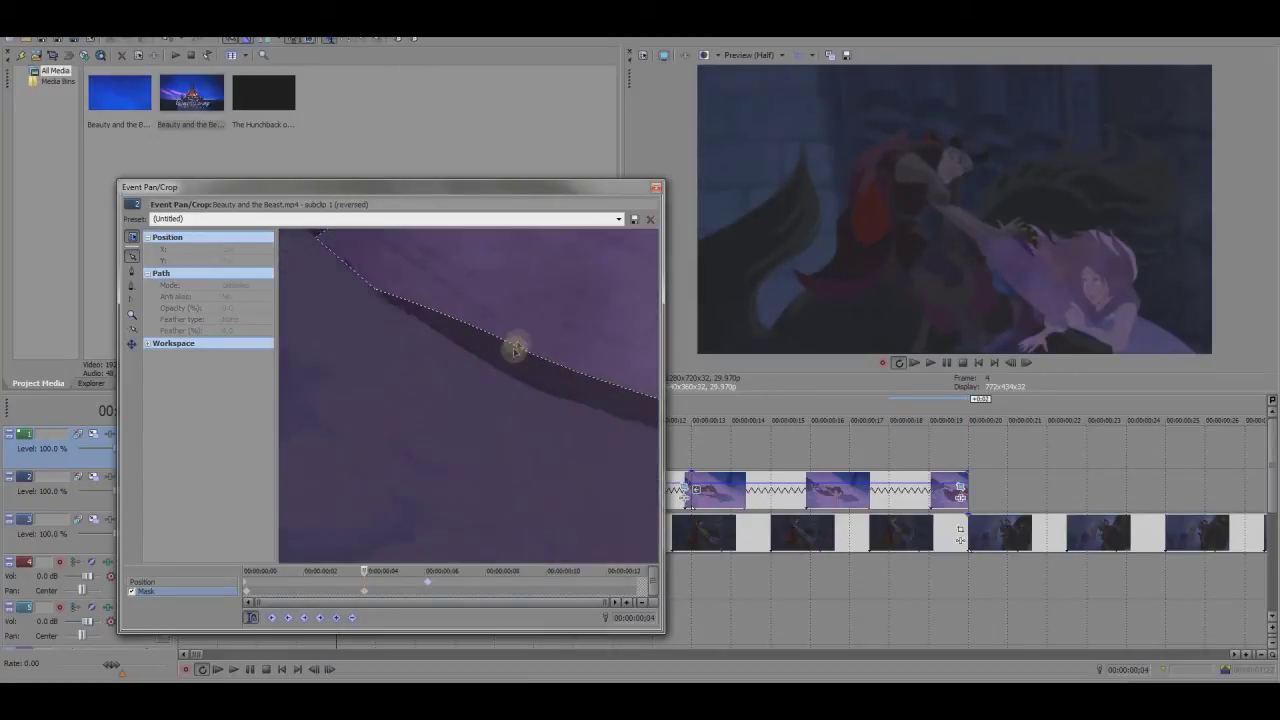
click(500, 369)
scroll(500, 369, down, 2)
scroll(560, 380, down, 1)
click(554, 309)
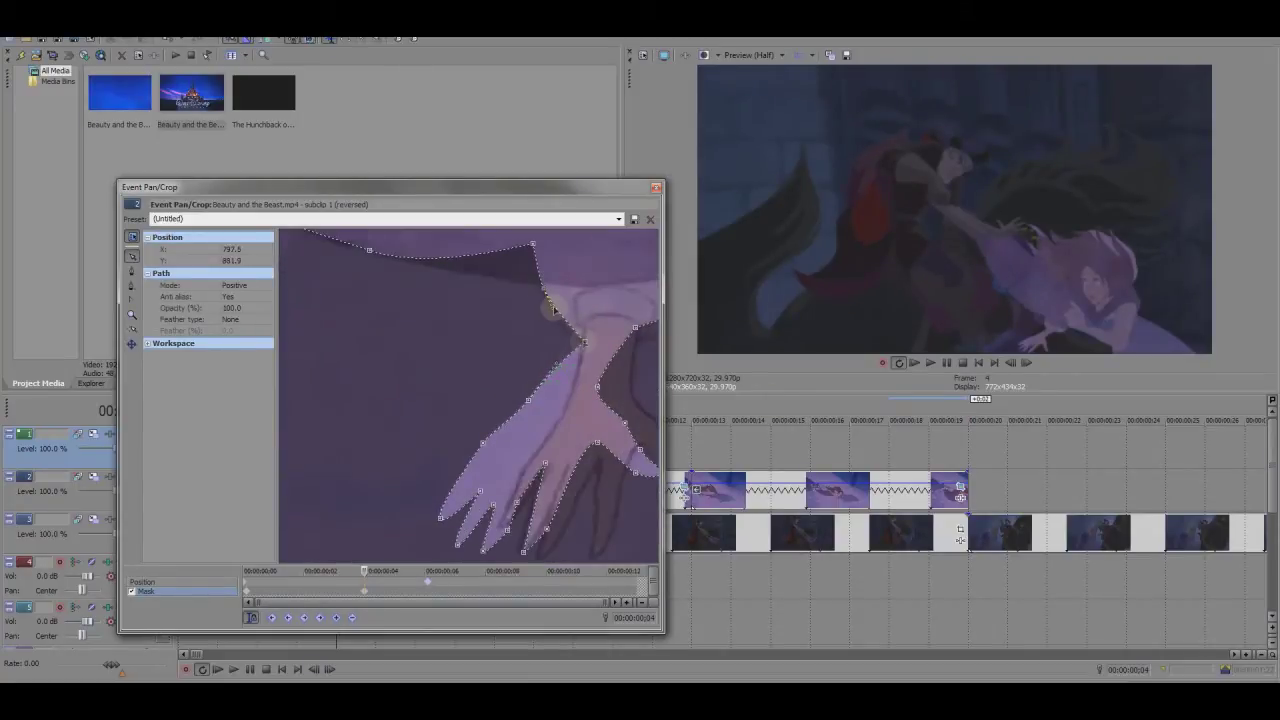
scroll(557, 286, down, 1)
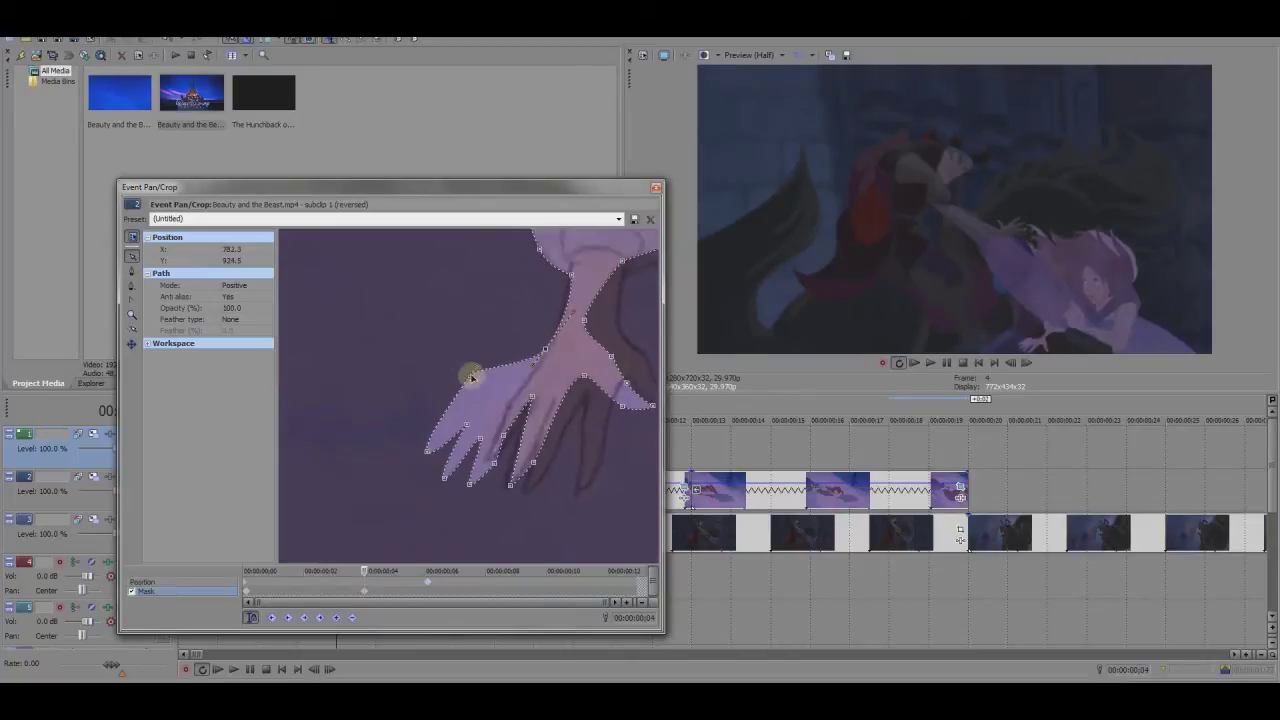
click(547, 354)
scroll(547, 354, up, 1)
click(472, 327)
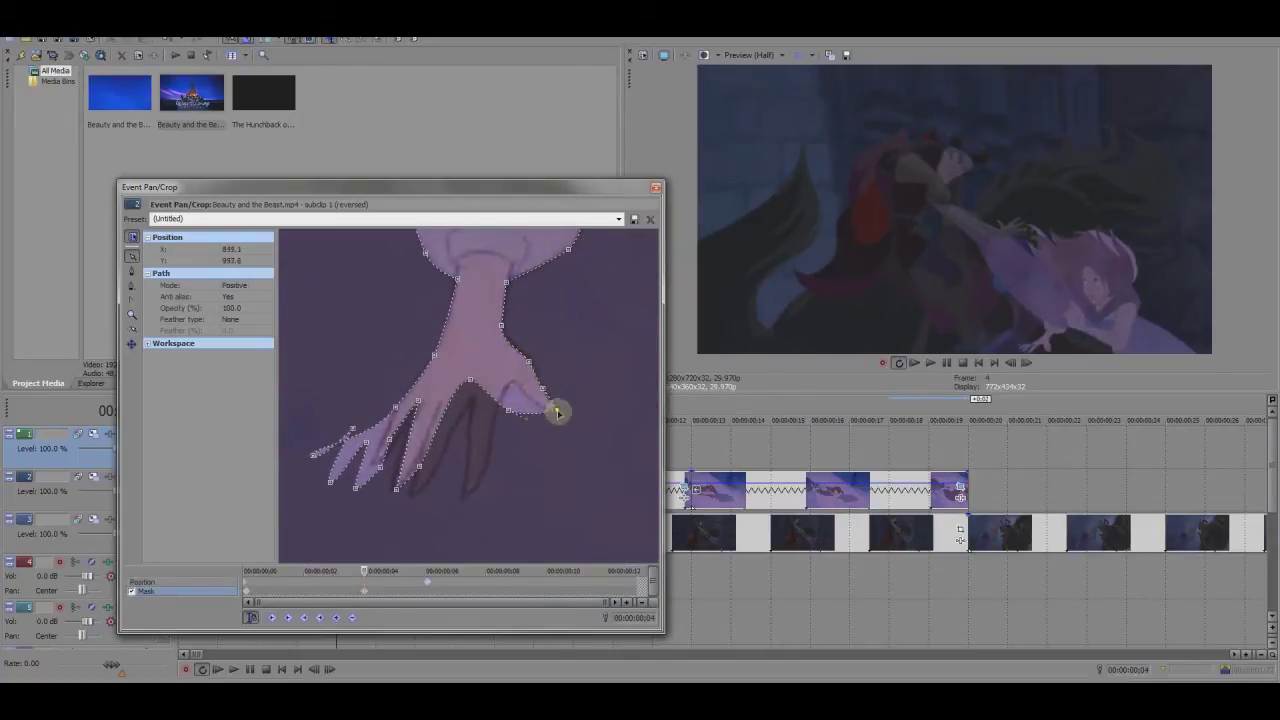
Drag the frame 4 mask points onto Belle's hand outline and fingertips
drag(533, 407, 514, 383)
drag(431, 460, 495, 421)
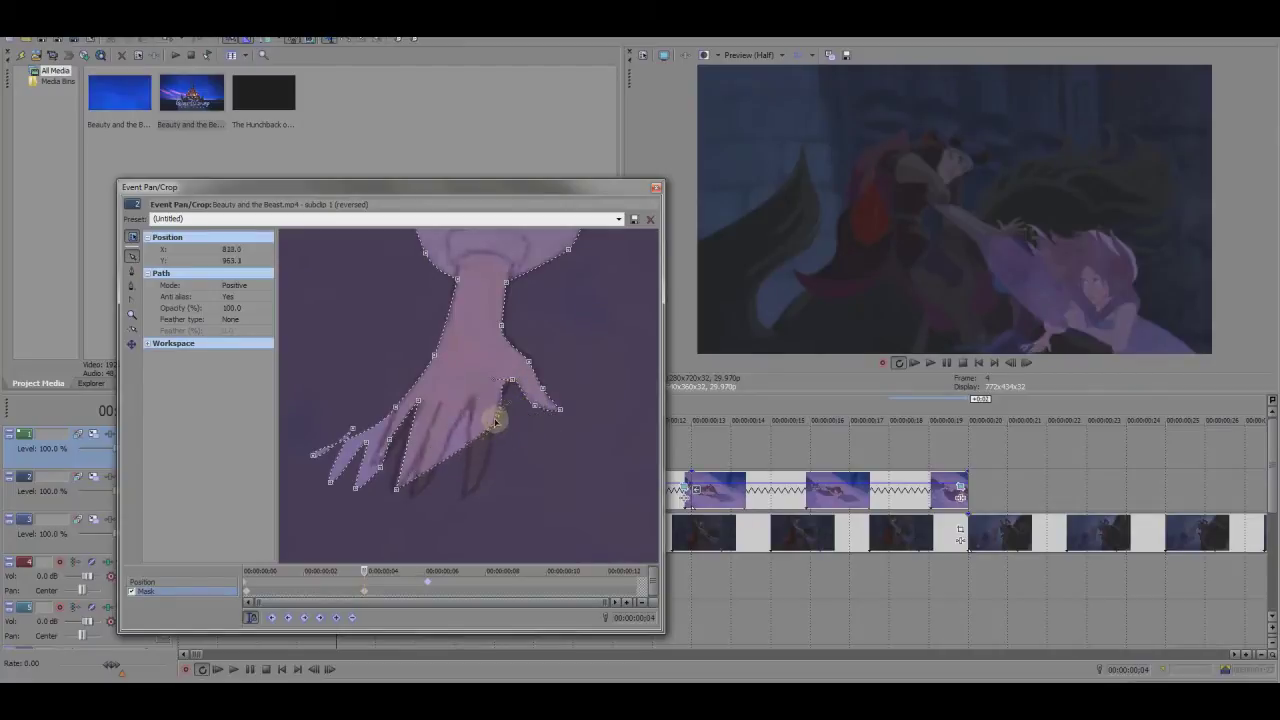
drag(395, 487, 462, 497)
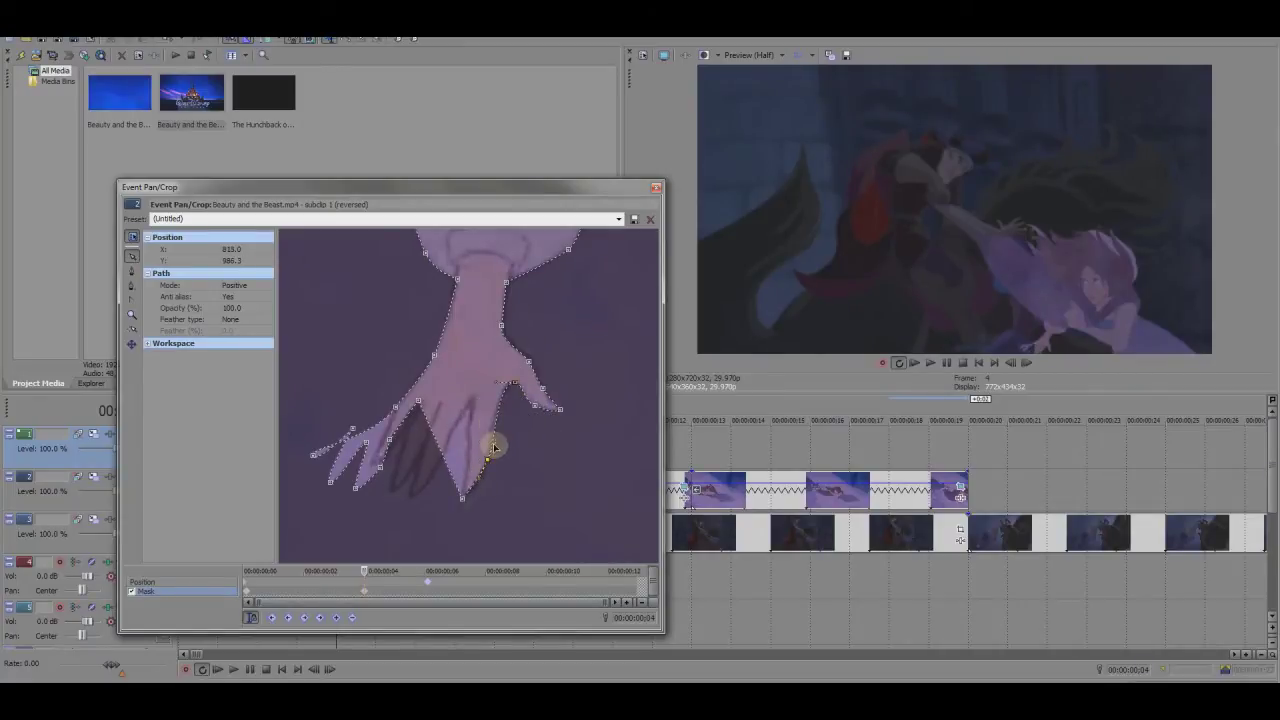
drag(471, 400, 406, 493)
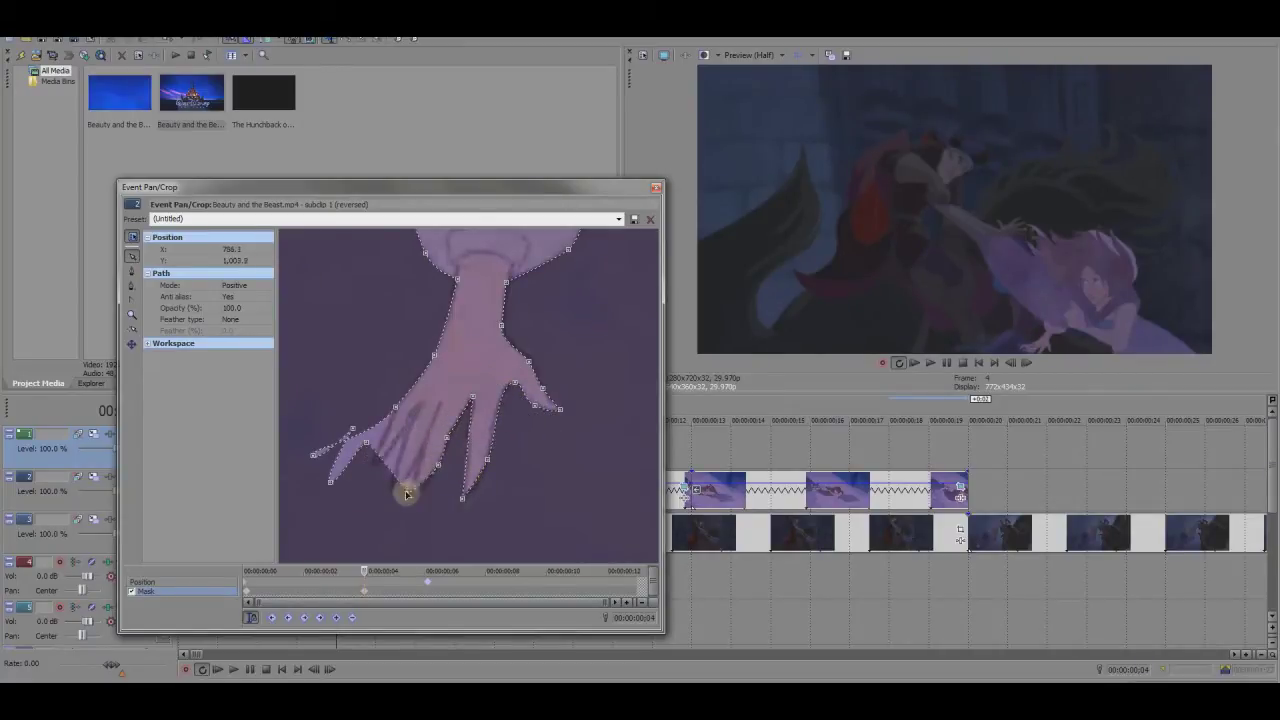
drag(332, 481, 391, 489)
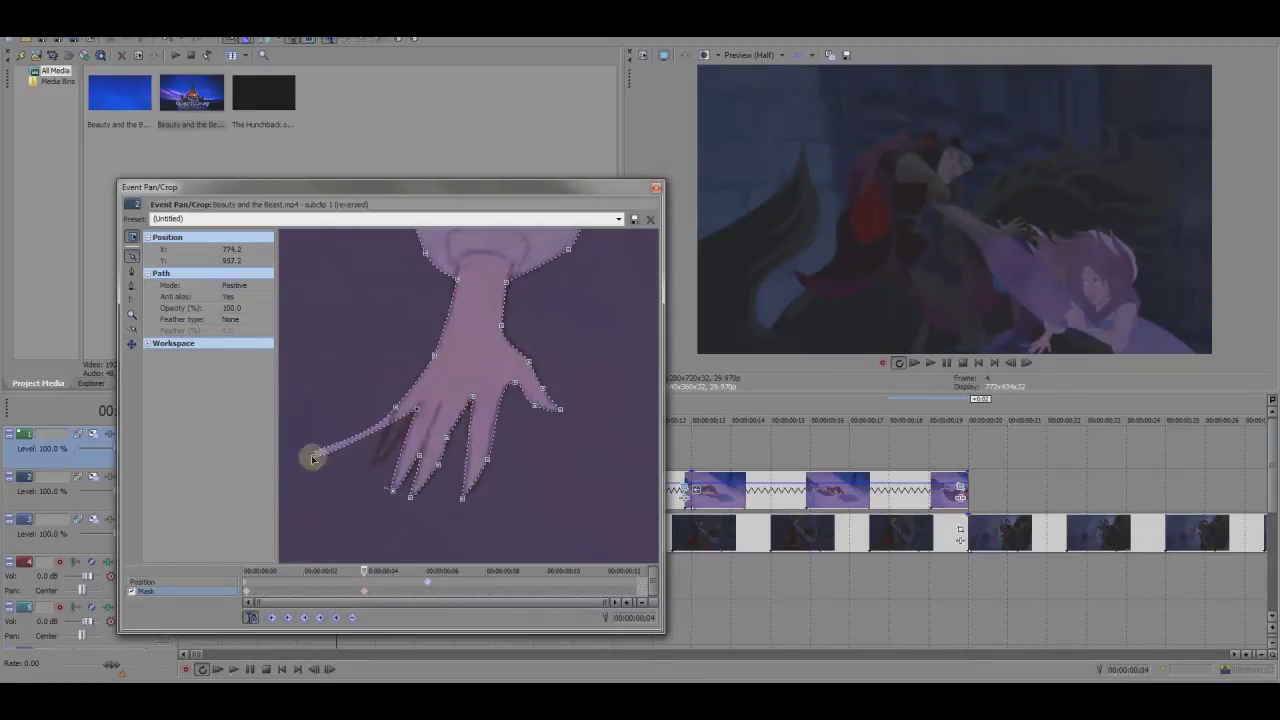
drag(313, 458, 375, 465)
Pull a mask point onto the hair edge, then return to frame 2
scroll(530, 401, up, 3)
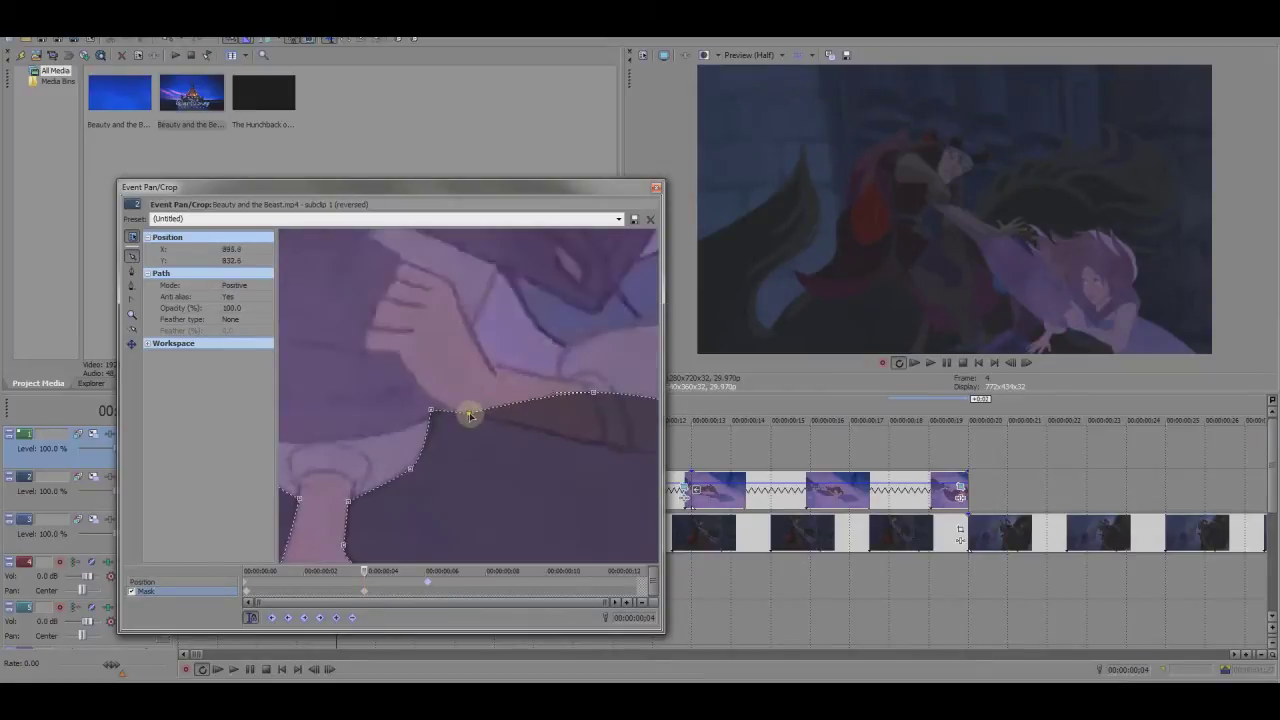
scroll(491, 391, up, 2)
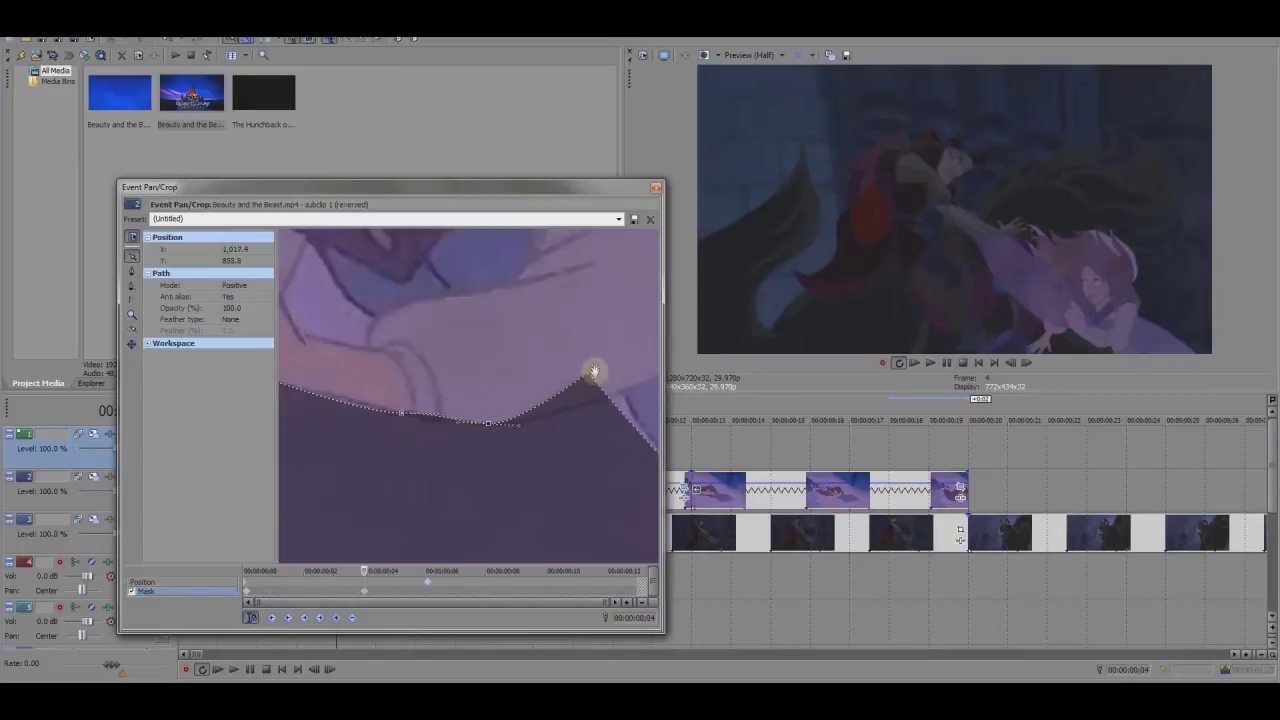
scroll(459, 345, up, 2)
scroll(459, 345, down, 2)
scroll(457, 366, down, 2)
scroll(537, 469, up, 2)
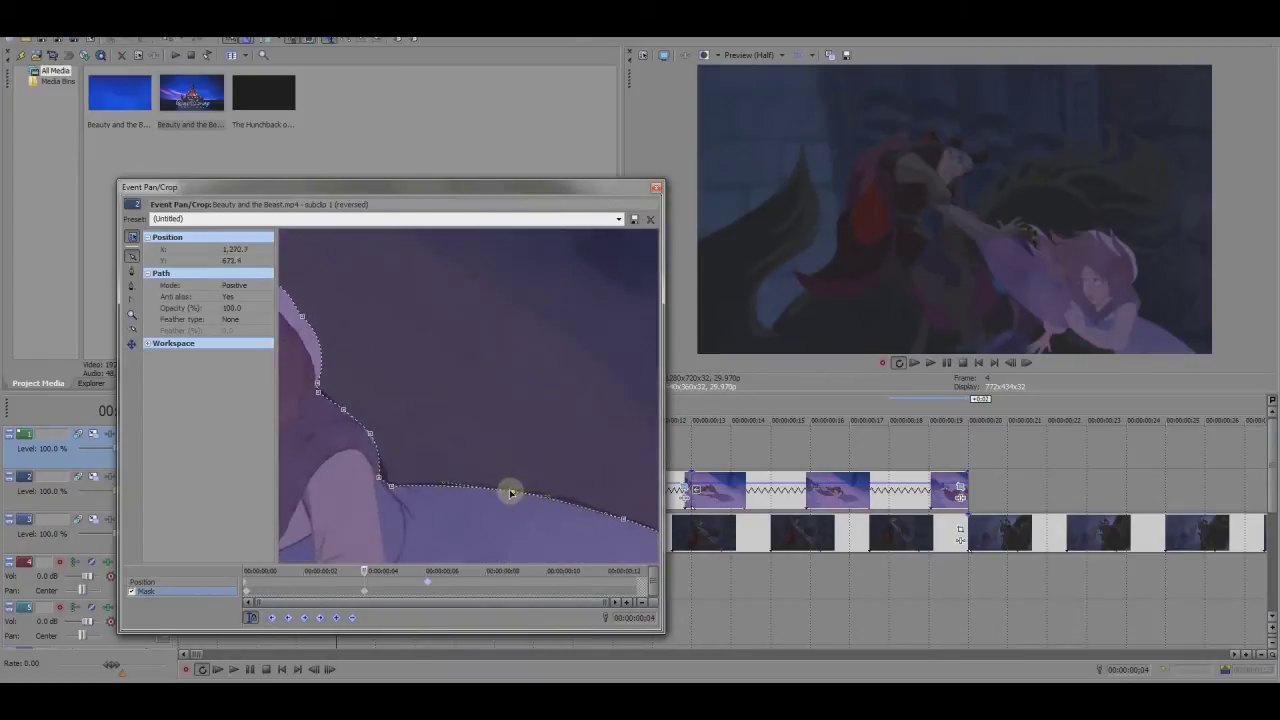
scroll(509, 489, up, 2)
scroll(548, 450, up, 2)
scroll(500, 440, up, 2)
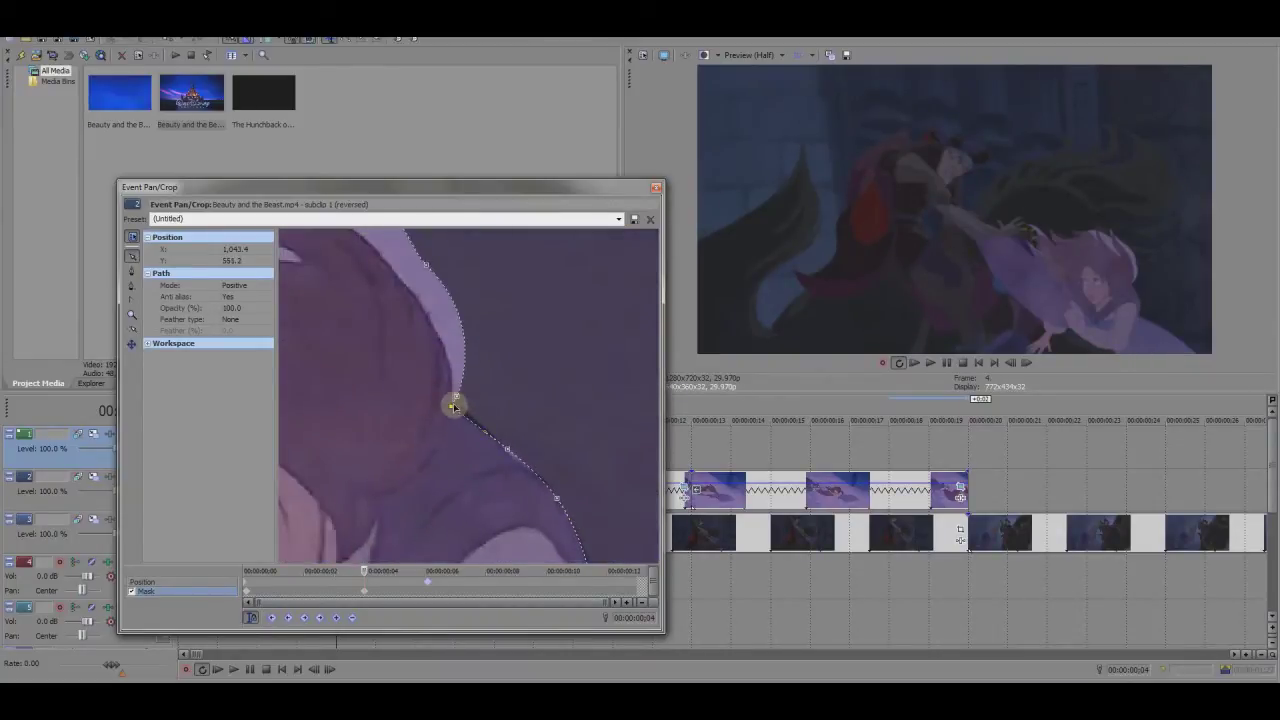
scroll(508, 325, down, 2)
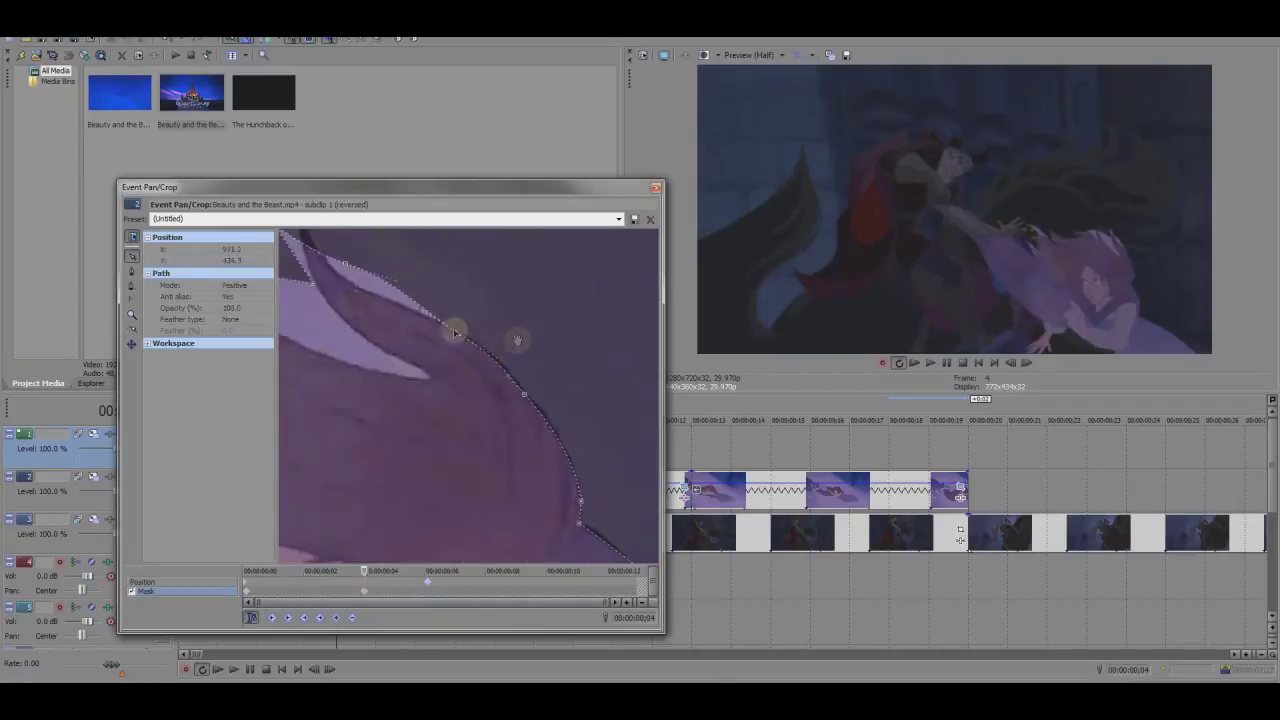
scroll(466, 280, up, 2)
scroll(400, 409, up, 2)
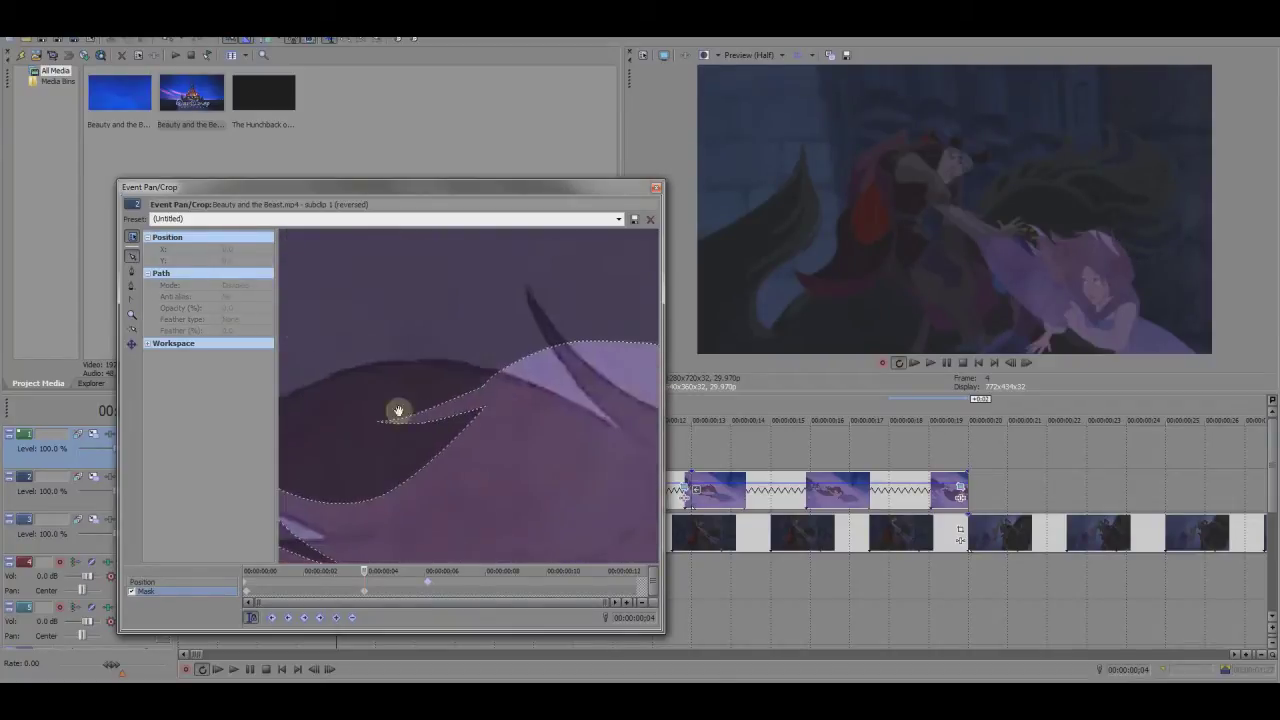
scroll(425, 409, down, 2)
drag(516, 366, 620, 418)
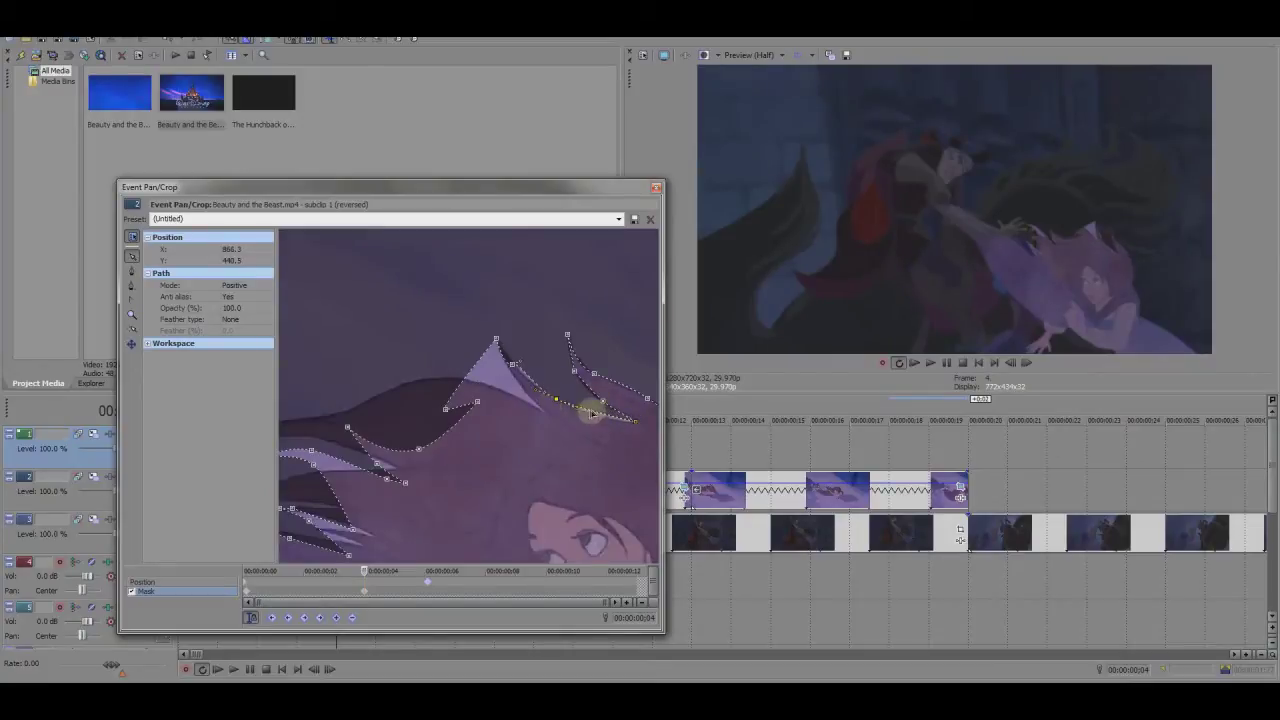
scroll(565, 390, up, 1)
scroll(540, 355, up, 1)
scroll(616, 405, down, 1)
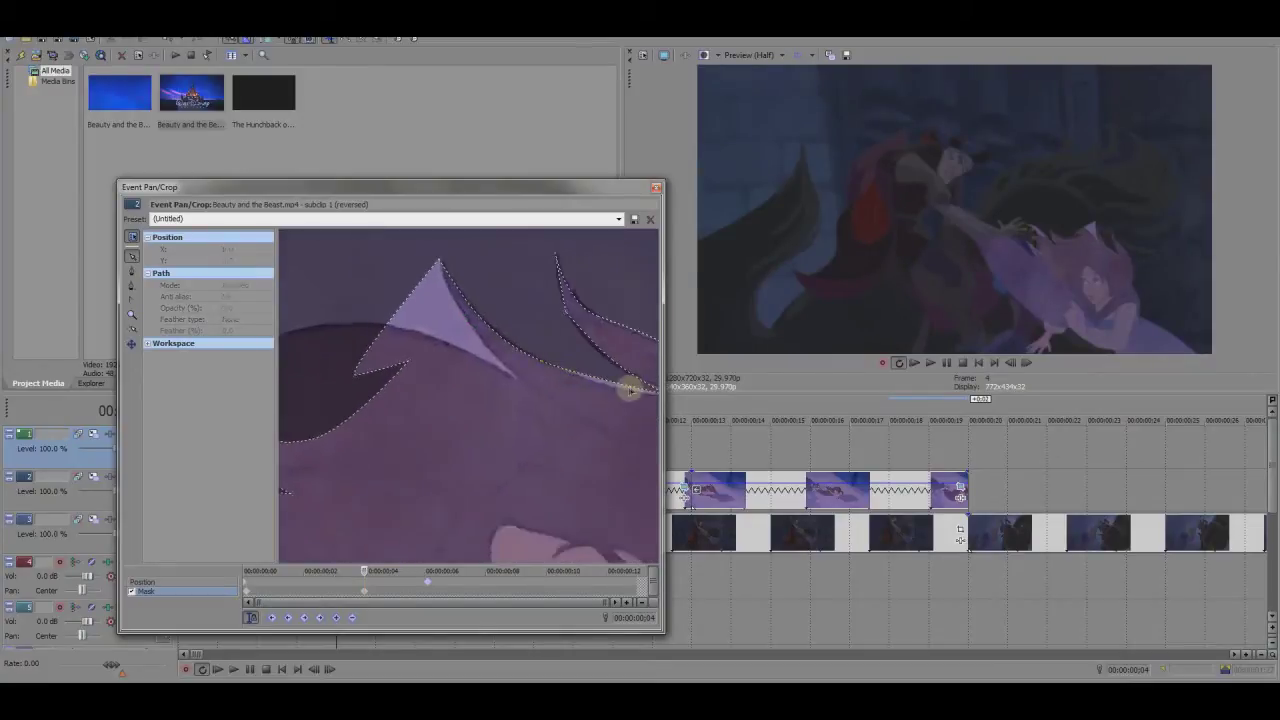
scroll(631, 386, up, 1)
scroll(606, 400, down, 1)
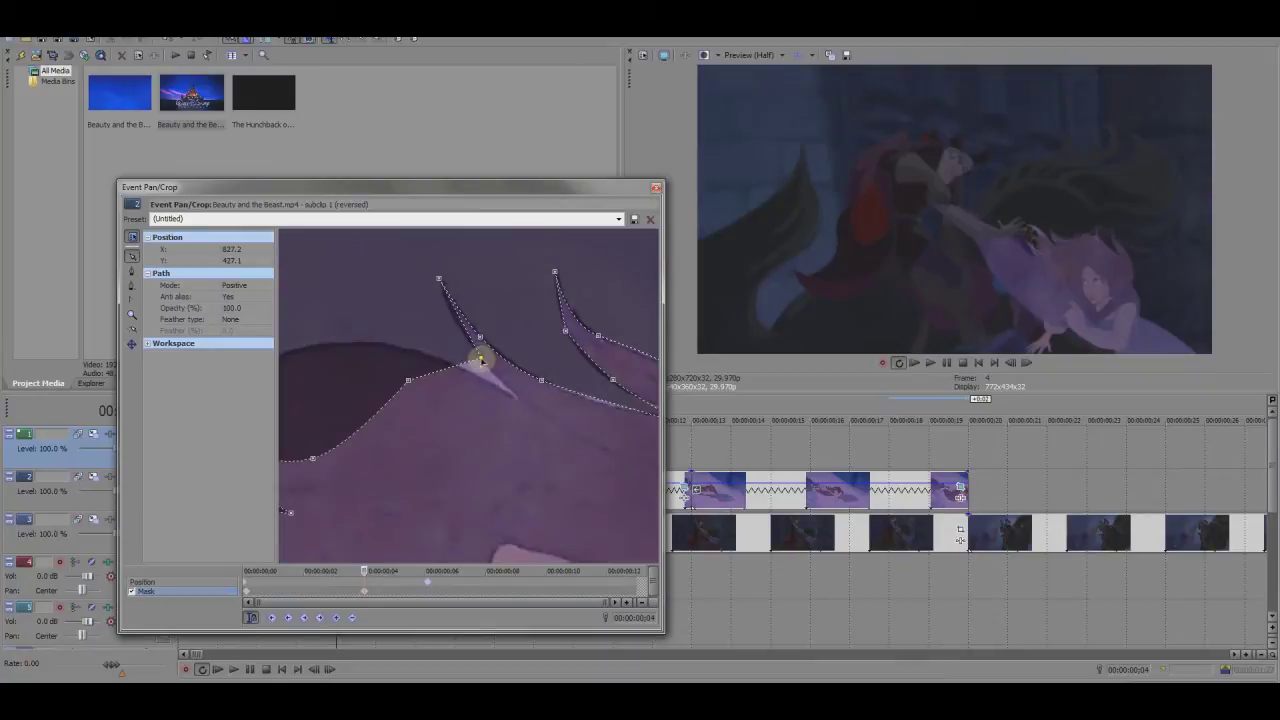
scroll(486, 371, down, 2)
click(363, 577)
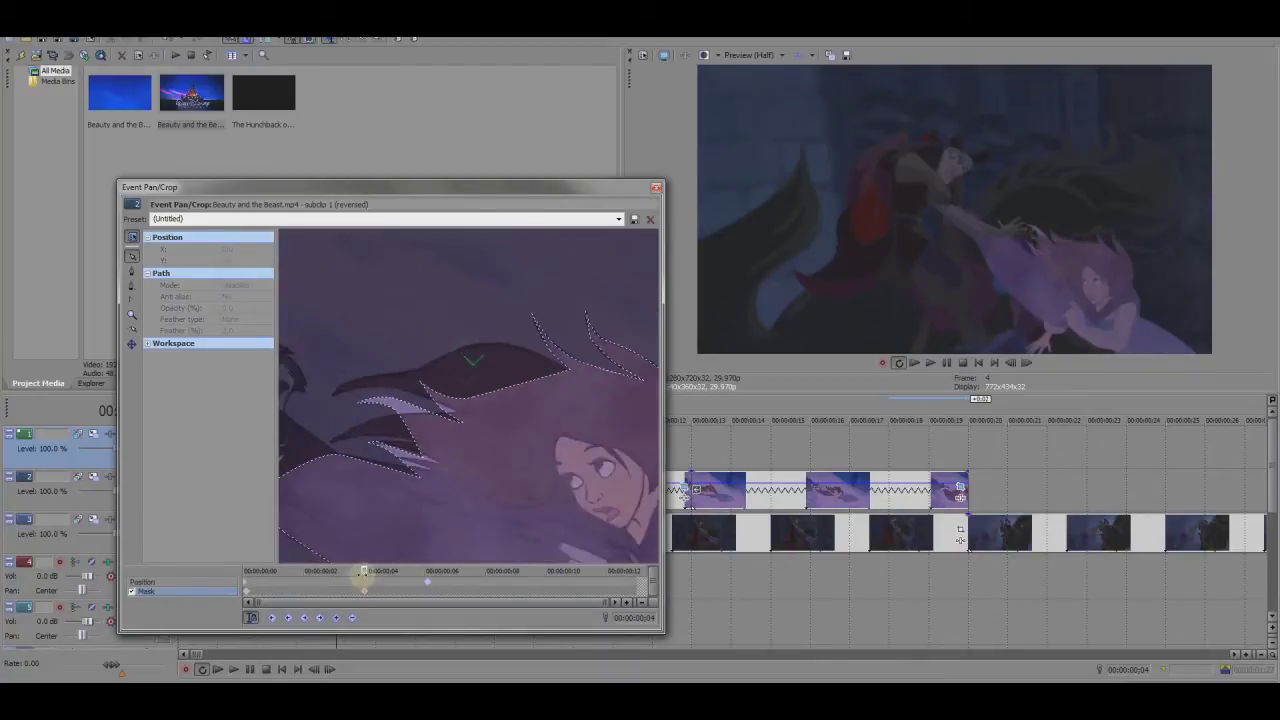
mouse_move(363, 577)
mouse_down()
mouse_move(257, 575)
mouse_move(301, 582)
mouse_up()
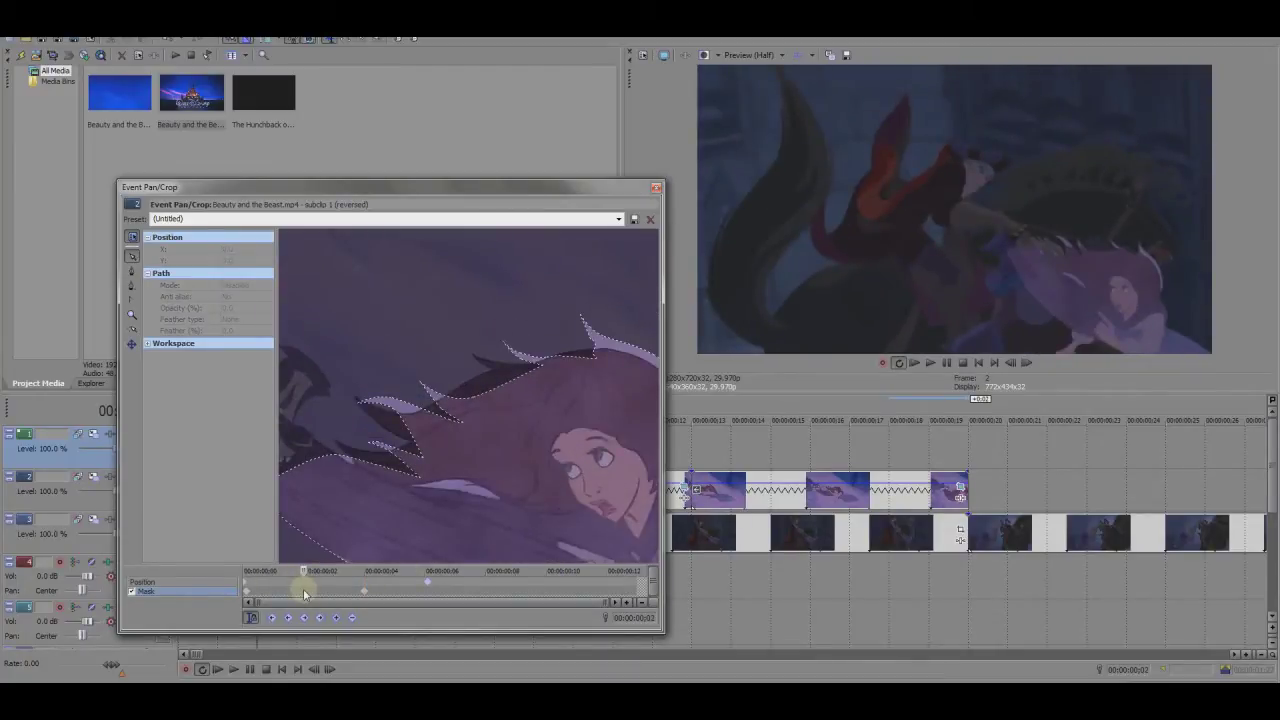
On frame 2, drag the hair mask vertices along the hair edge and upper tip
scroll(420, 494, up, 1)
scroll(396, 394, up, 1)
click(396, 394)
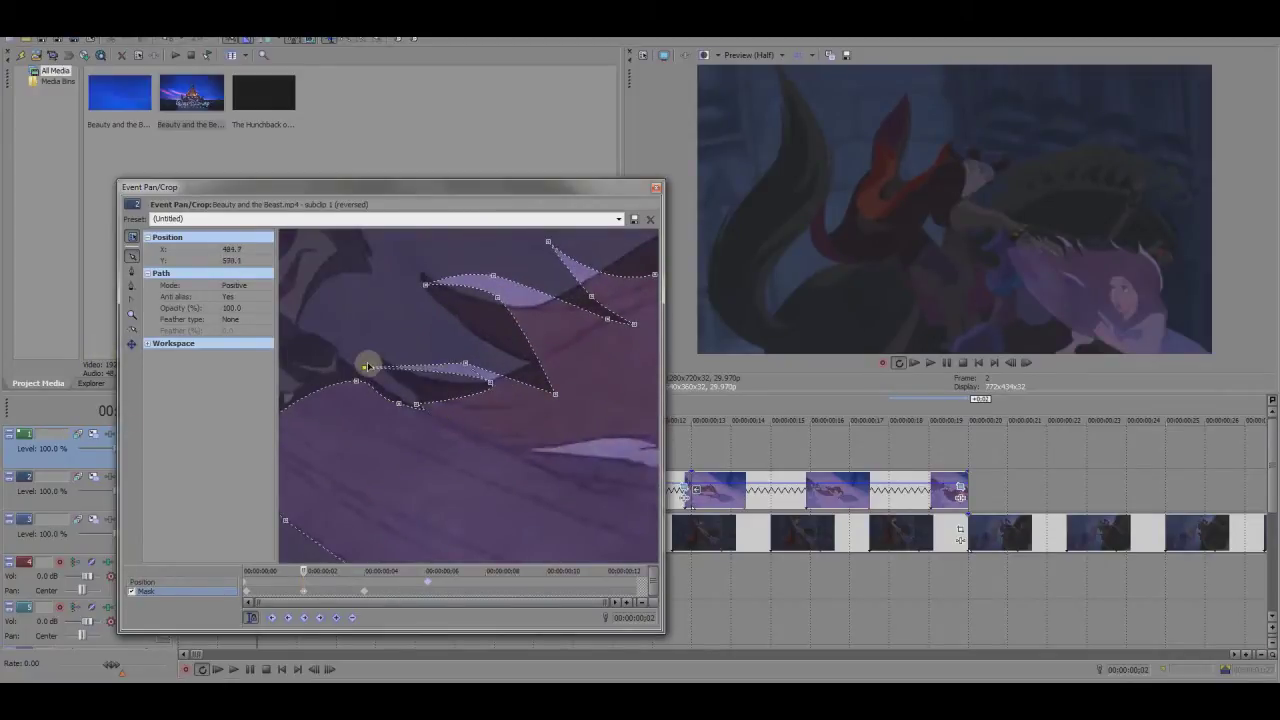
mouse_move(488, 386)
mouse_down()
mouse_move(458, 365)
mouse_move(517, 363)
mouse_up()
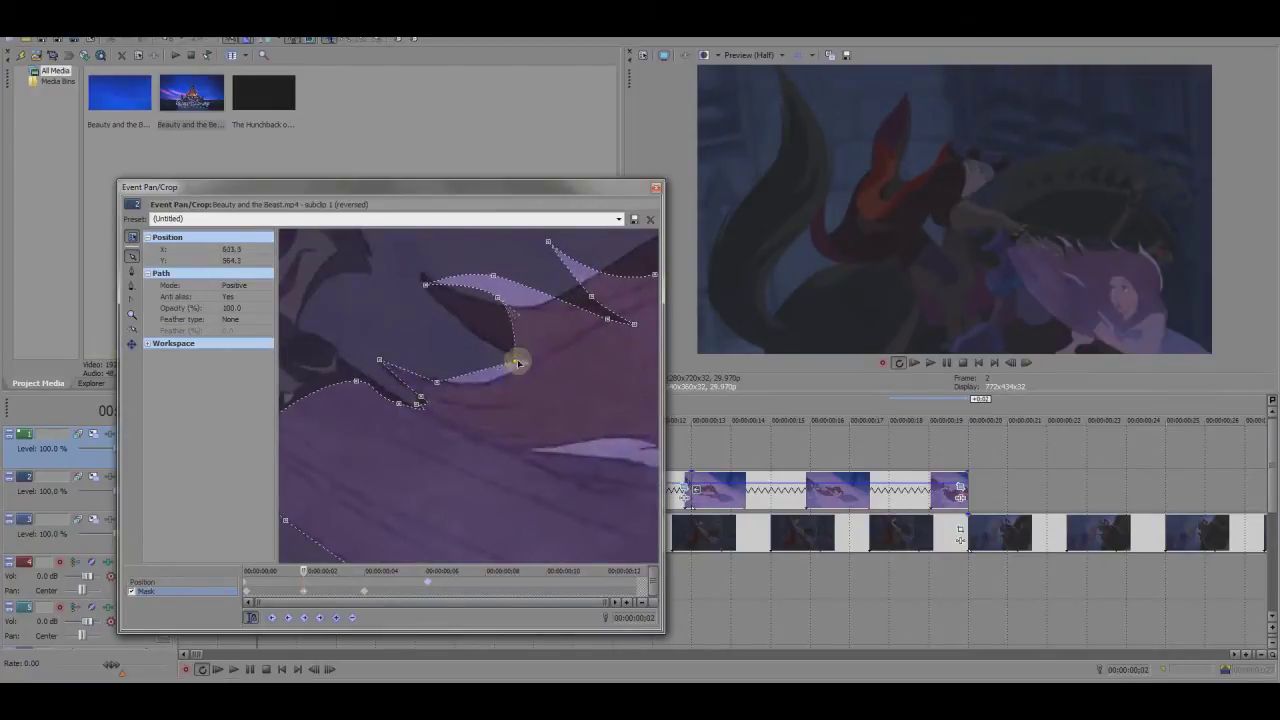
mouse_move(423, 280)
mouse_down()
mouse_move(457, 320)
mouse_move(487, 303)
mouse_up()
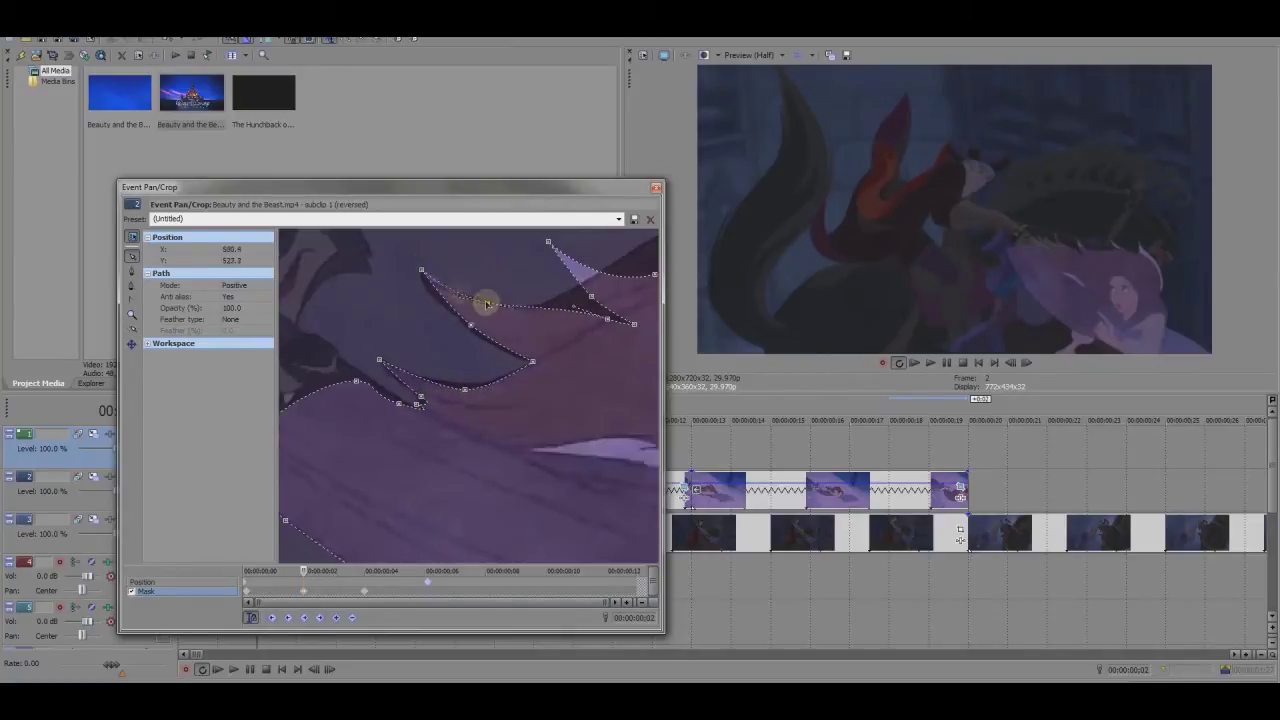
mouse_move(416, 276)
mouse_down()
mouse_move(512, 358)
mouse_move(494, 271)
mouse_move(566, 306)
mouse_move(571, 286)
mouse_move(571, 308)
mouse_up()
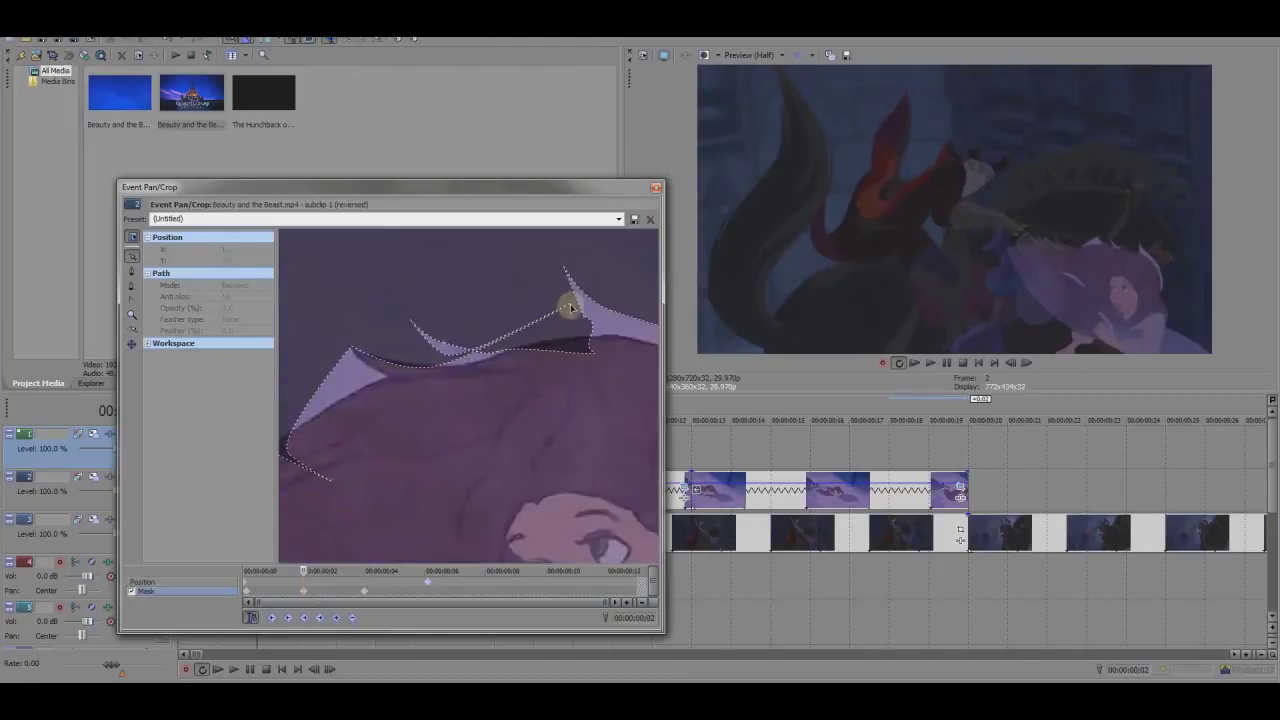
Delete the stray extra anchor points from Belle's hair mask
right_click(444, 357)
mouse_move(476, 408)
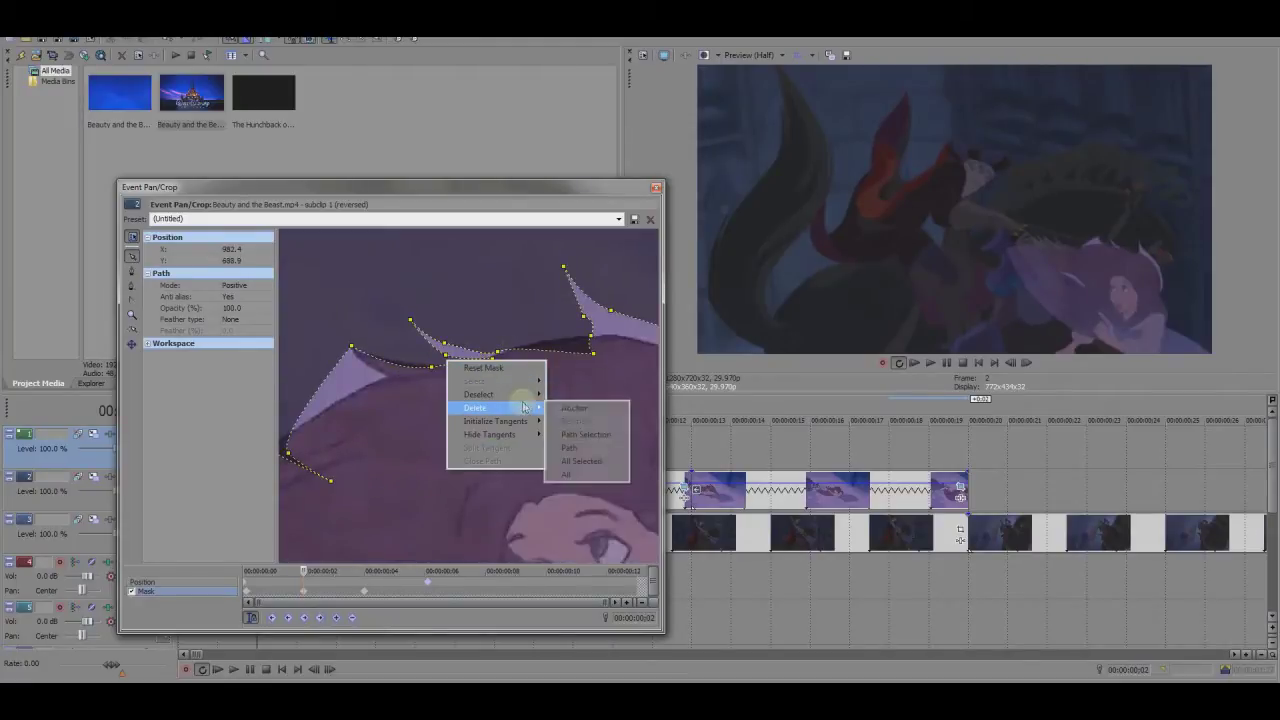
click(575, 446)
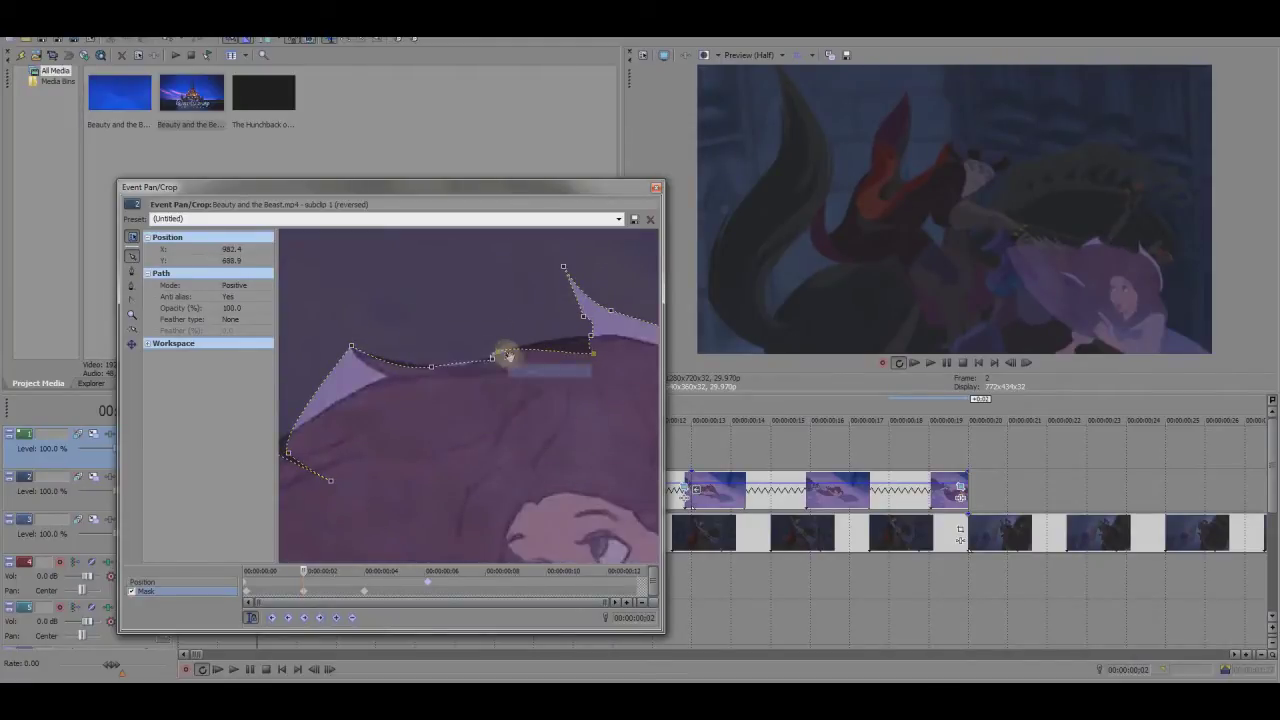
right_click(503, 354)
click(638, 418)
click(497, 349)
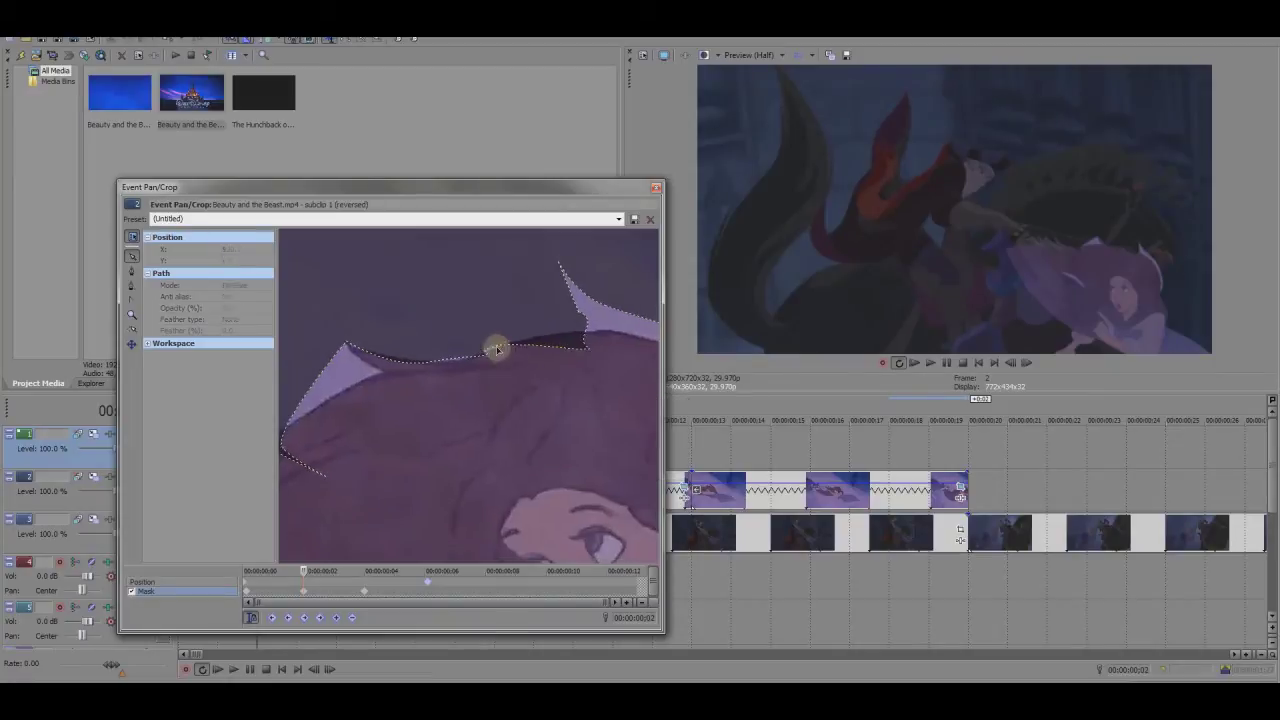
right_click(590, 350)
click(720, 400)
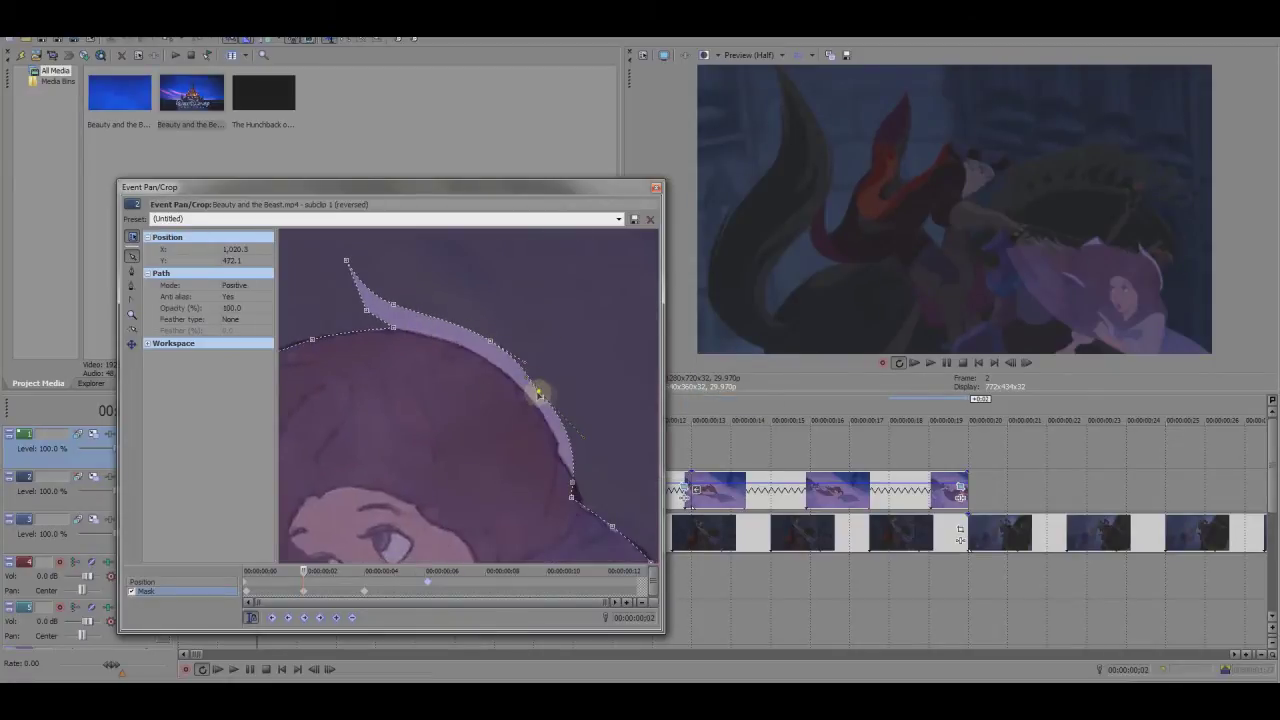
Pull the spiky tip point down onto the curve of the hair crown
click(558, 461)
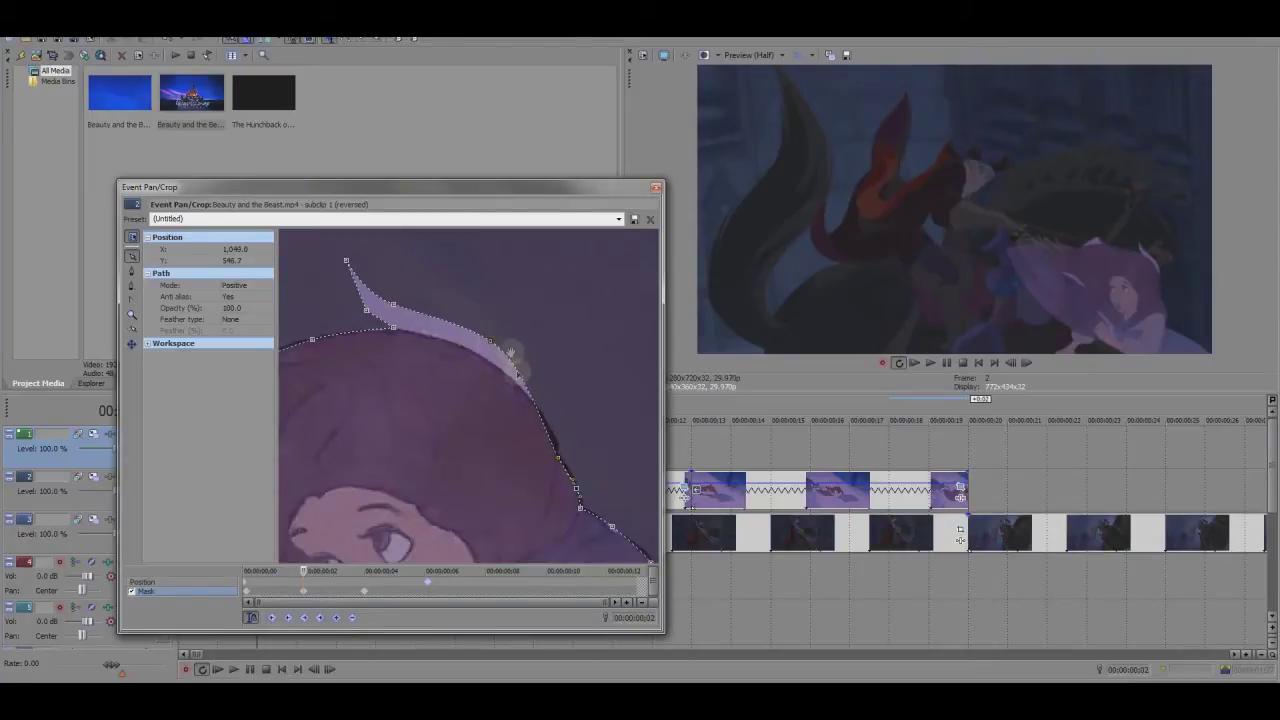
right_click(408, 300)
click(551, 363)
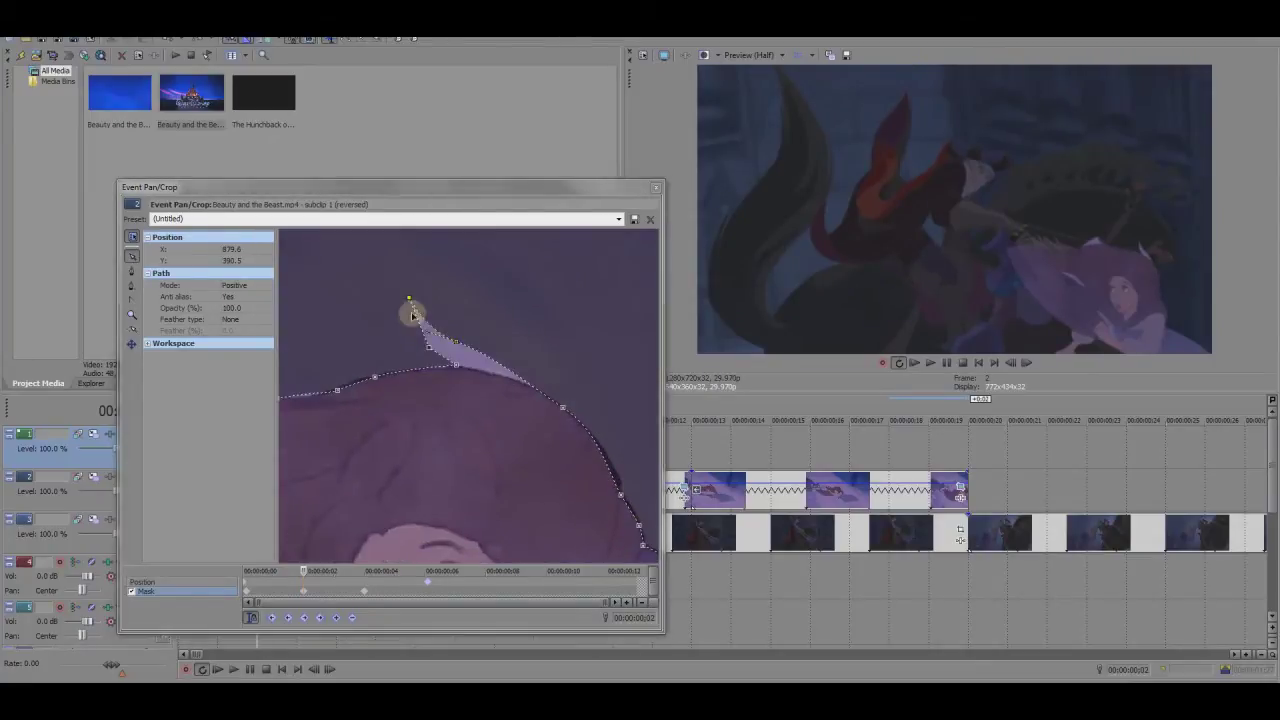
drag(412, 316, 466, 337)
right_click(443, 358)
click(563, 400)
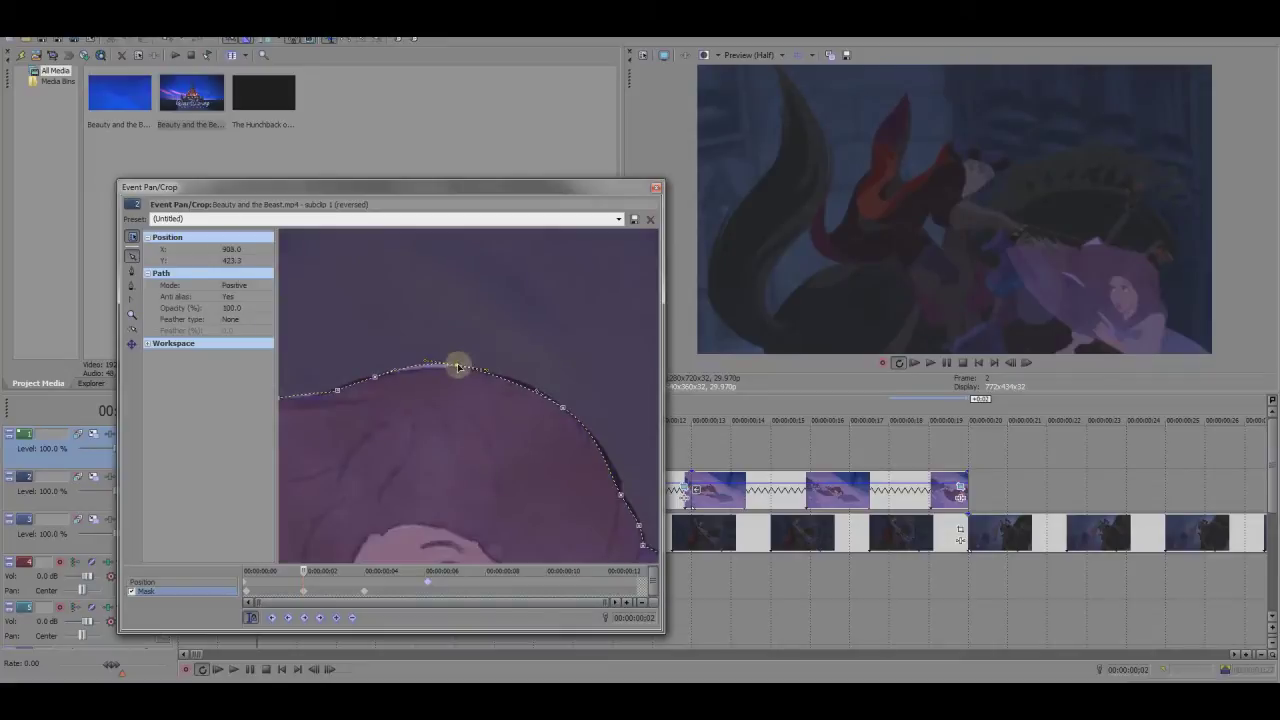
drag(455, 367, 428, 480)
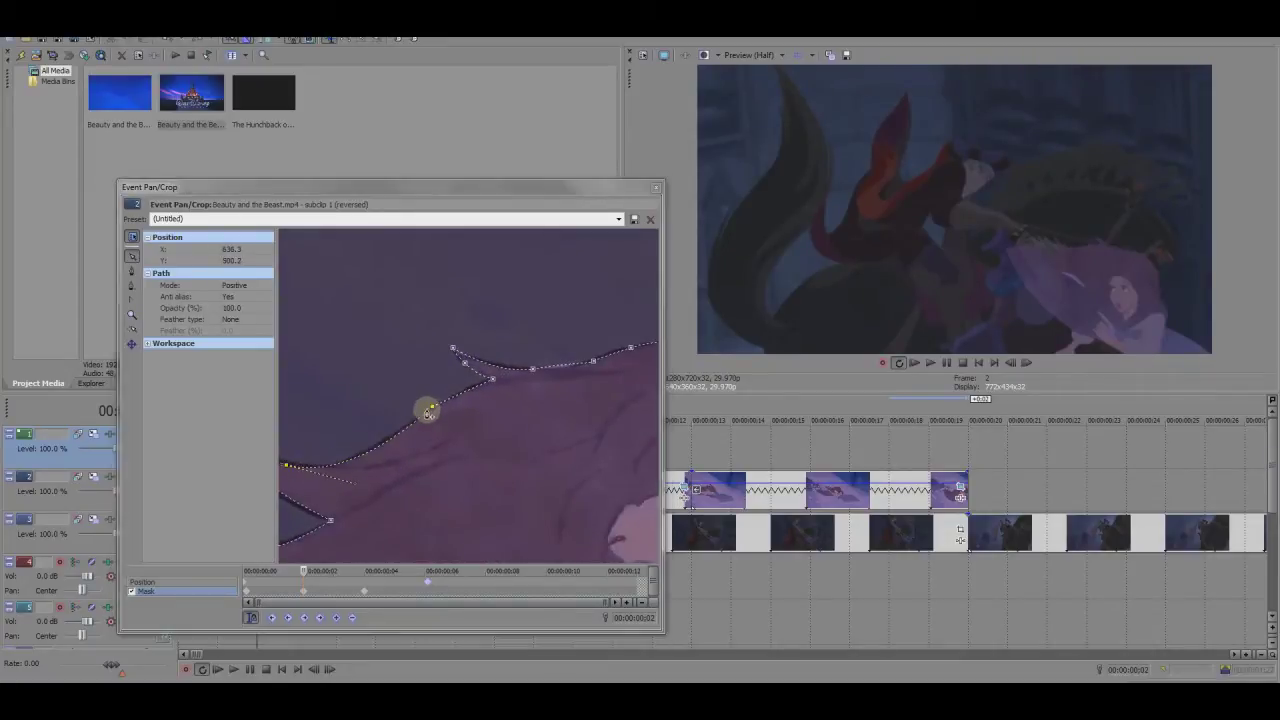
scroll(584, 418, down, 5)
Add a mask keyframe on frame 1 of the clip
click(250, 597)
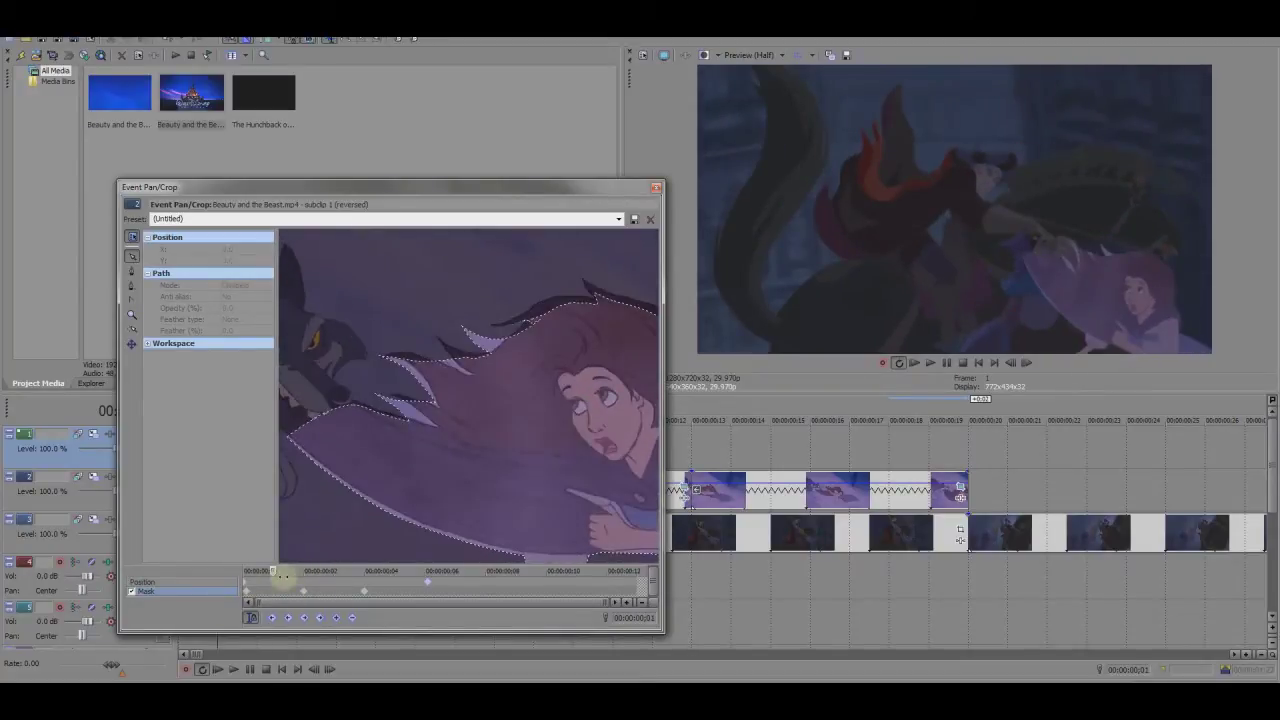
right_click(275, 590)
click(307, 468)
scroll(385, 389, up, 5)
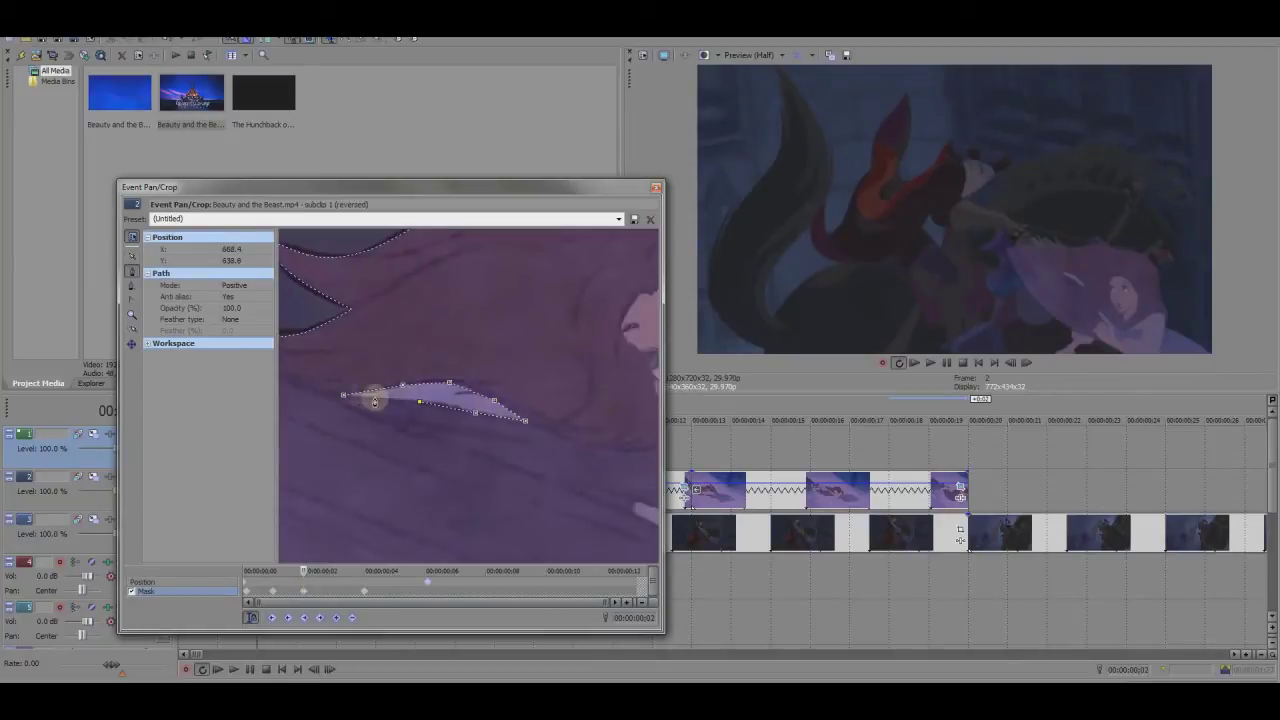
On frame 3, set a mask to Negative mode, then advance to frame 4
click(236, 285)
scroll(486, 471, down, 5)
click(325, 573)
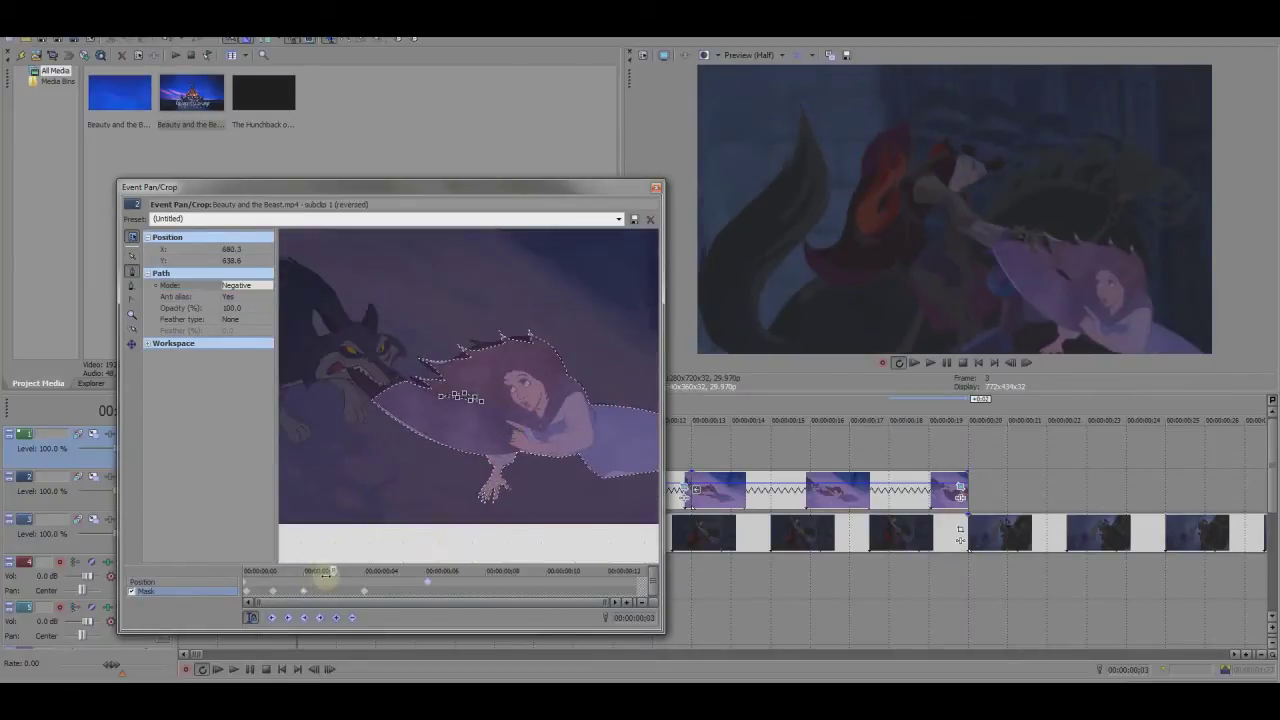
scroll(345, 574, up, 3)
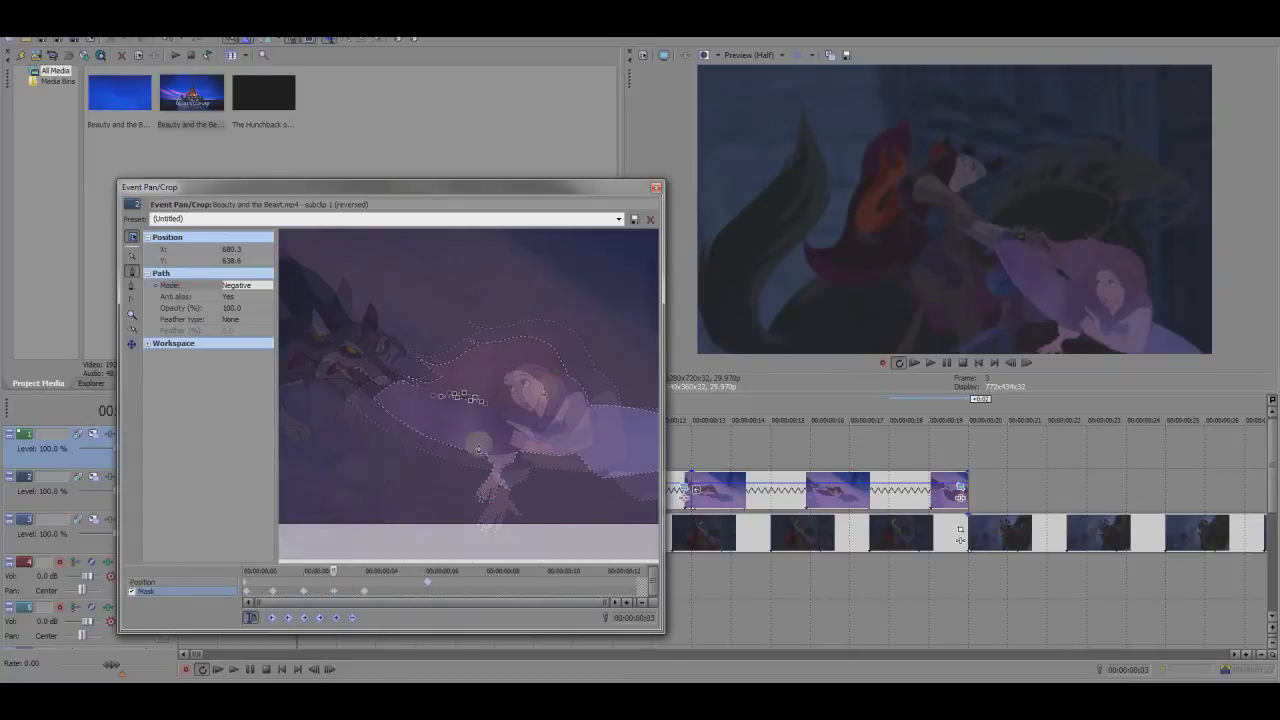
click(354, 571)
Scrub the Pan/Crop timeline from frame 3 to frame 7 to check the mask
drag(390, 187, 396, 179)
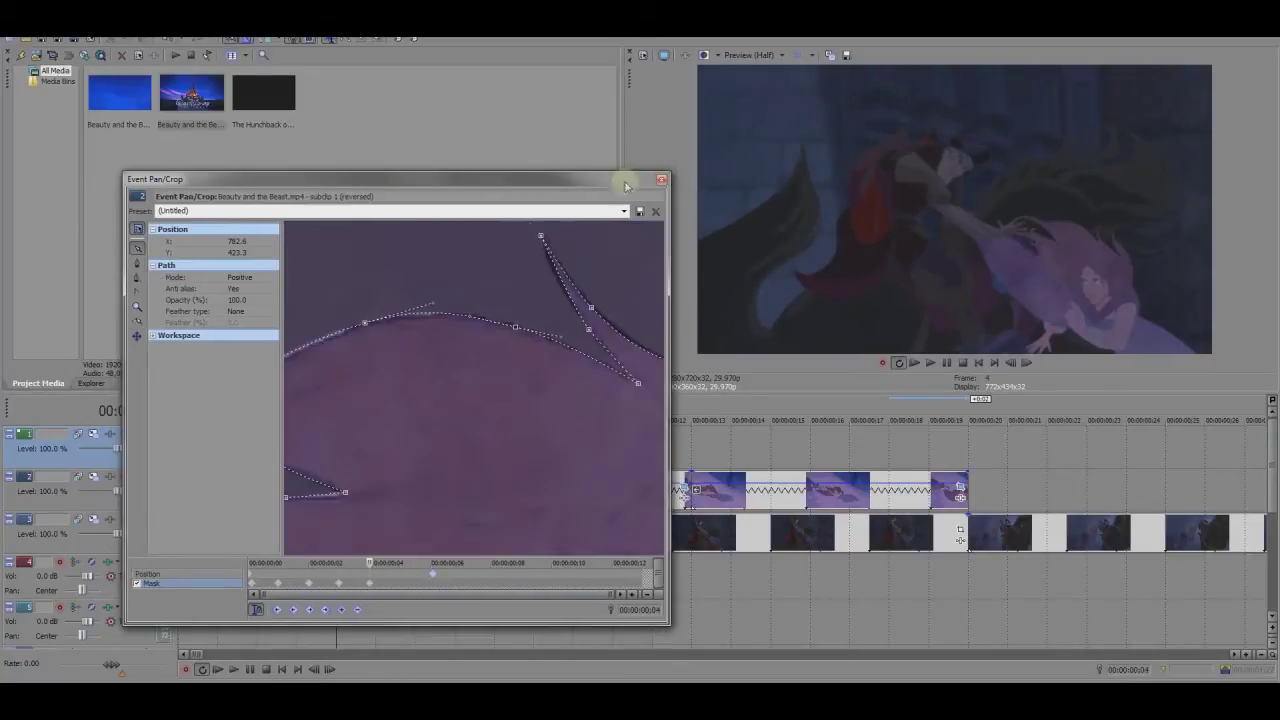
scroll(600, 372, down, 3)
click(343, 564)
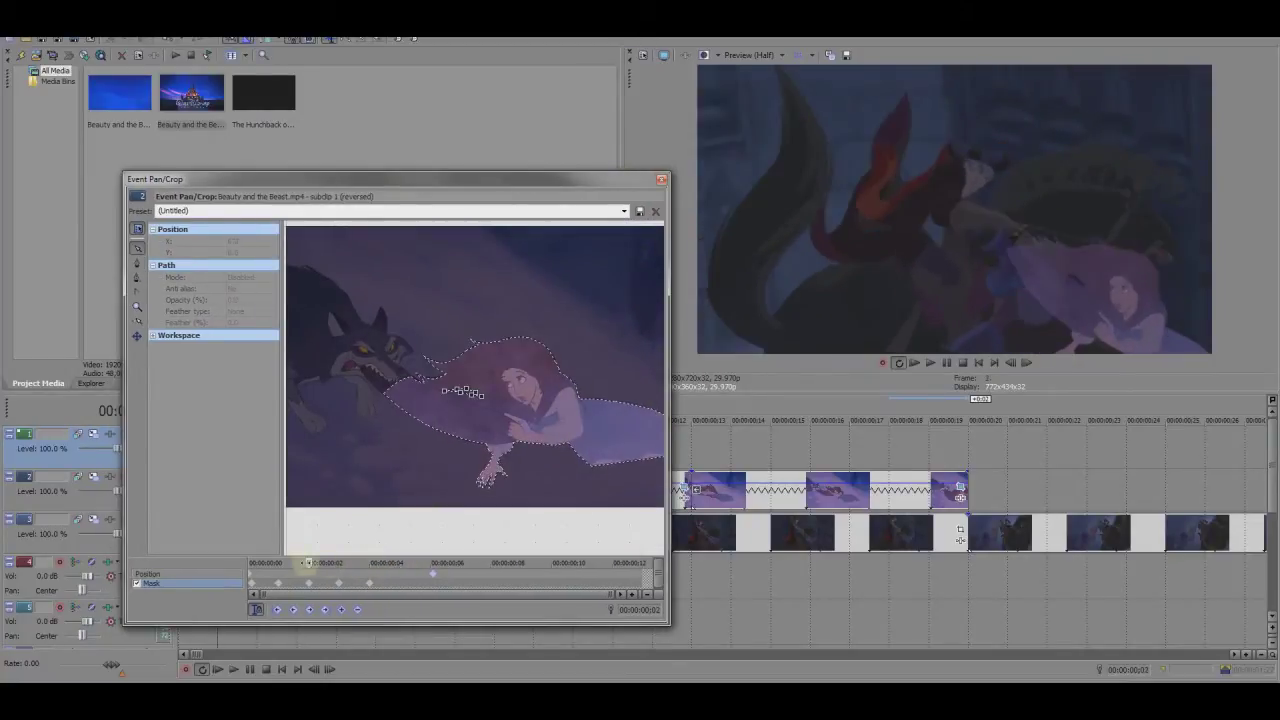
drag(343, 564, 520, 564)
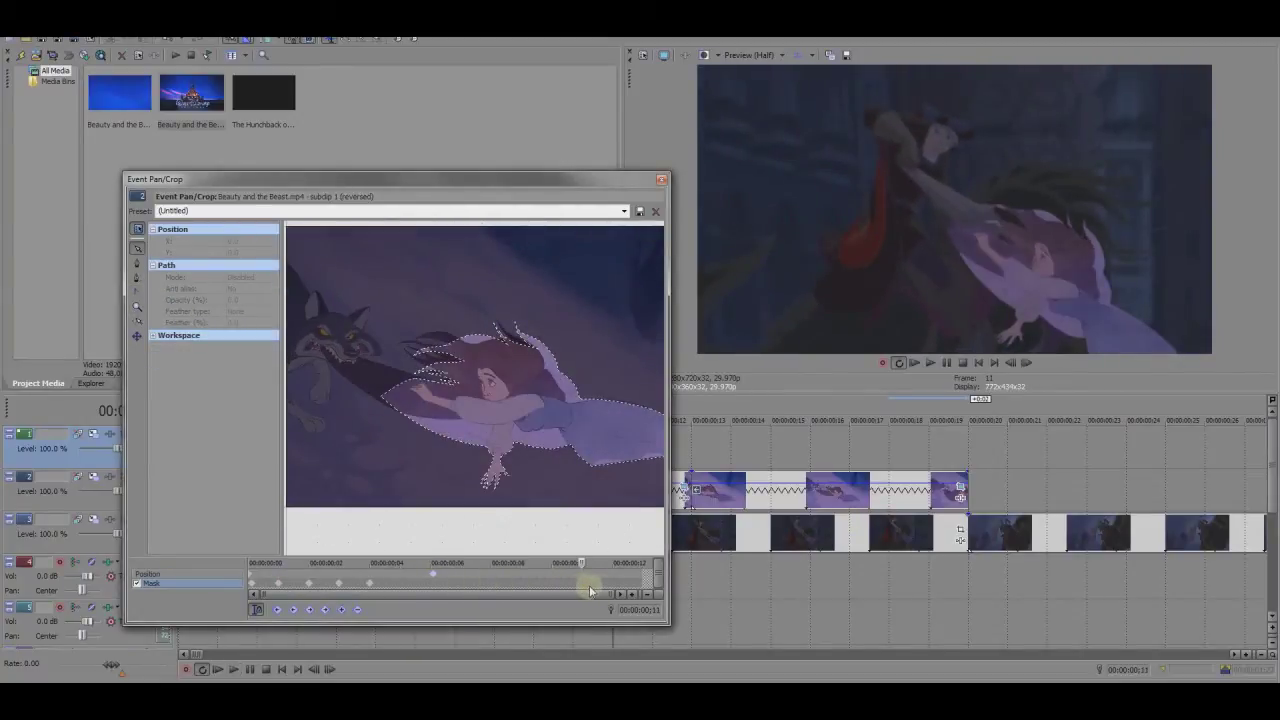
click(399, 563)
drag(399, 563, 459, 563)
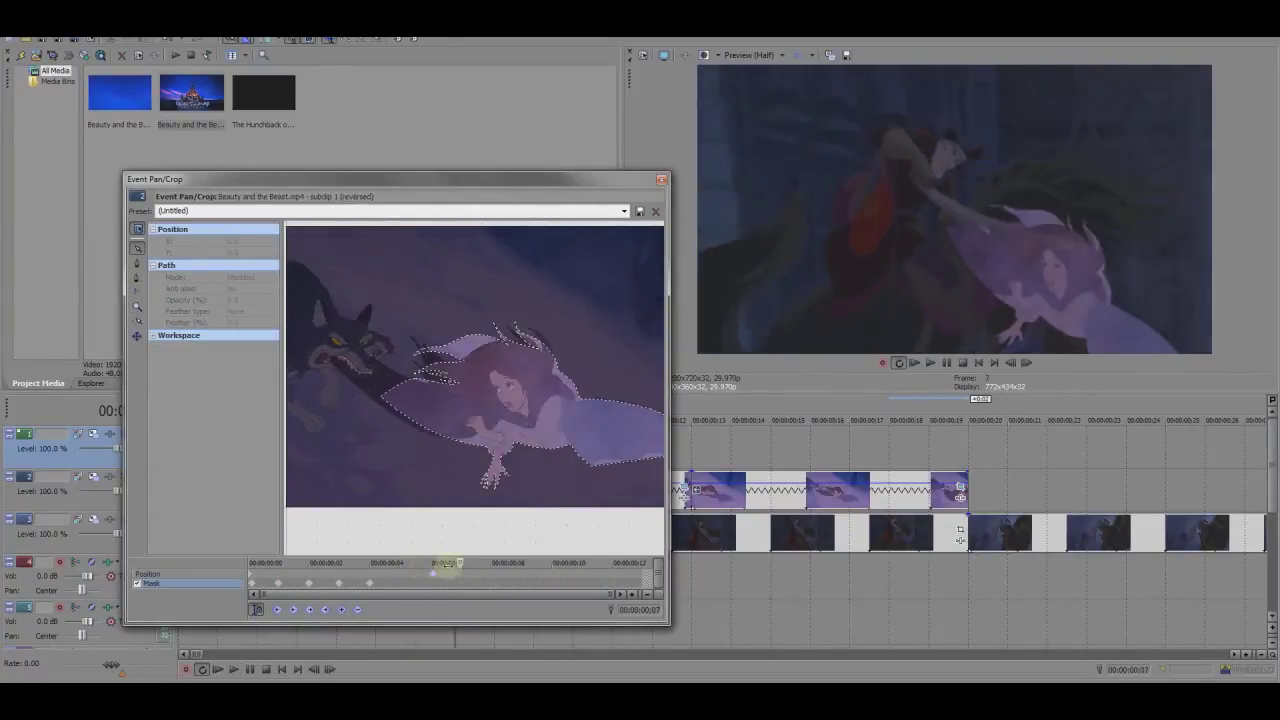
scroll(469, 387, up, 1)
scroll(469, 387, up, 3)
scroll(486, 414, up, 2)
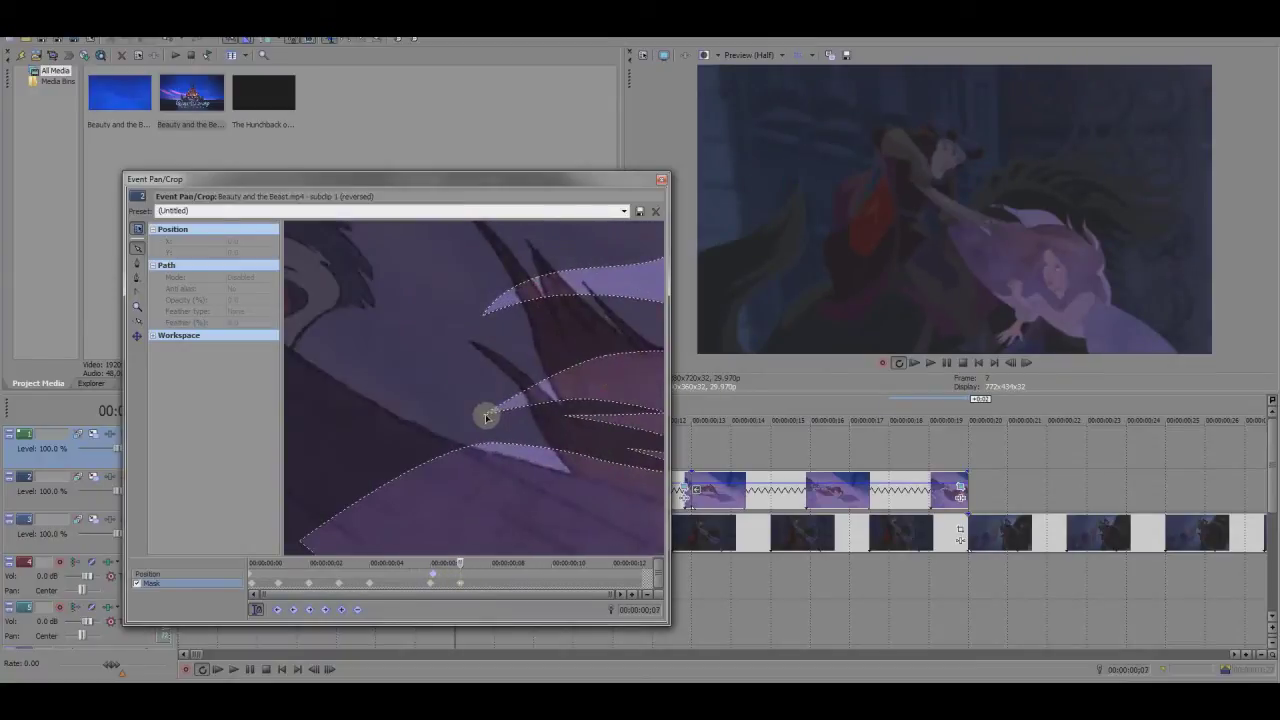
On frame 7, drag mask points up along the pointed hair strands and lower lobe
click(523, 430)
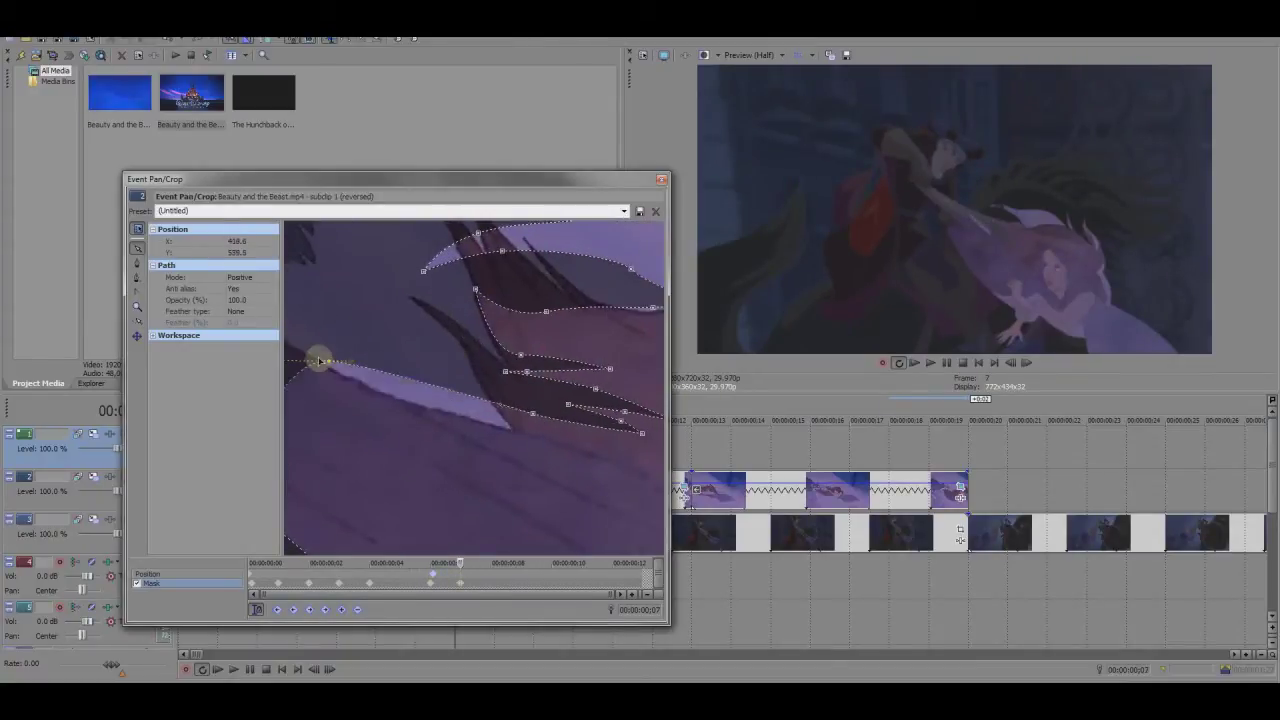
scroll(343, 363, up, 2)
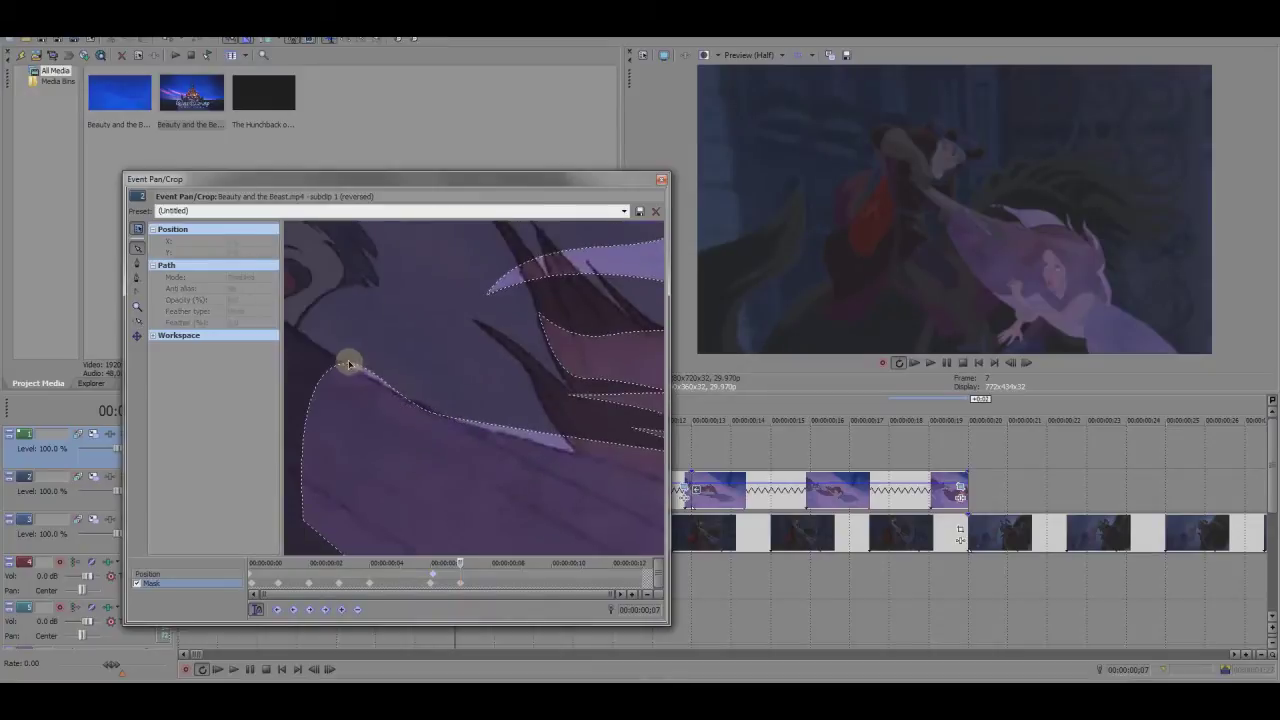
scroll(606, 437, down, 2)
drag(452, 383, 413, 377)
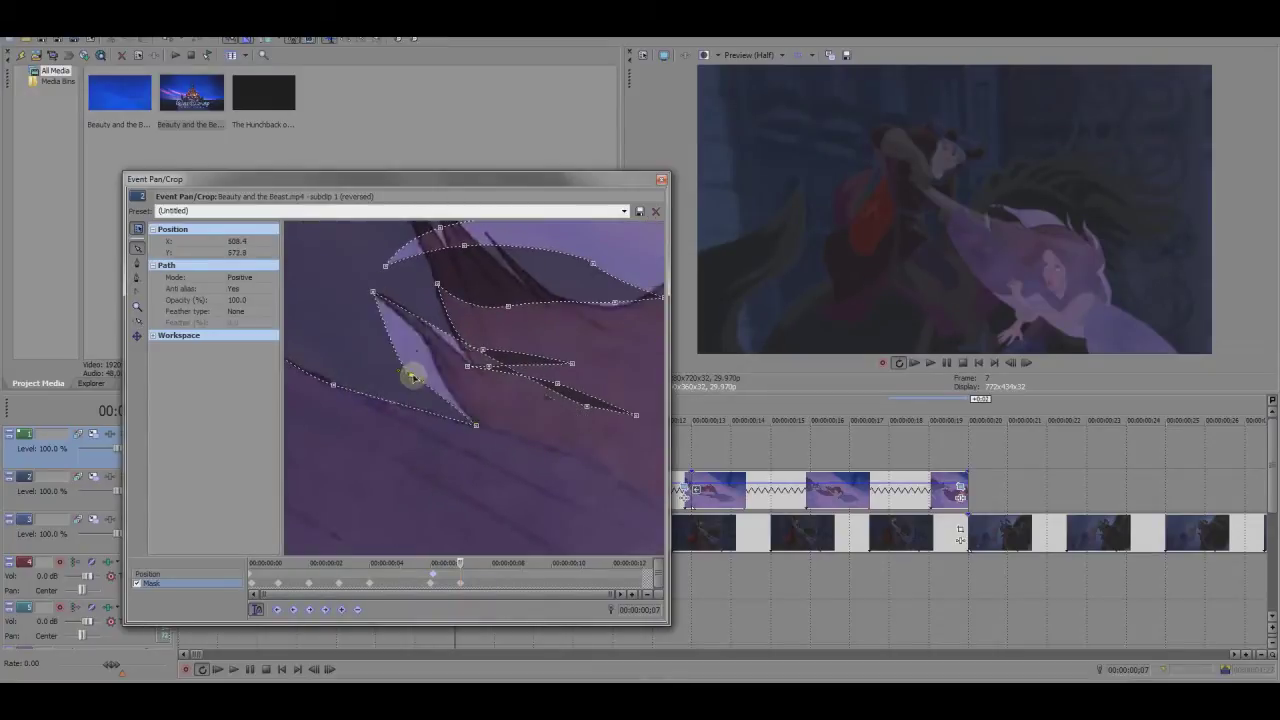
click(483, 351)
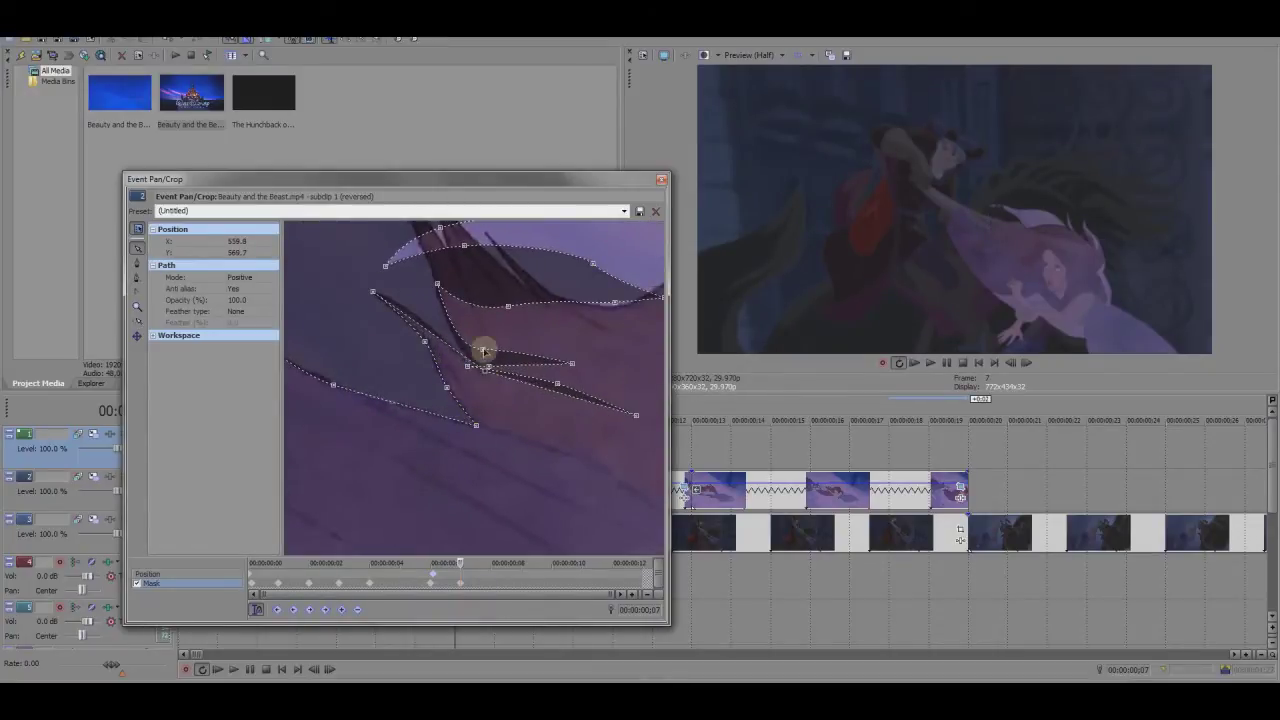
drag(636, 414, 447, 302)
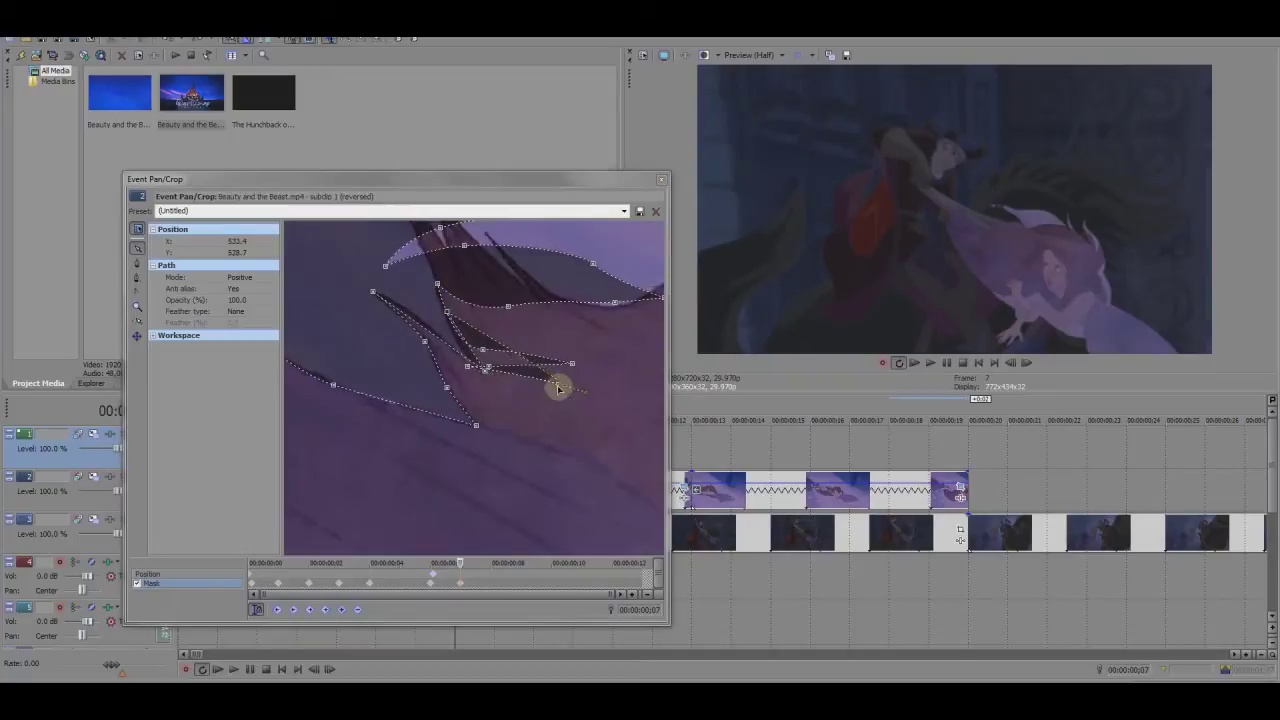
drag(558, 384, 403, 255)
drag(483, 351, 518, 330)
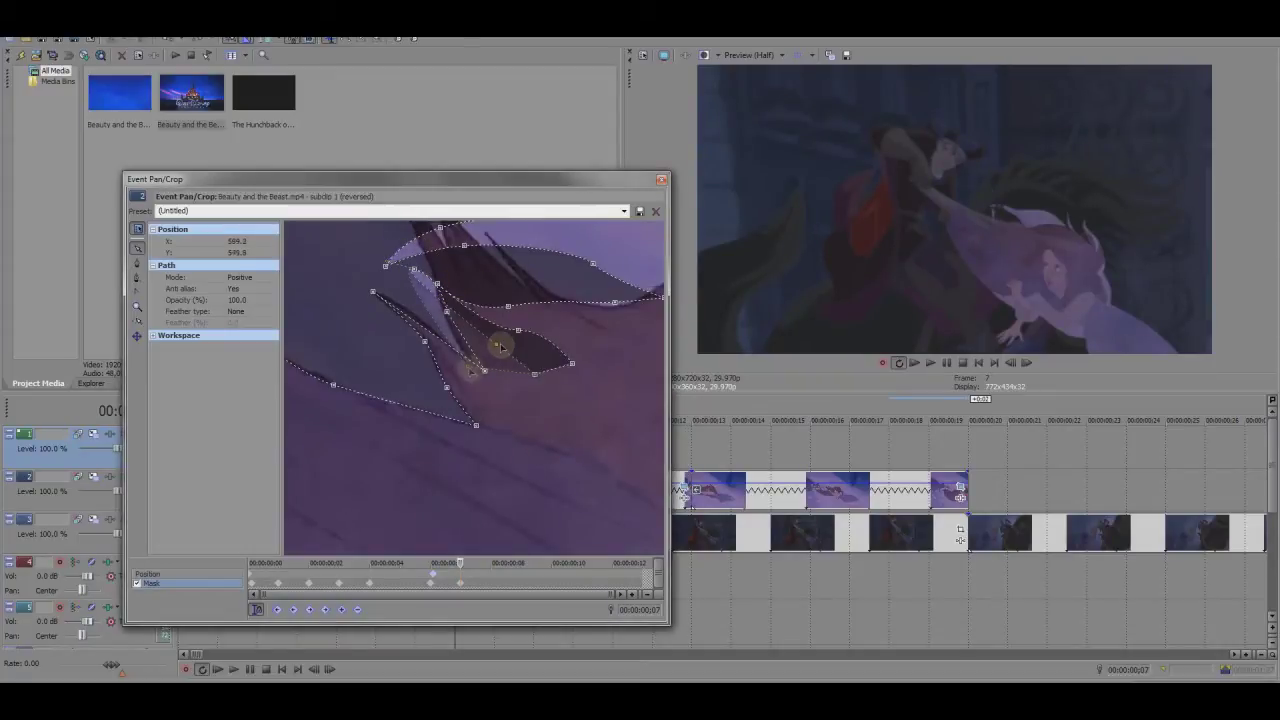
drag(500, 343, 340, 370)
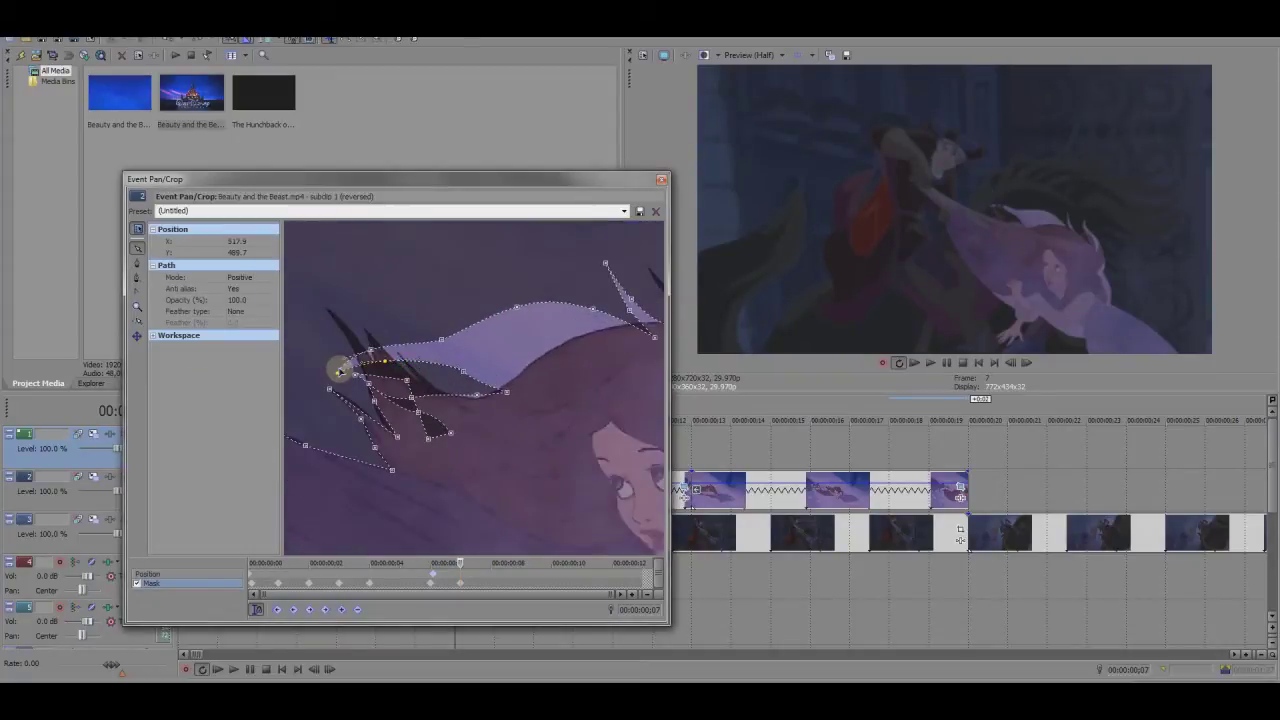
right_click(376, 351)
mouse_move(415, 401)
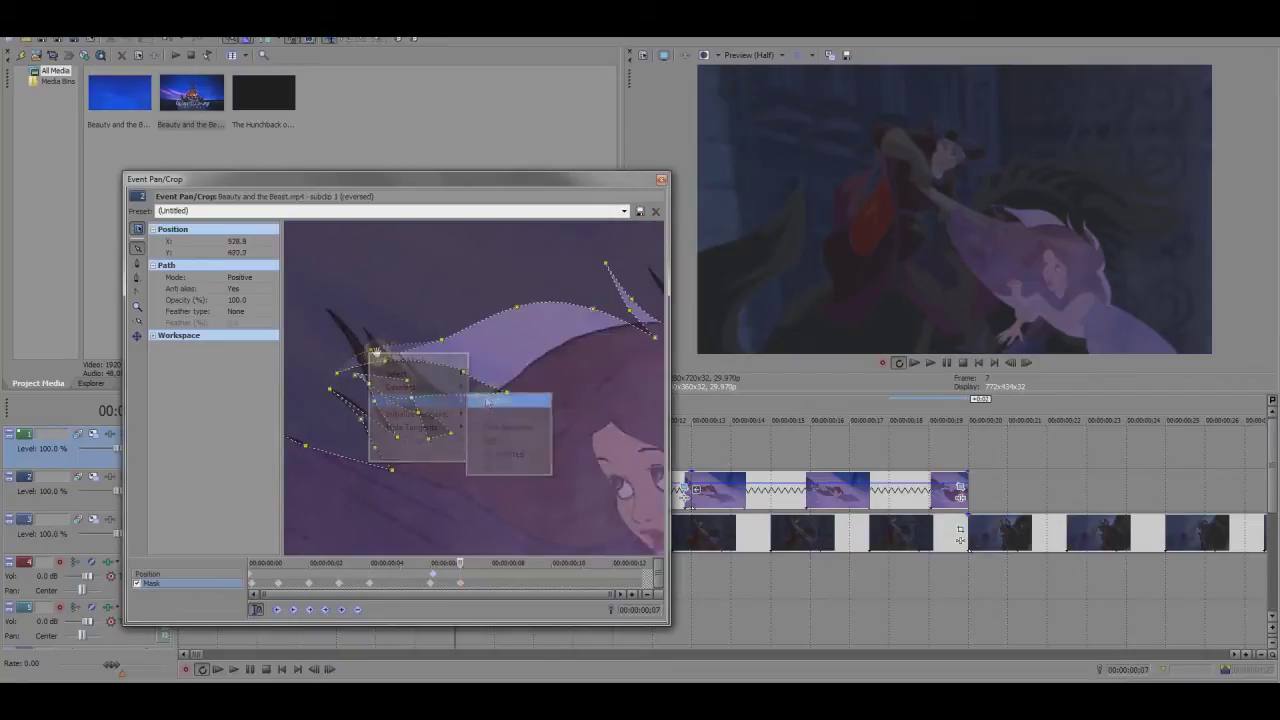
Pull a point from the mask's top arc down onto the hair
right_click(443, 342)
drag(517, 306, 460, 368)
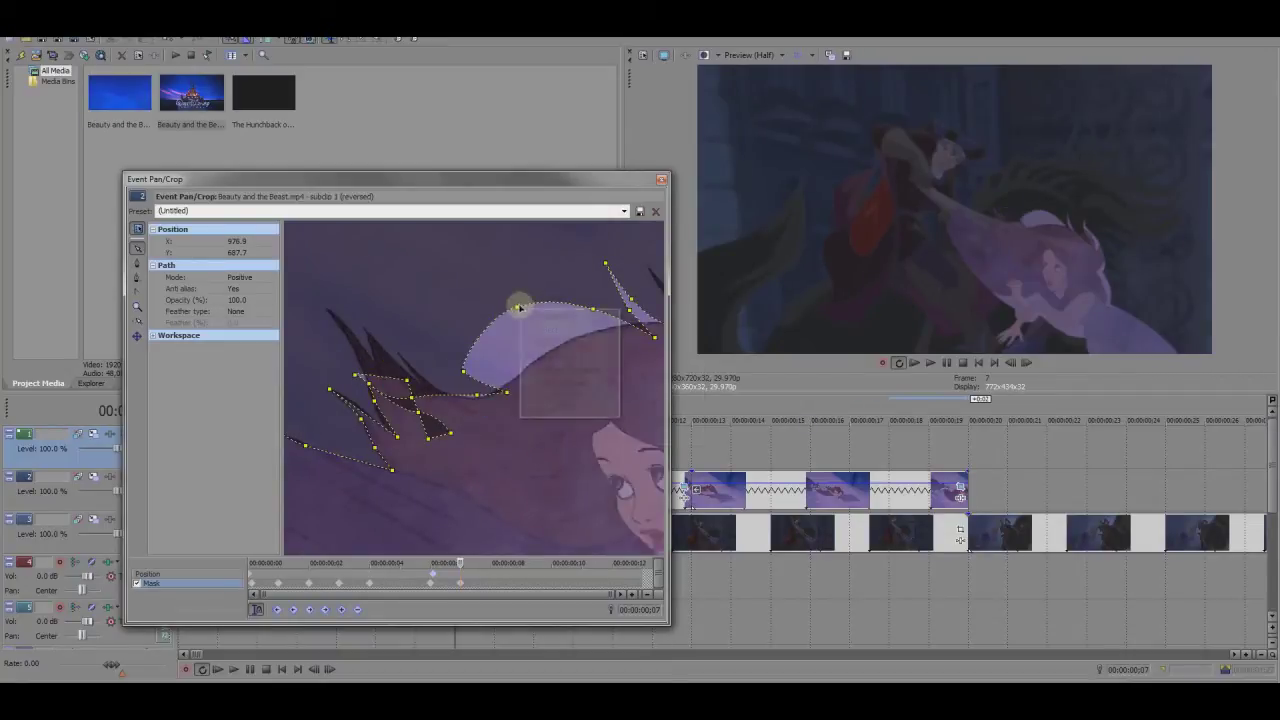
right_click(463, 372)
click(529, 371)
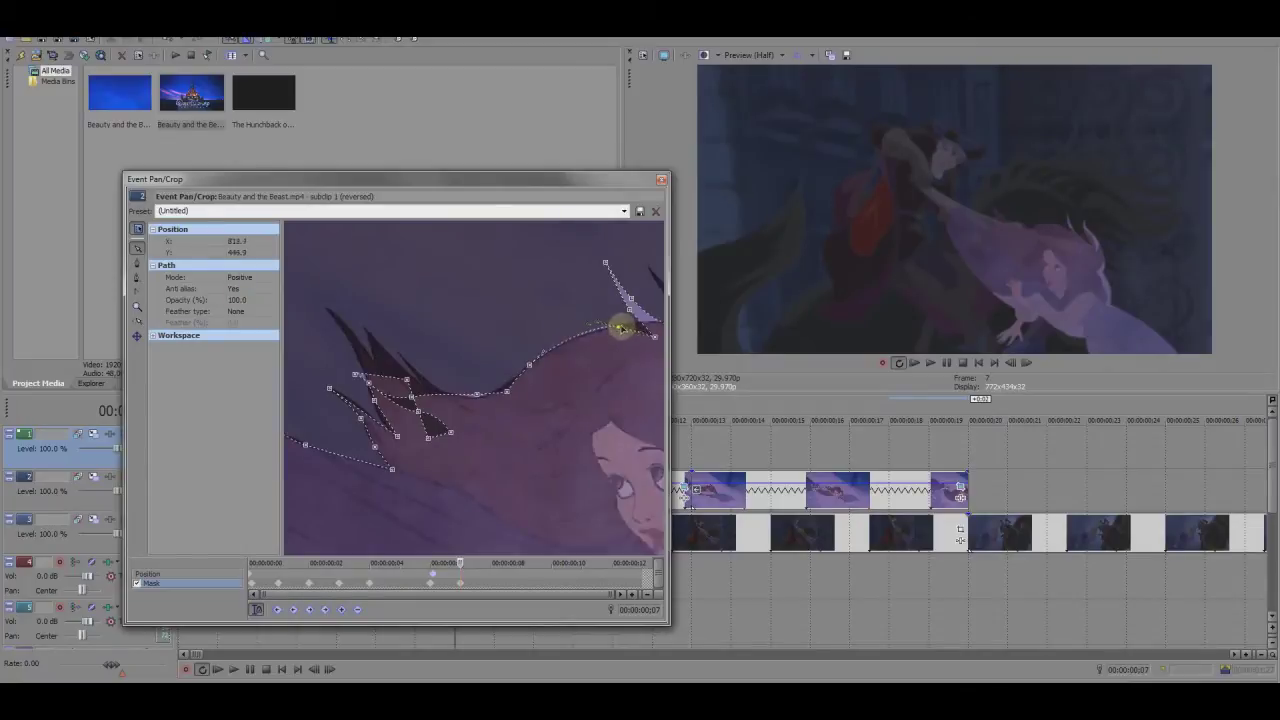
Drag the lower-edge points and mask lobe to hug the pointed hair tips
mouse_move(620, 328)
mouse_down()
mouse_move(428, 328)
mouse_move(362, 253)
mouse_up()
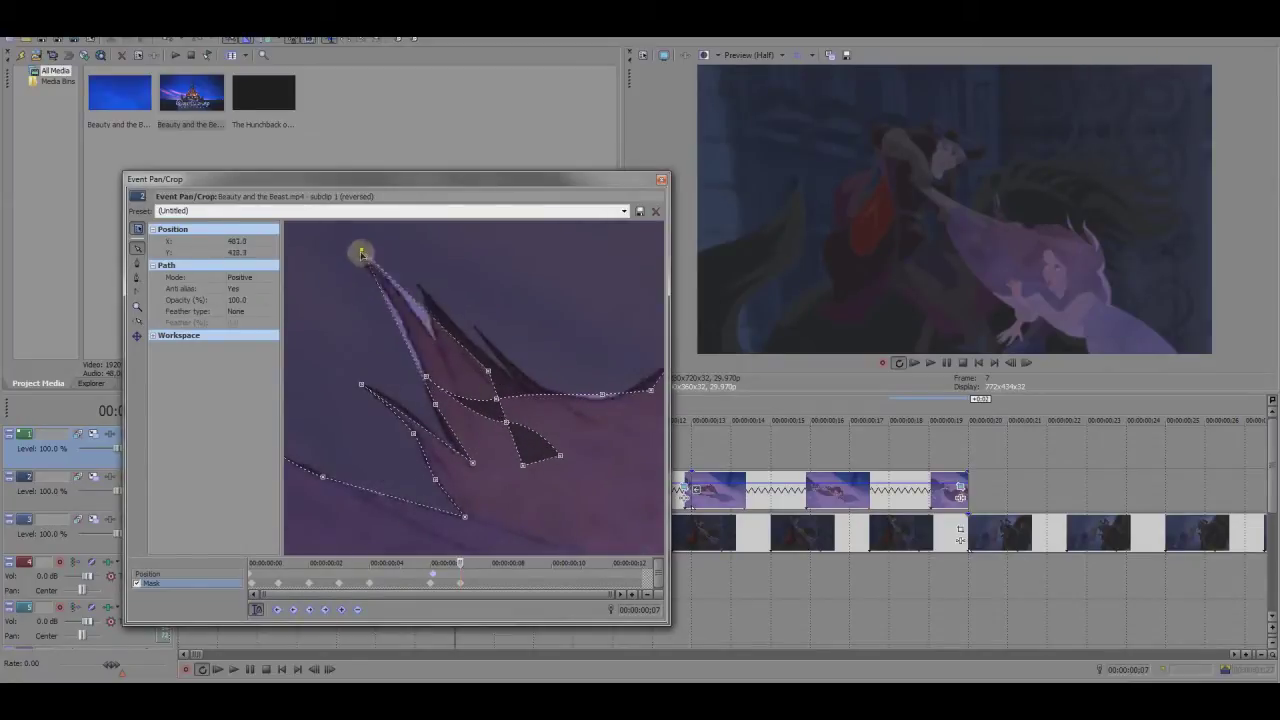
drag(449, 357, 440, 271)
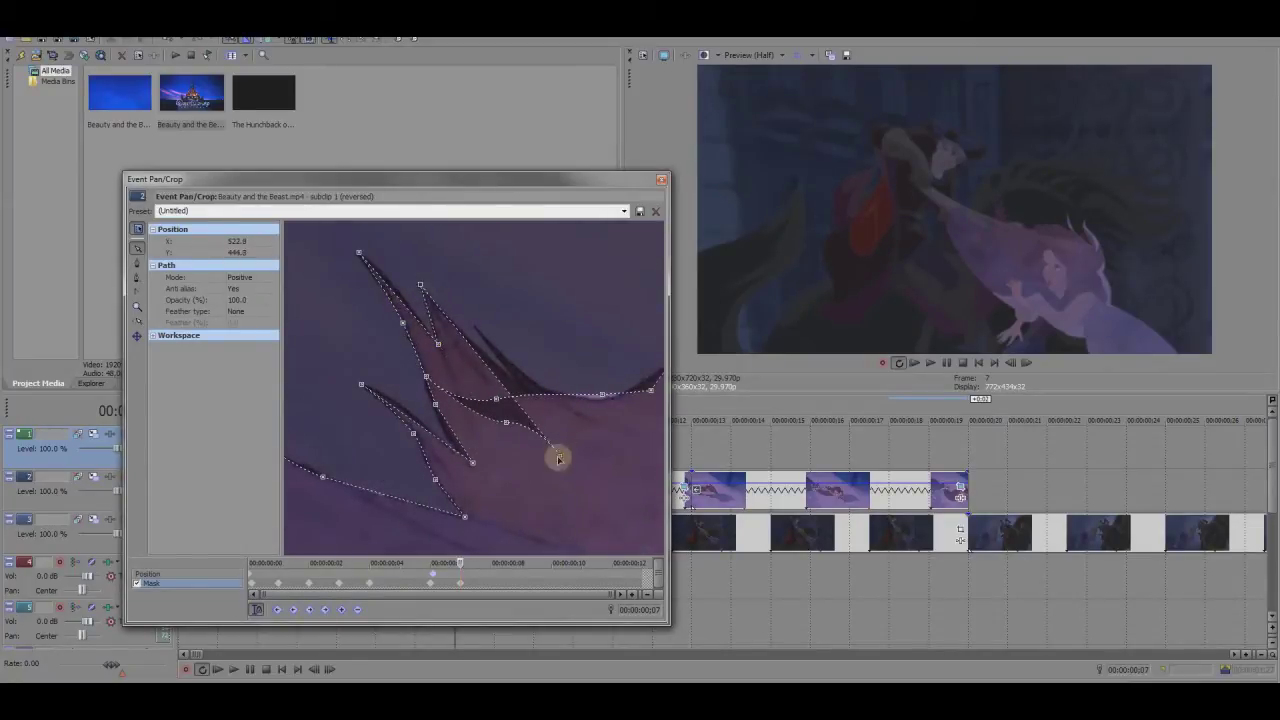
drag(557, 451, 419, 285)
drag(505, 421, 558, 393)
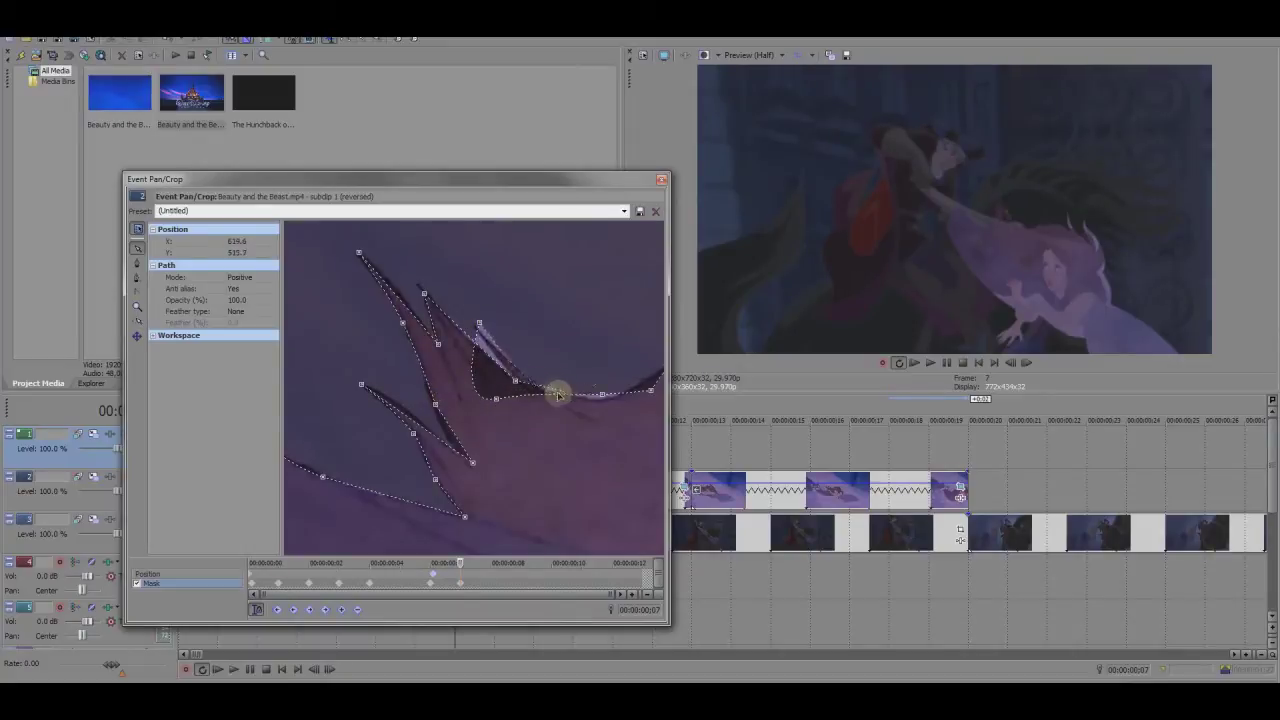
drag(650, 393, 663, 429)
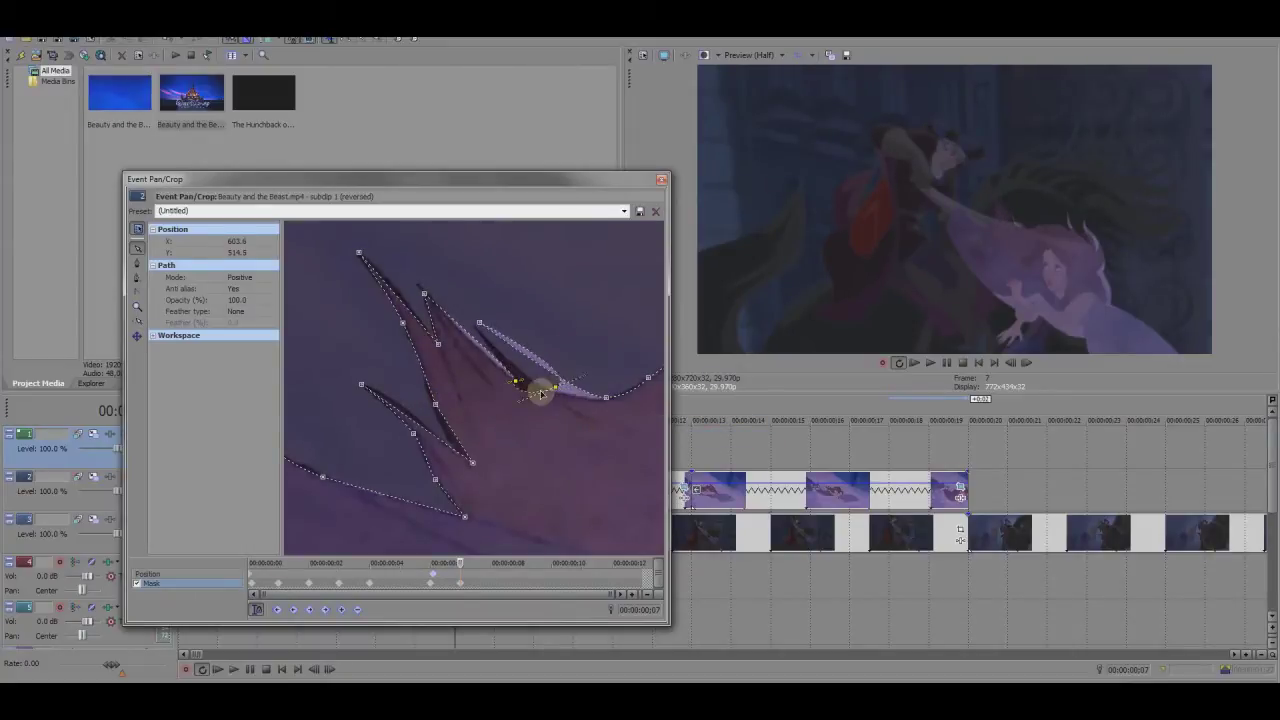
click(477, 324)
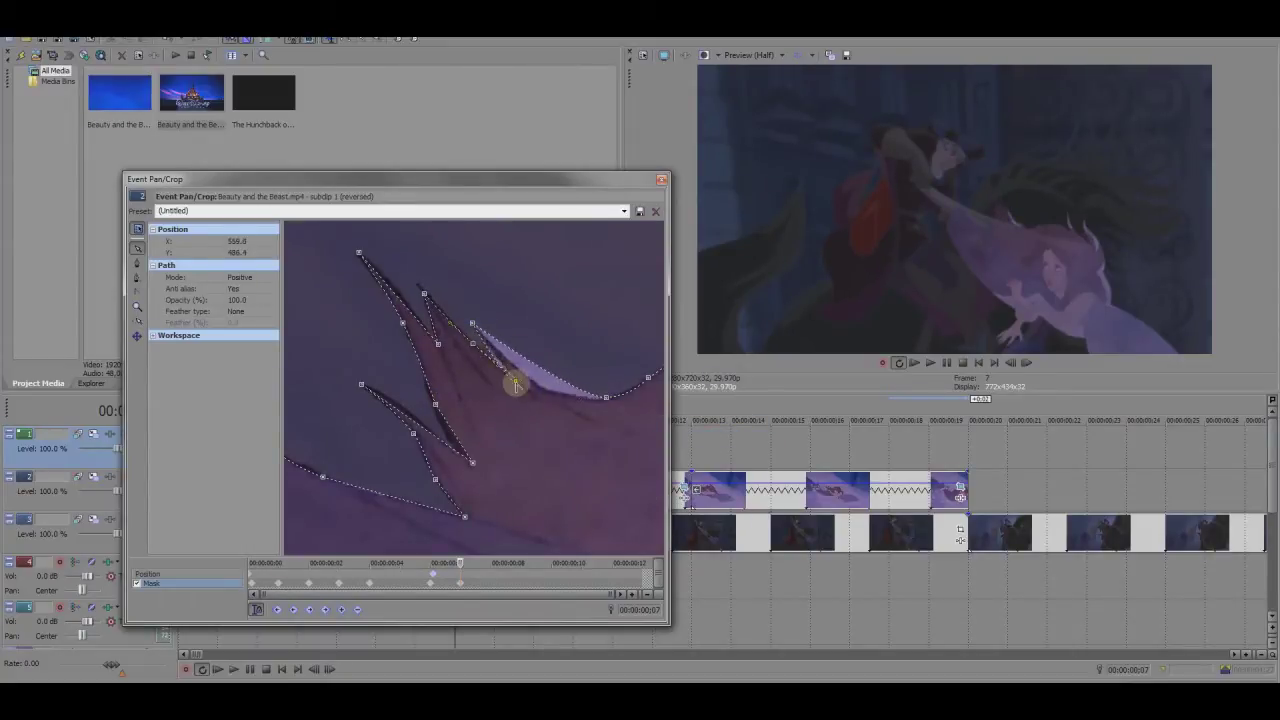
drag(628, 407, 534, 433)
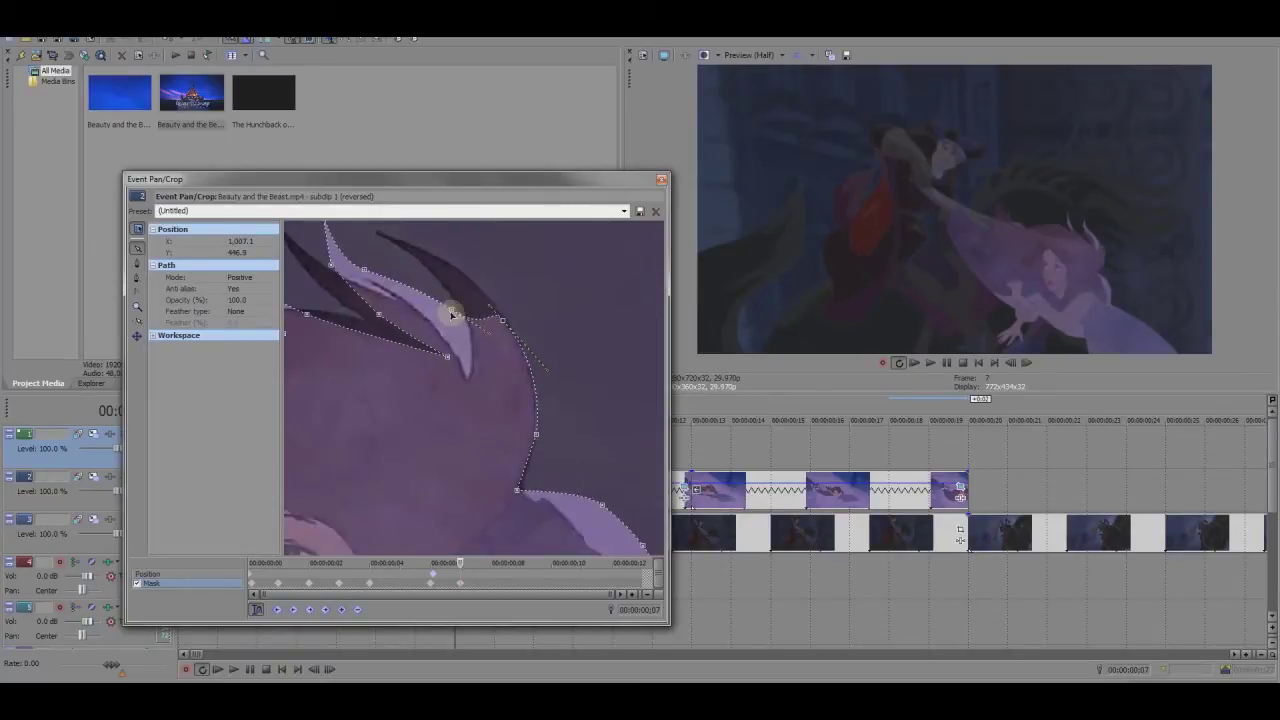
Refine the inner mask points around the hair strands and outline
scroll(455, 270, down, 2)
click(409, 295)
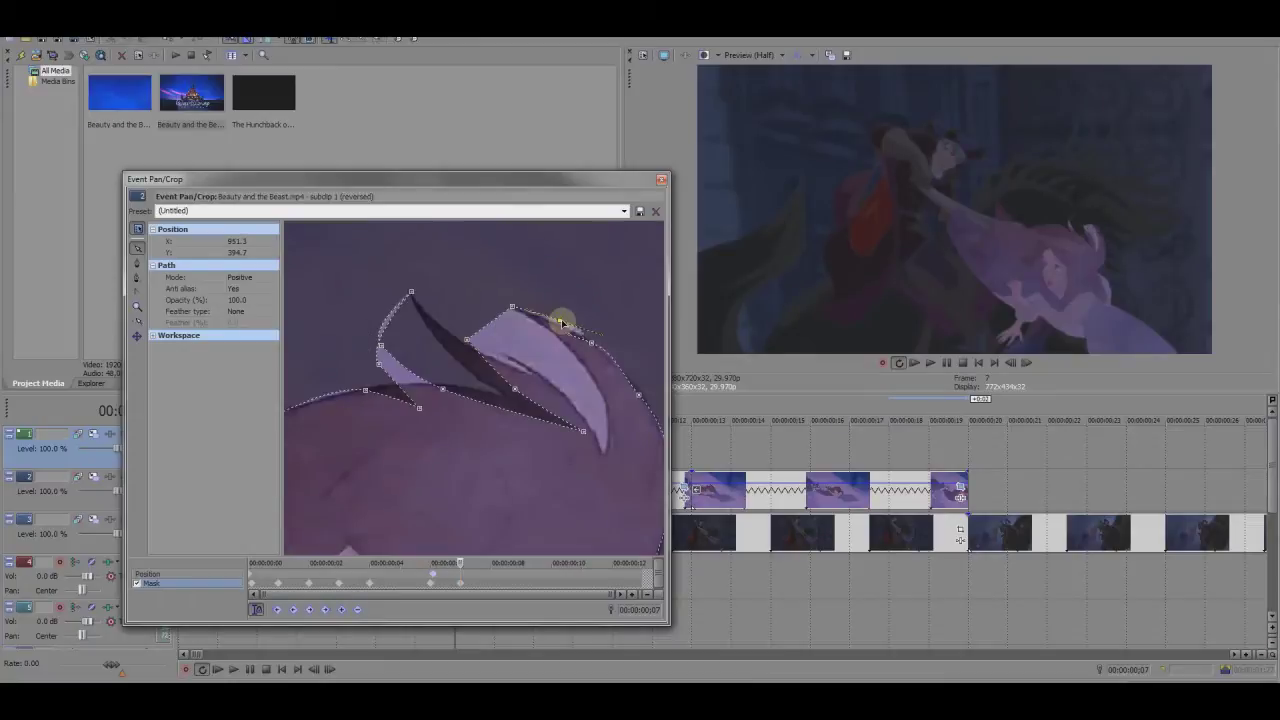
mouse_move(640, 390)
mouse_down()
mouse_move(569, 325)
mouse_move(623, 391)
mouse_up()
drag(413, 294, 502, 290)
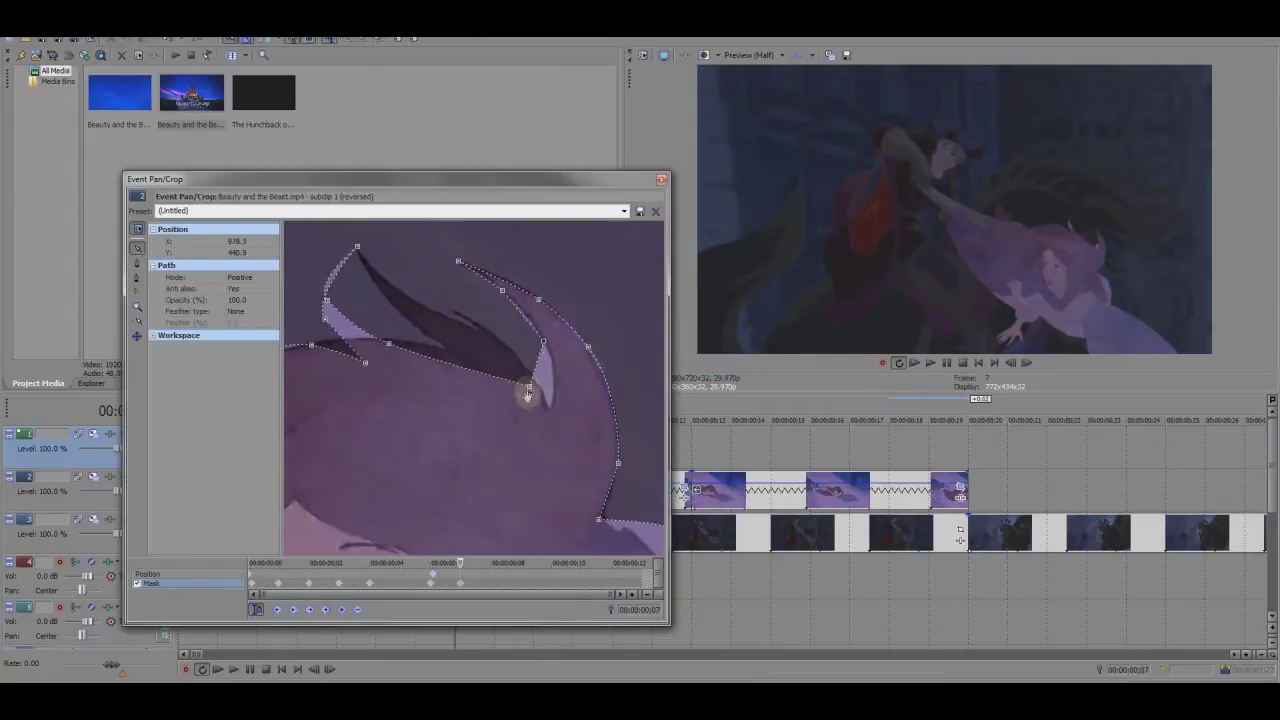
drag(528, 384, 550, 408)
mouse_move(486, 329)
mouse_down()
mouse_move(386, 337)
mouse_move(441, 340)
mouse_up()
drag(417, 402, 505, 391)
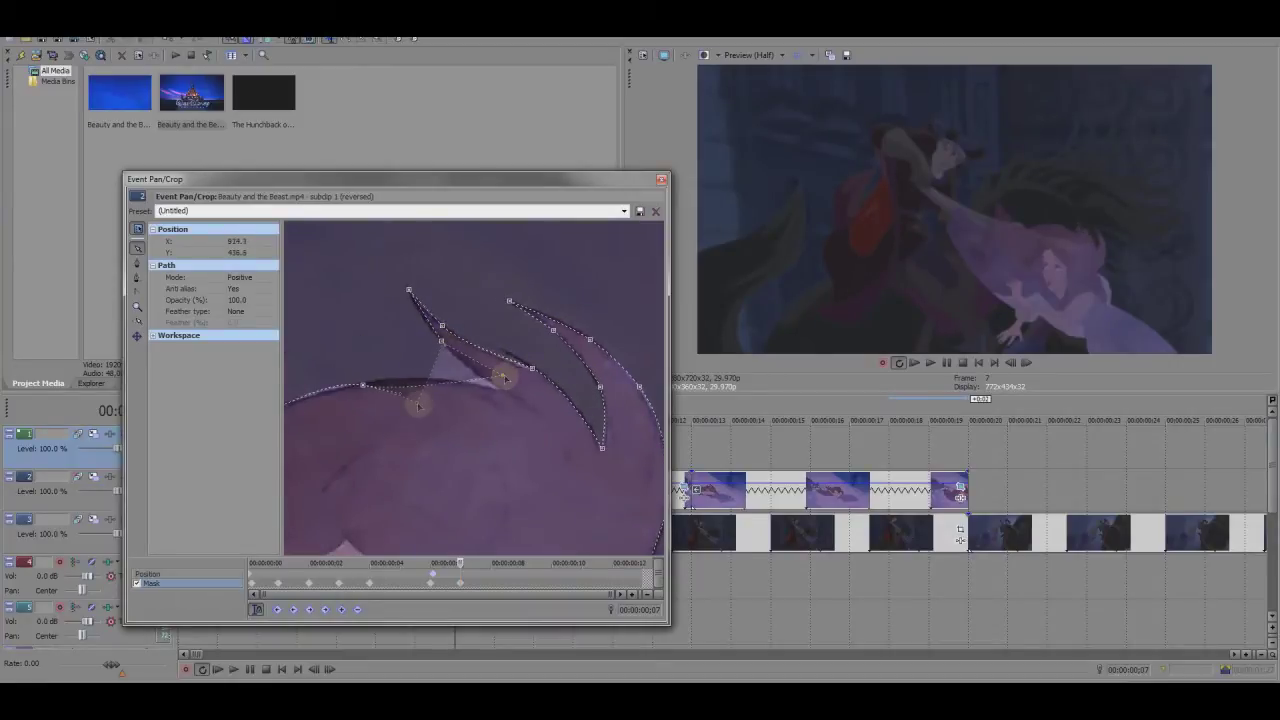
mouse_move(365, 382)
mouse_down()
mouse_move(497, 363)
mouse_move(537, 409)
mouse_up()
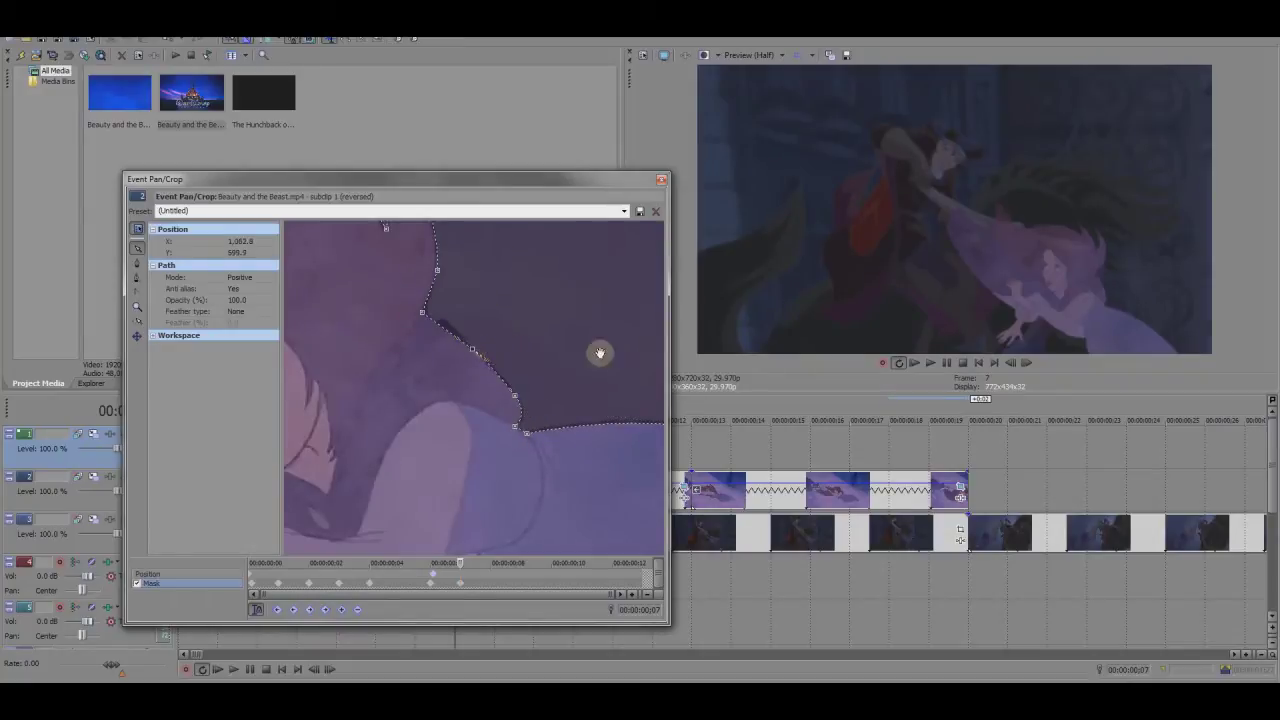
mouse_move(600, 351)
mouse_down()
mouse_move(563, 457)
mouse_move(517, 391)
mouse_move(382, 300)
mouse_move(470, 280)
mouse_up()
drag(527, 258, 533, 253)
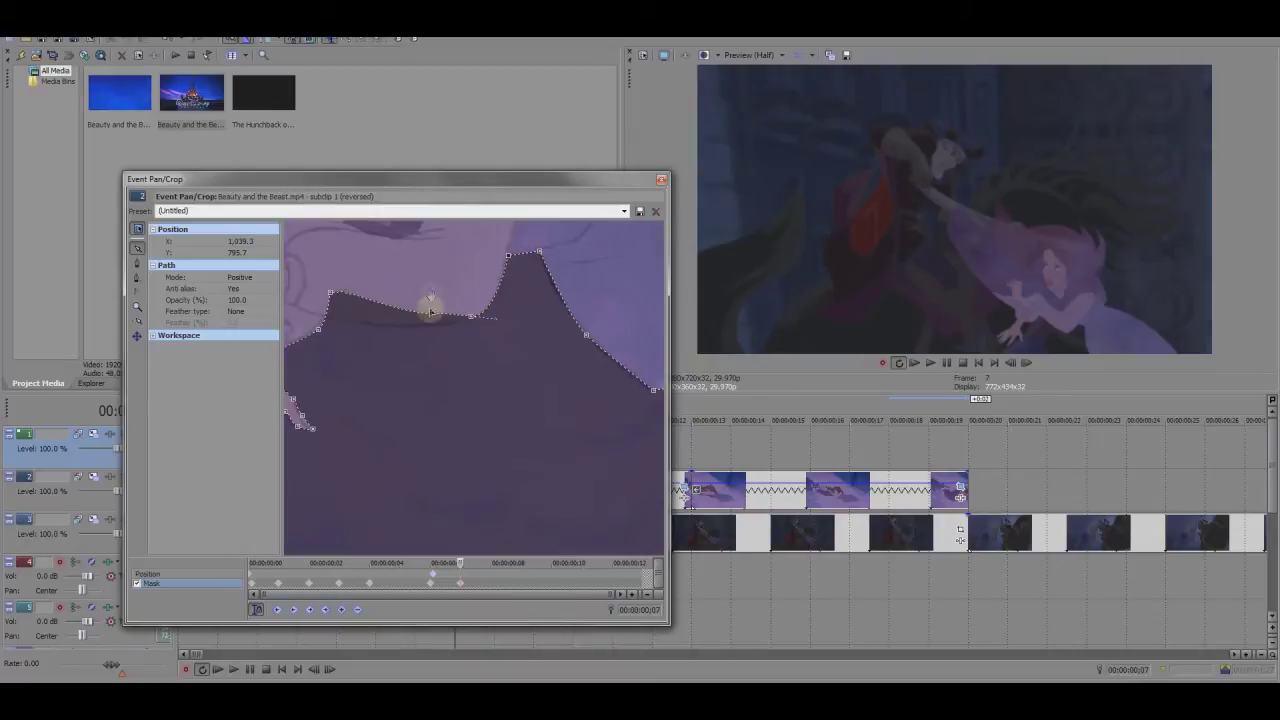
Fit the mask to Belle's hand and the wolf's snout, then close Pan/Crop
drag(347, 296, 529, 349)
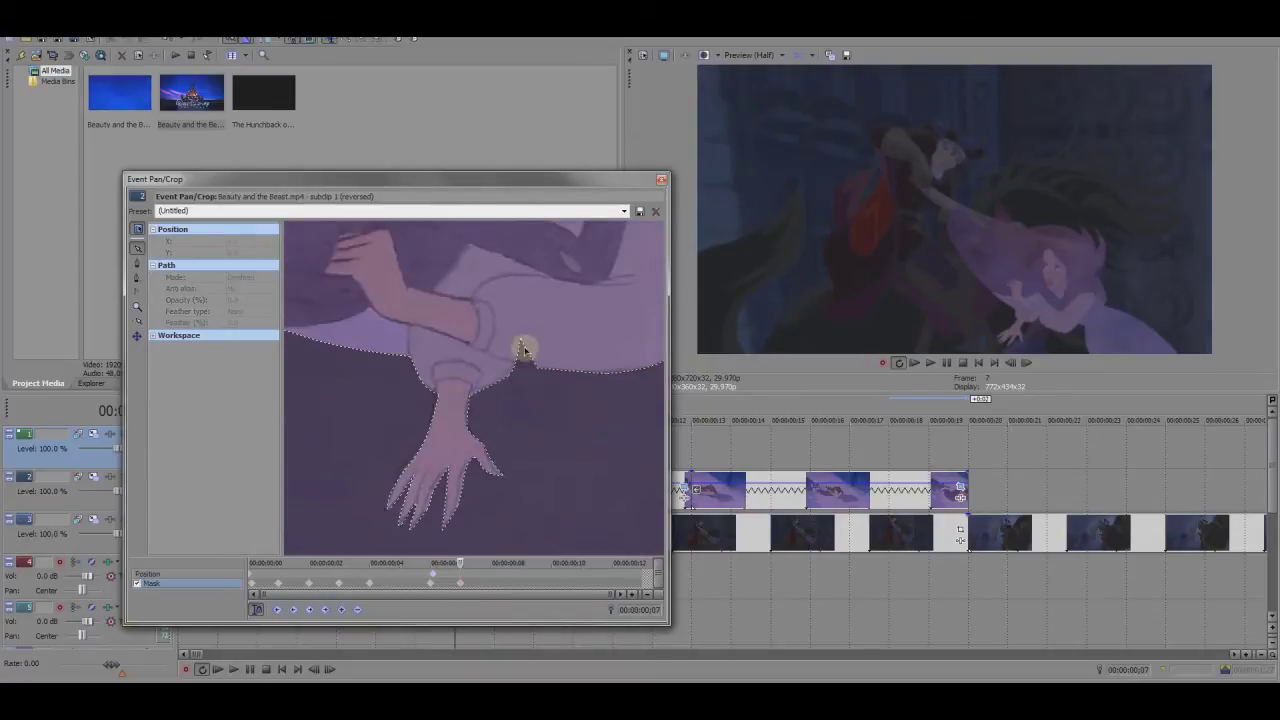
right_click(529, 349)
click(584, 378)
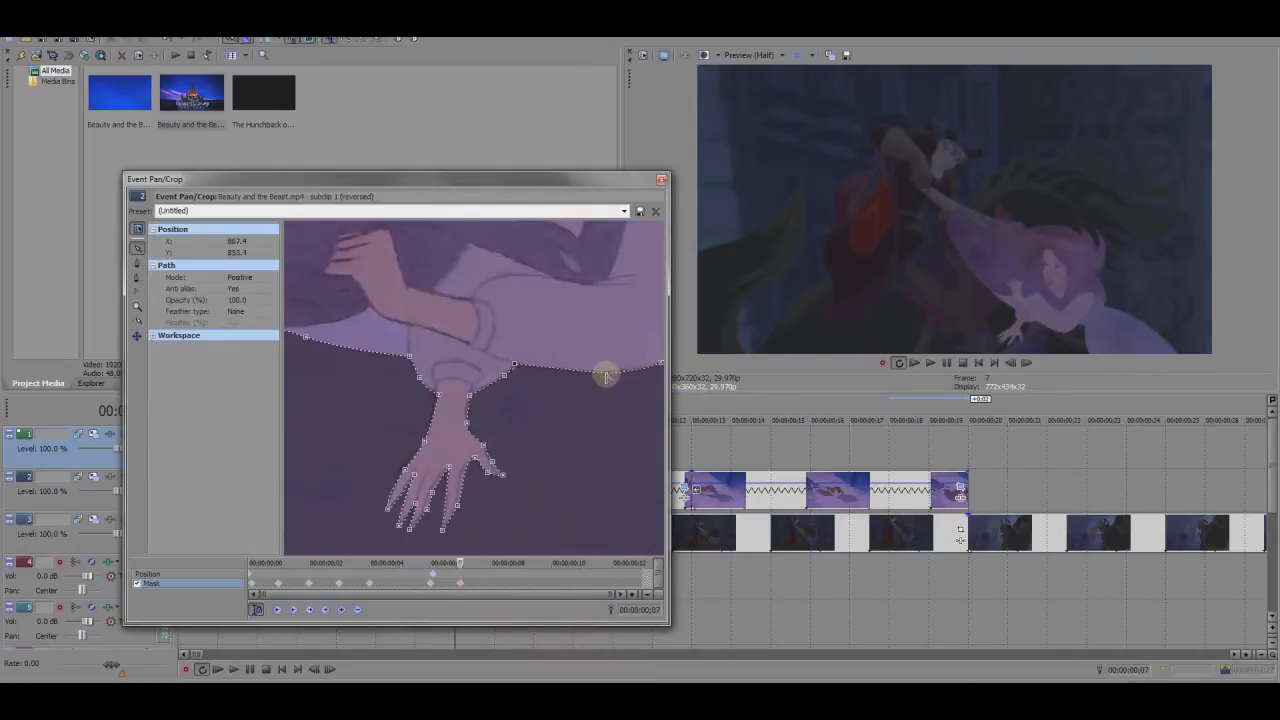
mouse_move(606, 376)
mouse_down()
mouse_move(597, 346)
mouse_move(537, 363)
mouse_move(515, 387)
mouse_up()
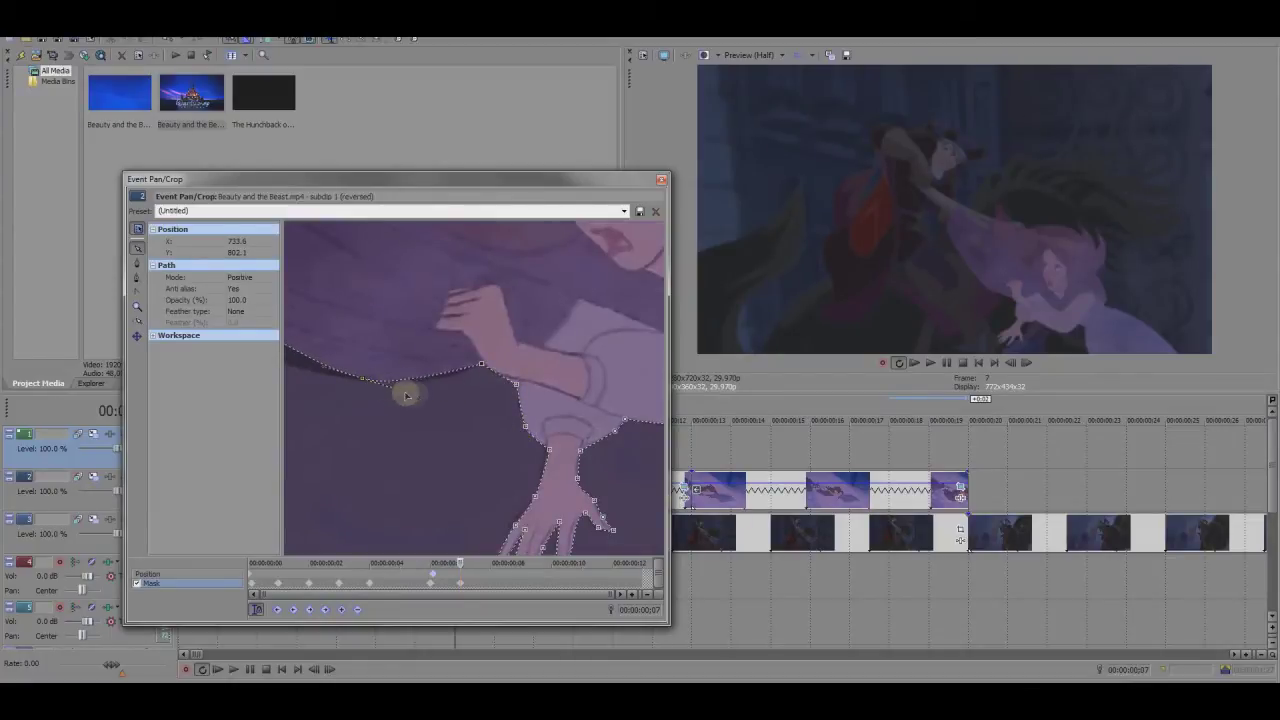
mouse_move(406, 396)
mouse_down()
mouse_move(514, 357)
mouse_move(563, 423)
mouse_move(529, 366)
mouse_move(535, 316)
mouse_up()
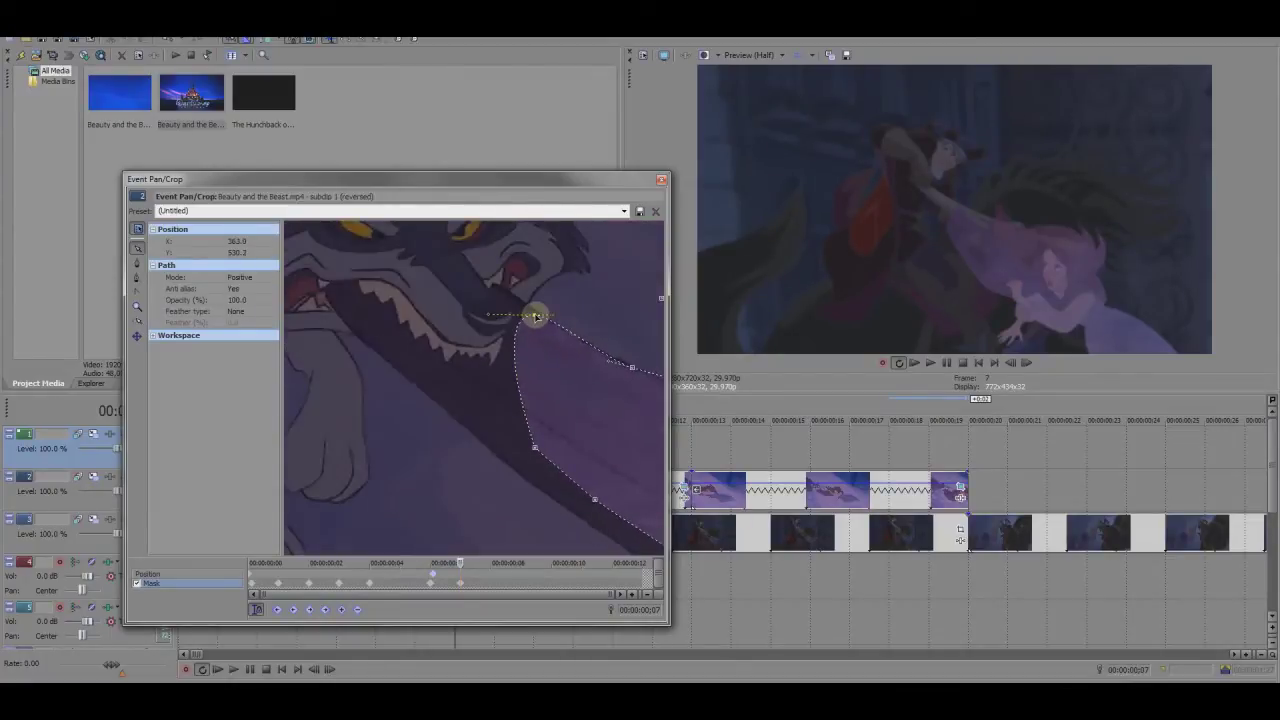
drag(535, 446, 498, 417)
click(661, 179)
At frame 6, shift Belle's crop framing down and left
click(338, 448)
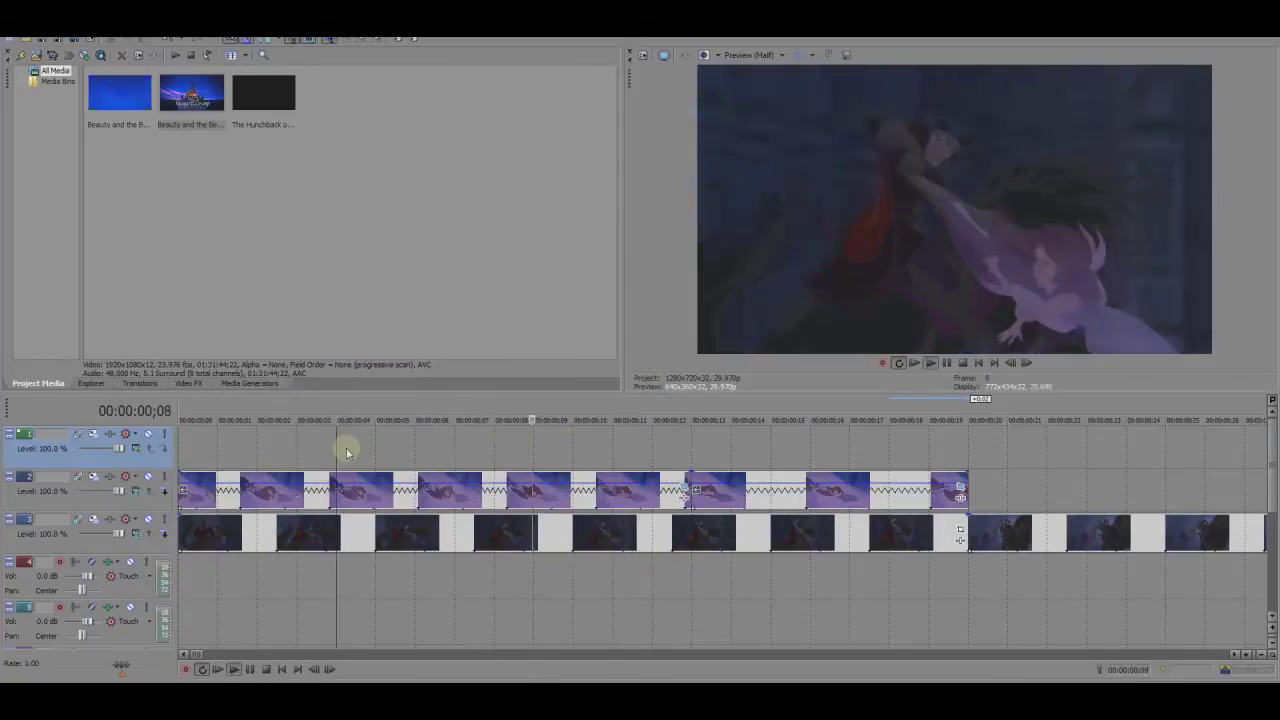
click(374, 450)
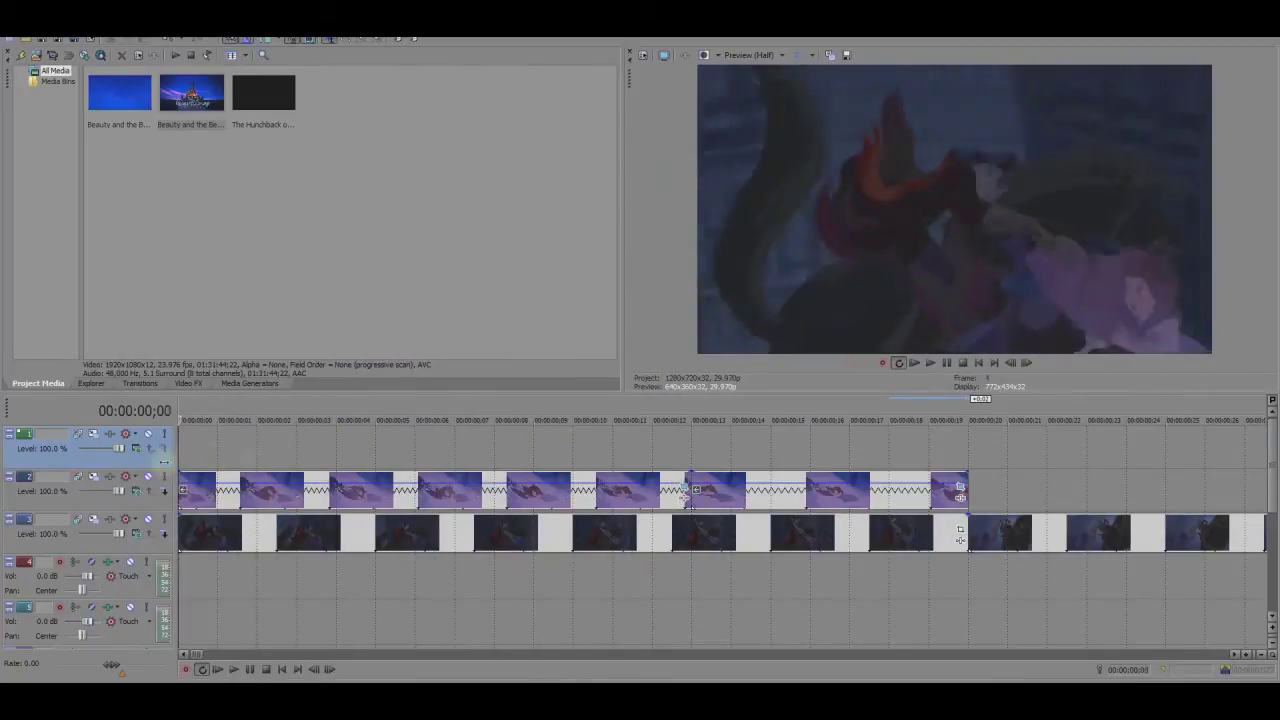
click(415, 450)
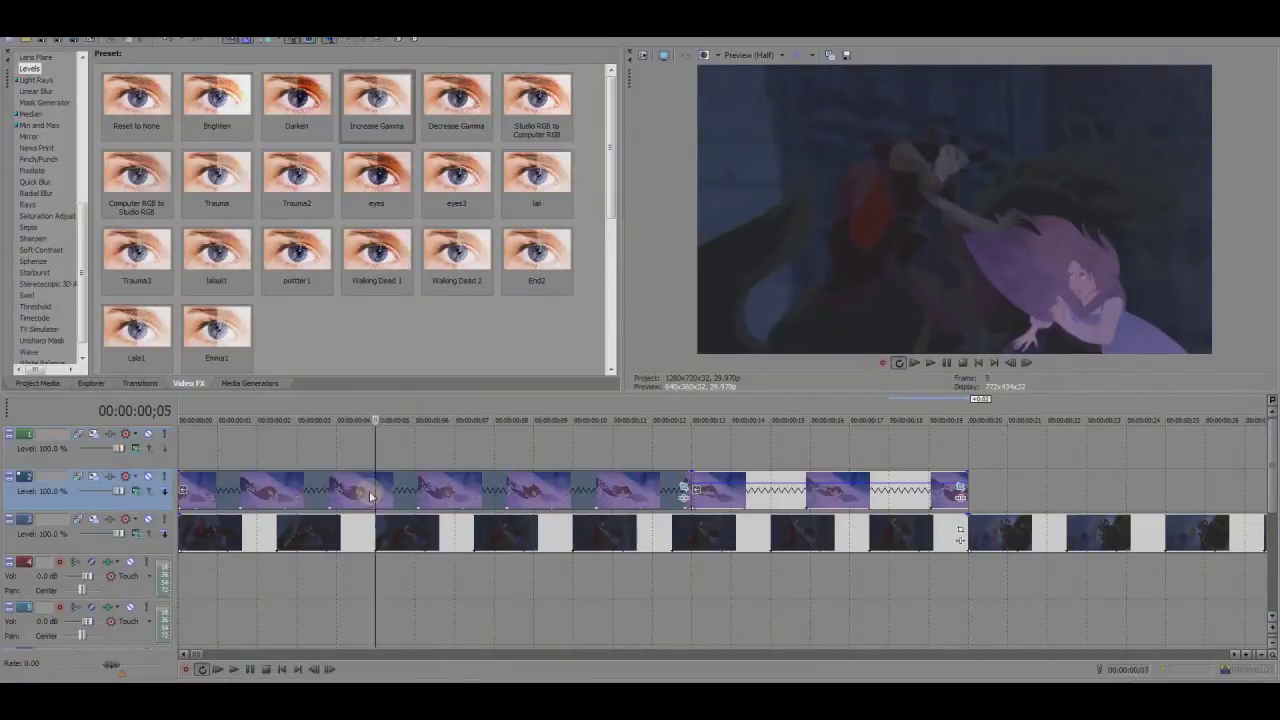
click(430, 576)
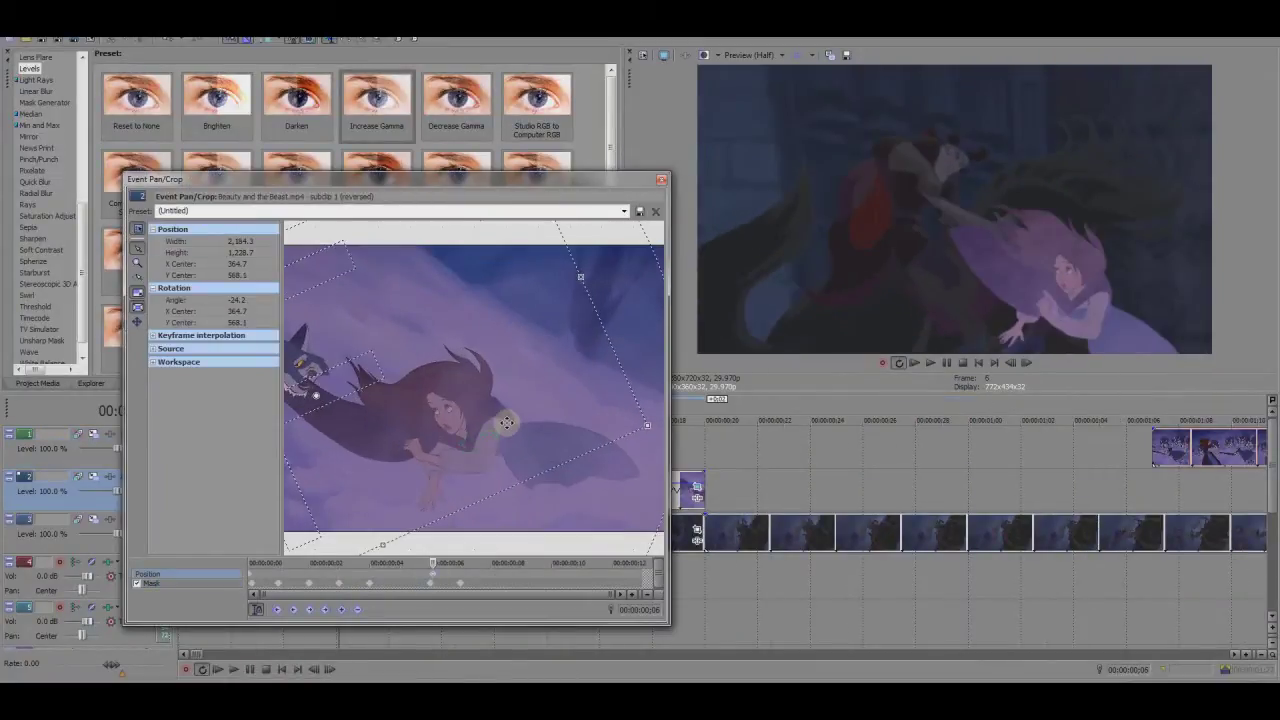
drag(517, 418, 510, 435)
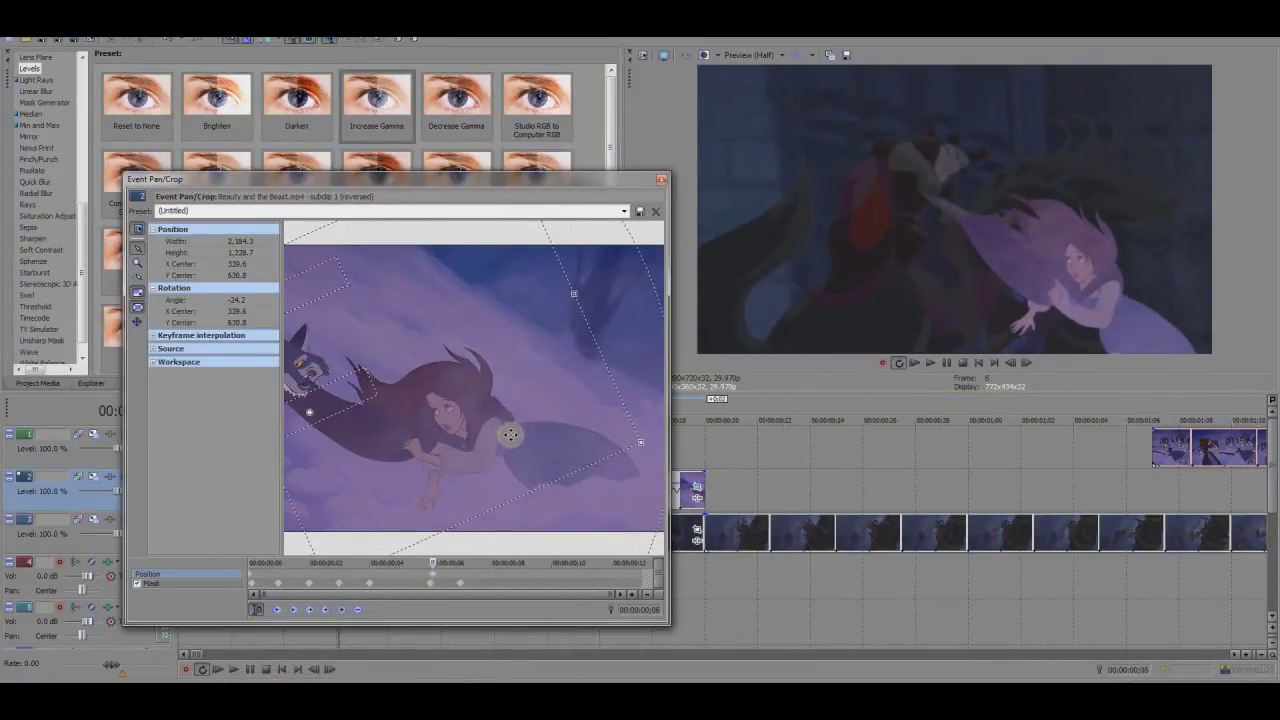
On the first keyframe, move and resize the crop frame around Belle, then close Pan/Crop
click(252, 578)
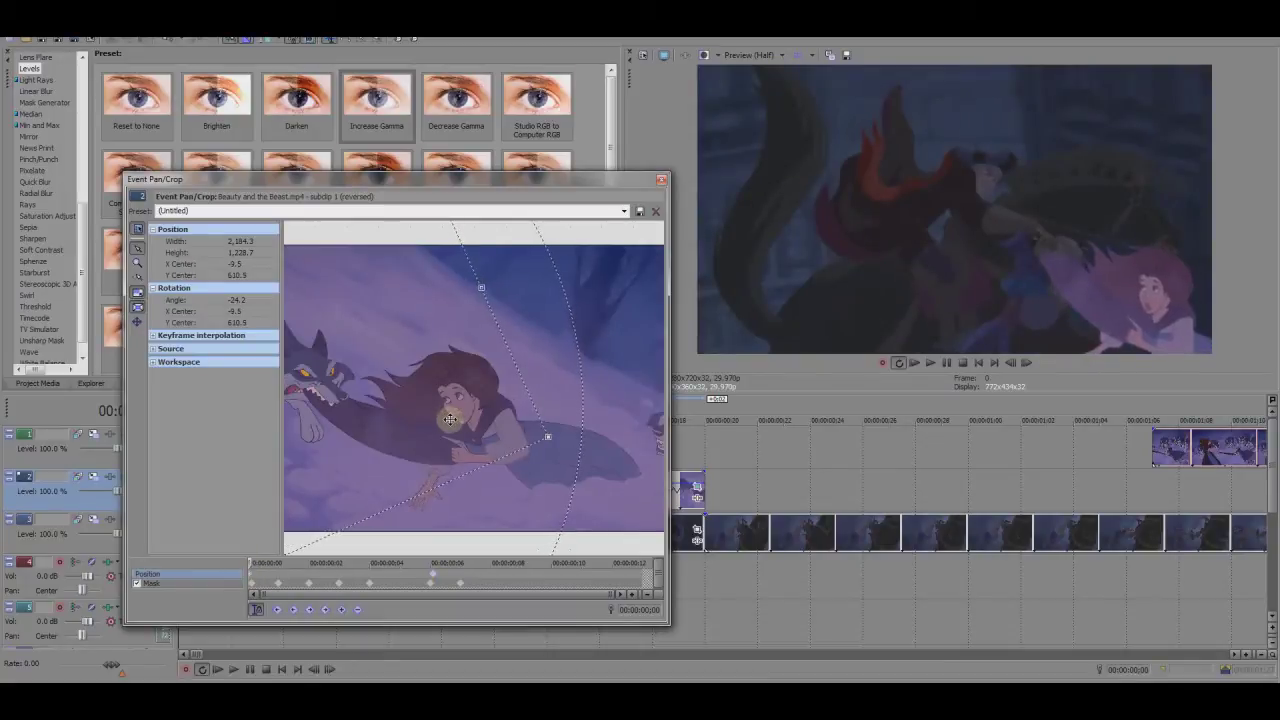
drag(252, 578, 438, 575)
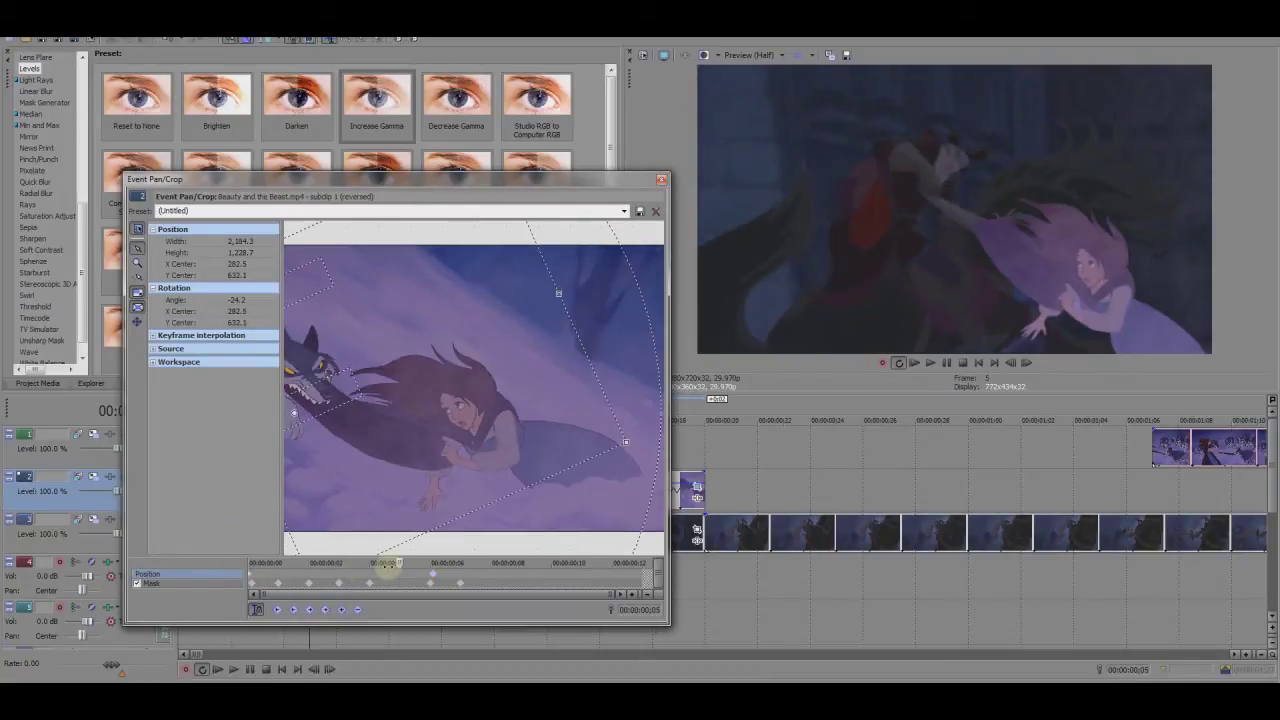
drag(466, 418, 506, 420)
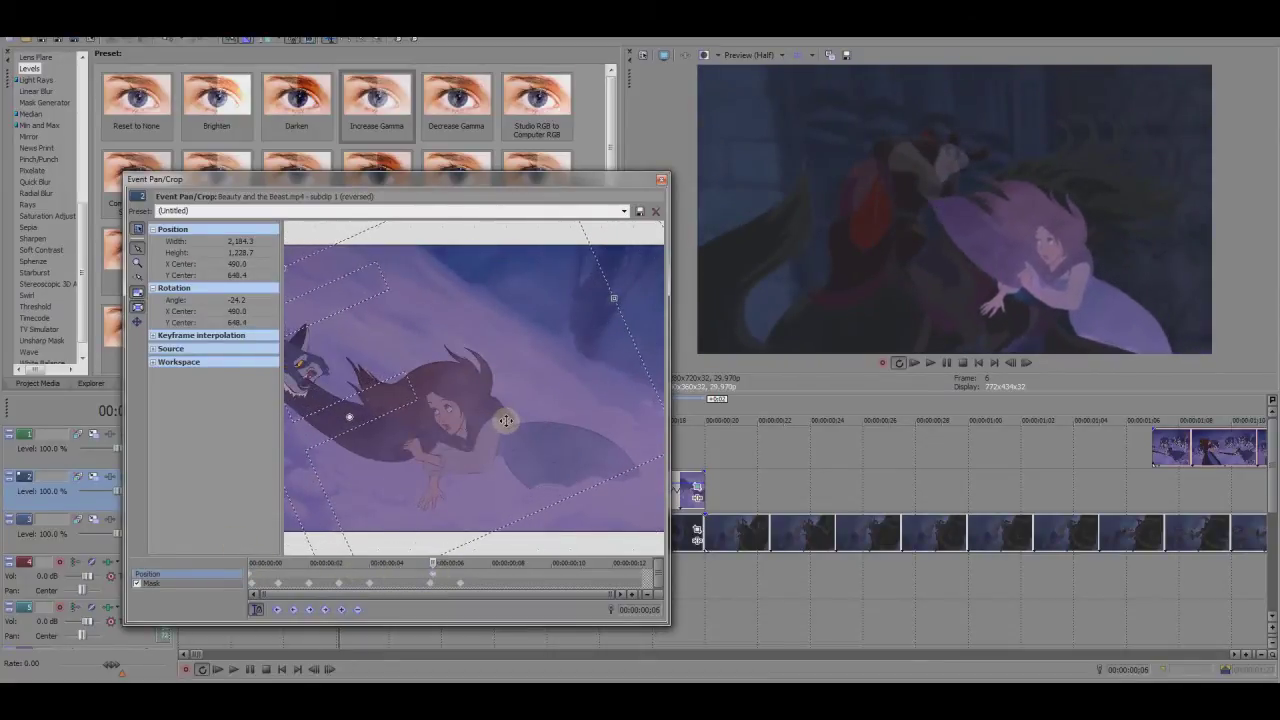
click(766, 468)
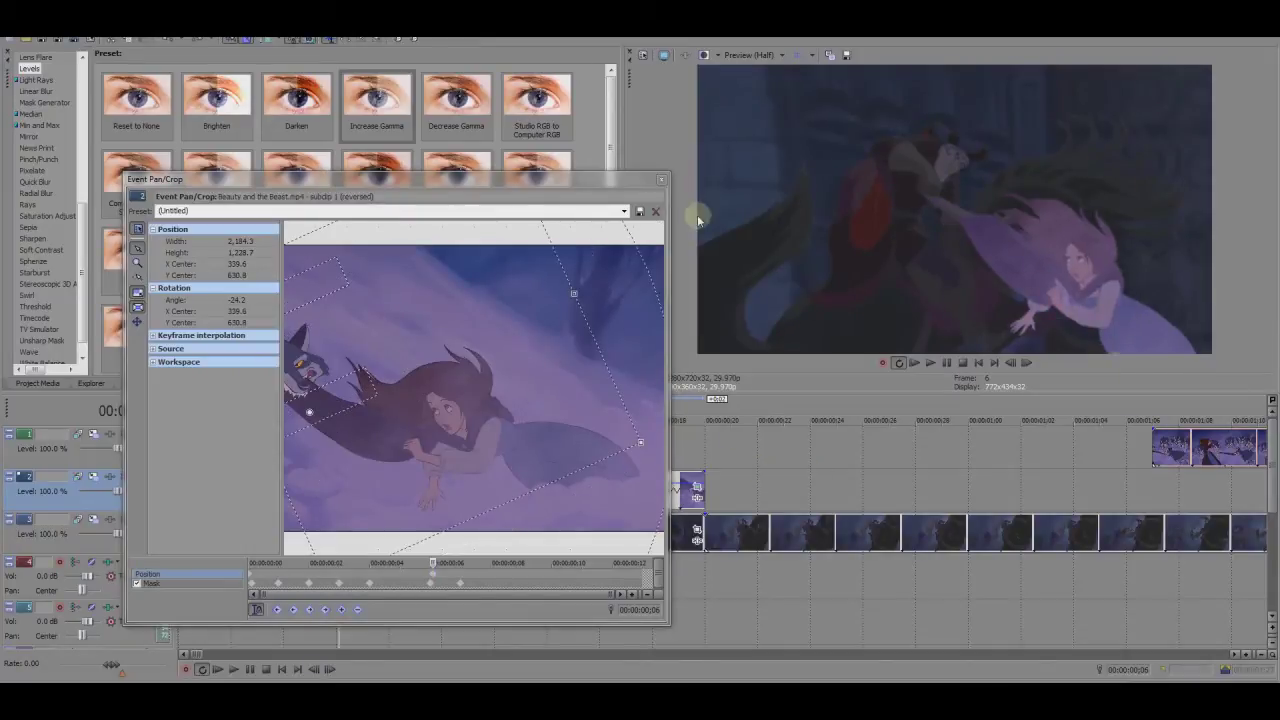
drag(534, 484, 499, 415)
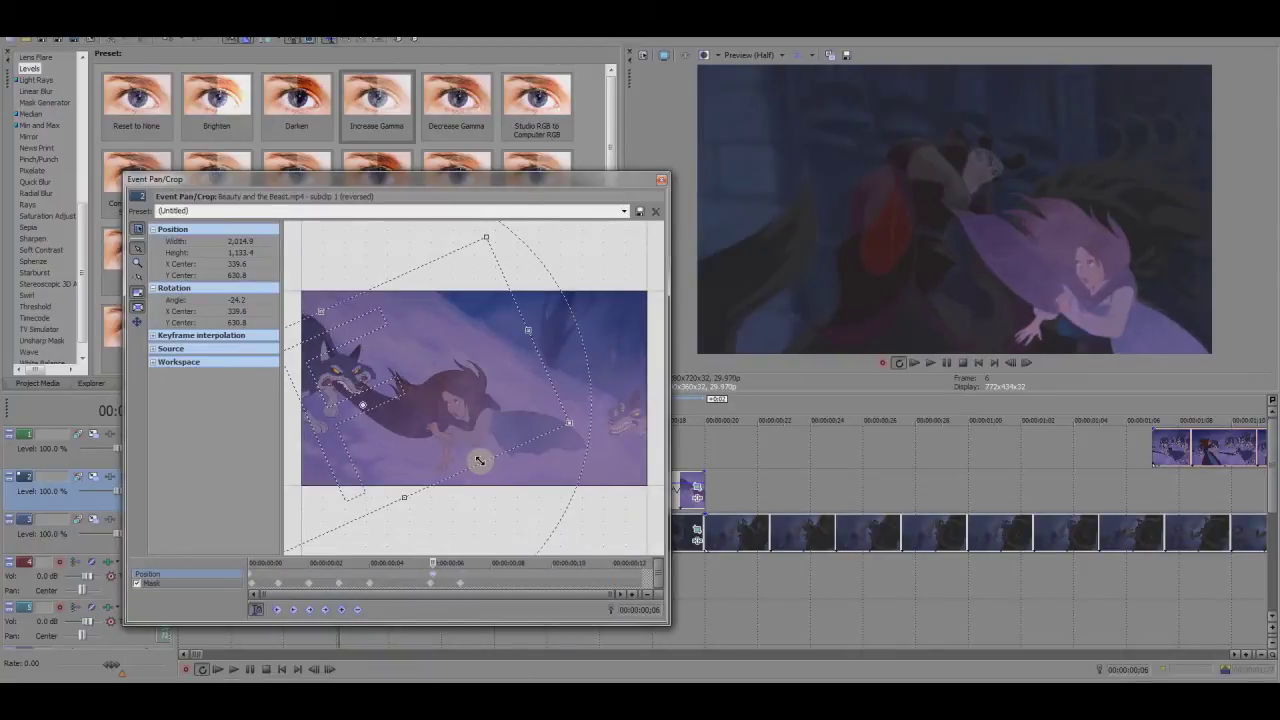
mouse_move(479, 461)
mouse_down()
mouse_move(495, 439)
mouse_move(483, 437)
mouse_up()
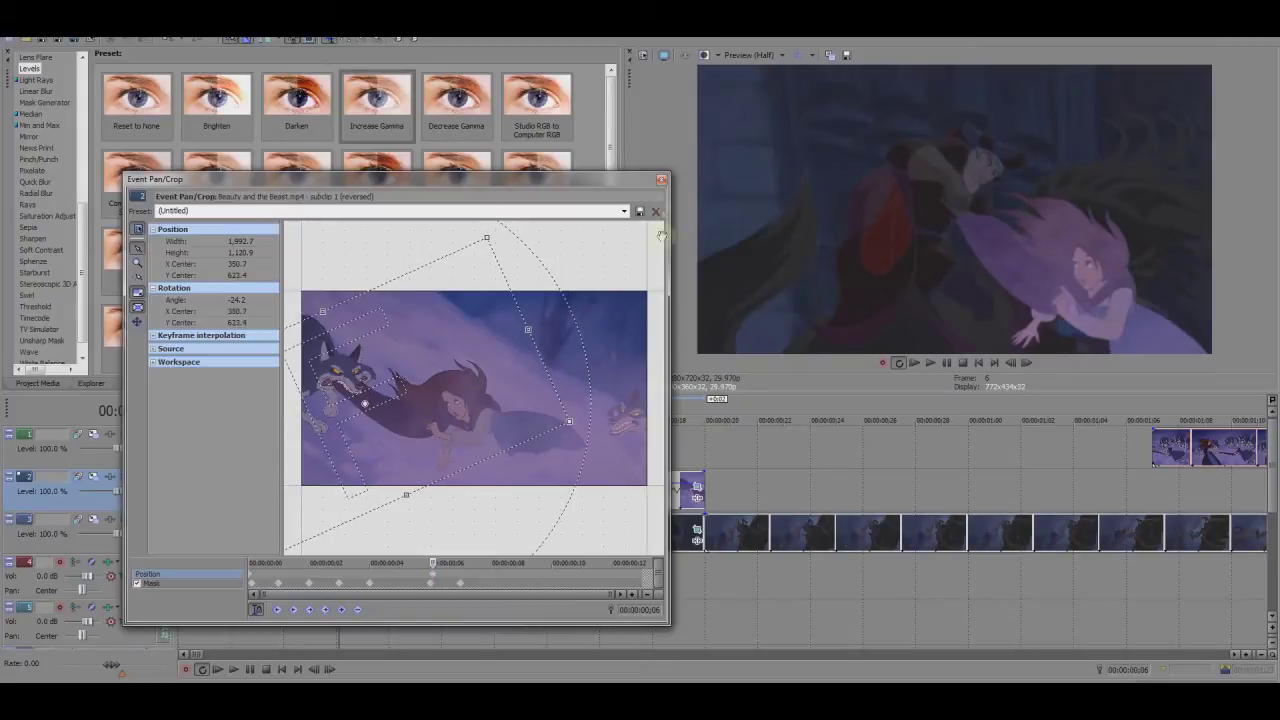
click(661, 180)
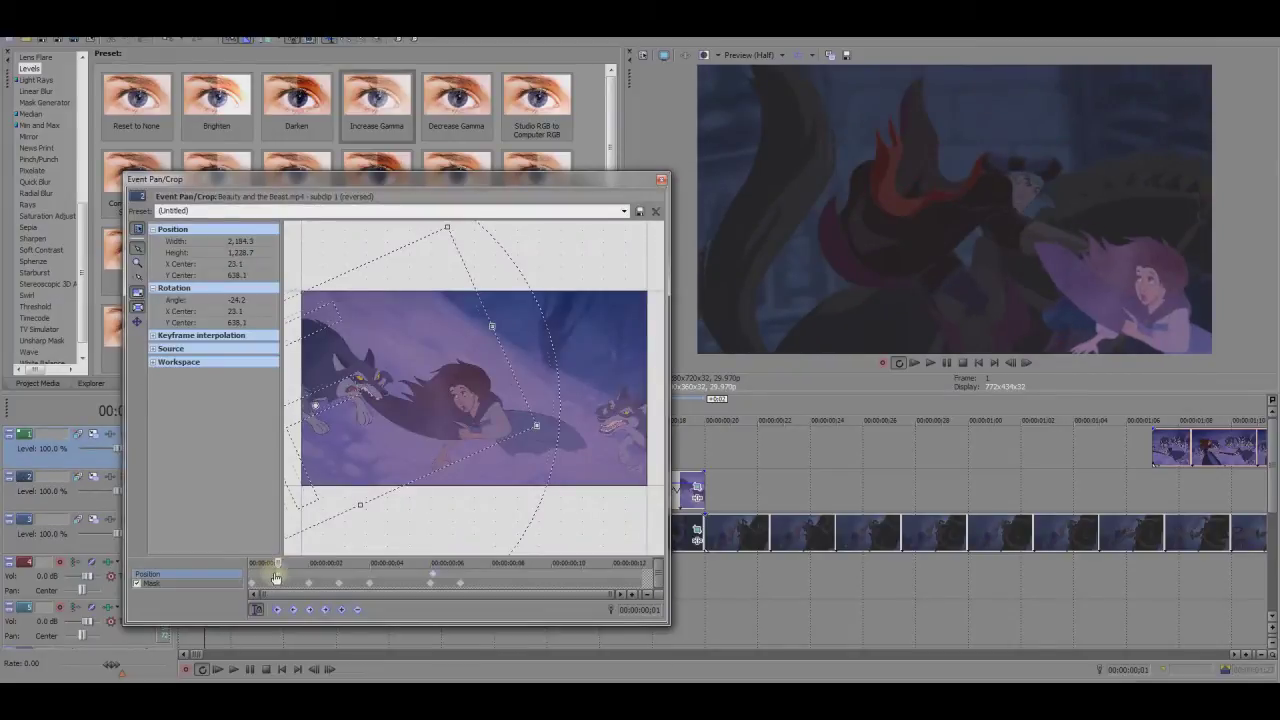
click(276, 577)
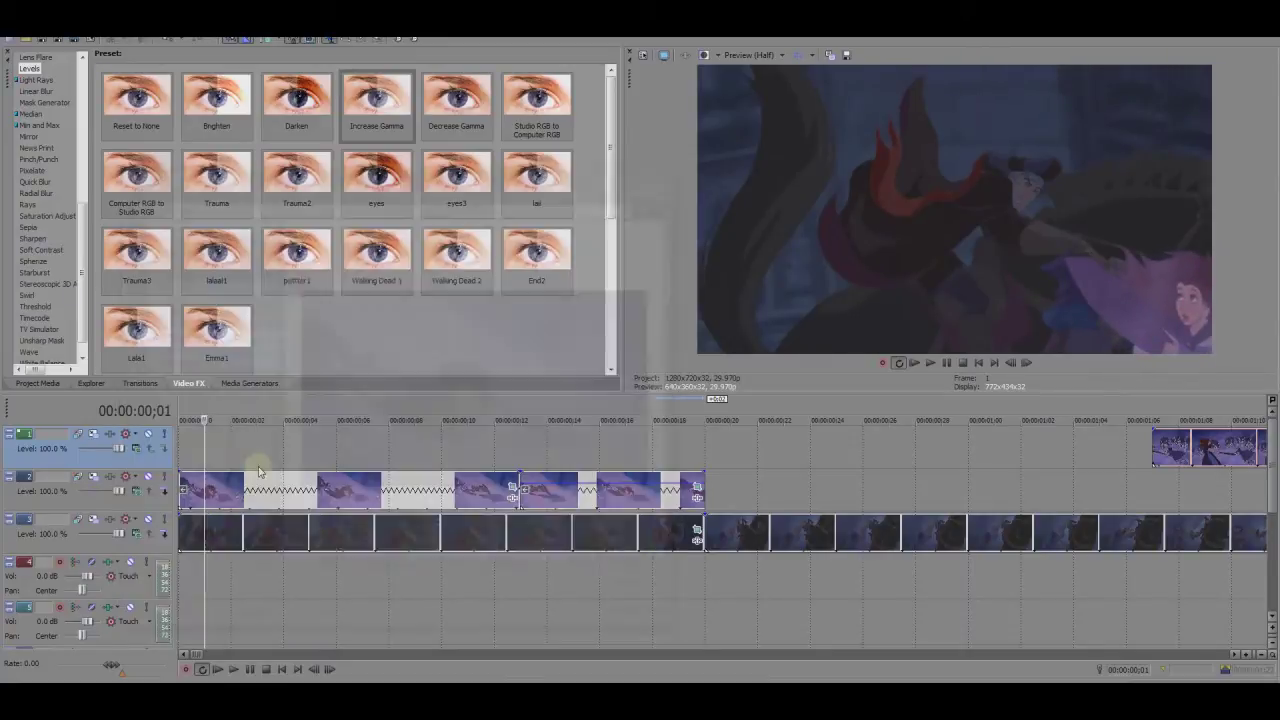
Preview Belle's new framing across frames 6 onward in Pan/Crop
drag(258, 471, 336, 449)
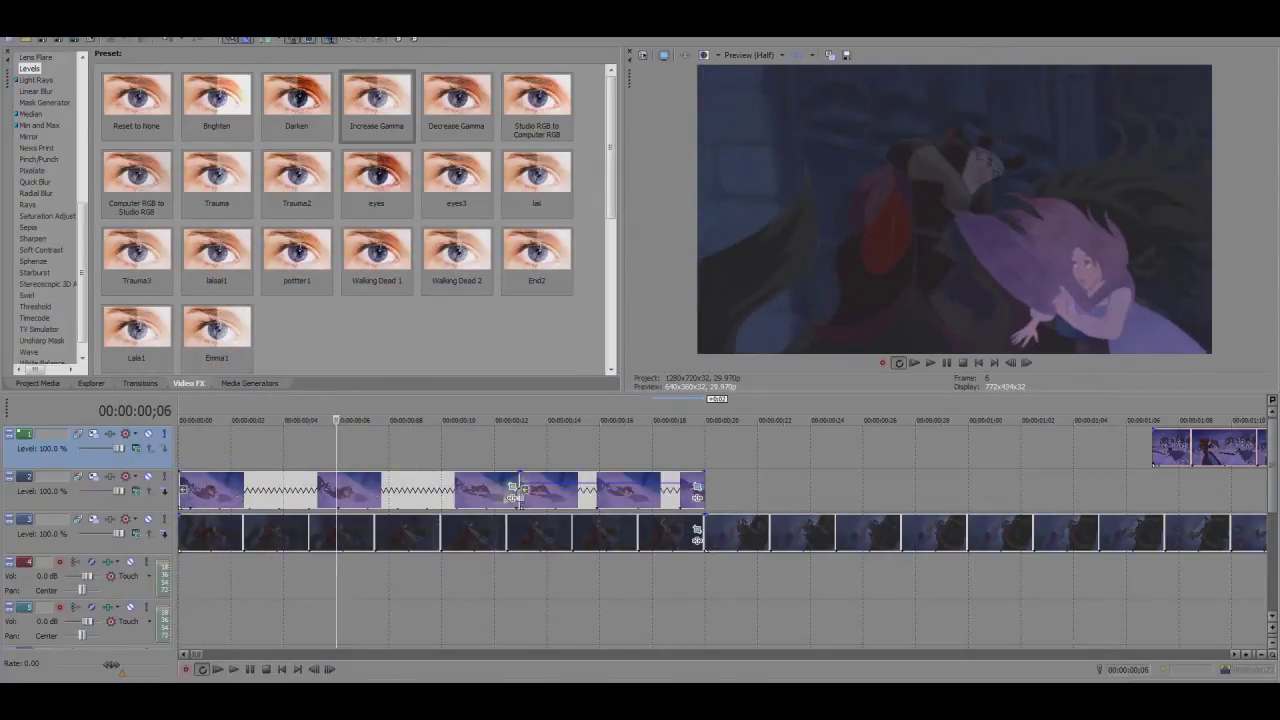
click(512, 487)
drag(401, 575, 599, 575)
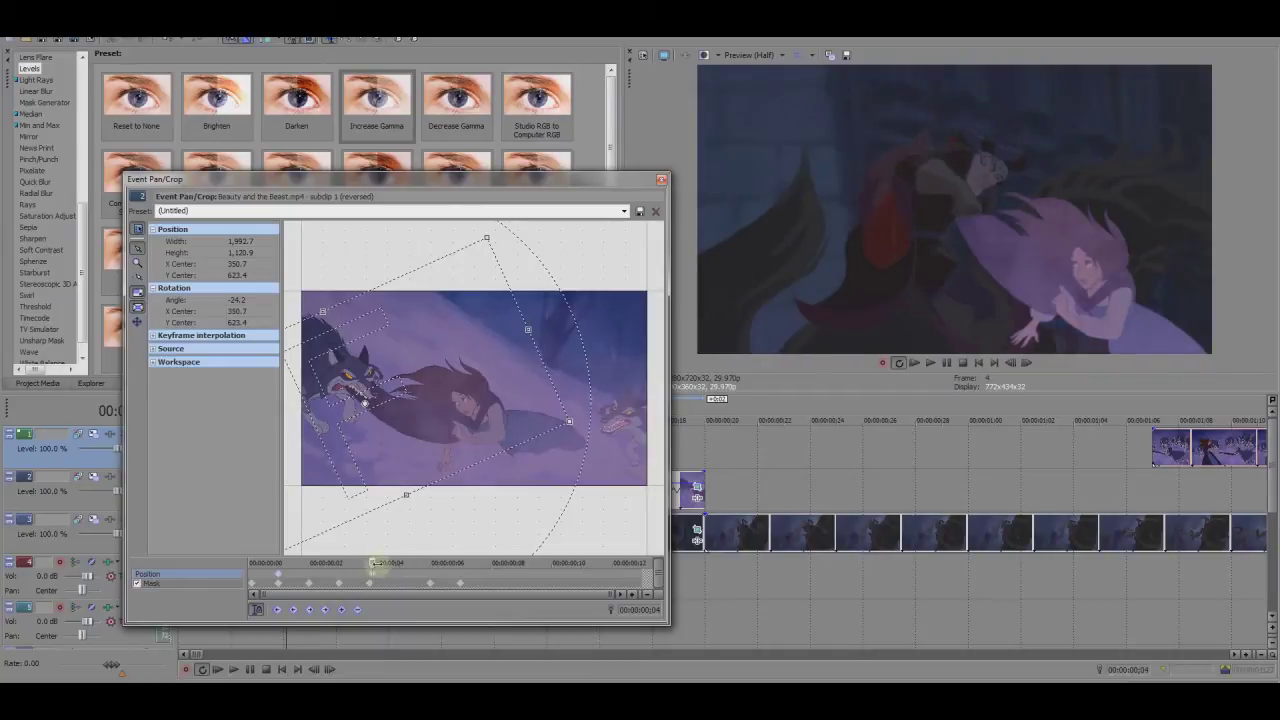
click(661, 180)
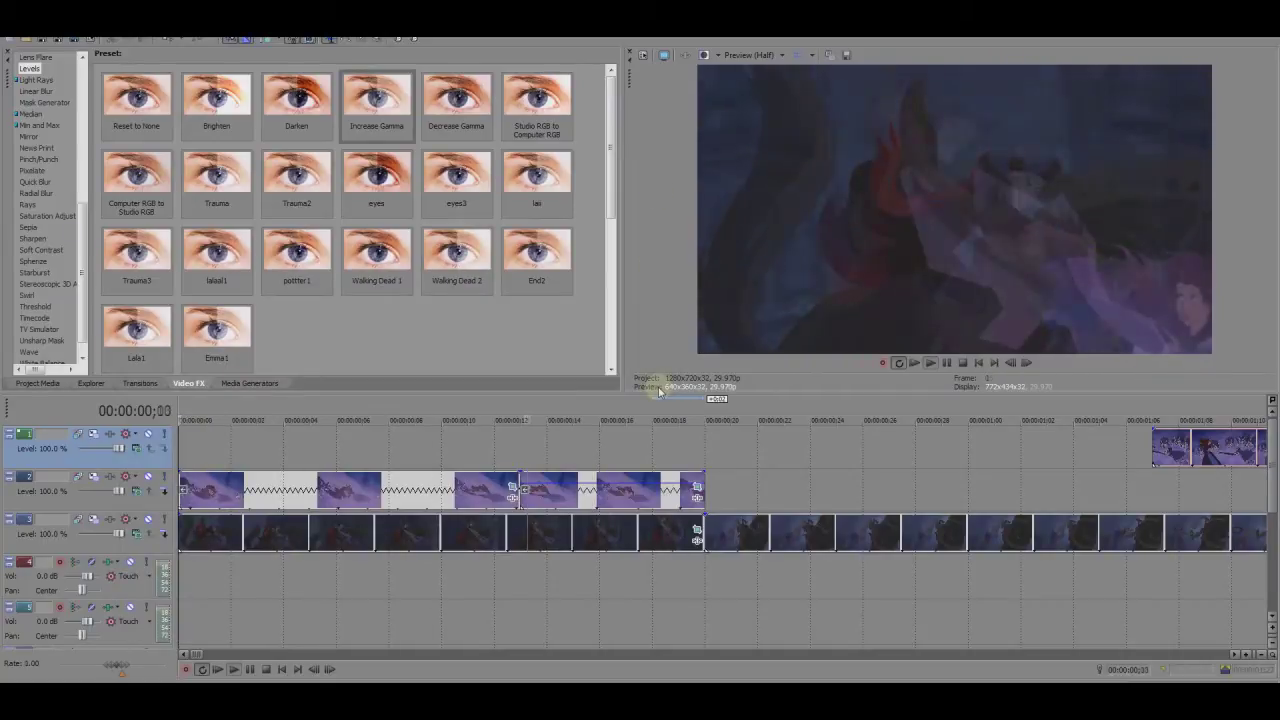
key(space)
key(Right)
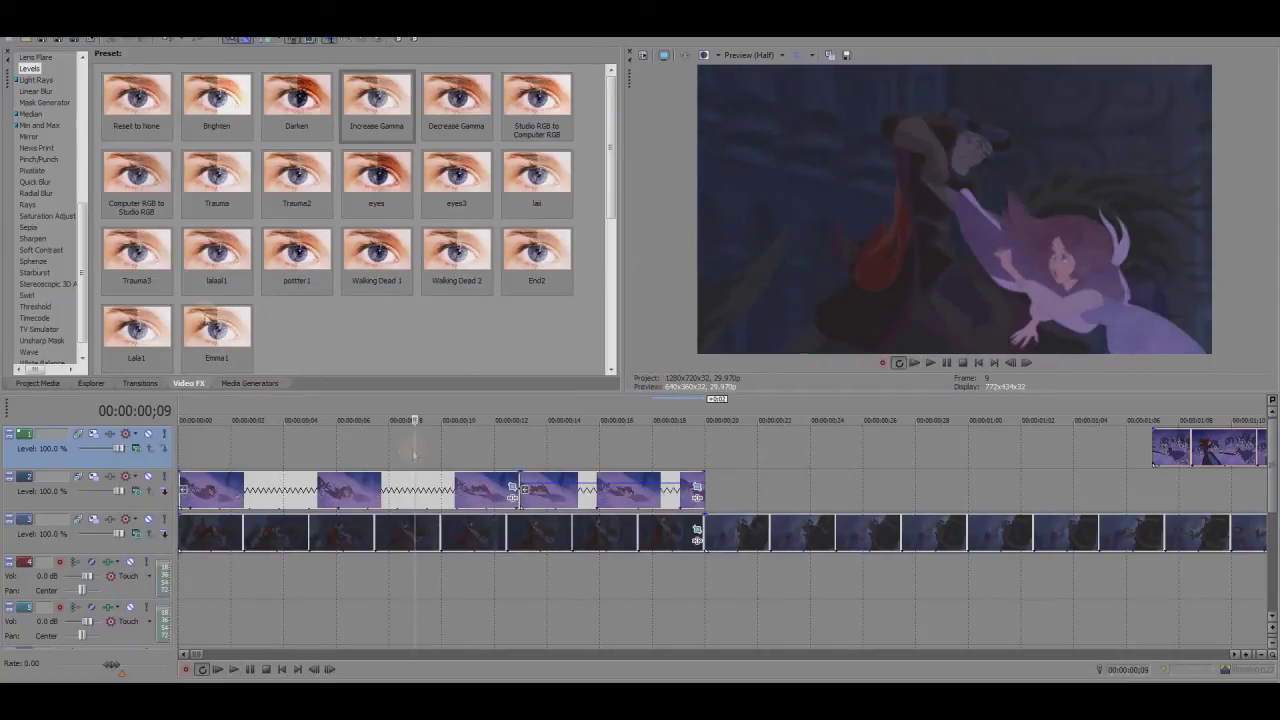
Apply the Levels Darken preset before Pan/Crop with input start 0.142 and gamma 0.955
click(376, 110)
drag(279, 113, 405, 490)
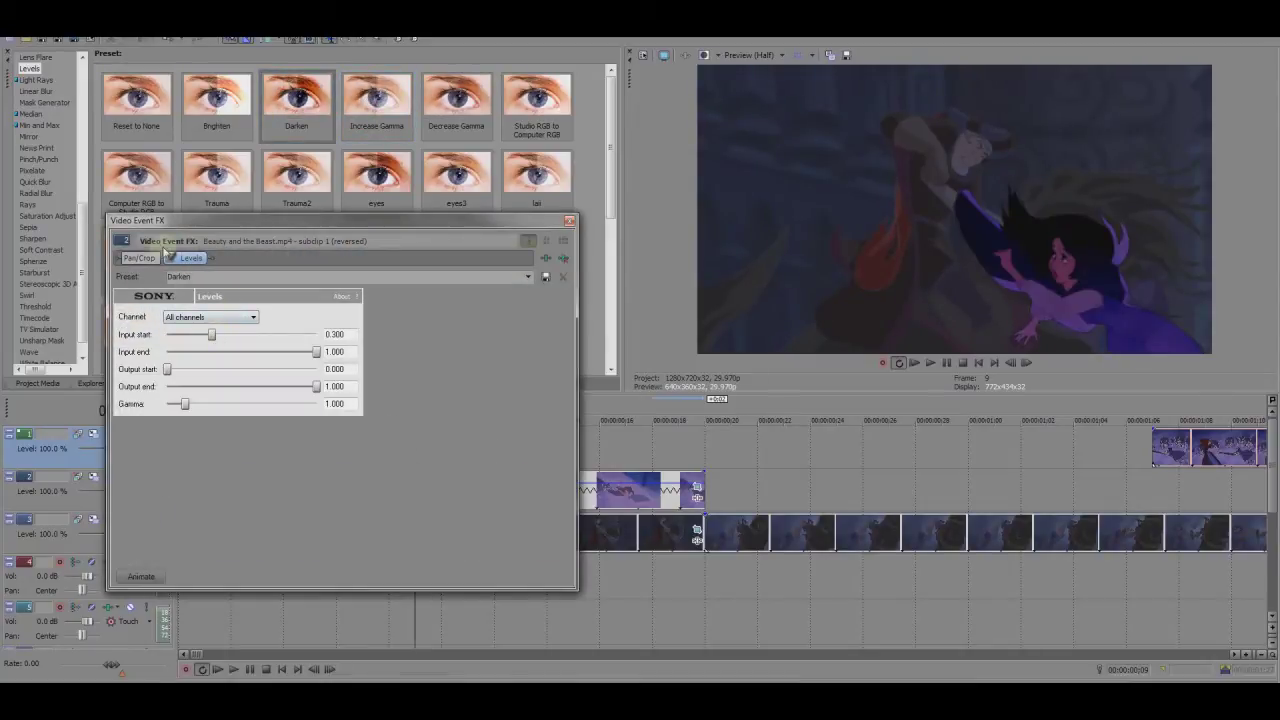
drag(165, 250, 128, 258)
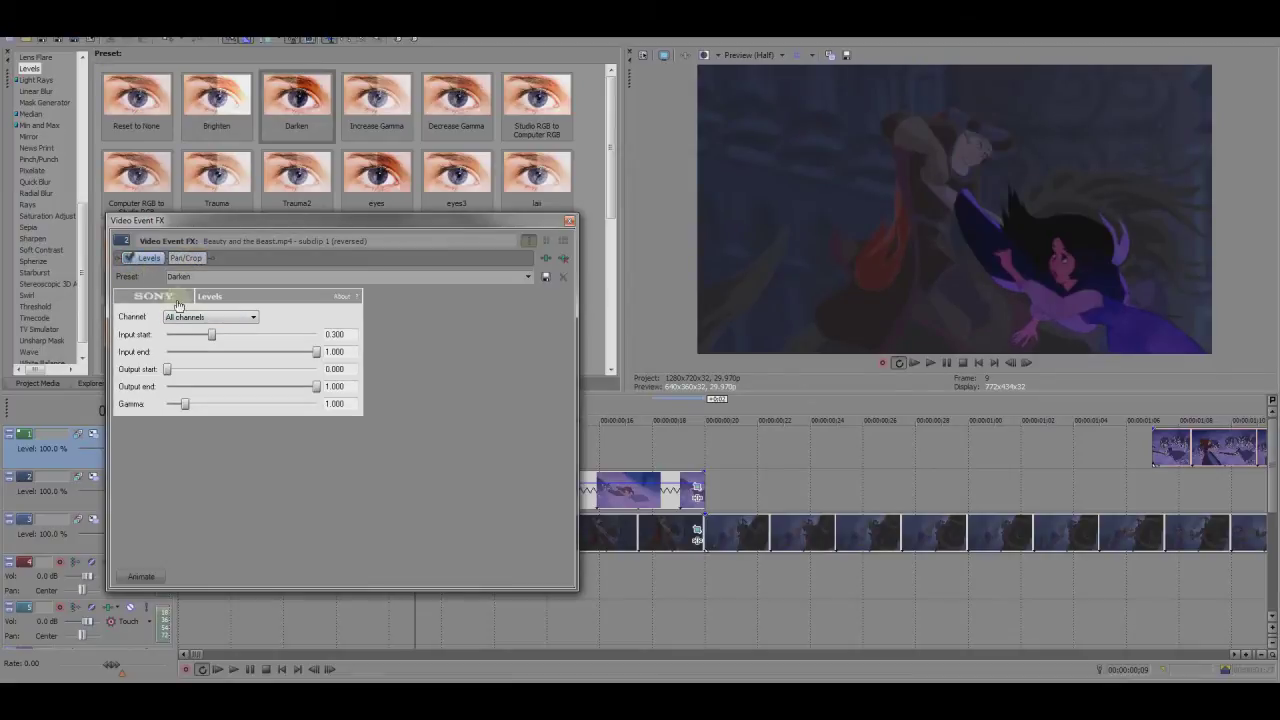
drag(210, 337, 186, 336)
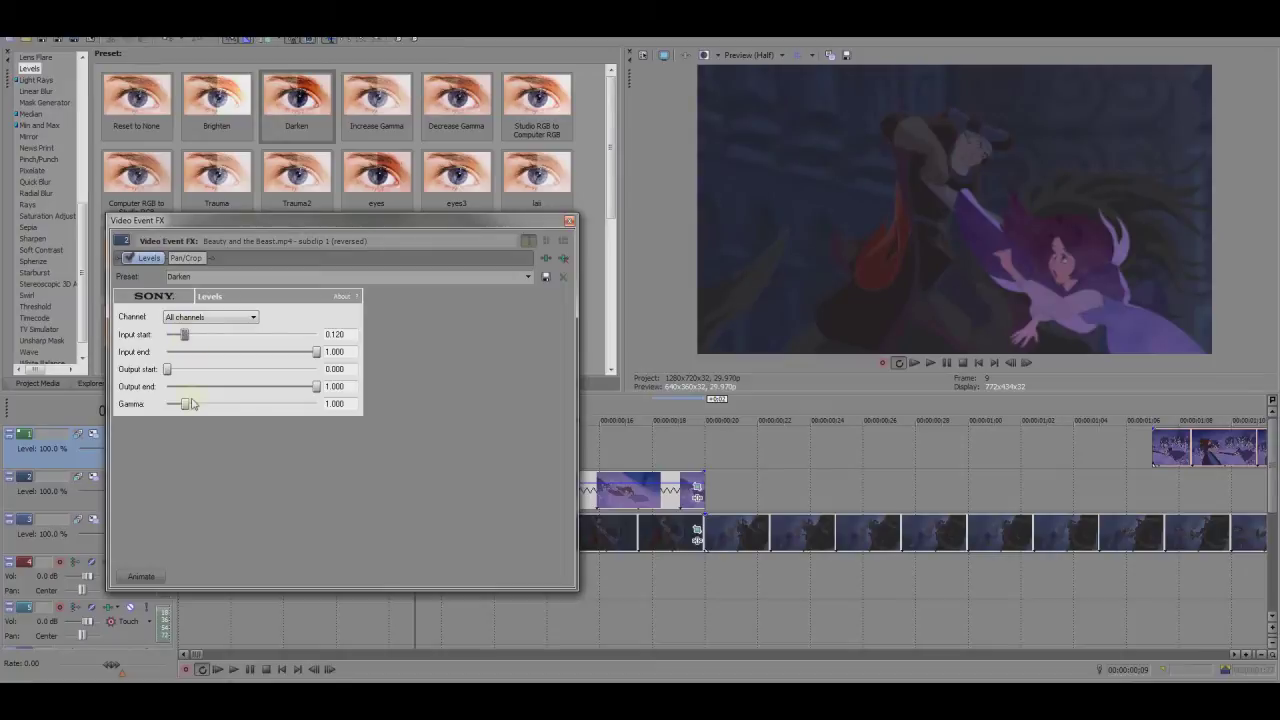
drag(181, 405, 178, 403)
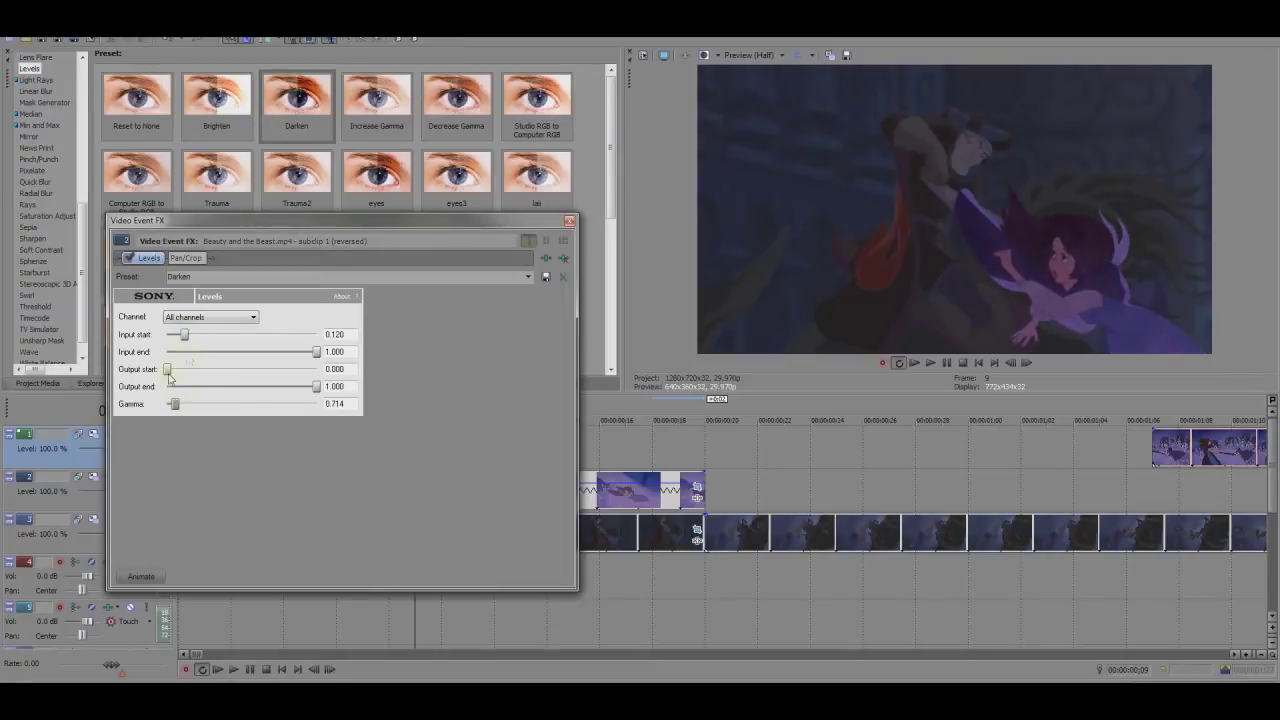
mouse_move(167, 370)
mouse_down()
mouse_move(129, 379)
mouse_move(184, 404)
mouse_up()
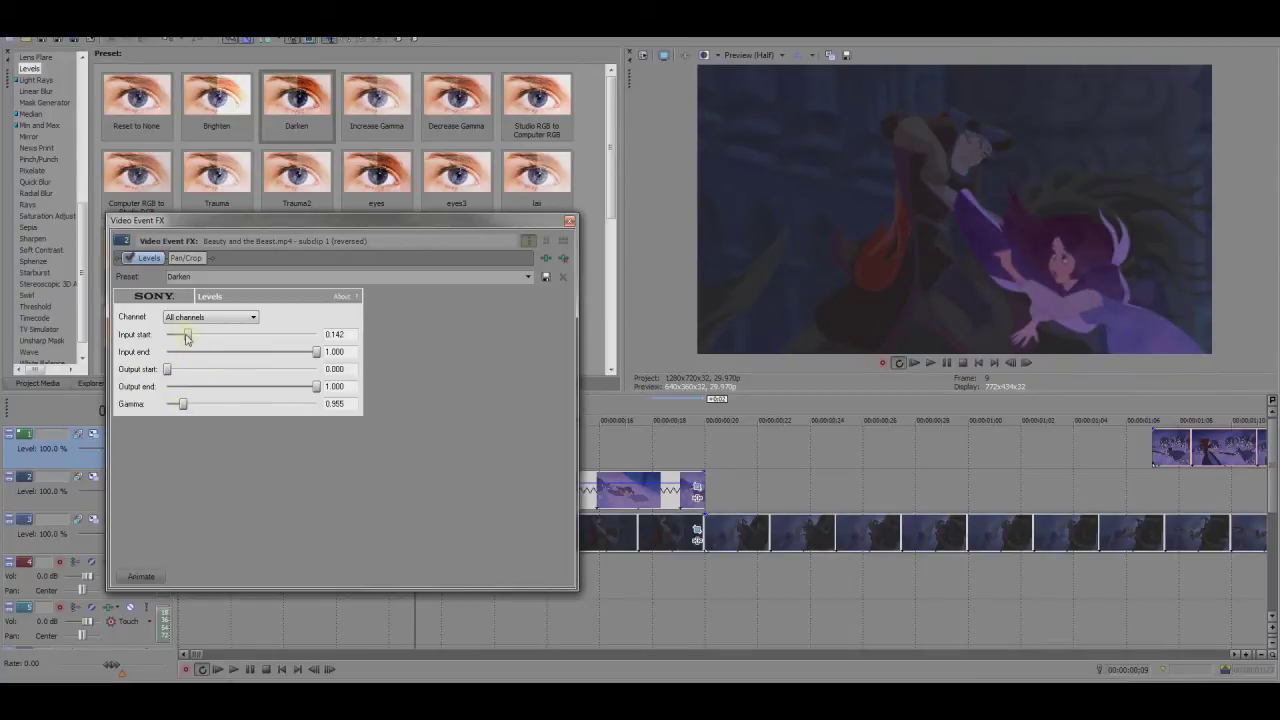
Apply the 50% Black and White preset (blend 0.333) to Belle's clip and close Video Event FX
click(569, 220)
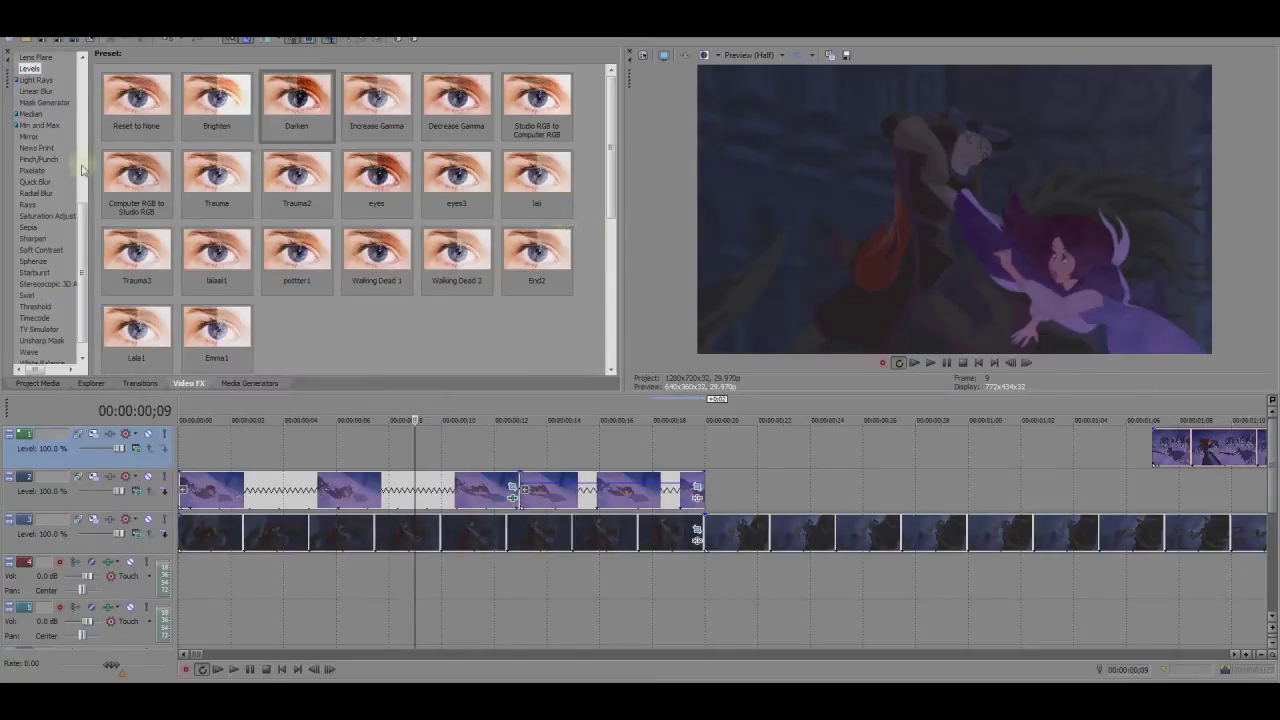
click(31, 136)
key(Home)
drag(297, 100, 358, 490)
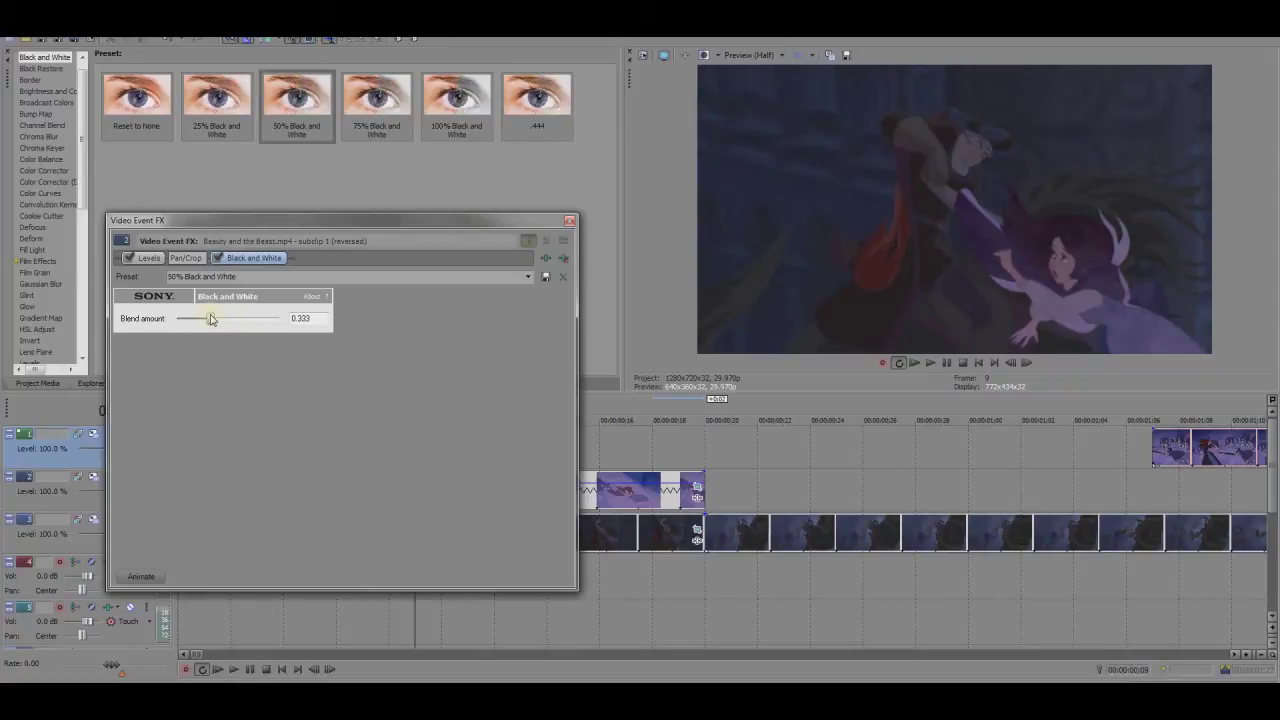
click(569, 220)
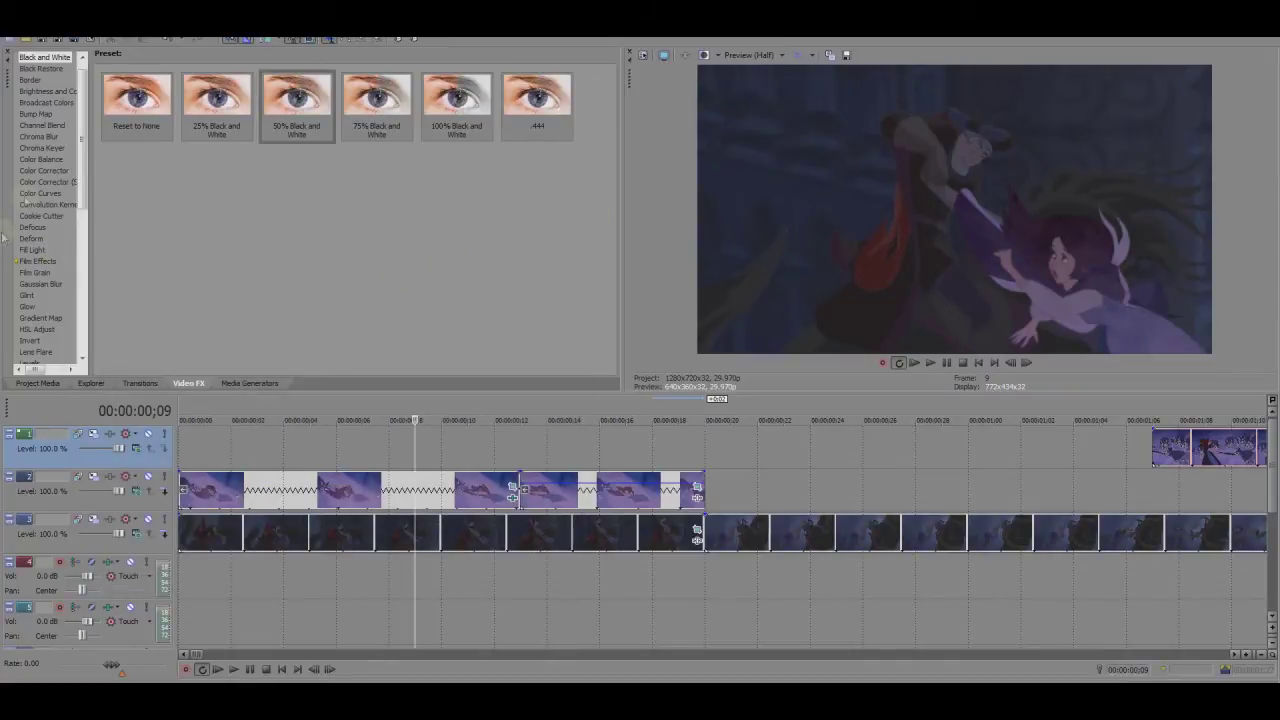
Play and scrub Belle's clip from frame 2 to frame 9 to review the darkened, desaturated look
click(40, 193)
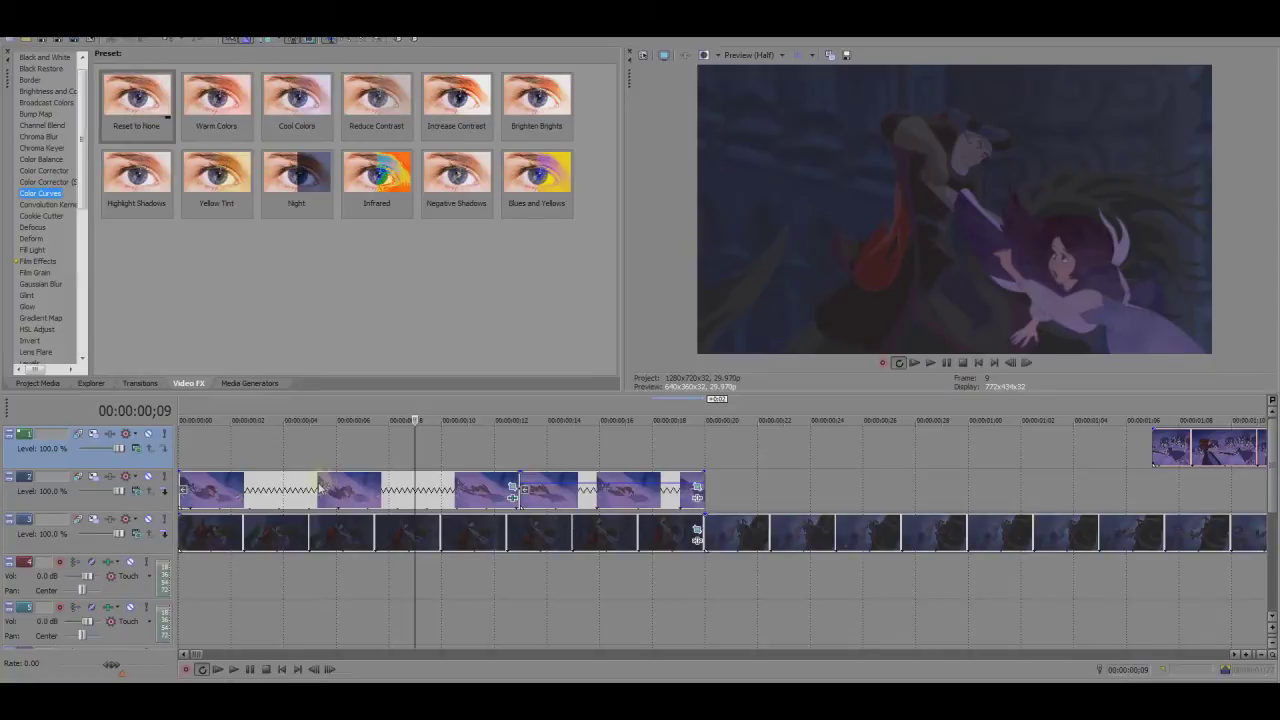
click(260, 493)
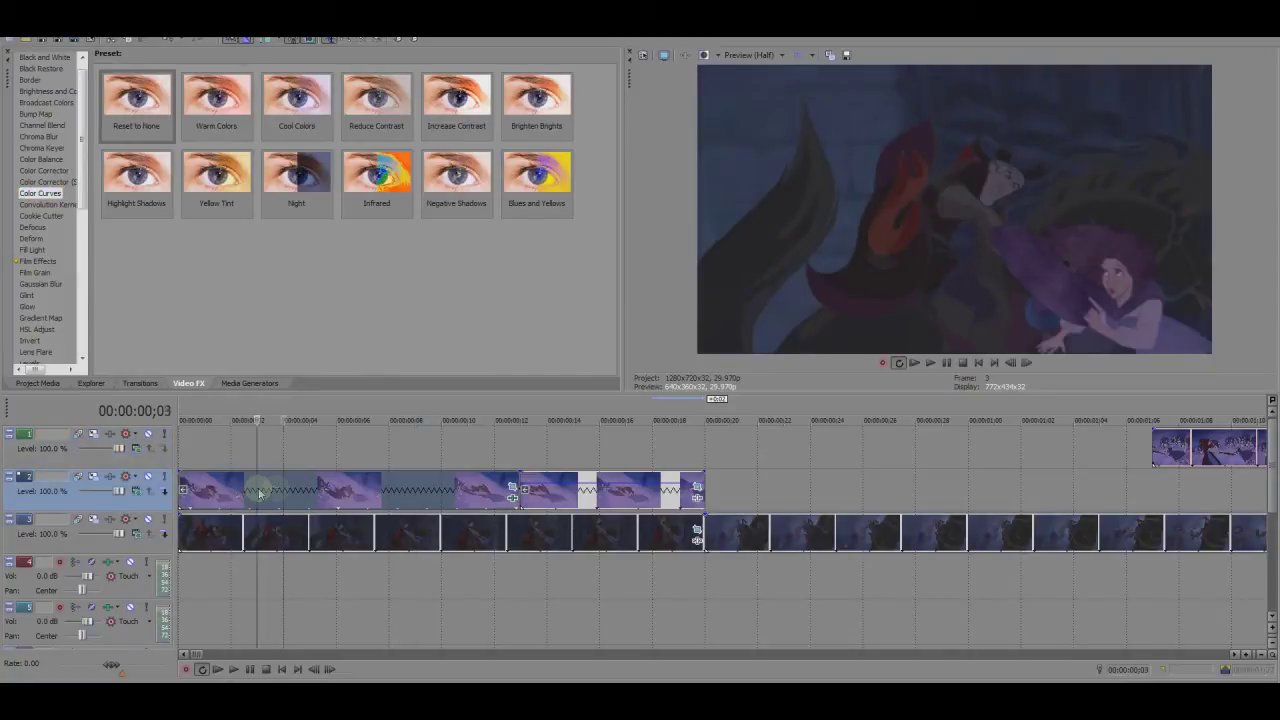
click(280, 490)
key(space)
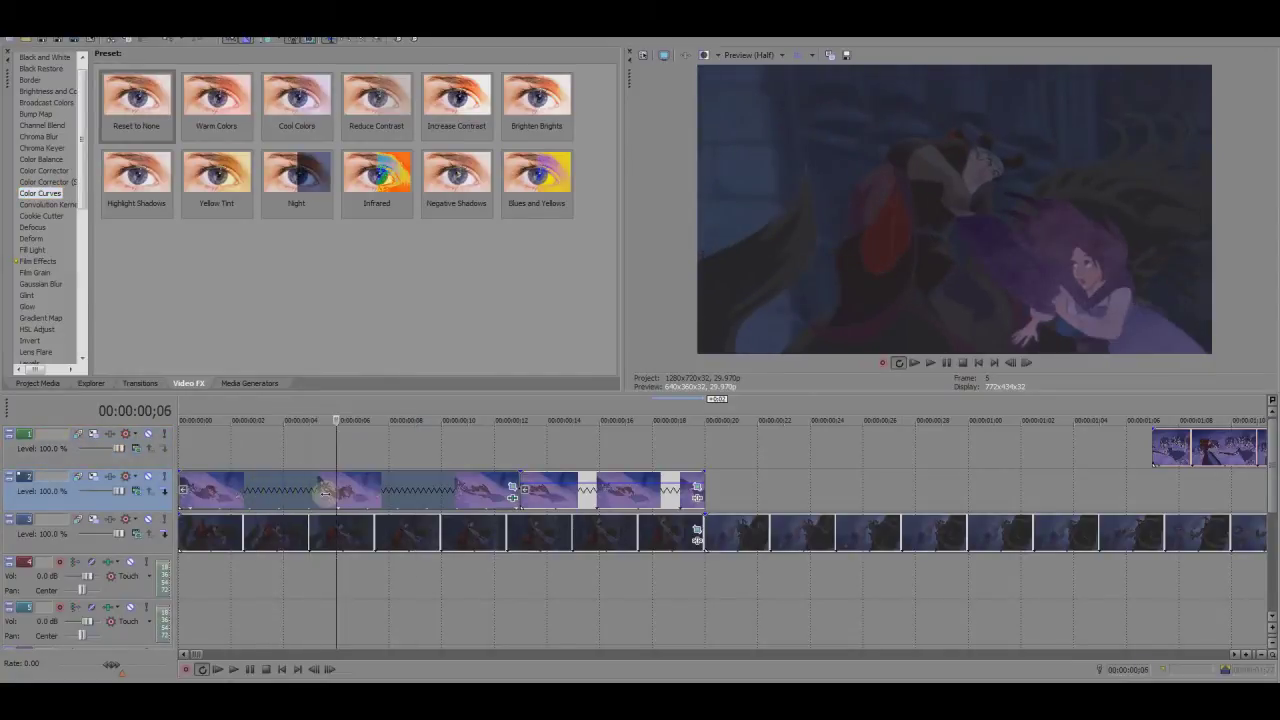
click(262, 485)
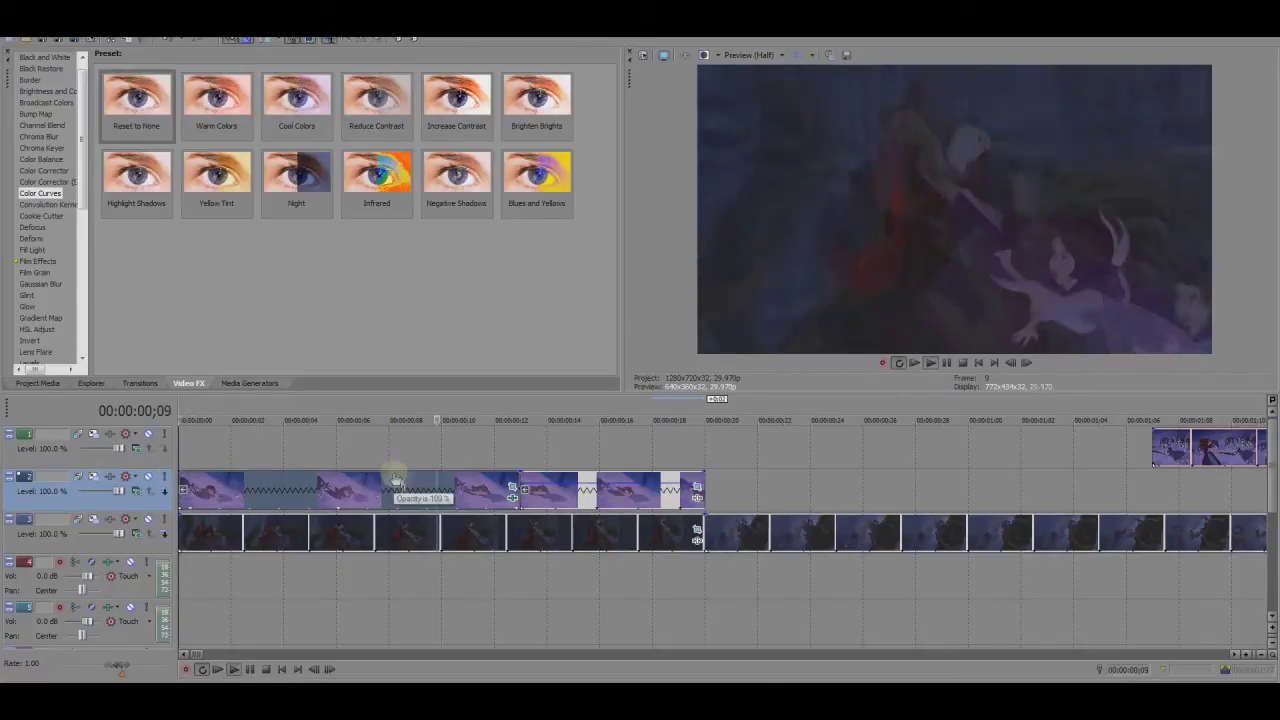
click(338, 492)
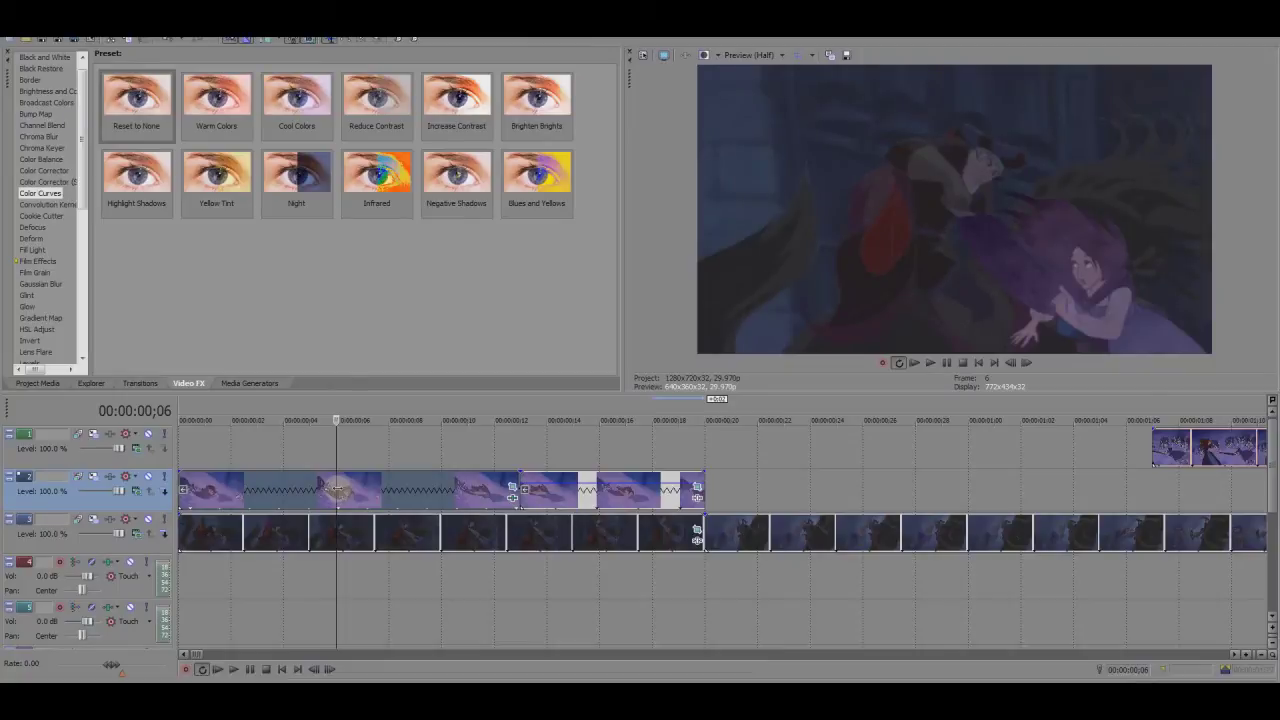
click(390, 492)
click(440, 495)
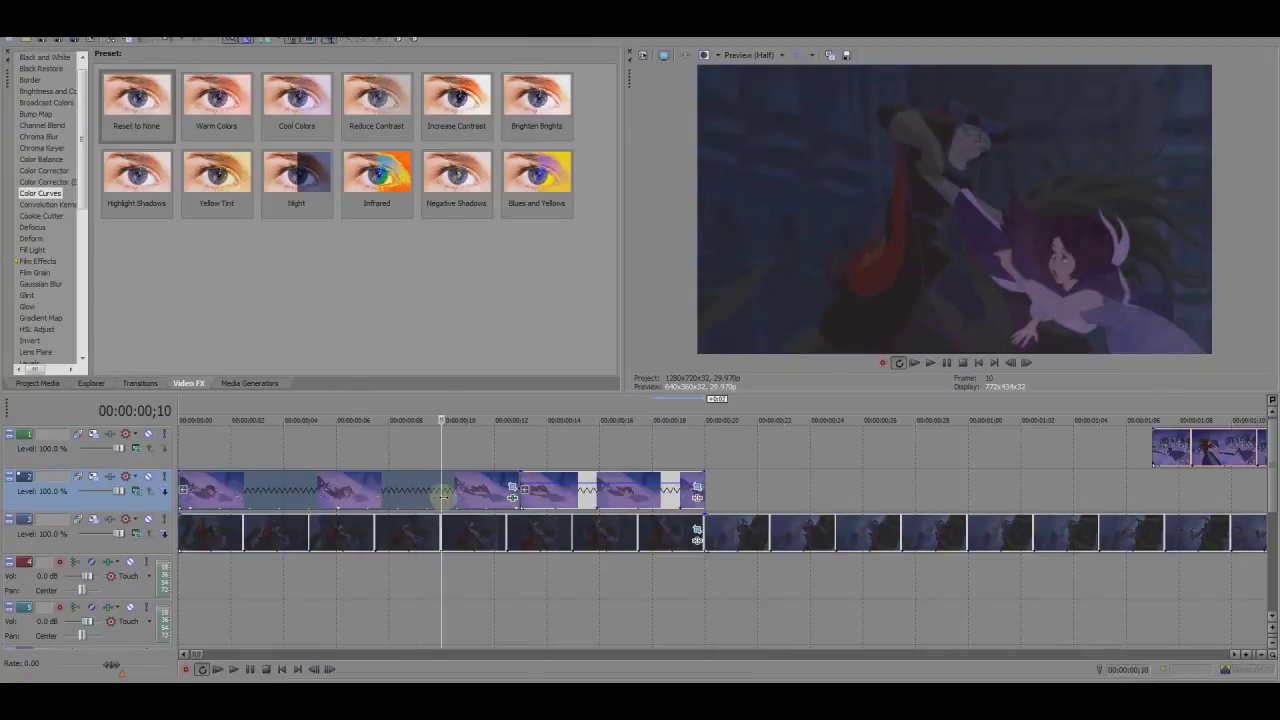
click(481, 498)
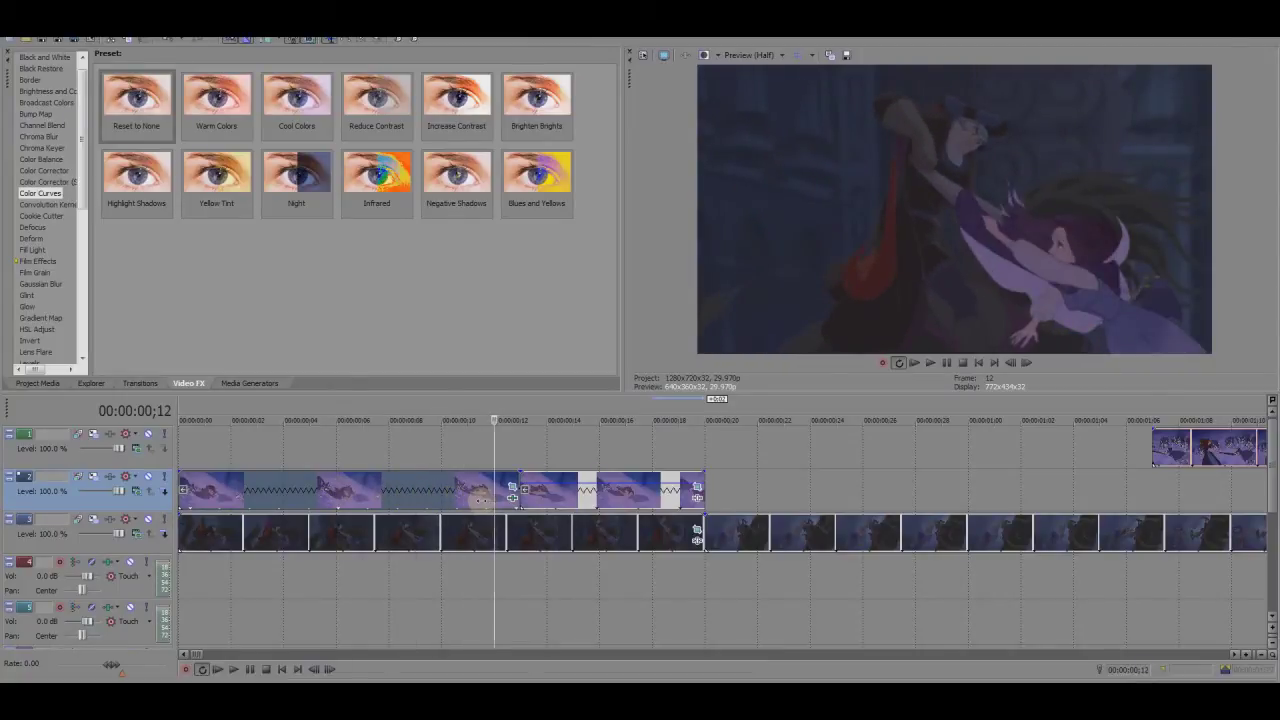
click(495, 503)
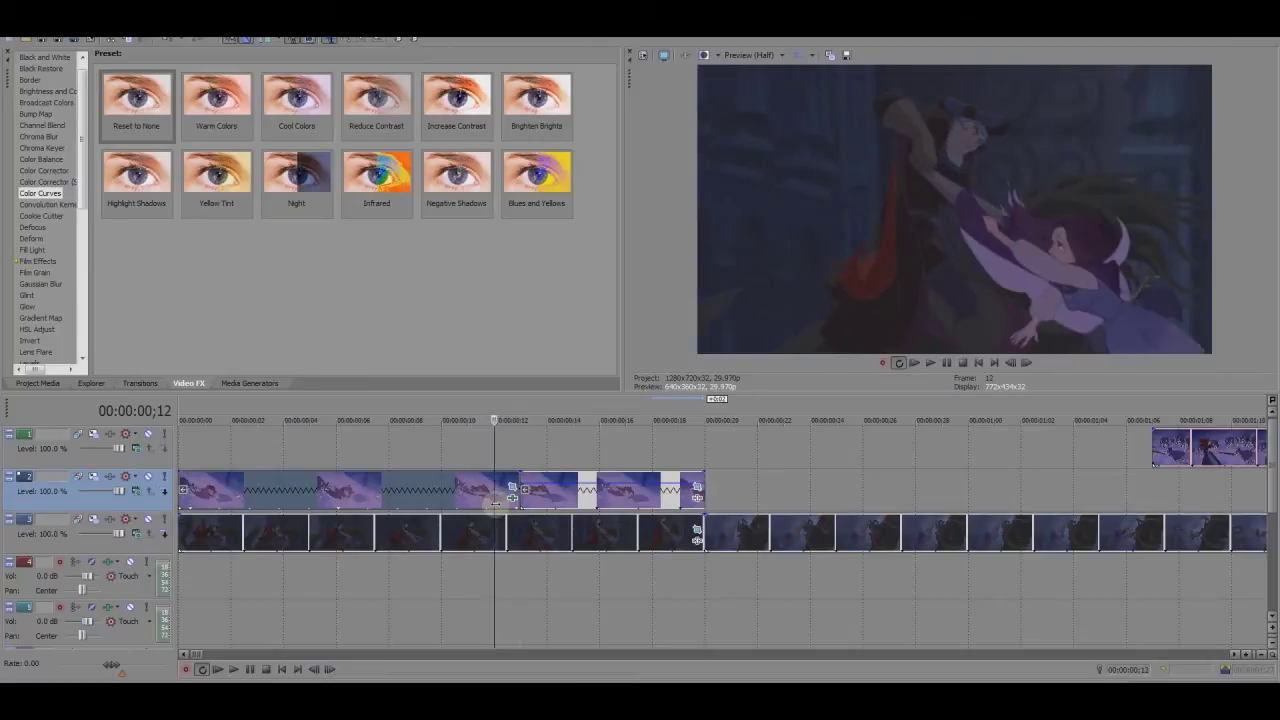
click(284, 517)
click(231, 517)
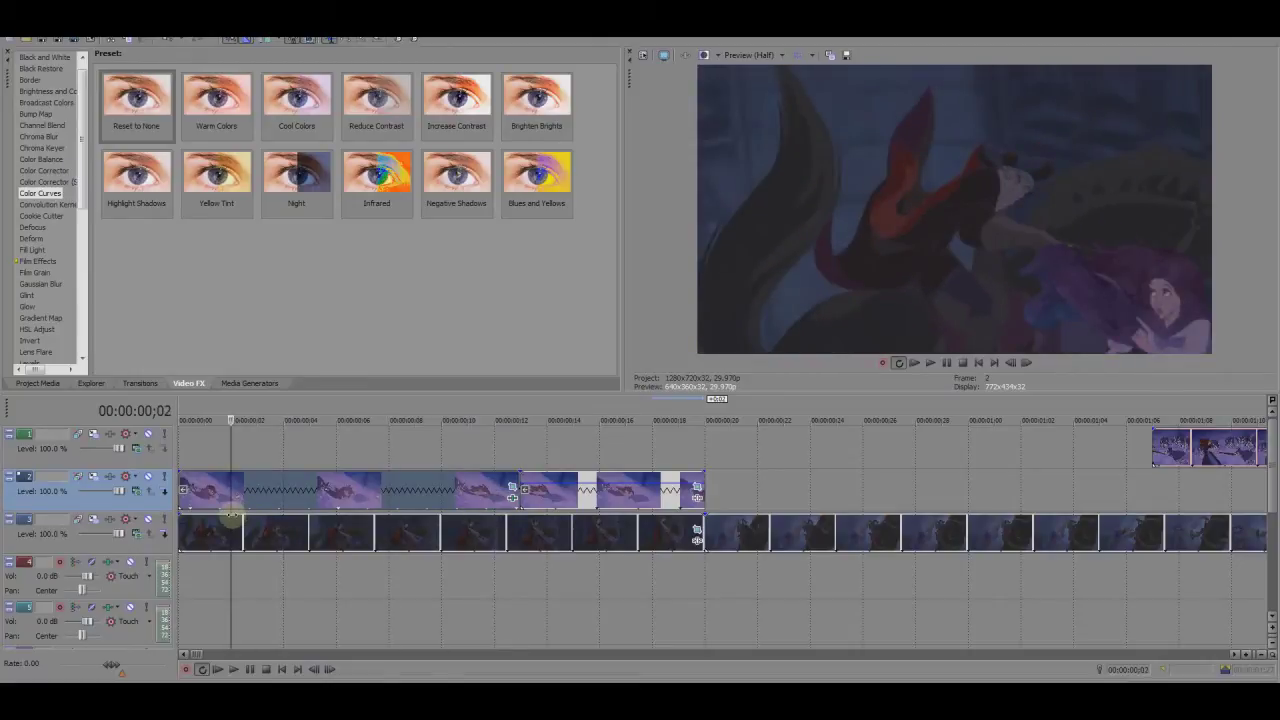
drag(231, 517, 412, 514)
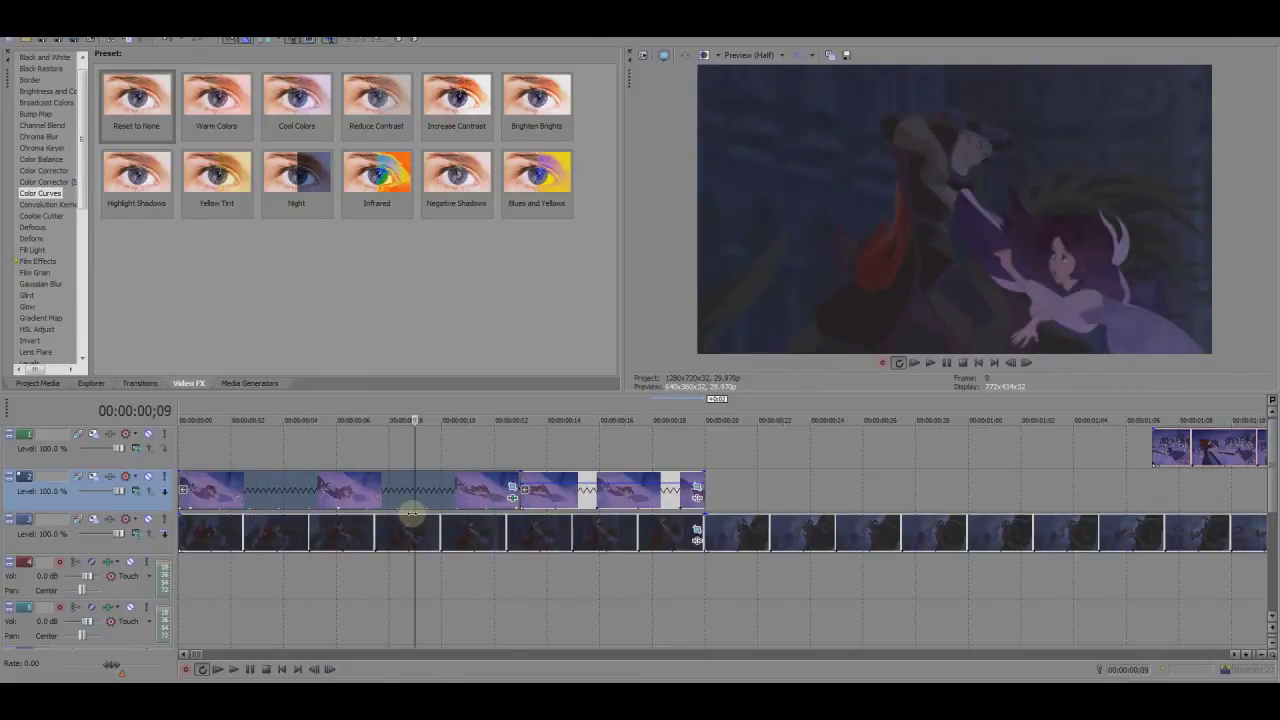
click(40, 159)
Swap Color Balance for a Color Corrector Blue Highlight preset and adjust the highlight tint
drag(145, 172, 188, 247)
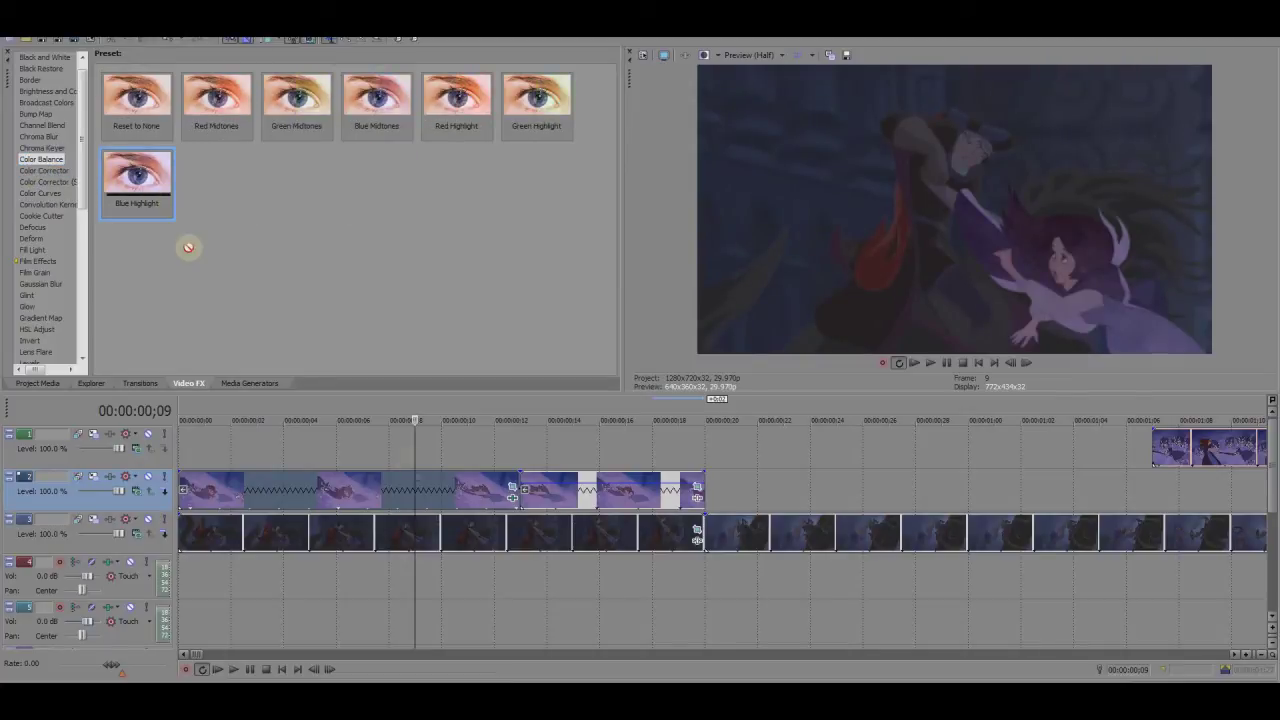
drag(416, 490, 416, 490)
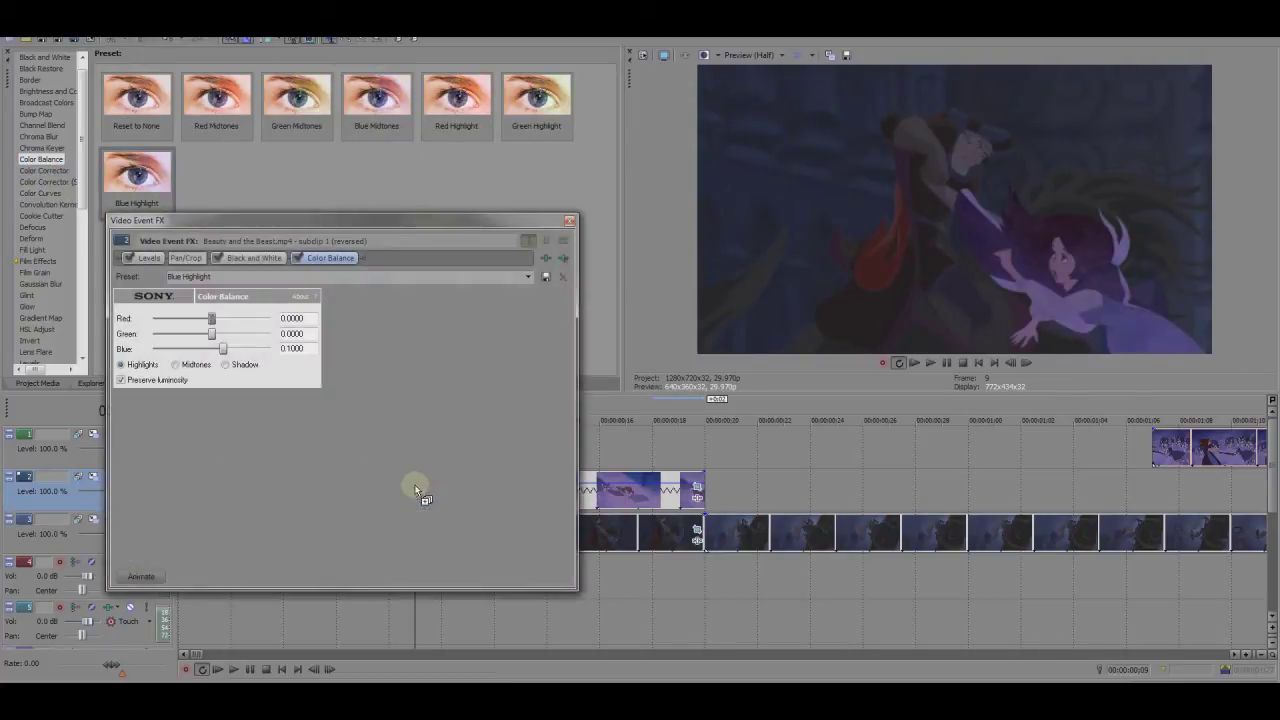
click(561, 243)
click(45, 171)
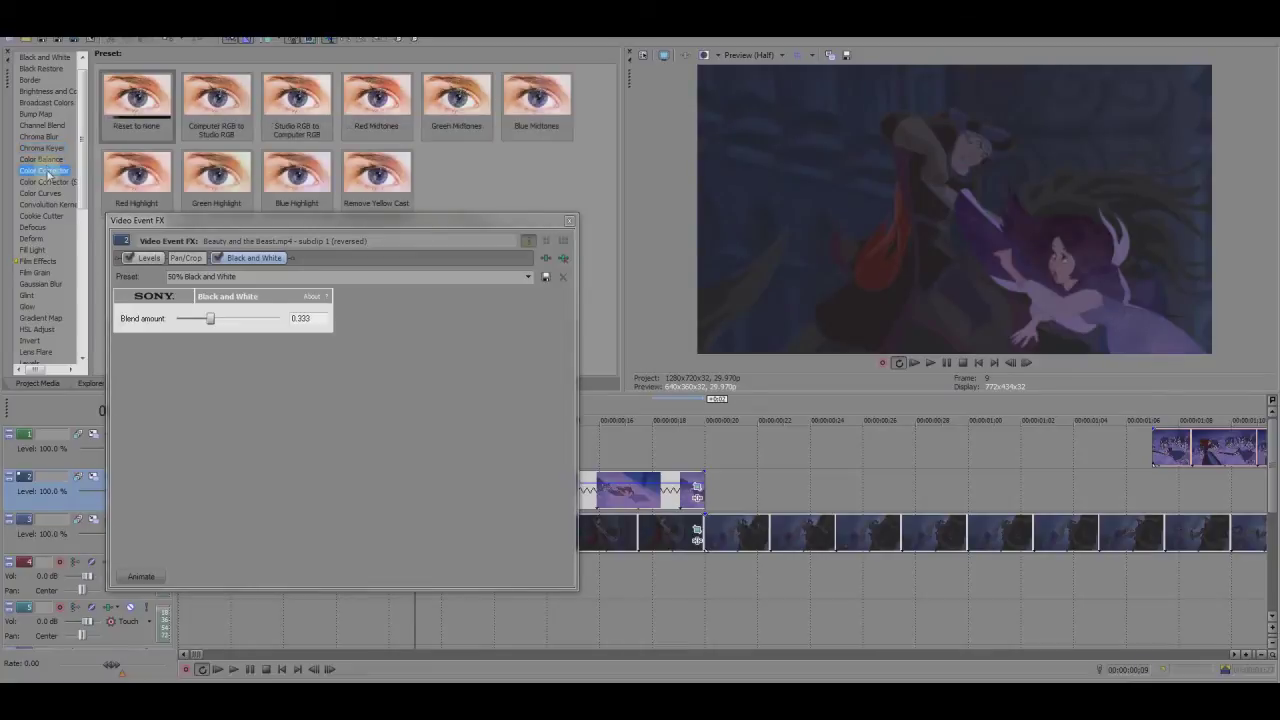
drag(296, 175, 439, 348)
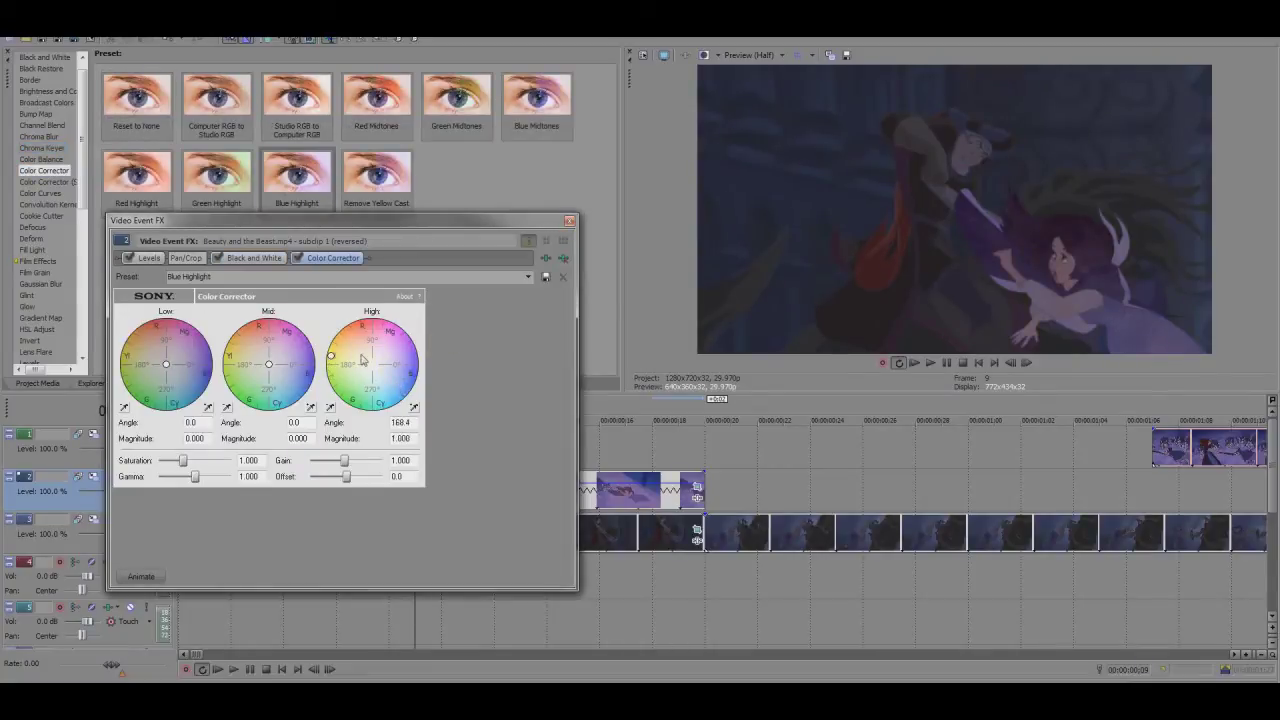
drag(399, 348, 405, 372)
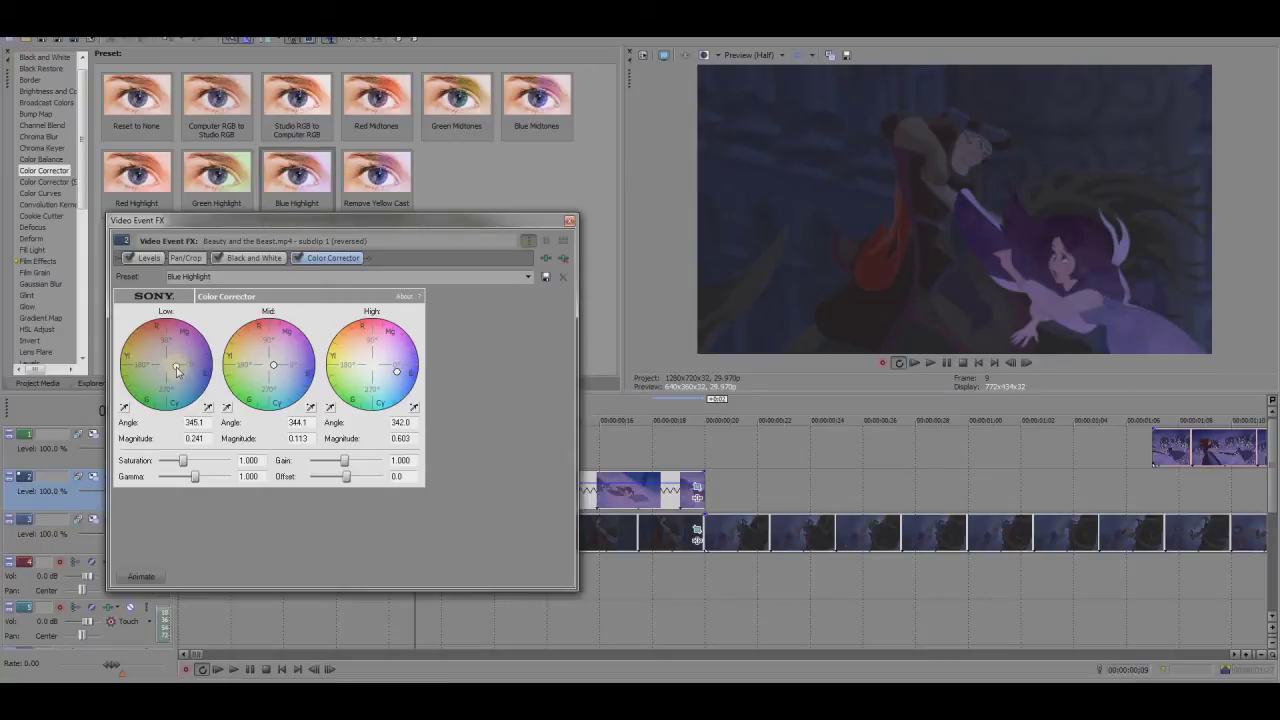
Reorder the effect chain so Black and White comes before Color Corrector
drag(333, 258, 190, 262)
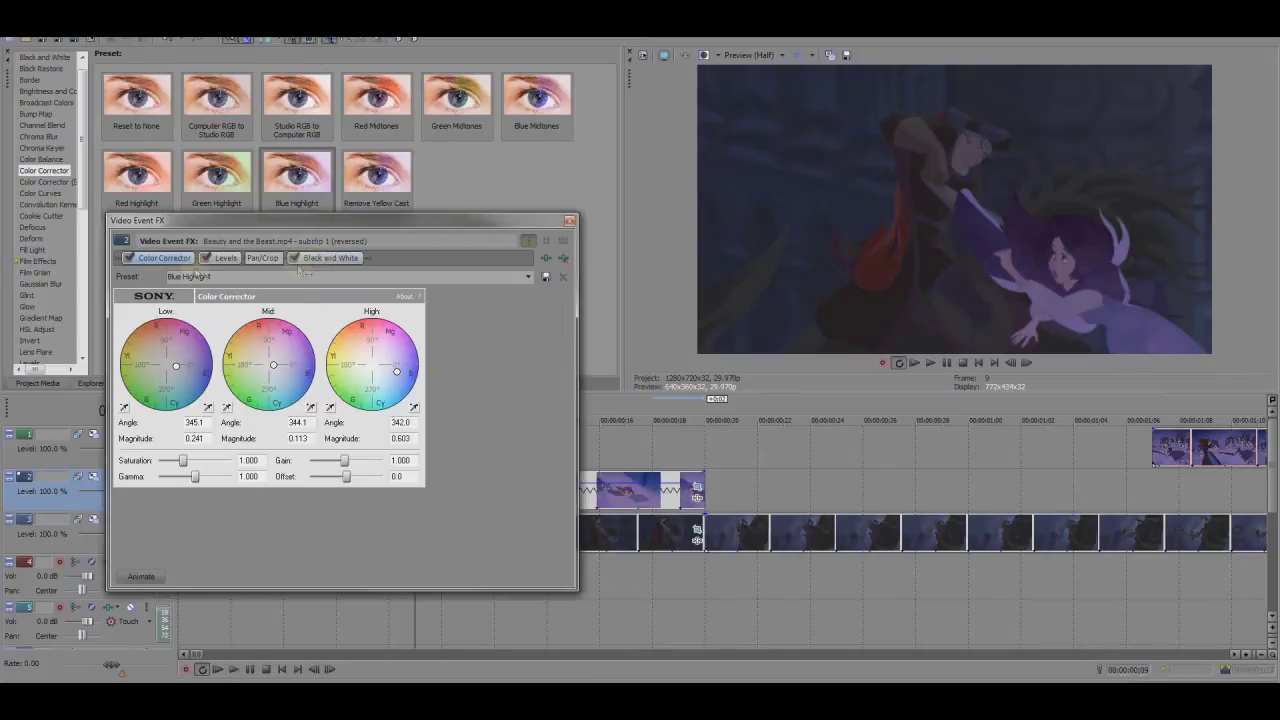
drag(301, 264, 194, 265)
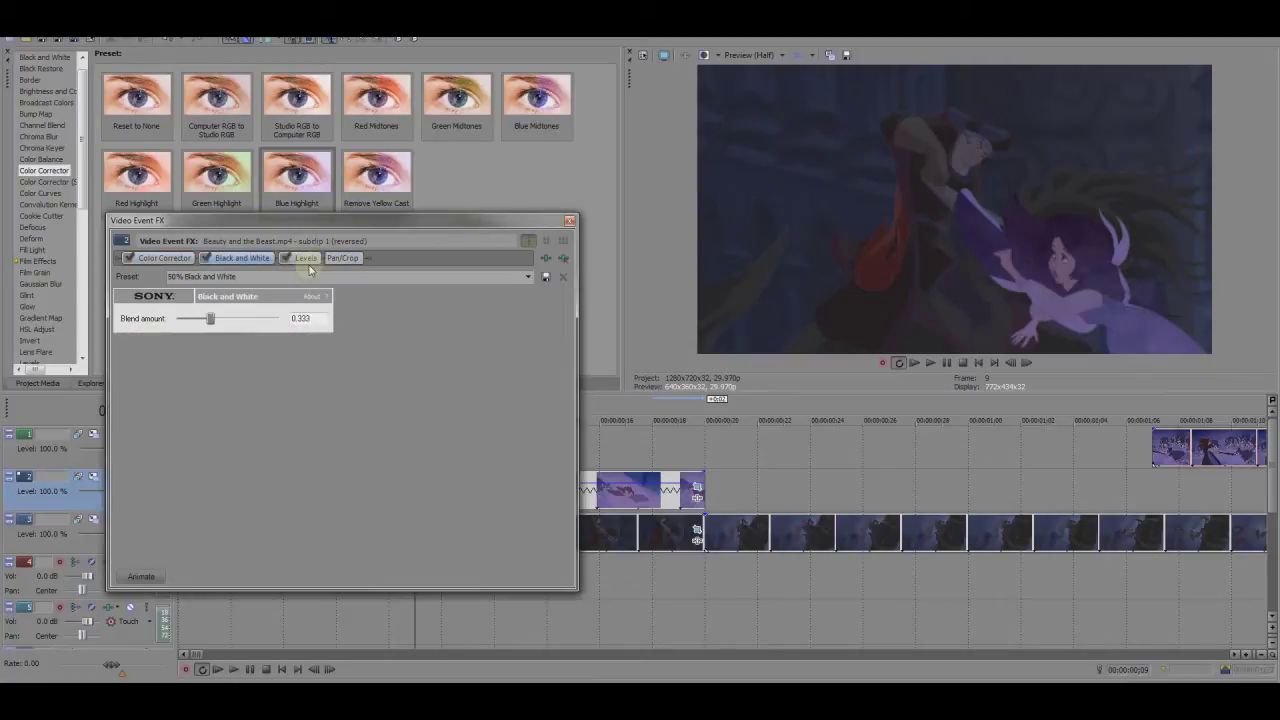
click(162, 258)
drag(231, 262, 170, 262)
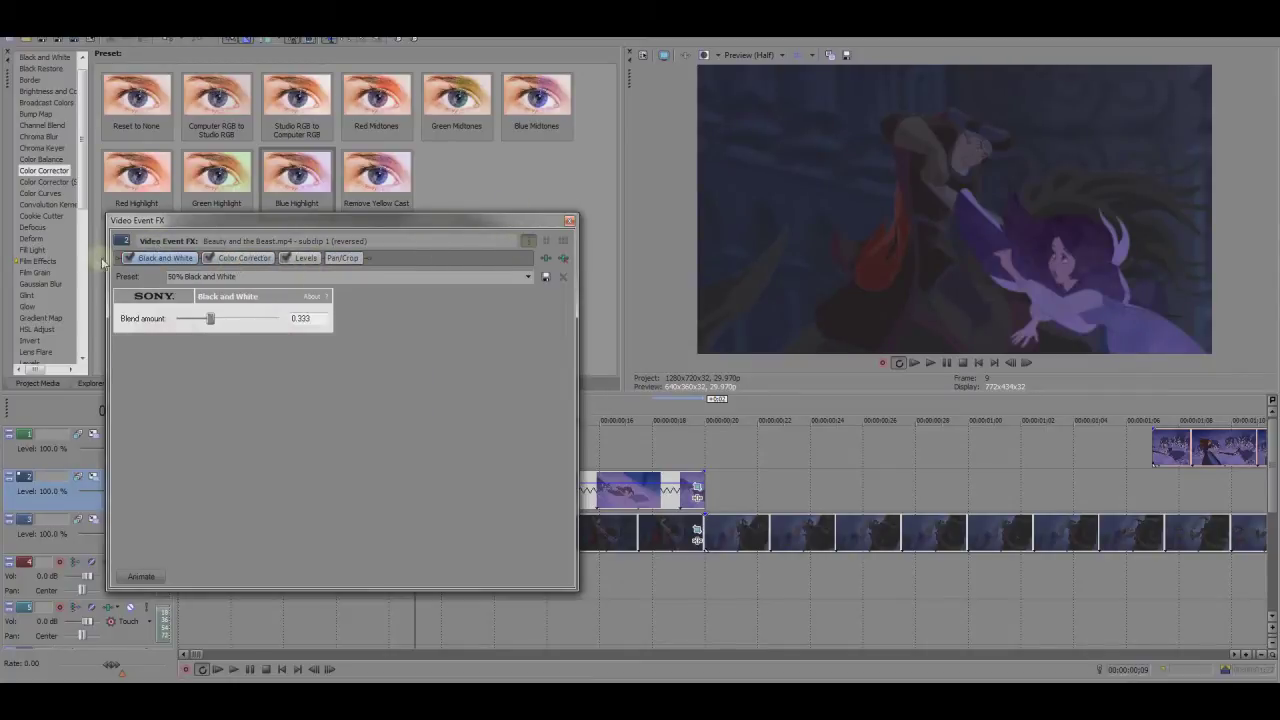
click(236, 262)
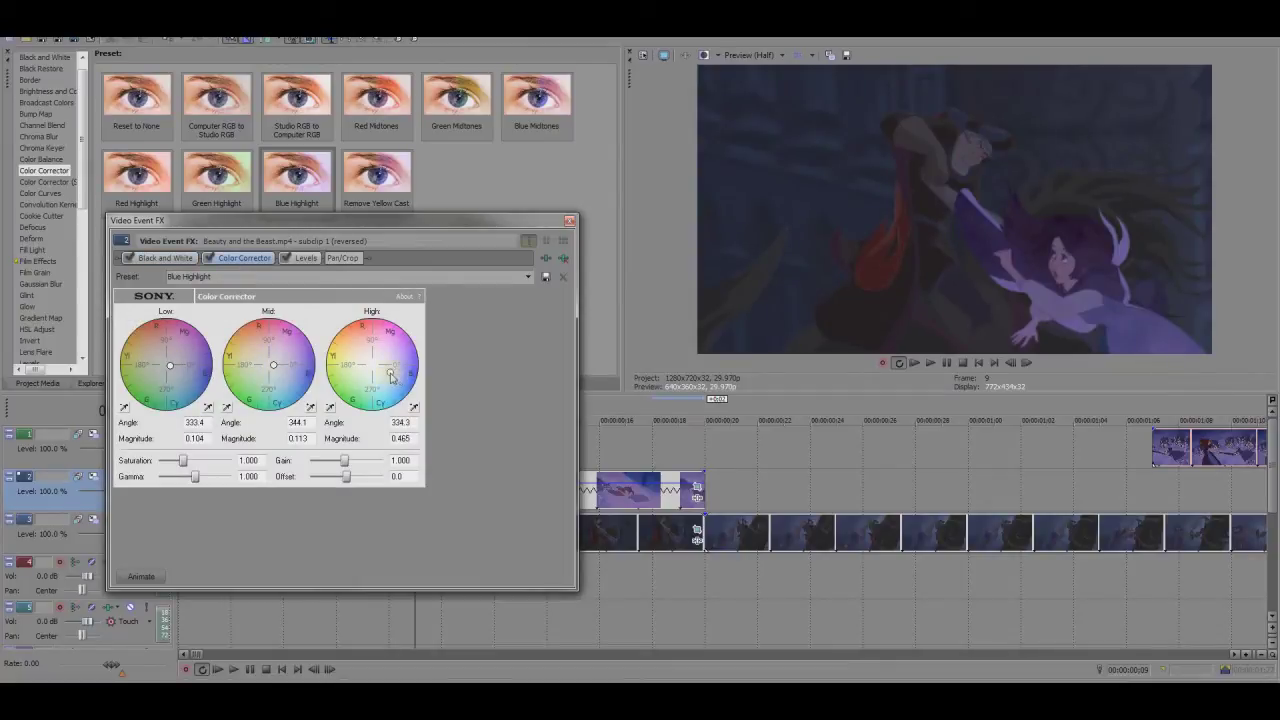
click(569, 220)
Lower the Color Corrector Mid and High magnitudes on Belle's clip to soften the blue
click(206, 443)
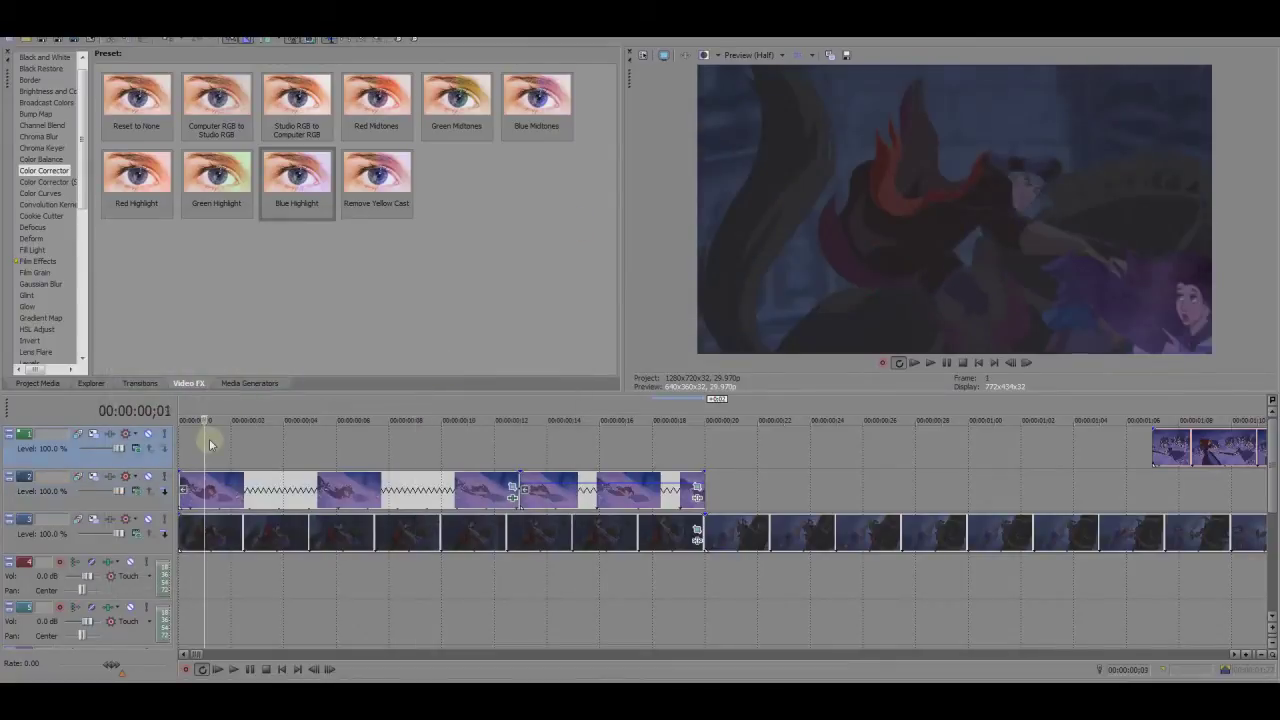
click(226, 438)
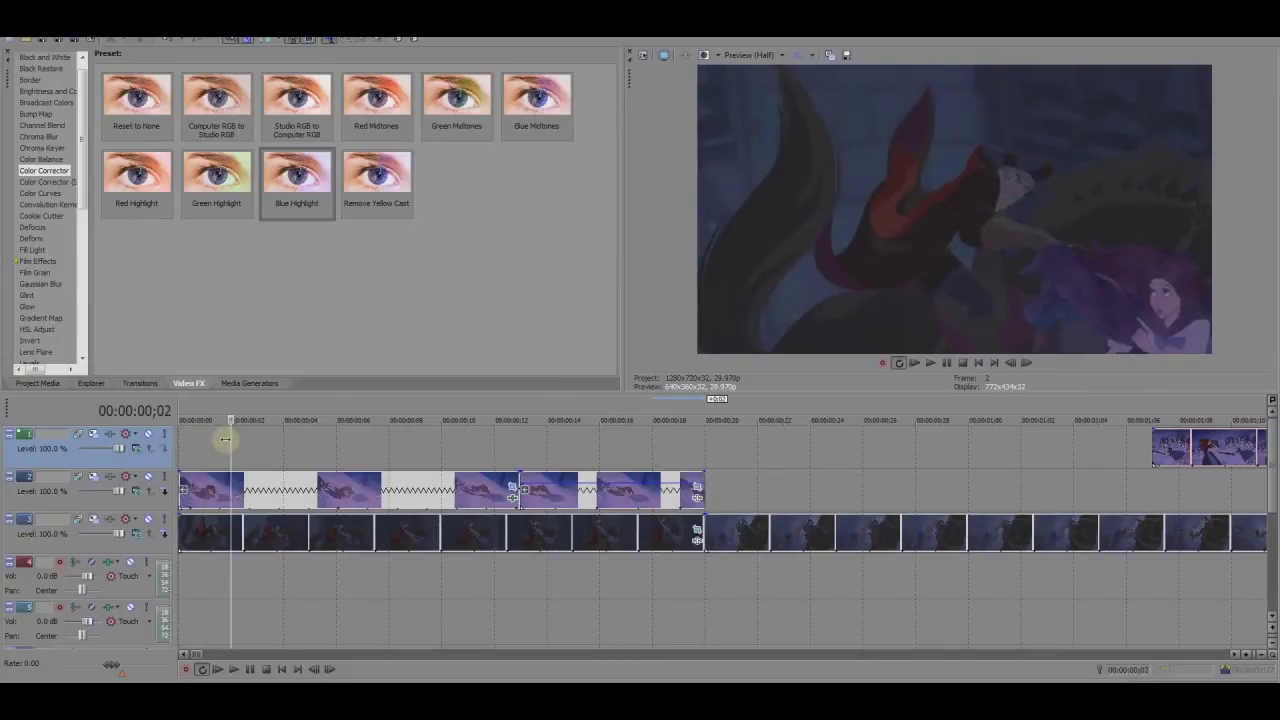
click(512, 492)
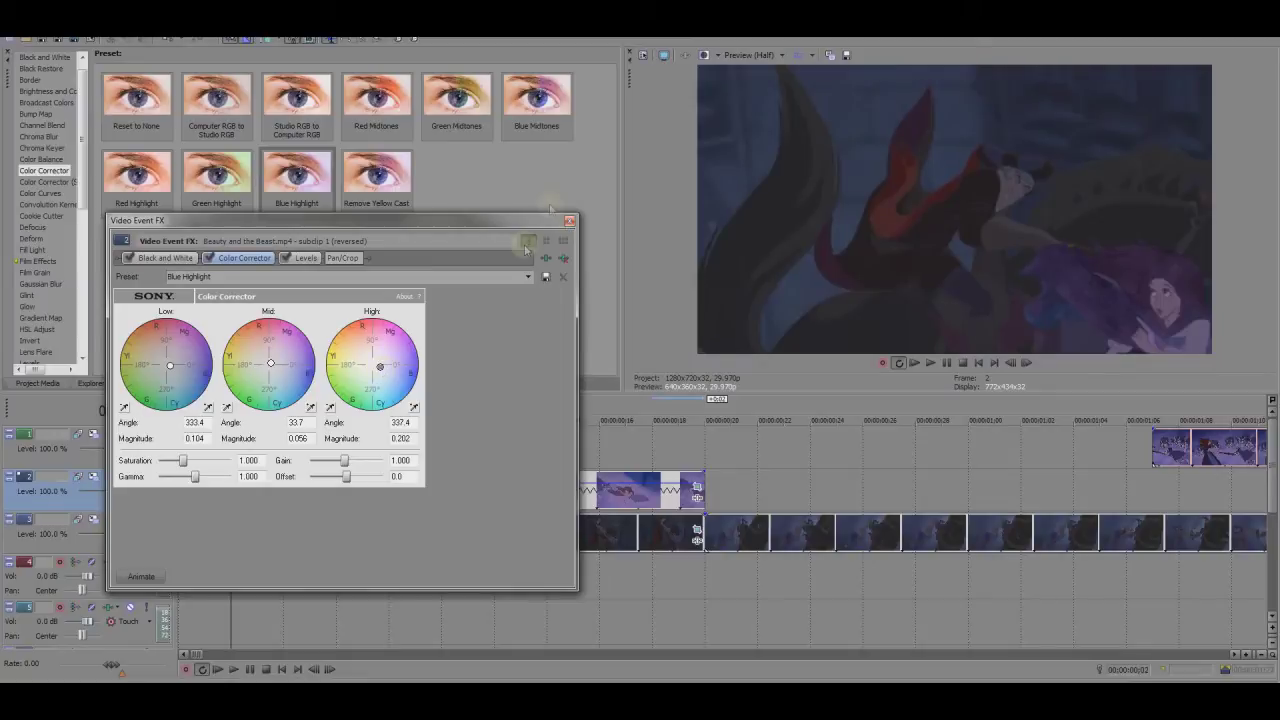
click(569, 220)
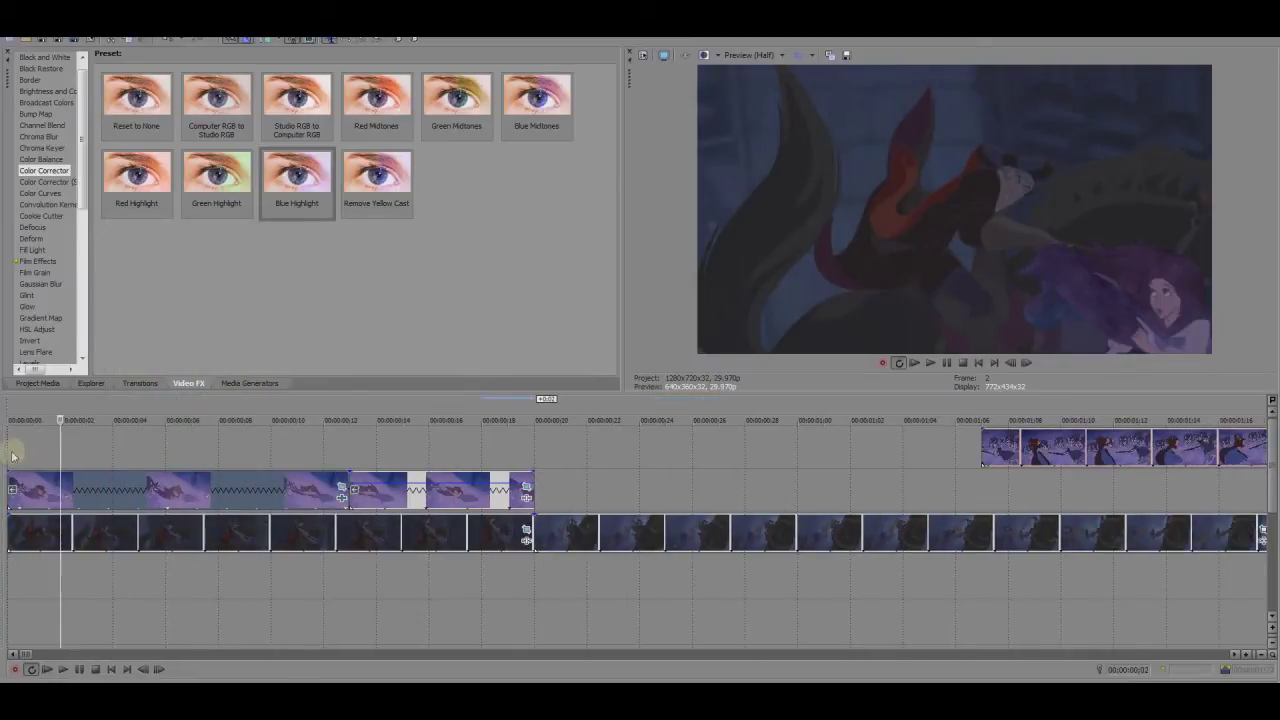
Scrub the preview from the project start through the first five frames
click(184, 450)
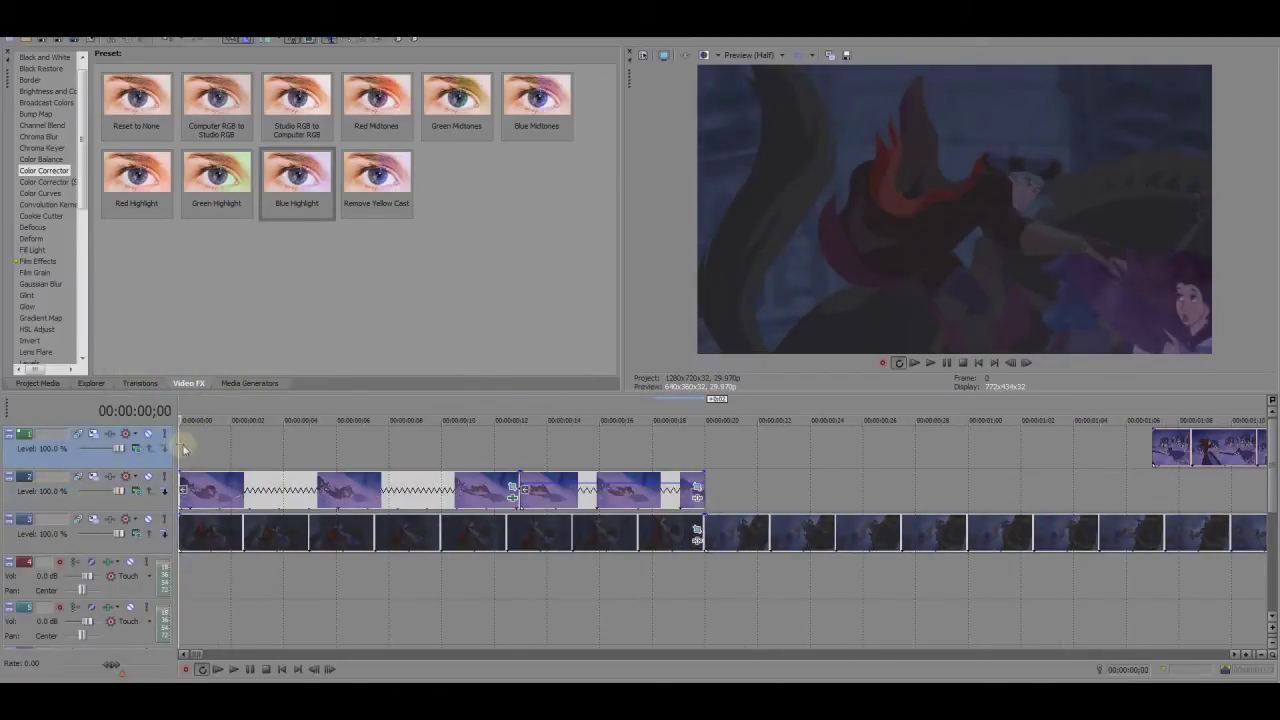
drag(189, 443, 274, 462)
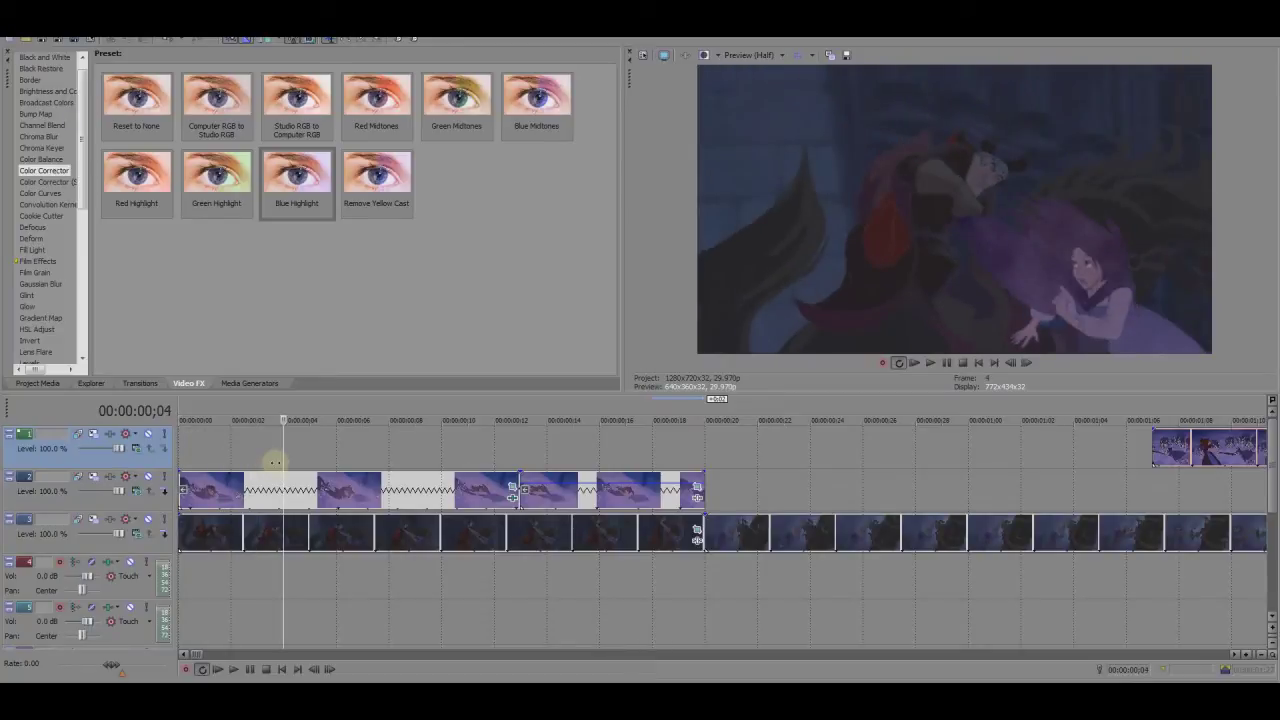
mouse_move(274, 462)
mouse_down()
mouse_move(400, 460)
mouse_move(150, 478)
mouse_up()
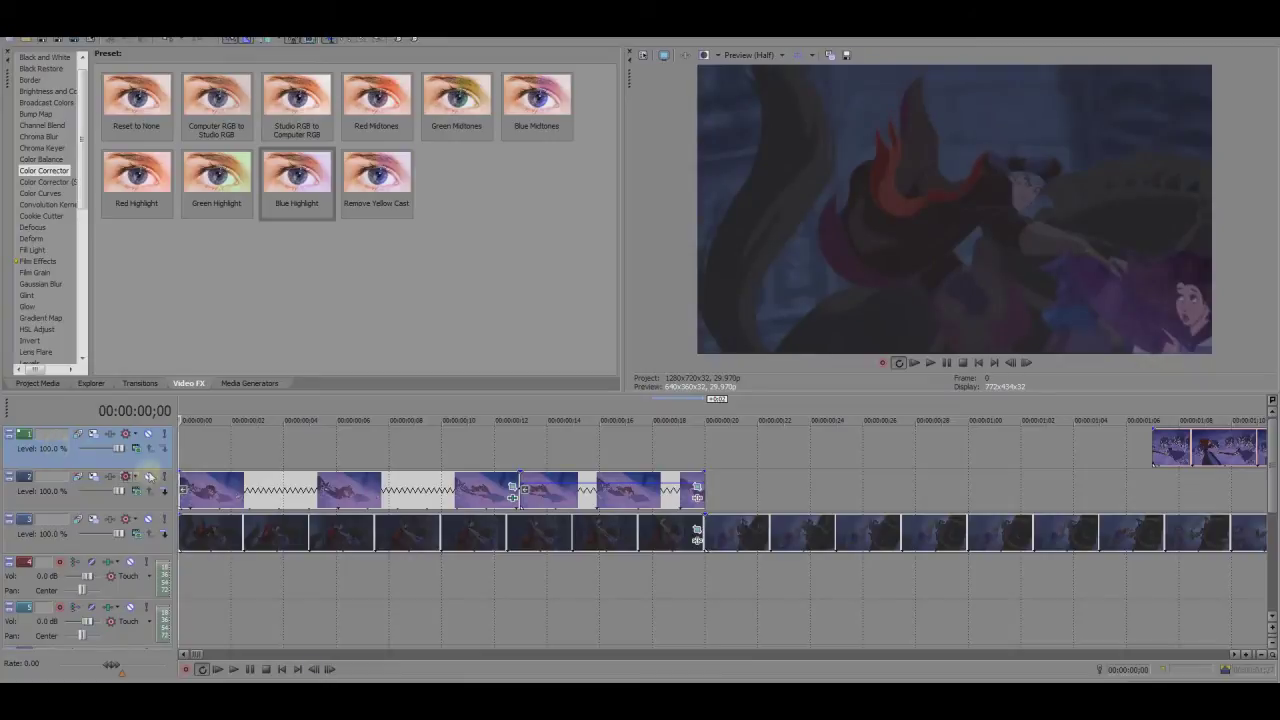
right_click(150, 478)
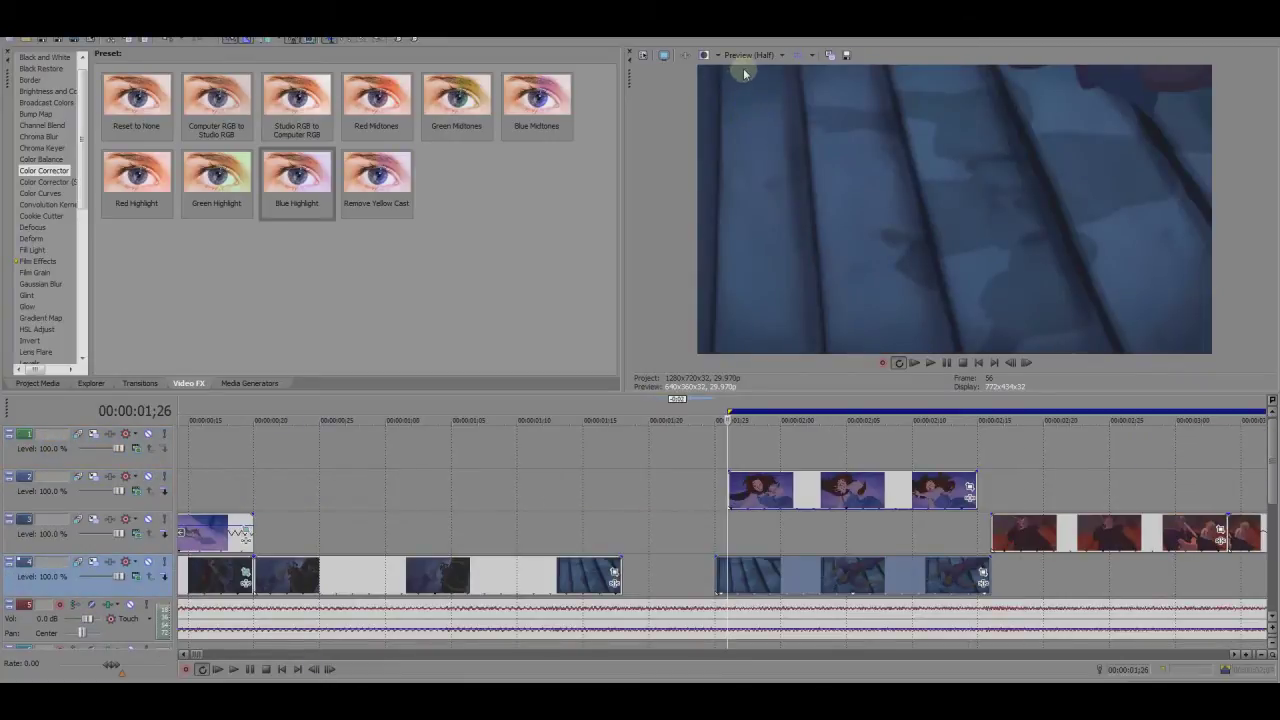
At Best (Full) preview quality, snapshot the stairs frame as Stairs.jpg in a new Crossover folder
click(749, 55)
click(838, 125)
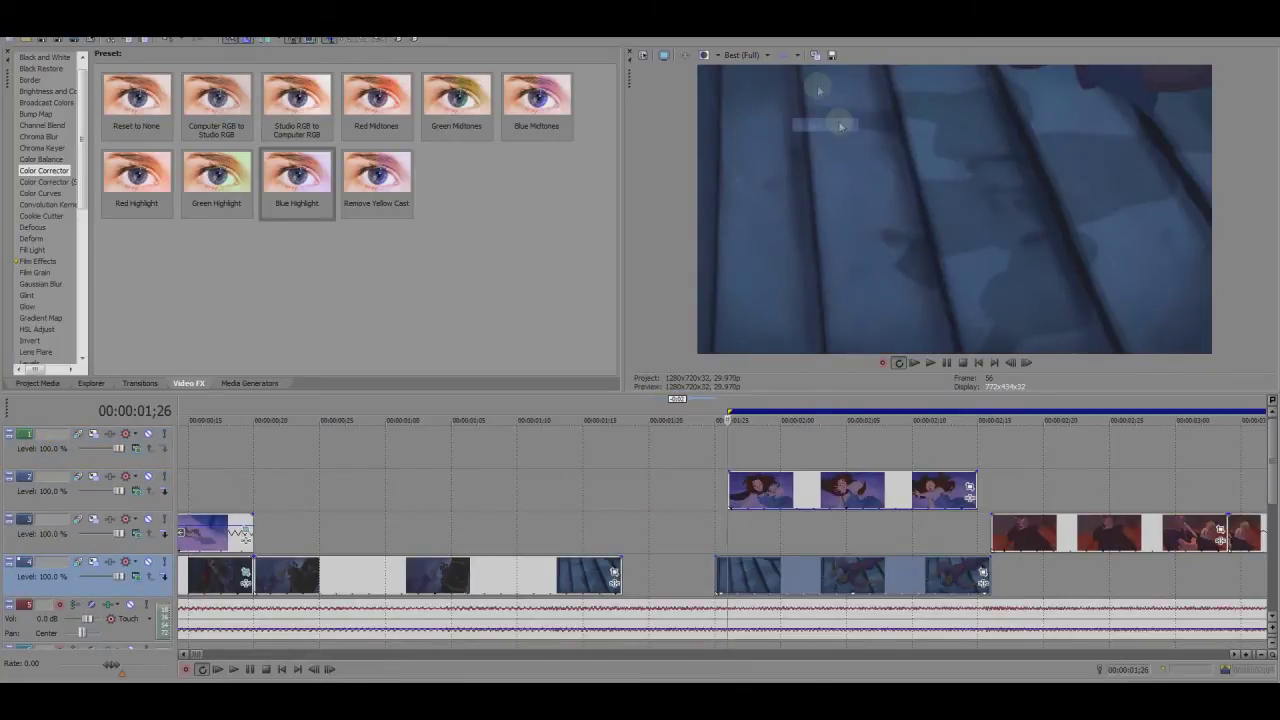
click(832, 56)
text(Stairs)
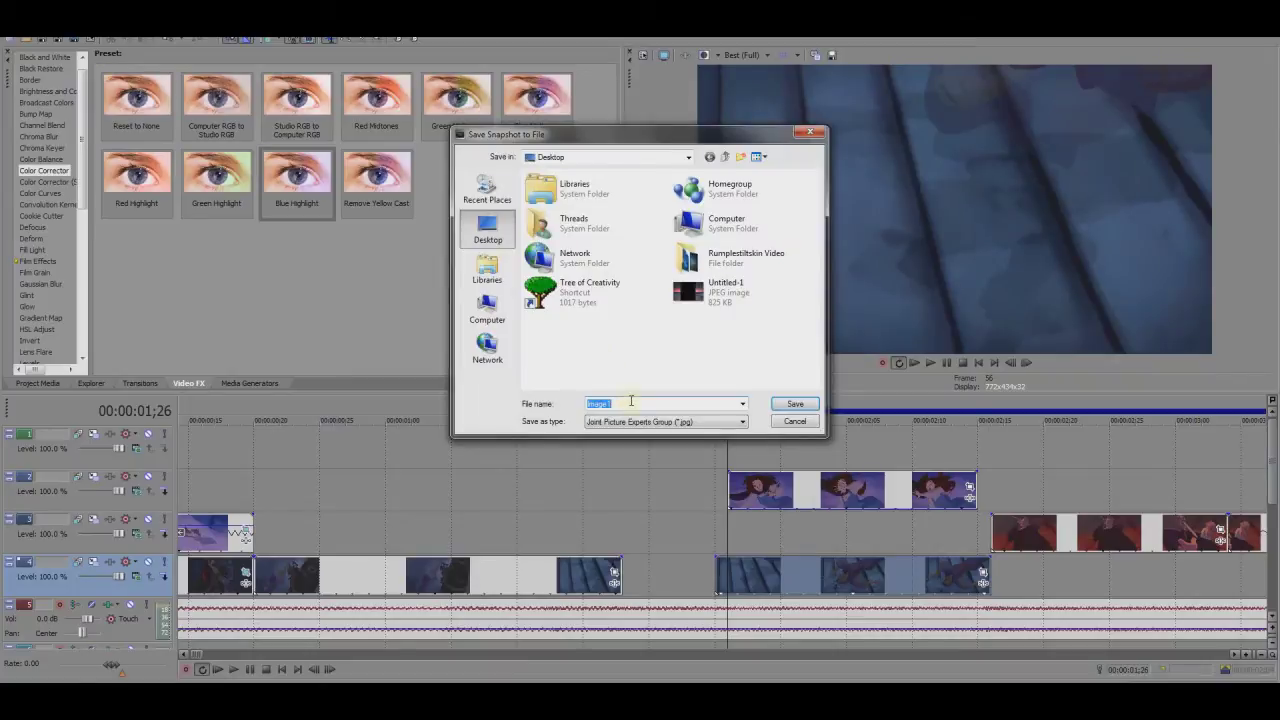
right_click(644, 346)
mouse_move(700, 526)
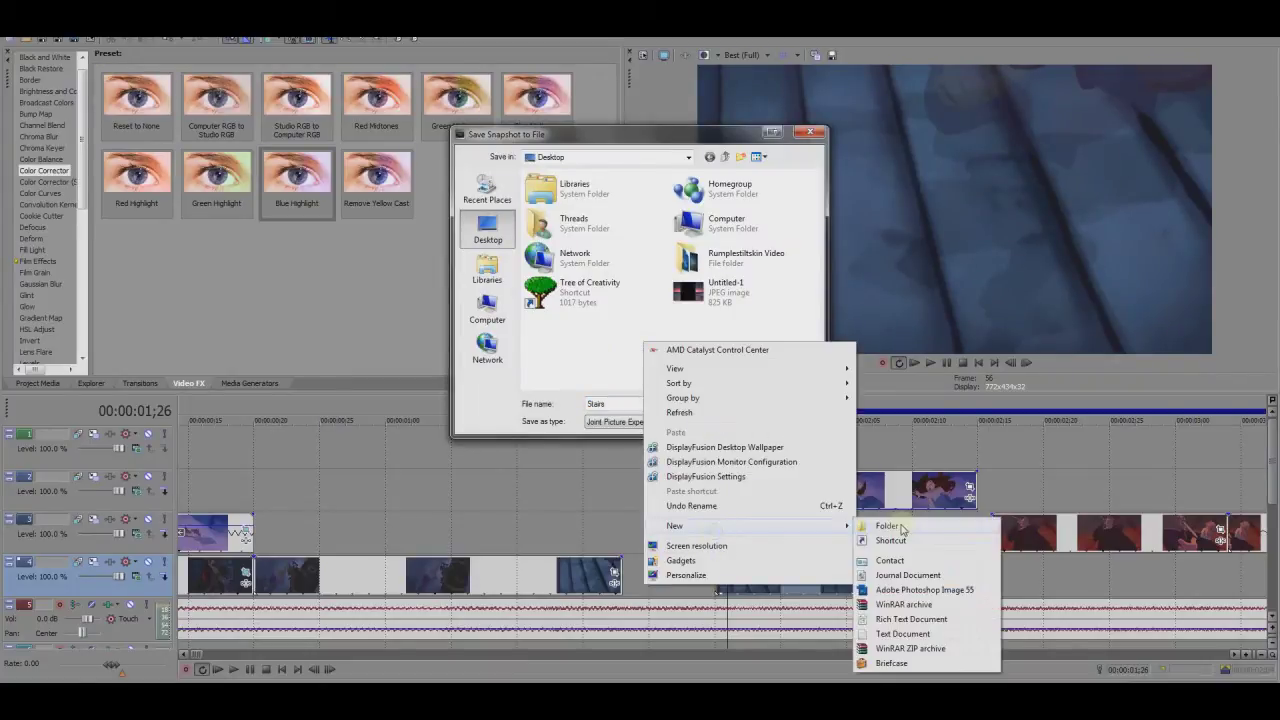
click(905, 526)
text(Crossover)
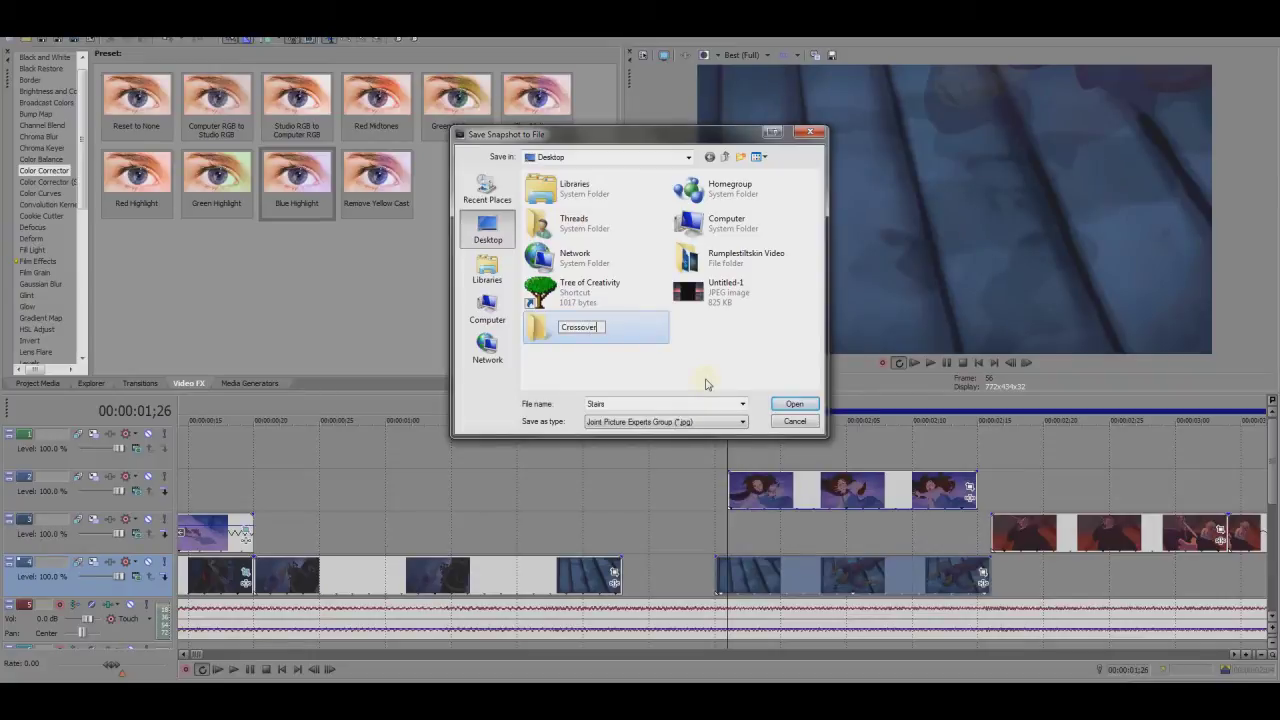
double_click(613, 347)
click(800, 404)
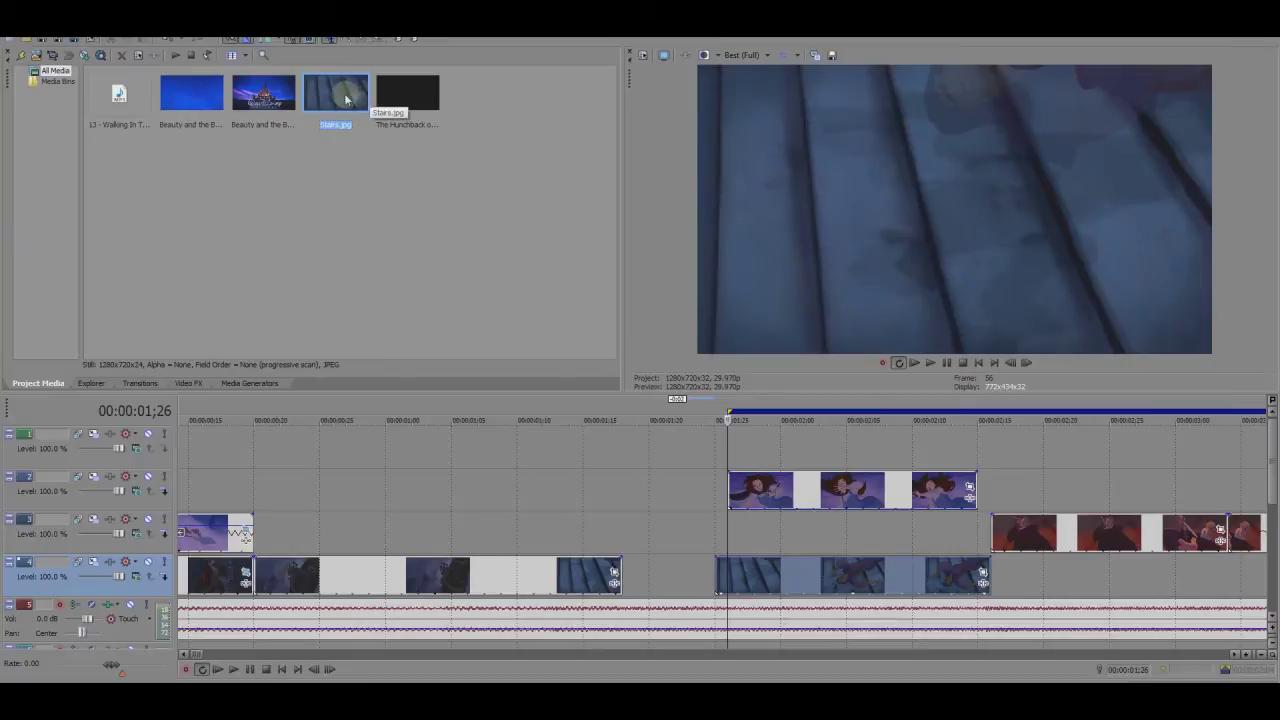
Return preview quality to Auto and show Stairs.jpg in its containing folder
right_click(345, 93)
click(758, 57)
click(812, 85)
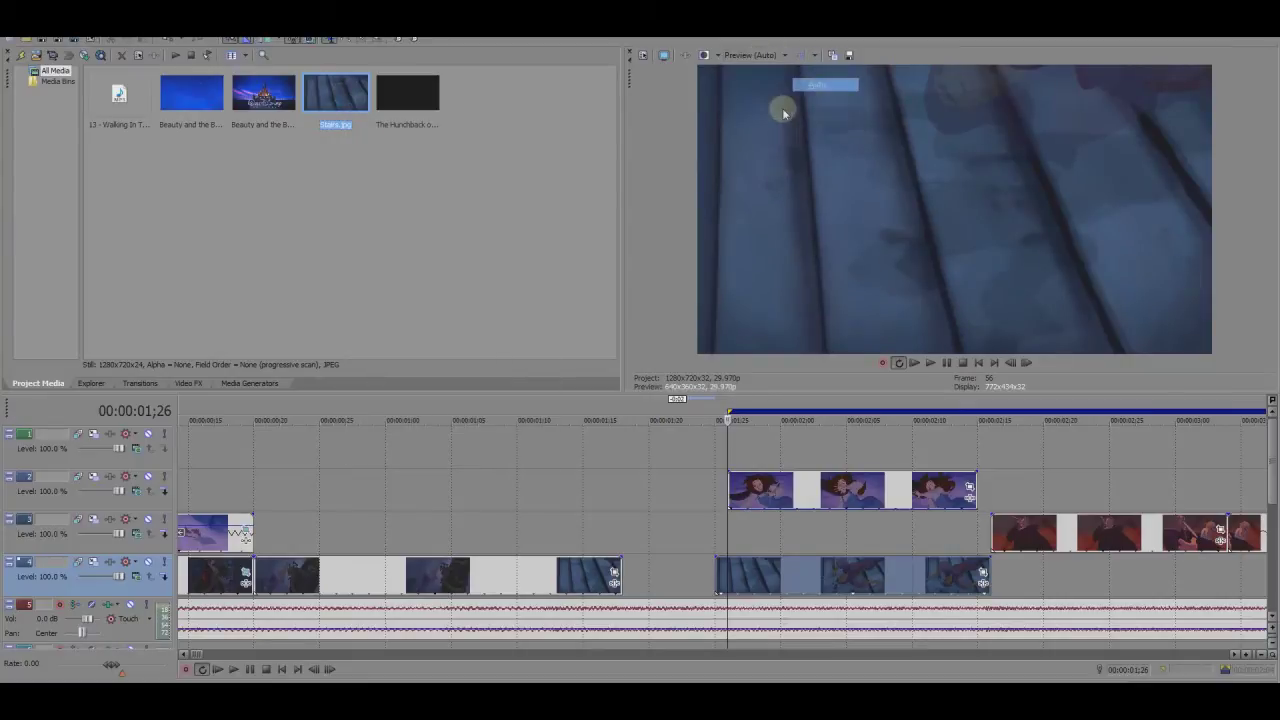
right_click(329, 84)
click(389, 155)
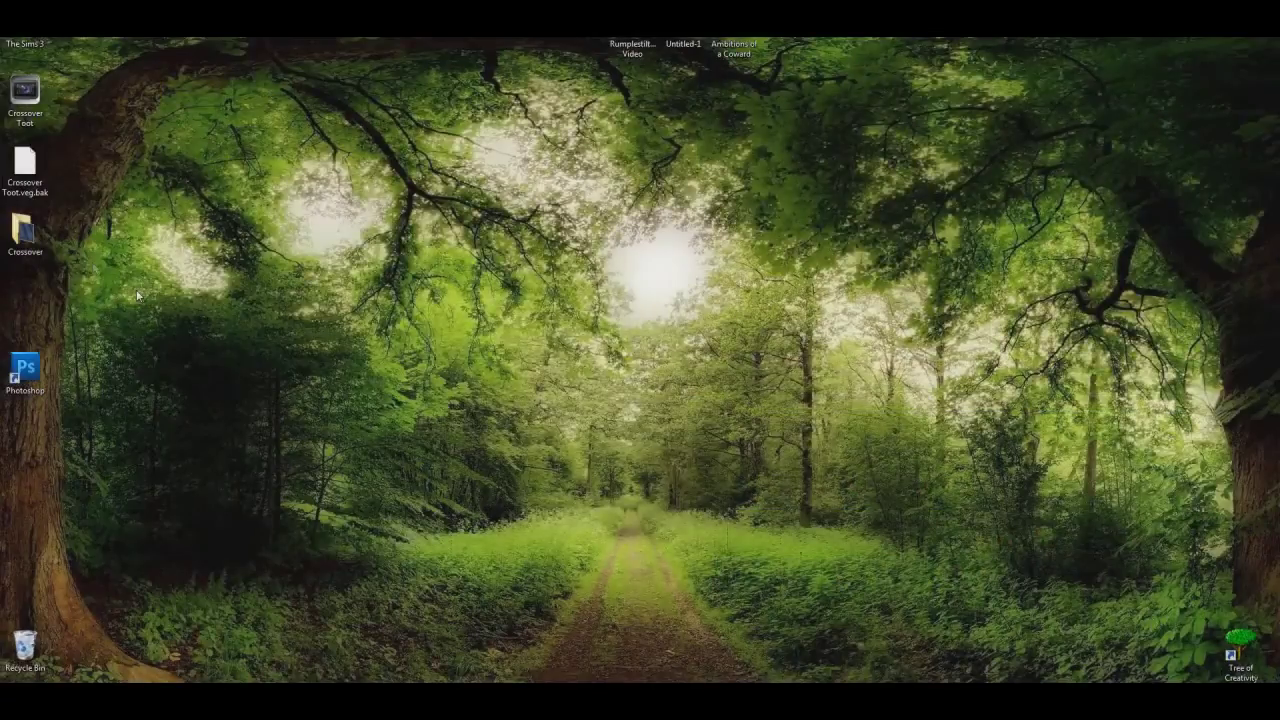
Launch Photoshop CS5 and open Stairs.jpg from the Crossover folder
double_click(25, 372)
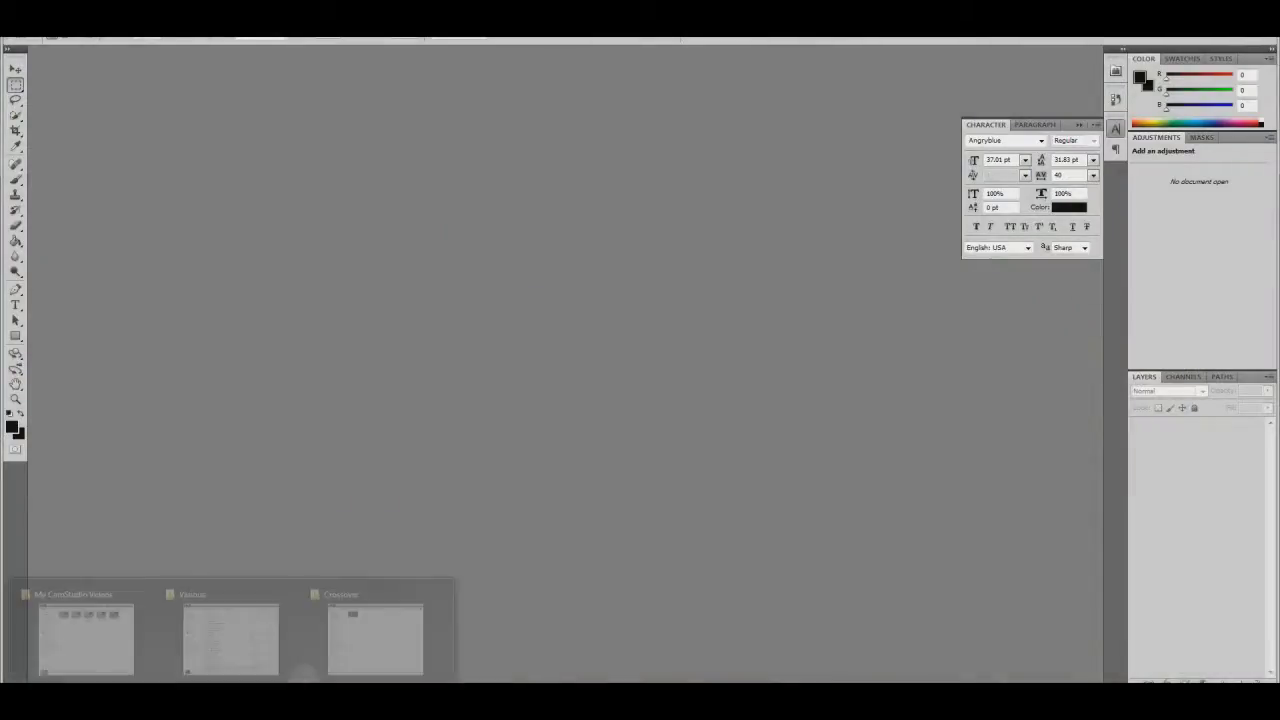
click(372, 640)
drag(303, 210, 836, 343)
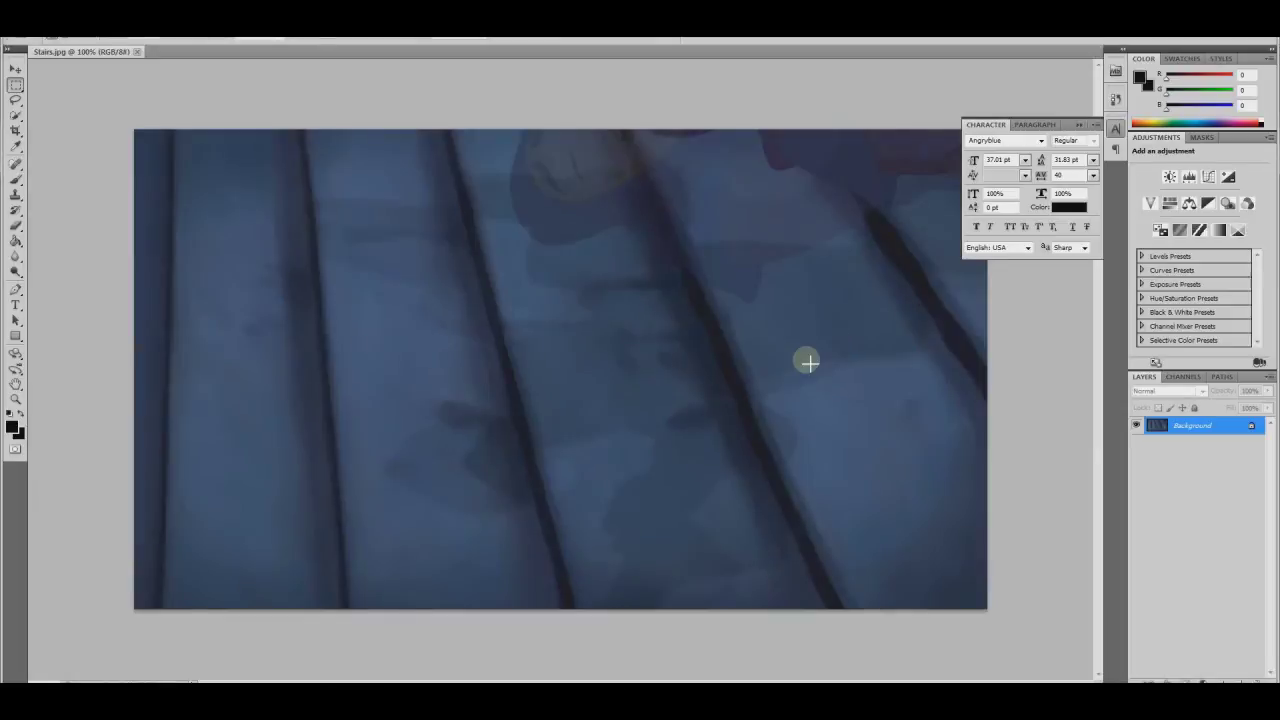
Paint sampled blue over the dark blotches on the top-centre, middle and left stairs
click(16, 180)
alt+click(551, 300)
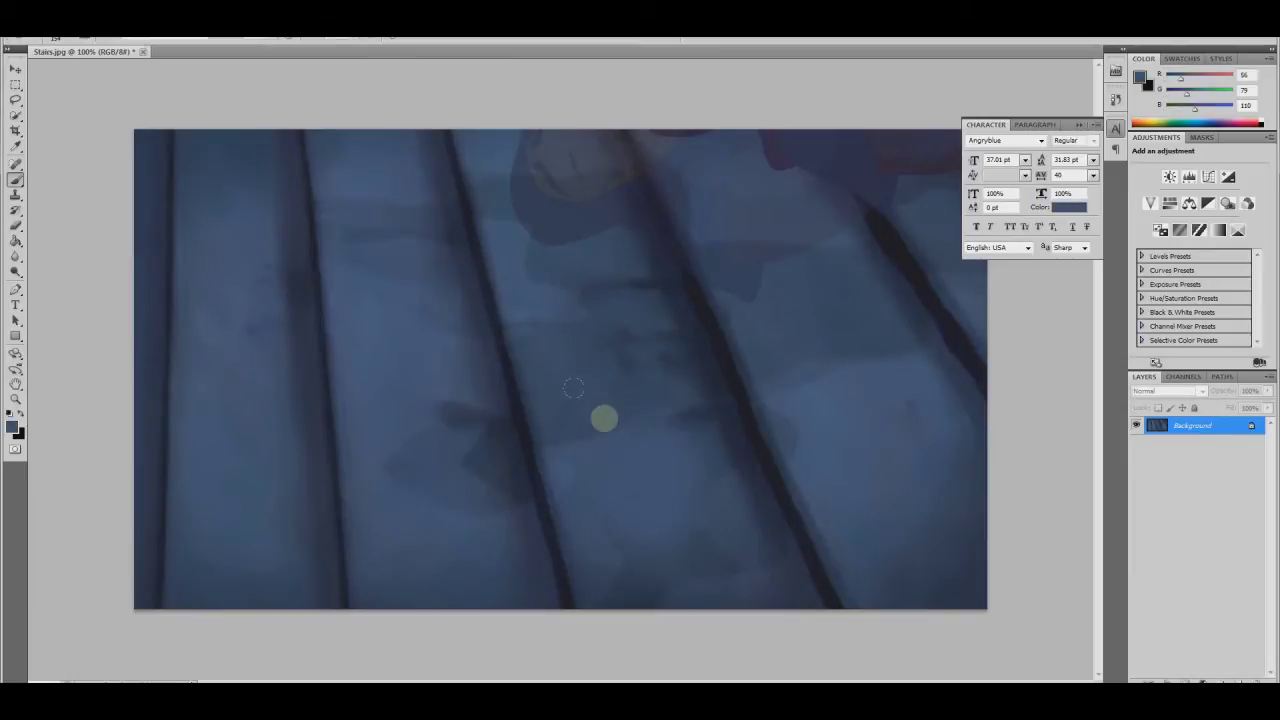
drag(537, 233, 513, 161)
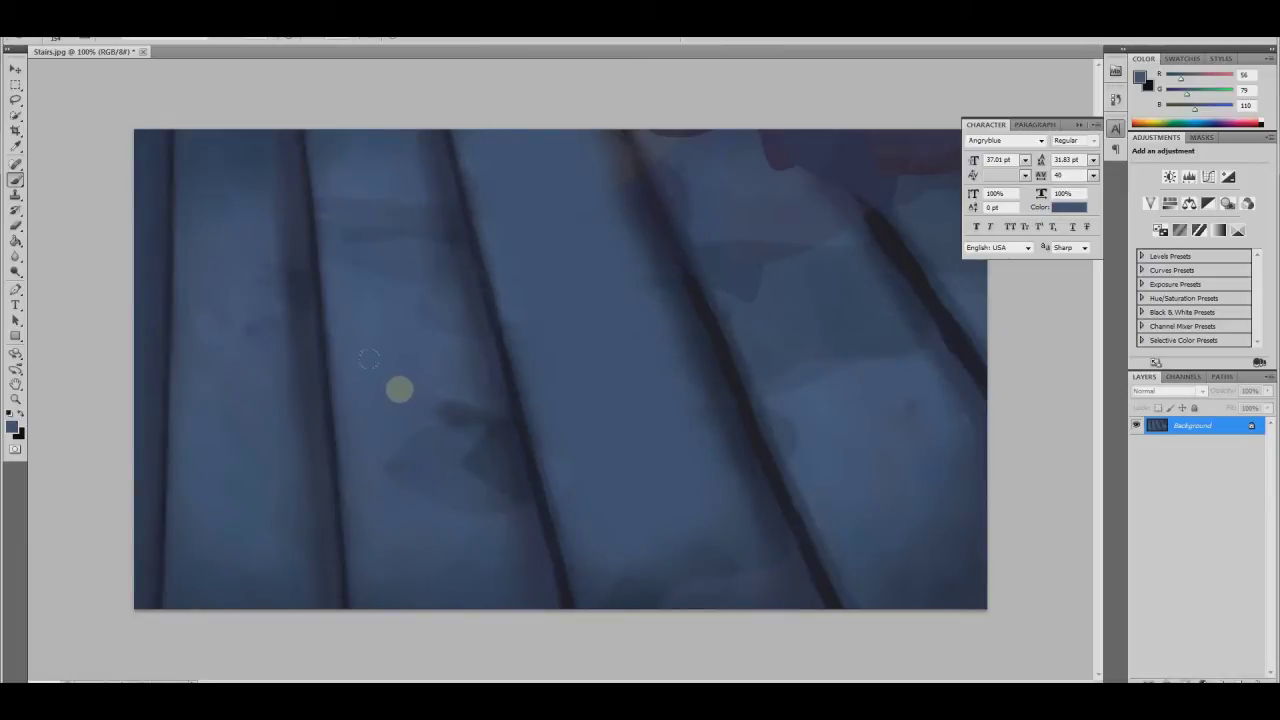
drag(420, 442, 402, 378)
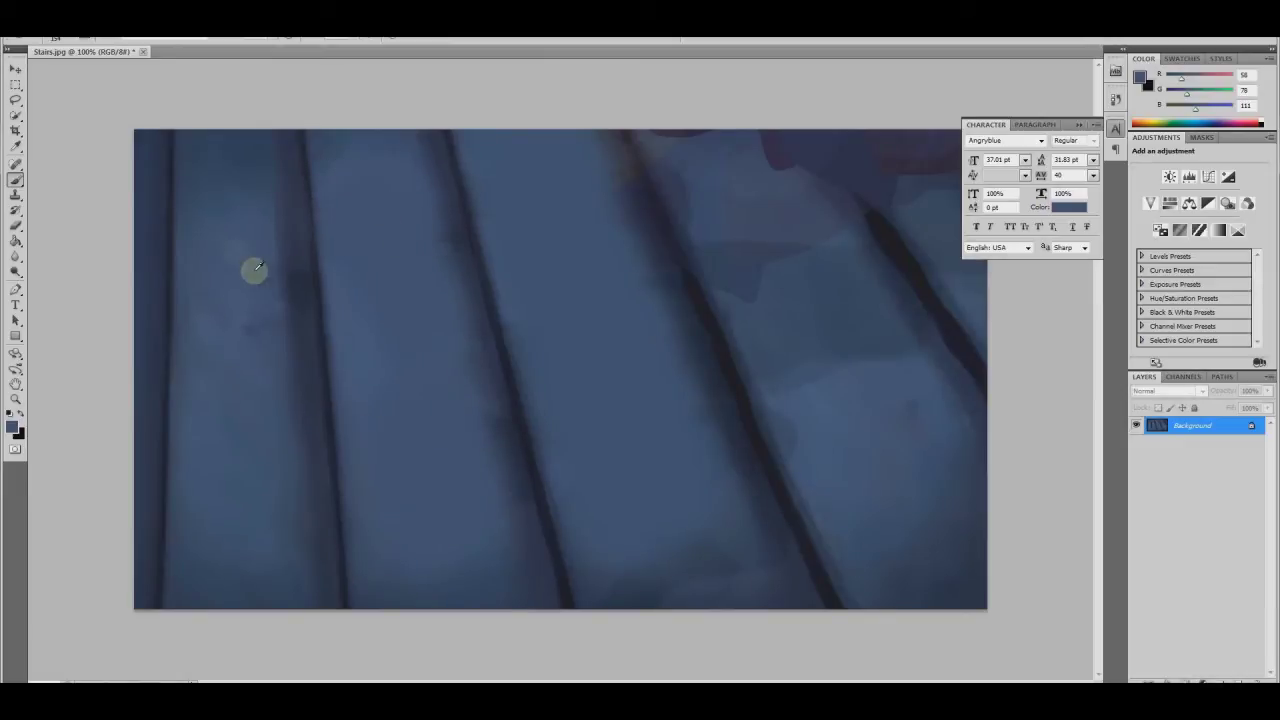
mouse_move(248, 245)
mouse_down()
mouse_move(249, 303)
mouse_move(366, 386)
mouse_up()
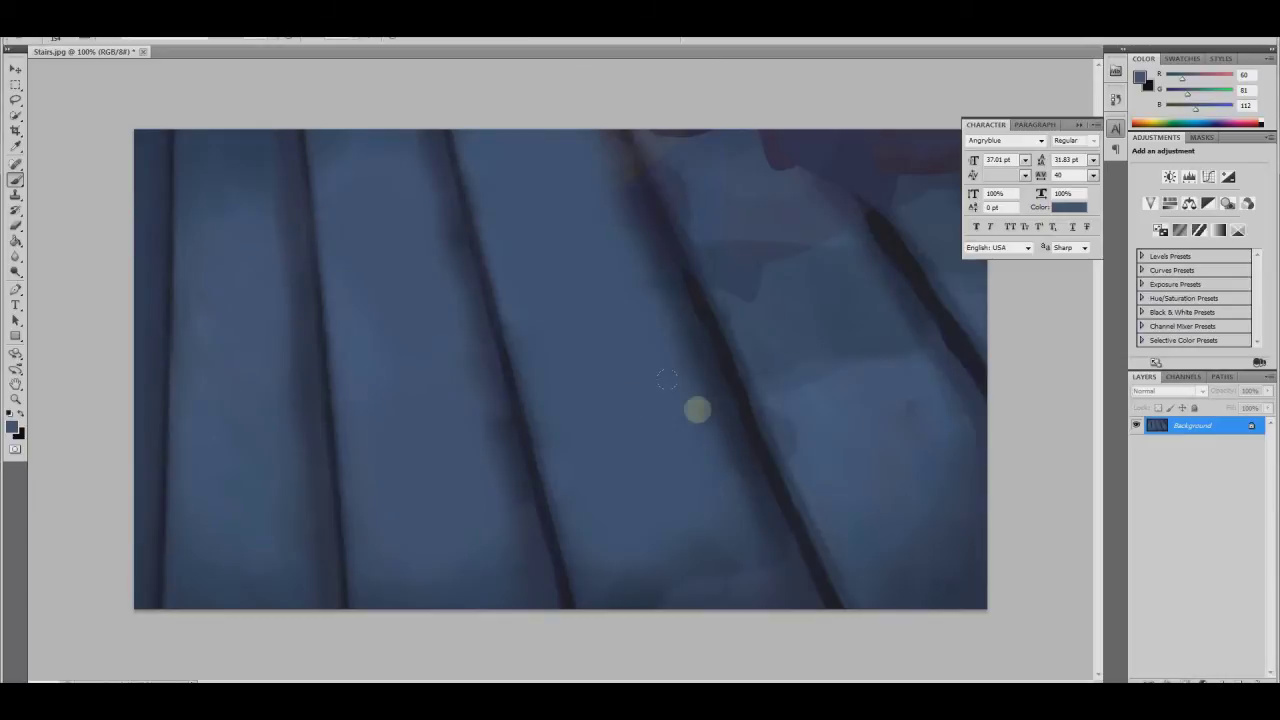
Sample a darker blue and make the brush fully soft and larger
alt+click(528, 540)
right_click(528, 540)
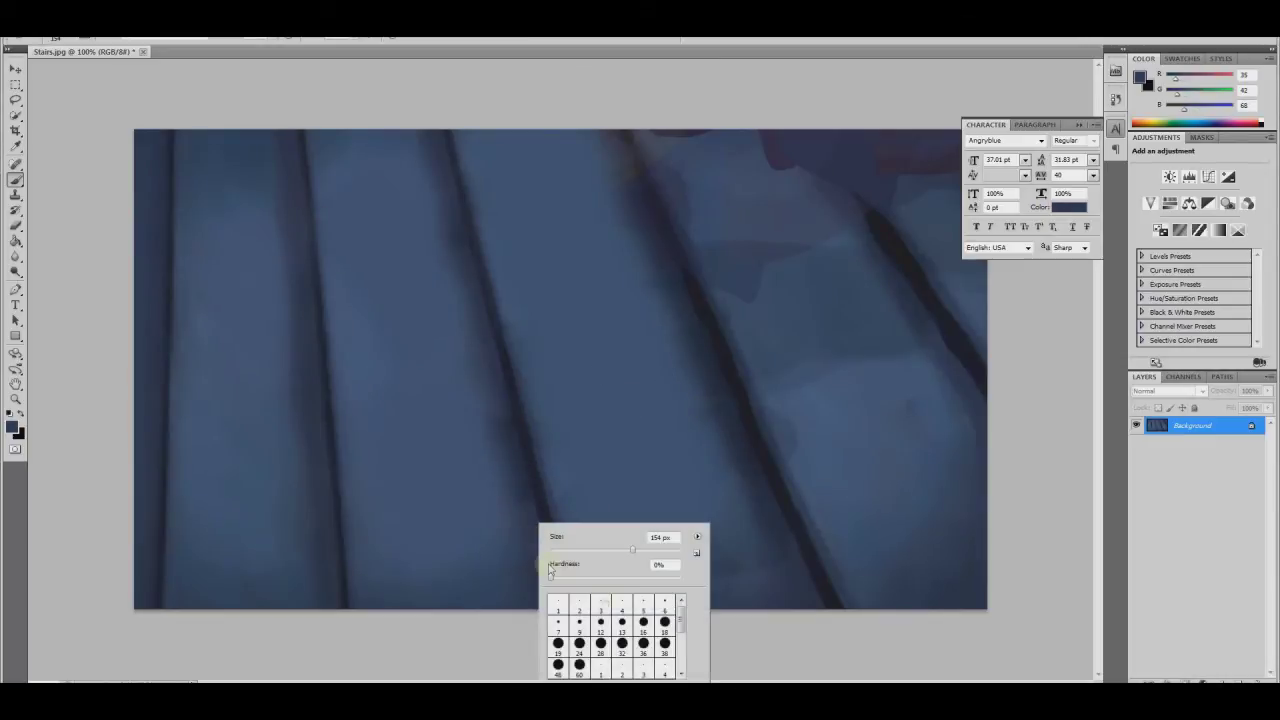
drag(587, 578, 548, 578)
click(589, 550)
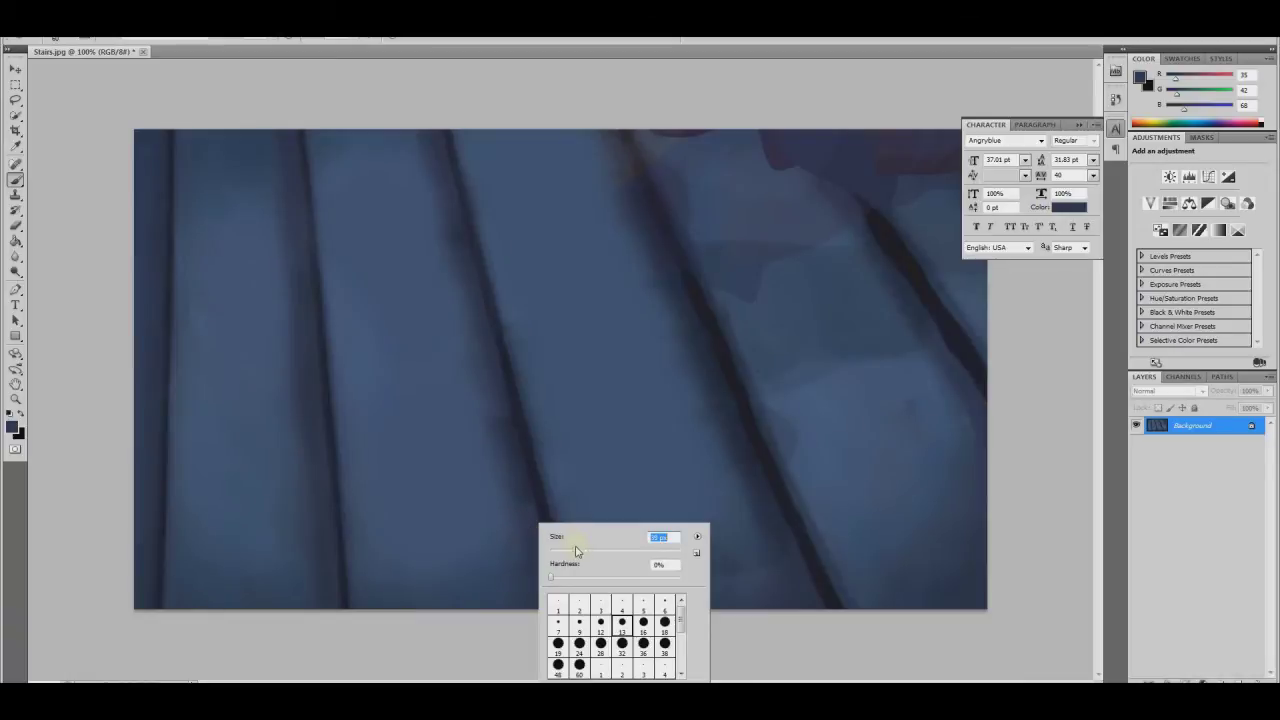
key(Return)
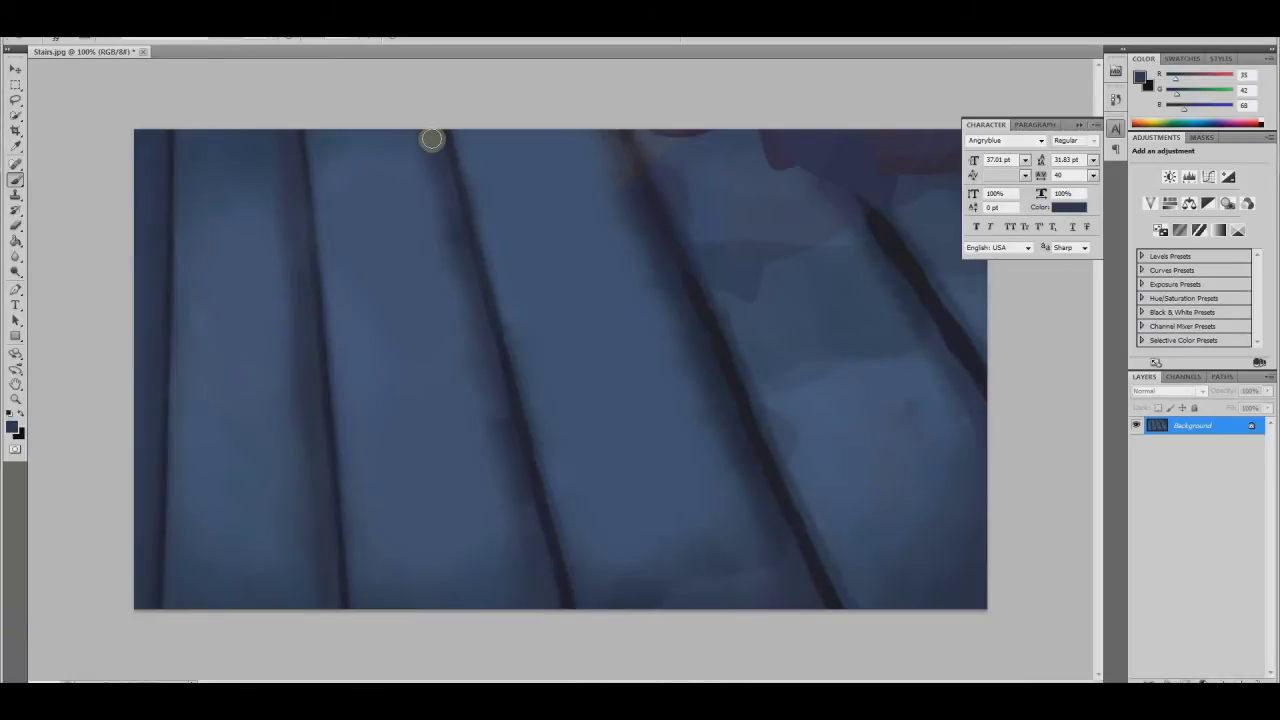
Paint a sampled lighter blue over the right side of the stairs
scroll(686, 443, down, 2)
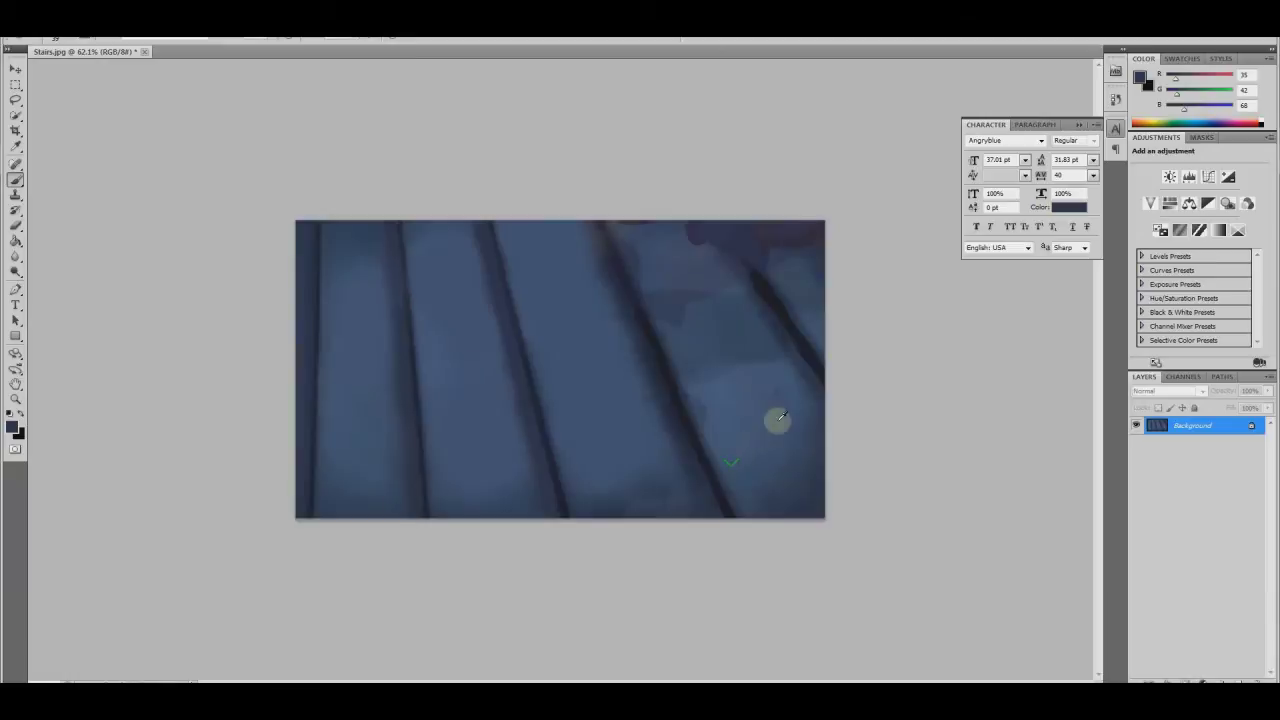
scroll(800, 410, up, 1)
alt+click(820, 402)
scroll(822, 400, down, 1)
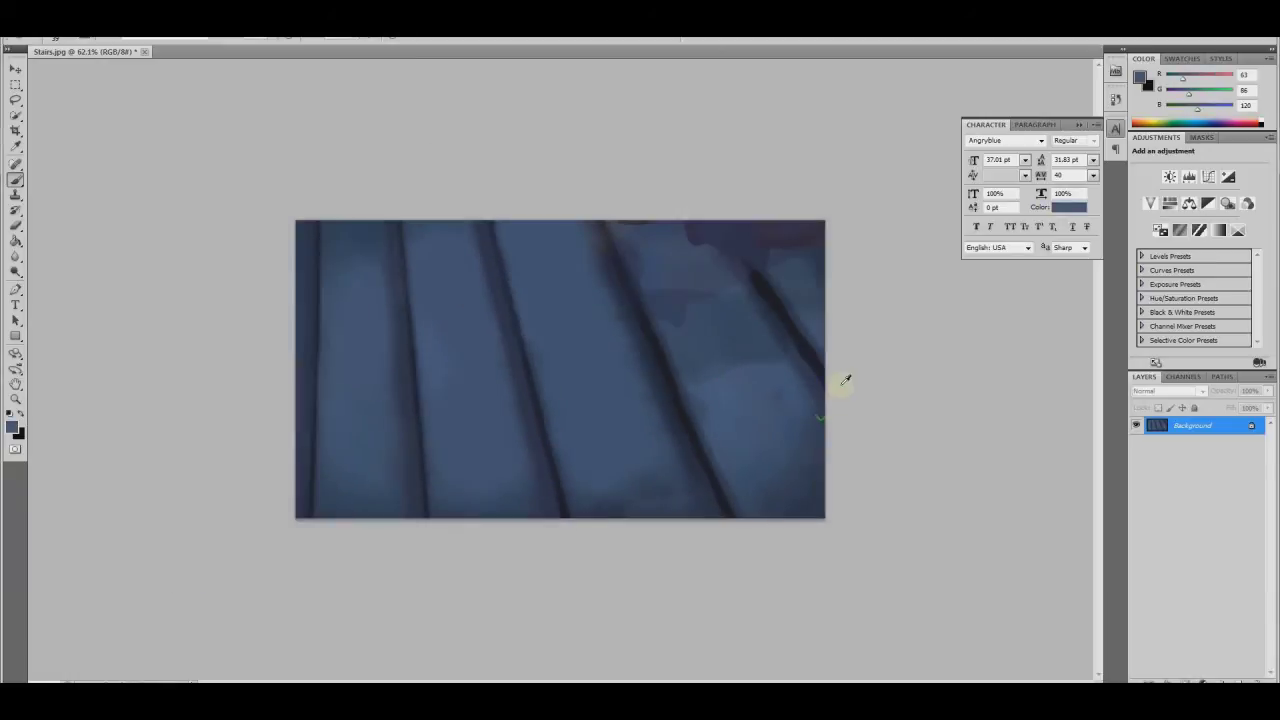
scroll(845, 380, up, 2)
right_click(840, 382)
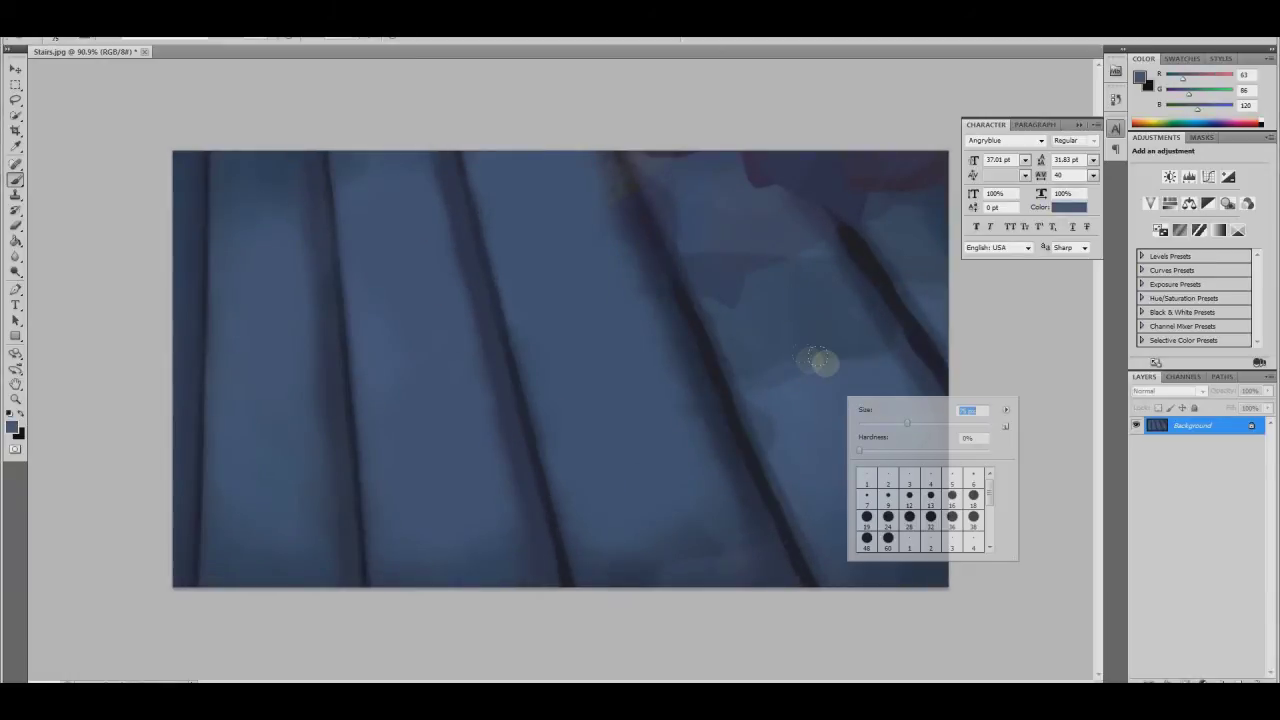
key(Return)
drag(829, 377, 760, 230)
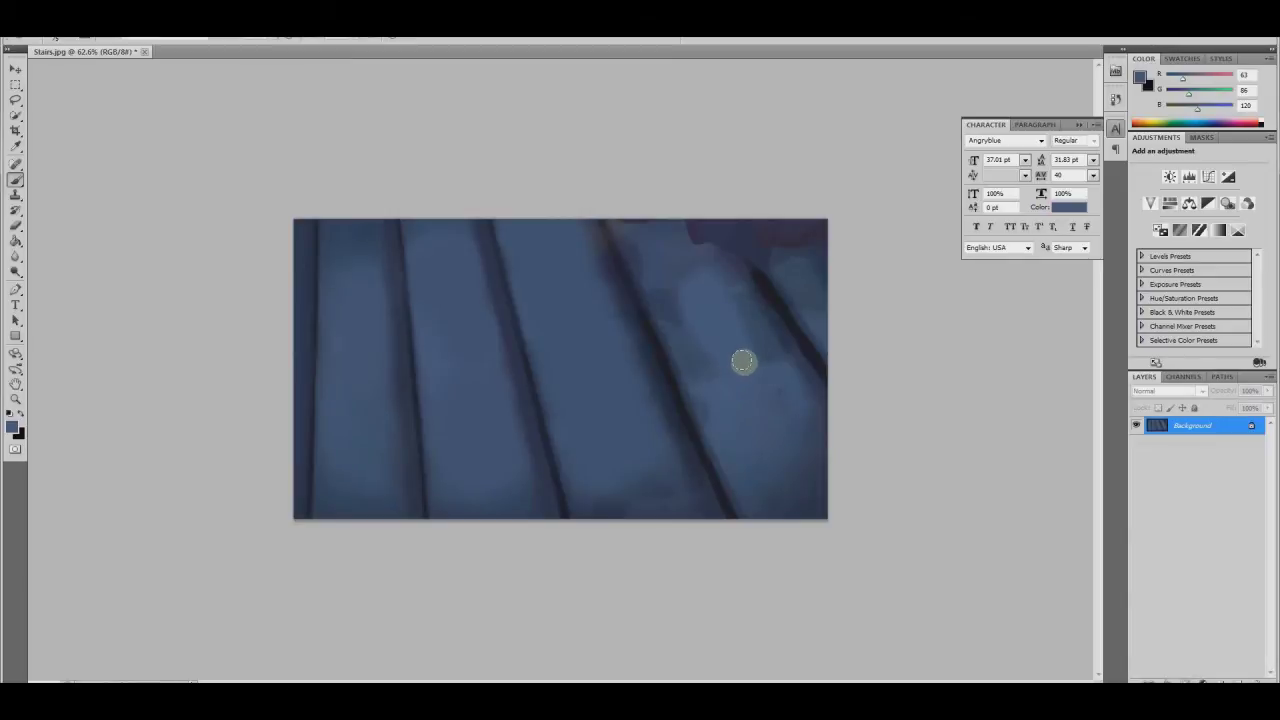
Heal away the dark shadow patch at the image's top-right
right_click(741, 362)
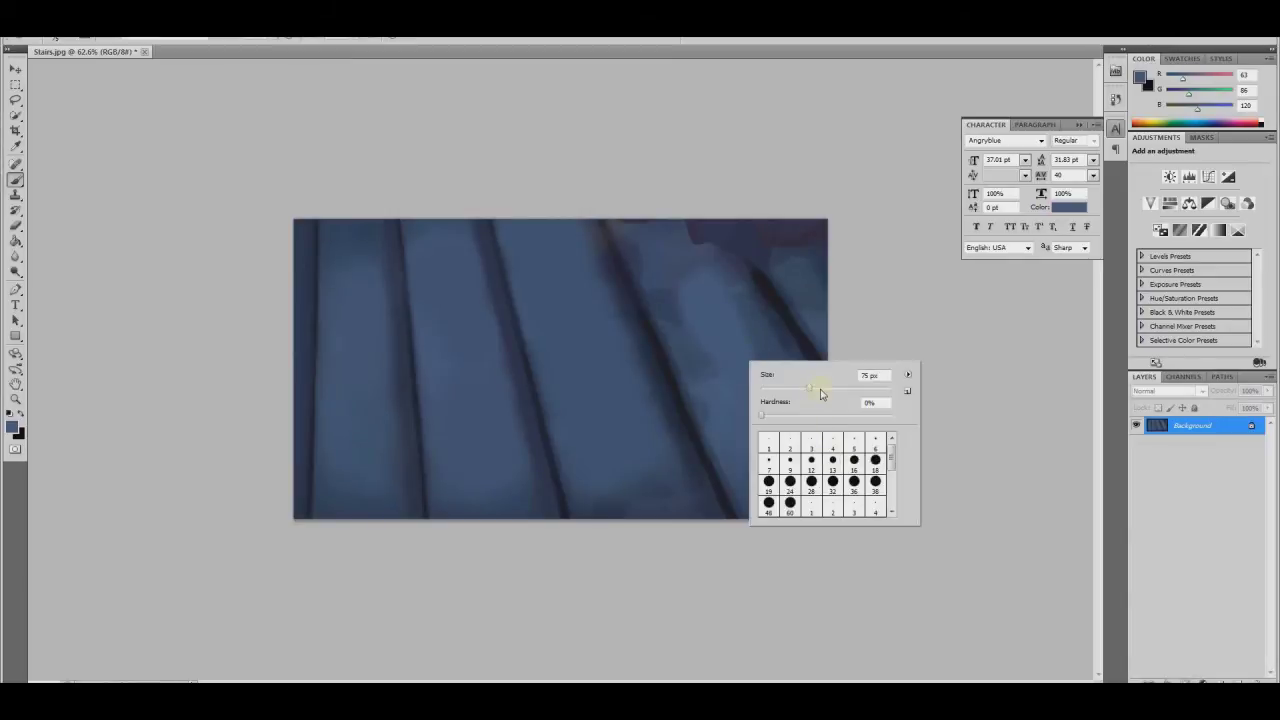
click(709, 371)
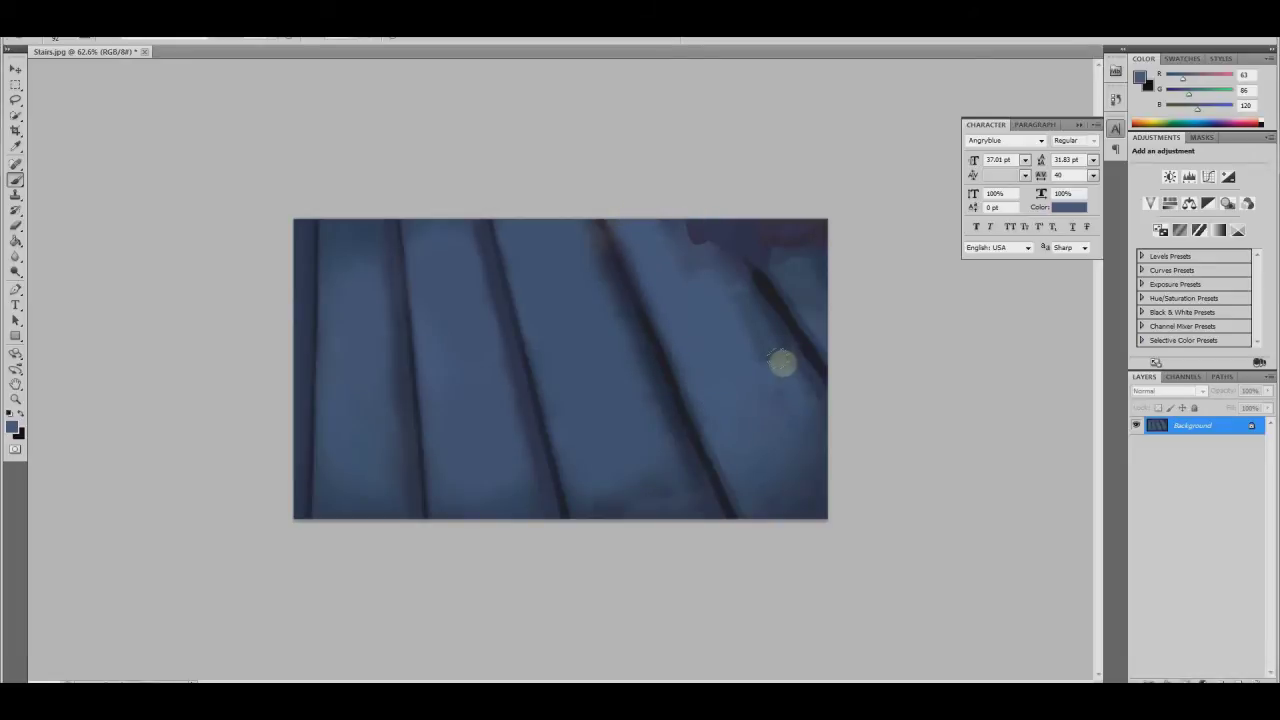
drag(680, 206, 666, 217)
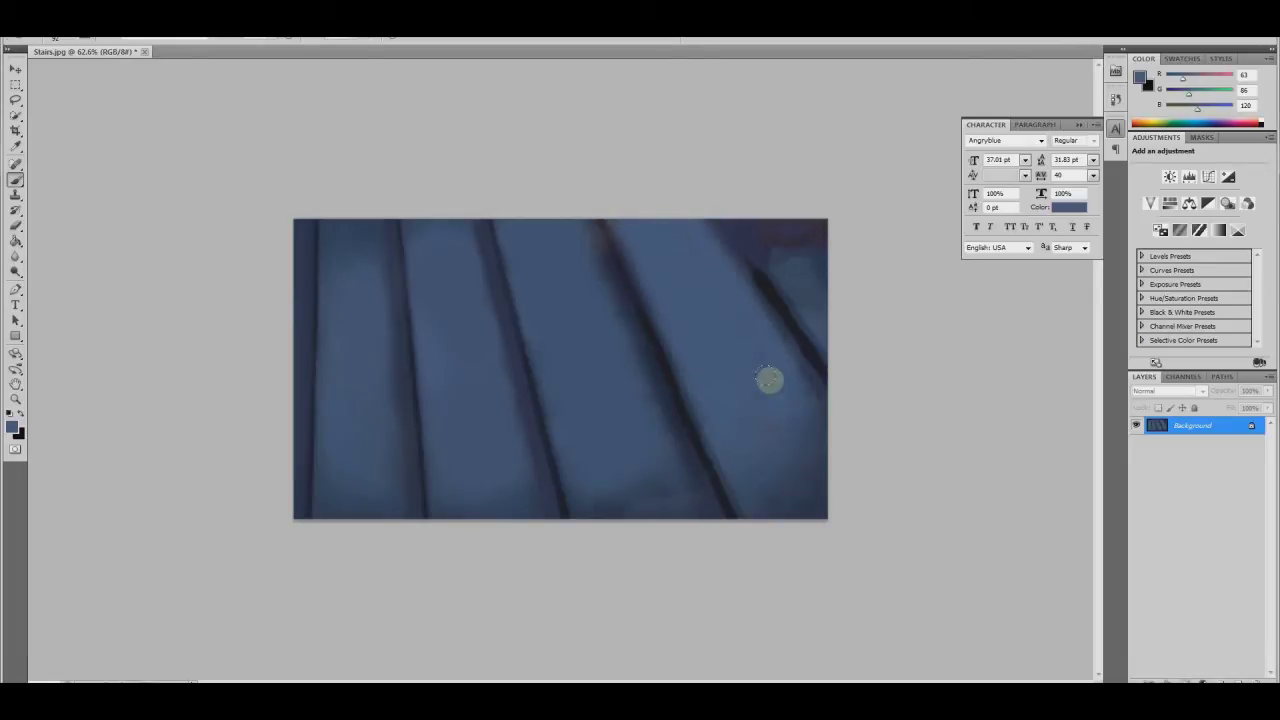
With a smaller brush and sampled dark navy, paint a straight dark line along the stair edge
alt+click(666, 401)
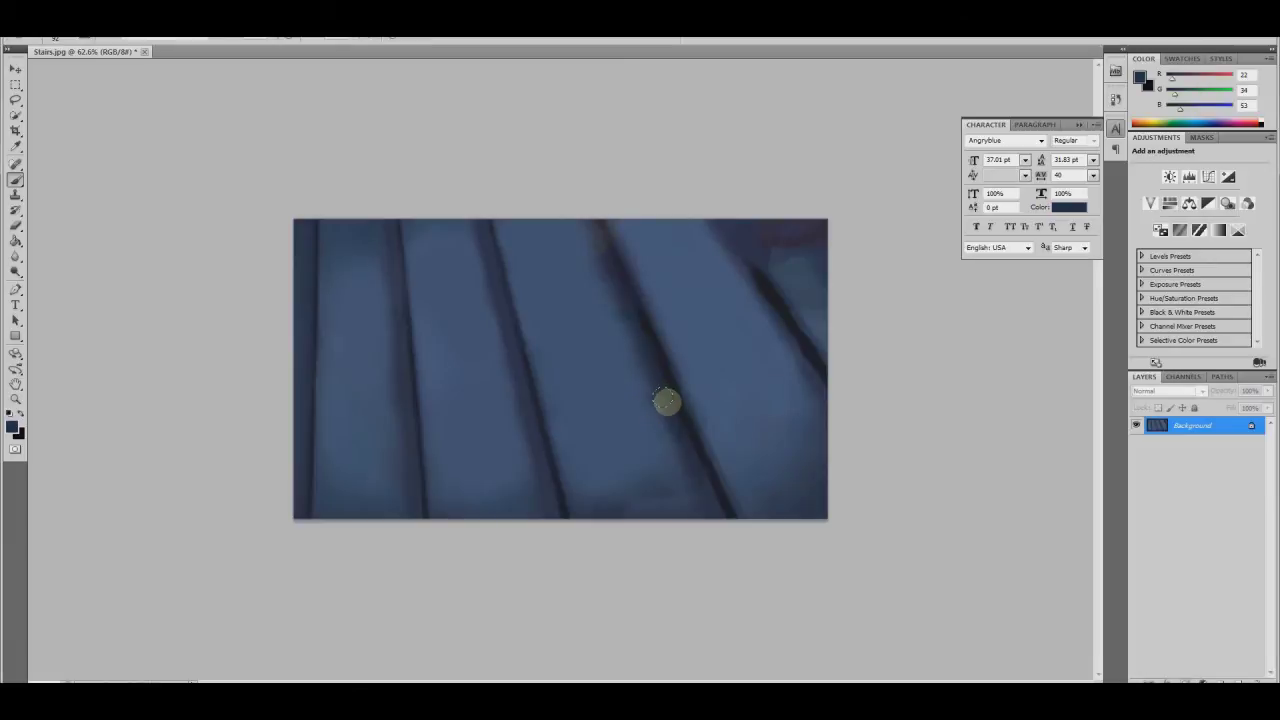
right_click(666, 401)
drag(723, 432, 705, 432)
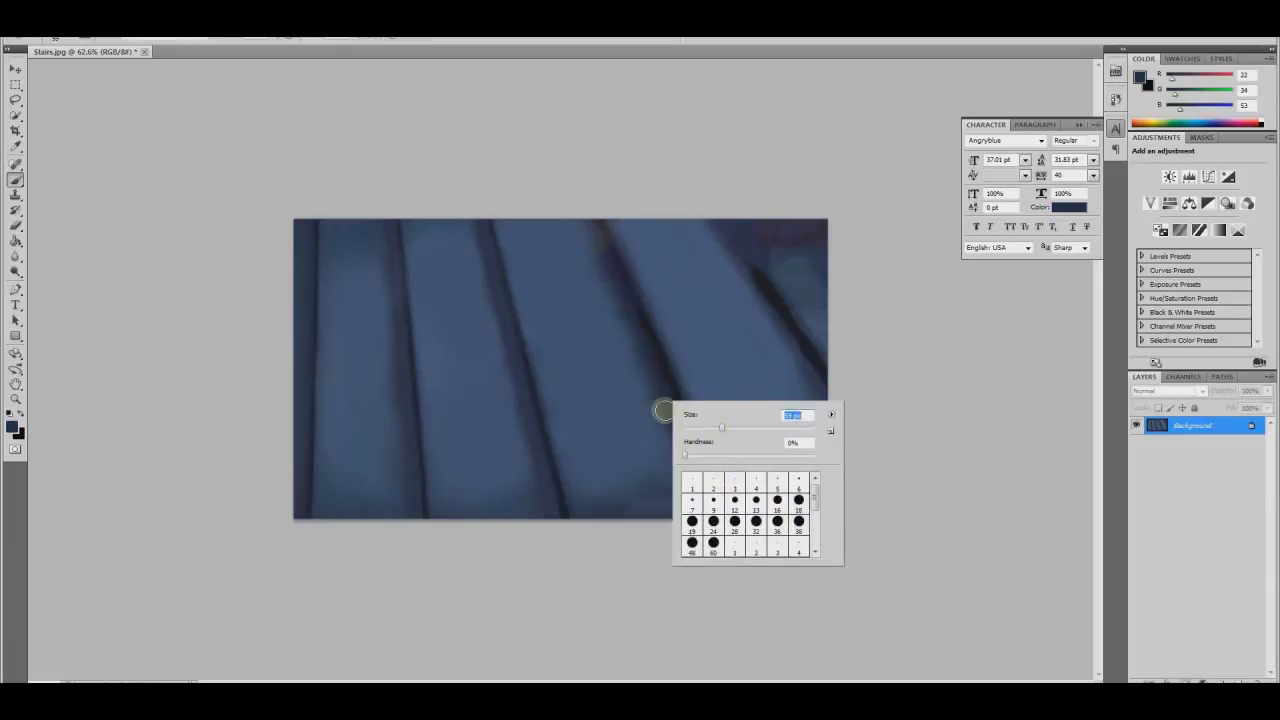
click(663, 398)
shift+click(585, 221)
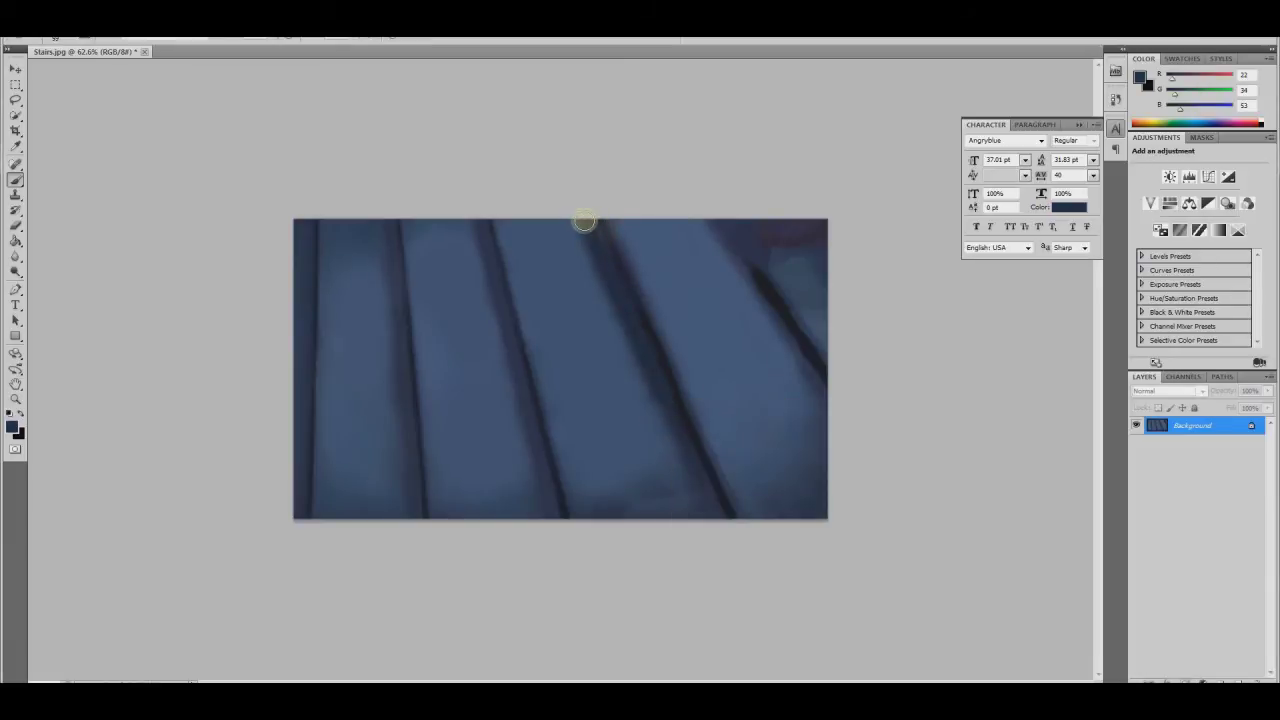
right_click(649, 283)
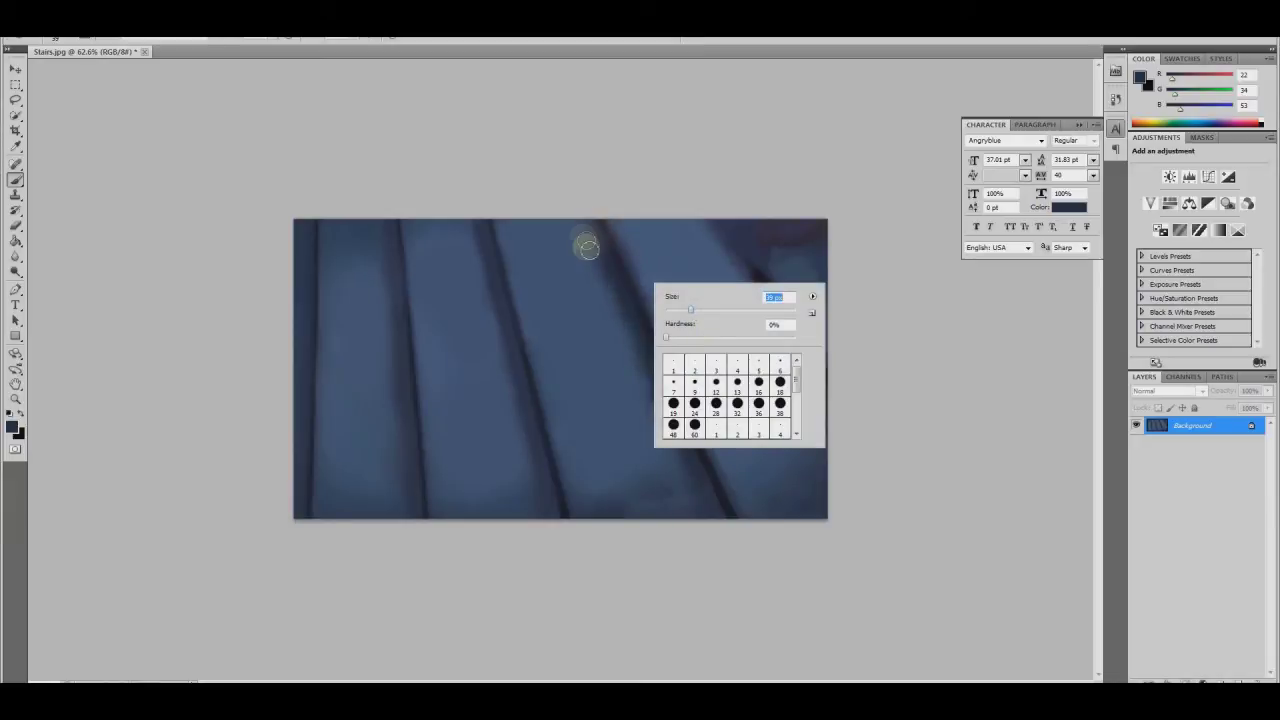
key(Return)
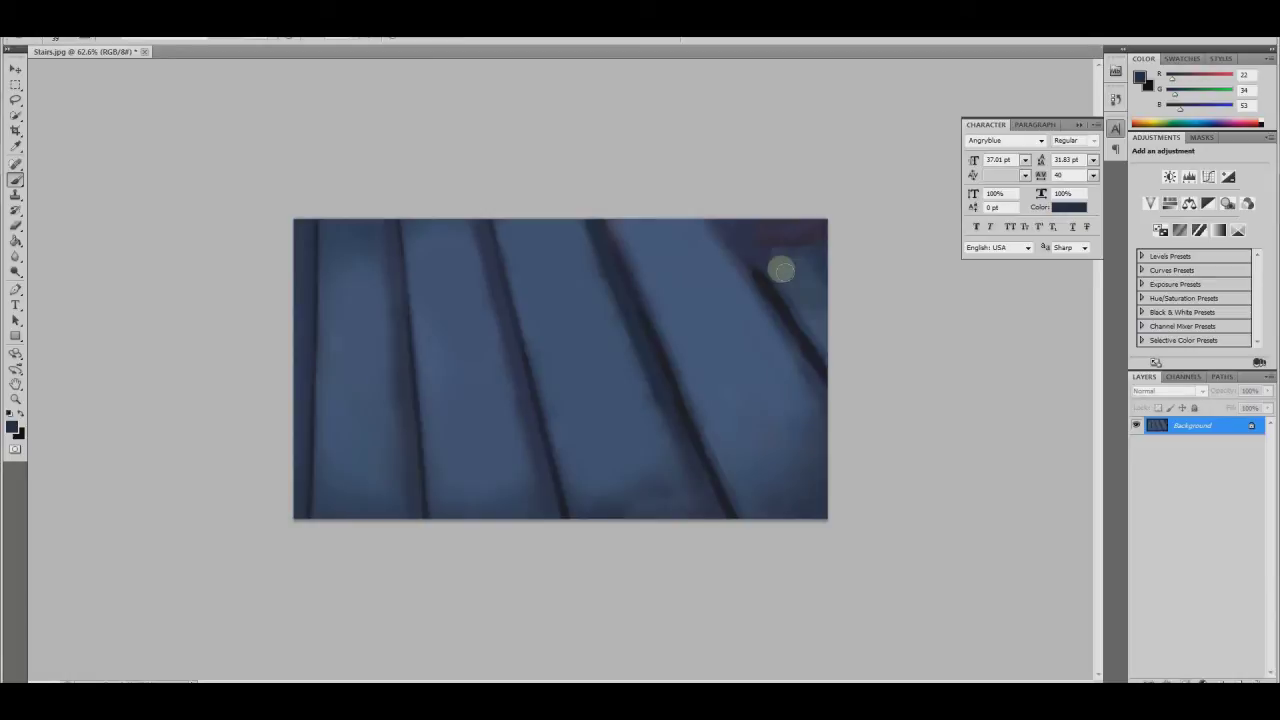
Darken the upper-right diagonal stair line with near-black, undoing and repainting the stroke
alt+click(808, 300)
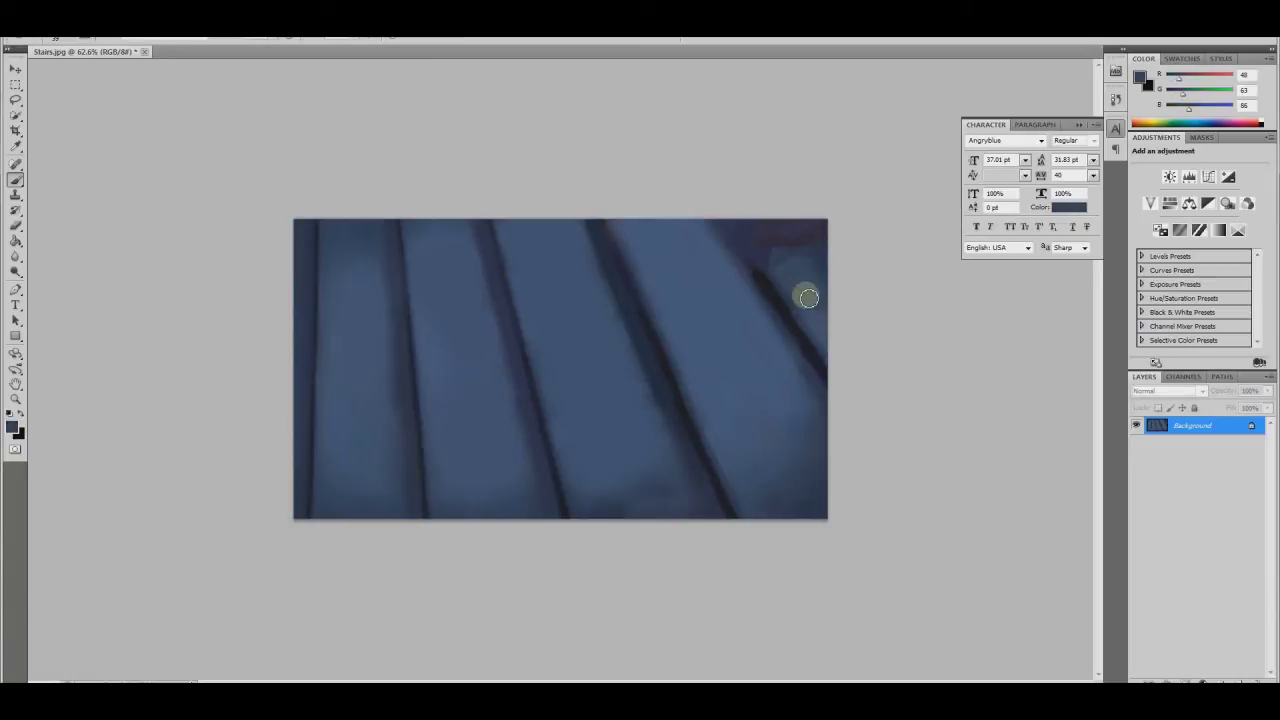
right_click(811, 280)
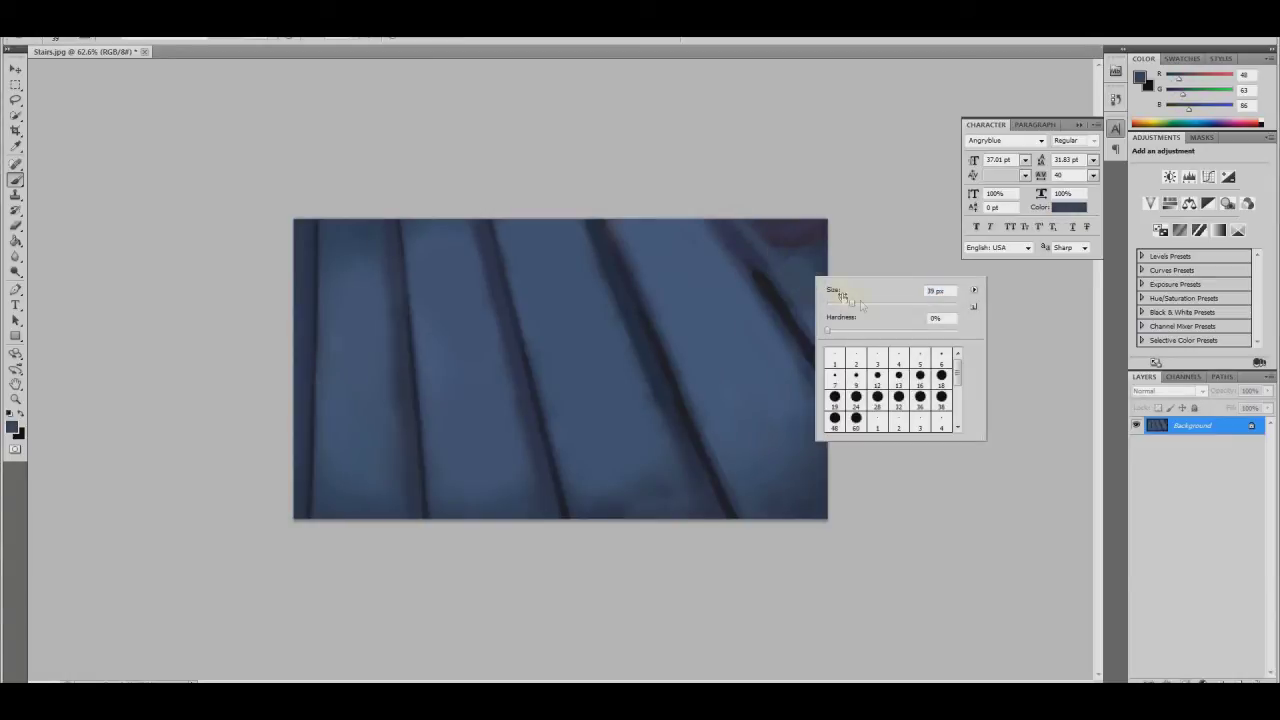
key(Return)
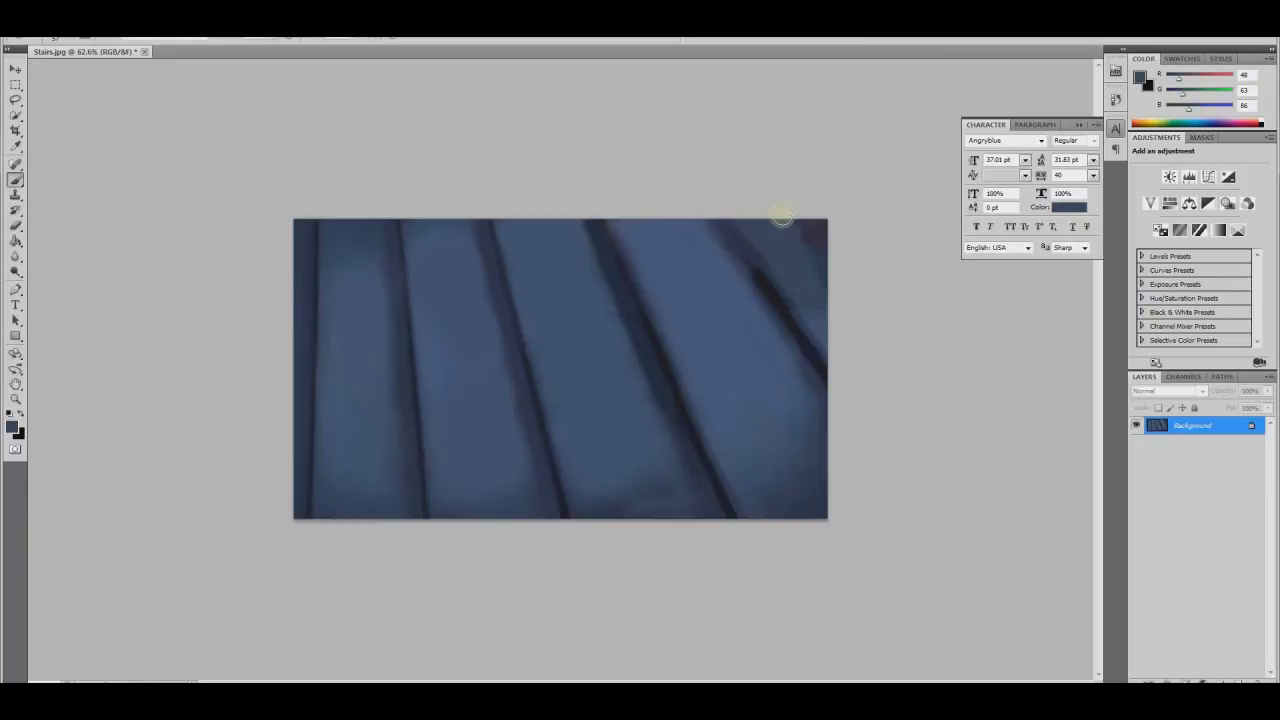
alt+click(769, 293)
drag(769, 288, 709, 209)
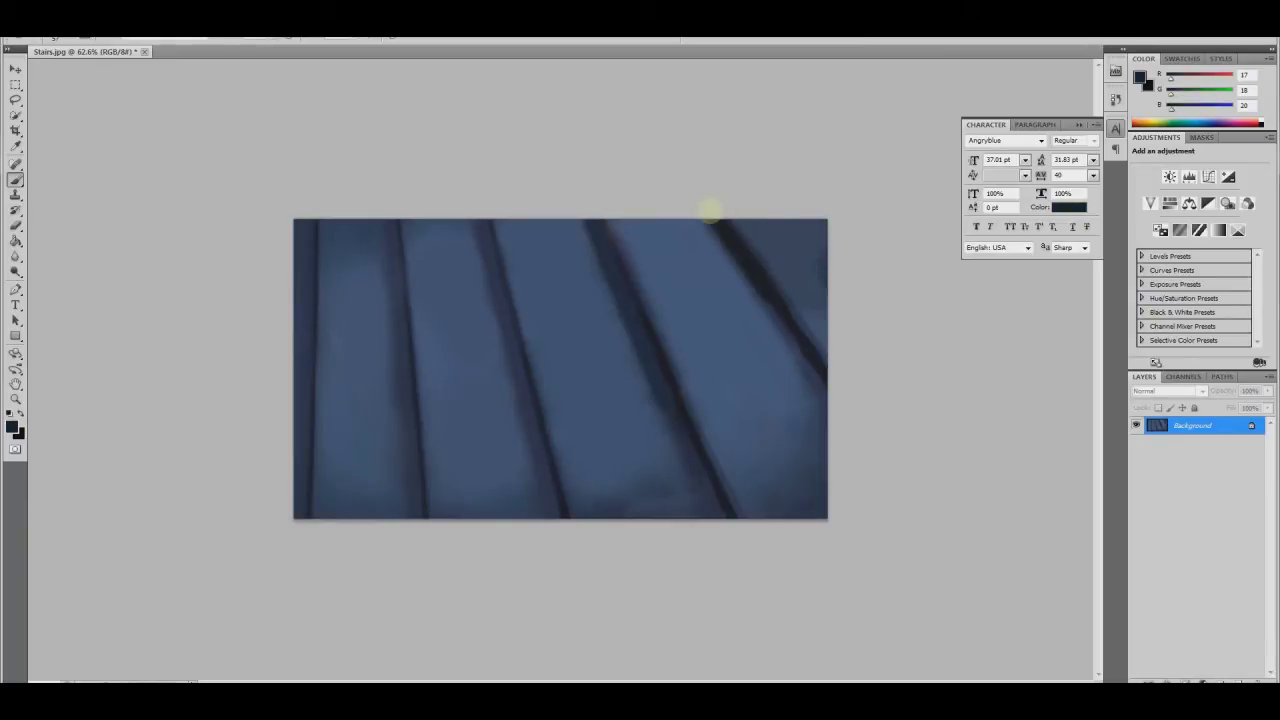
key(ctrl+z)
right_click(768, 283)
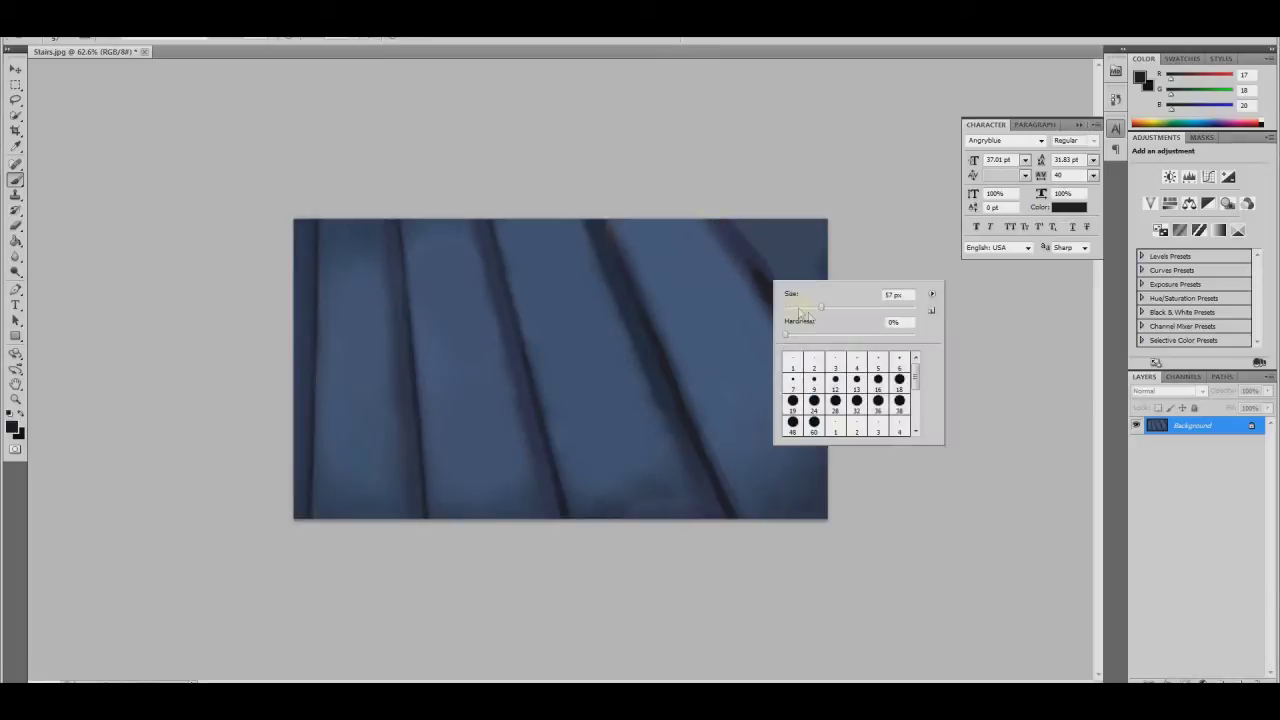
click(754, 274)
drag(737, 240, 714, 214)
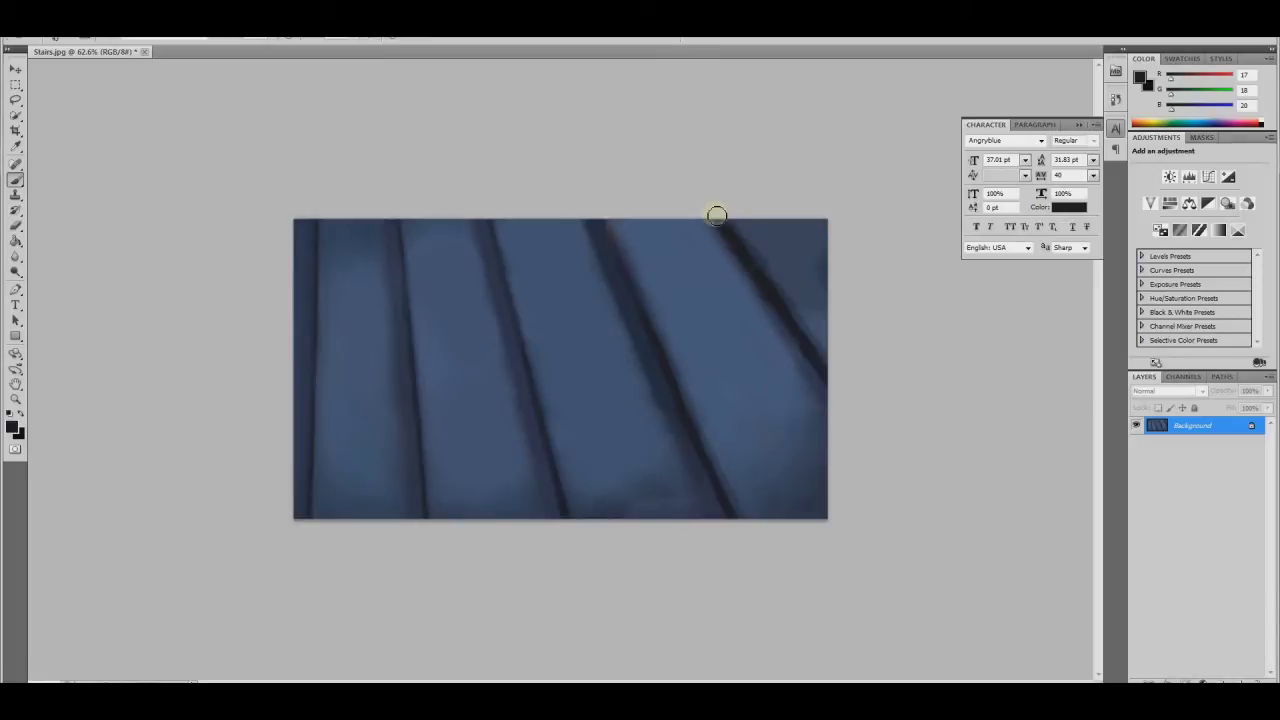
click(15, 257)
Pick the Dodge/Burn toning brush from the toolbar flyout and zoom out
click(15, 241)
click(15, 210)
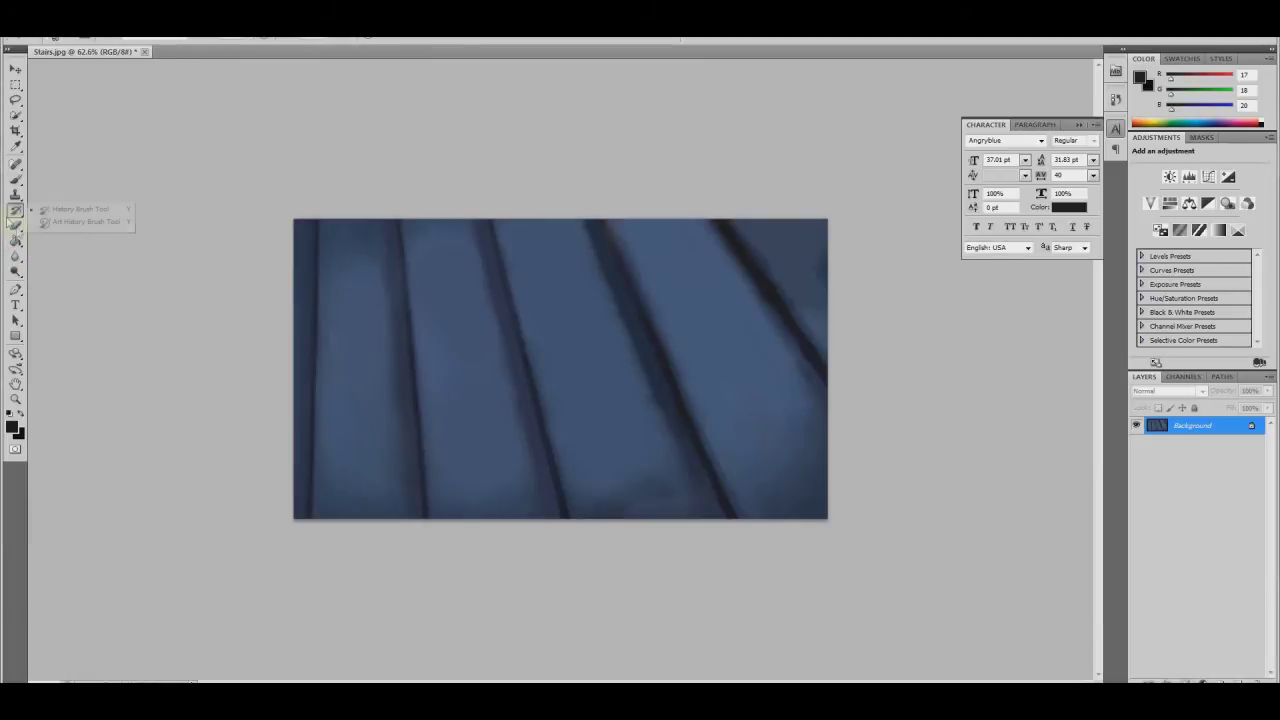
click(15, 271)
click(60, 287)
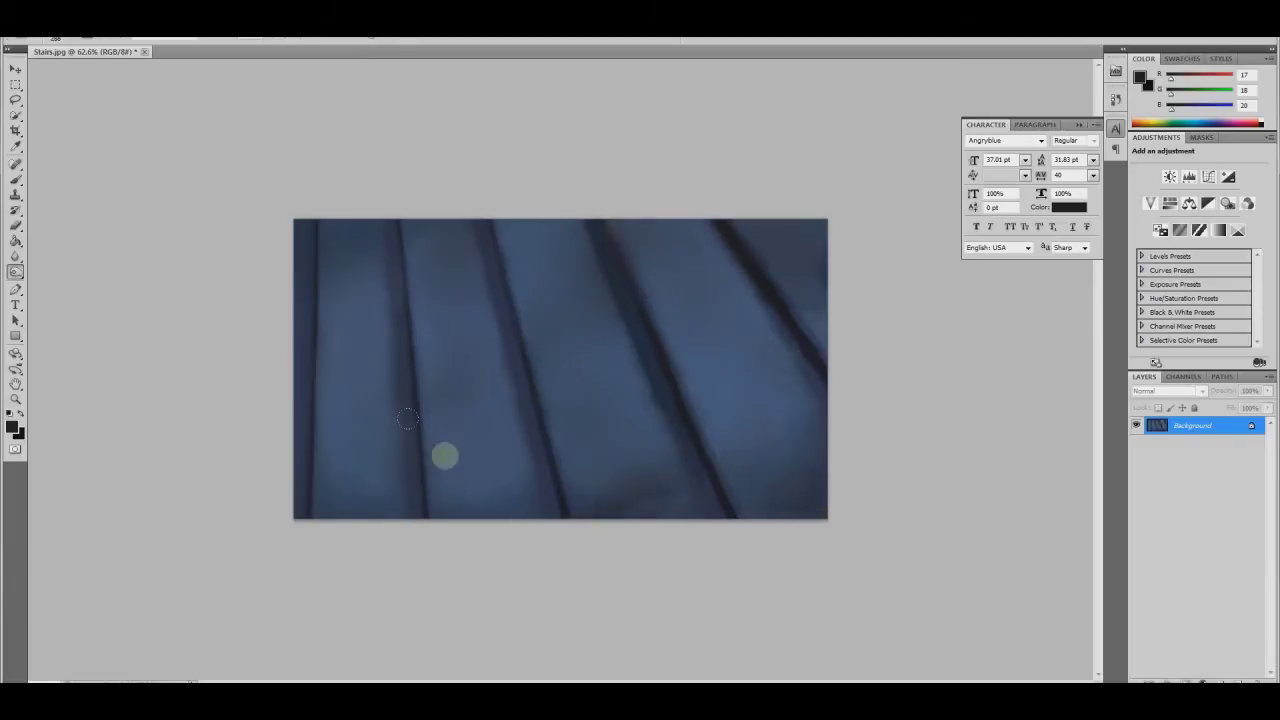
scroll(712, 392, down, 2)
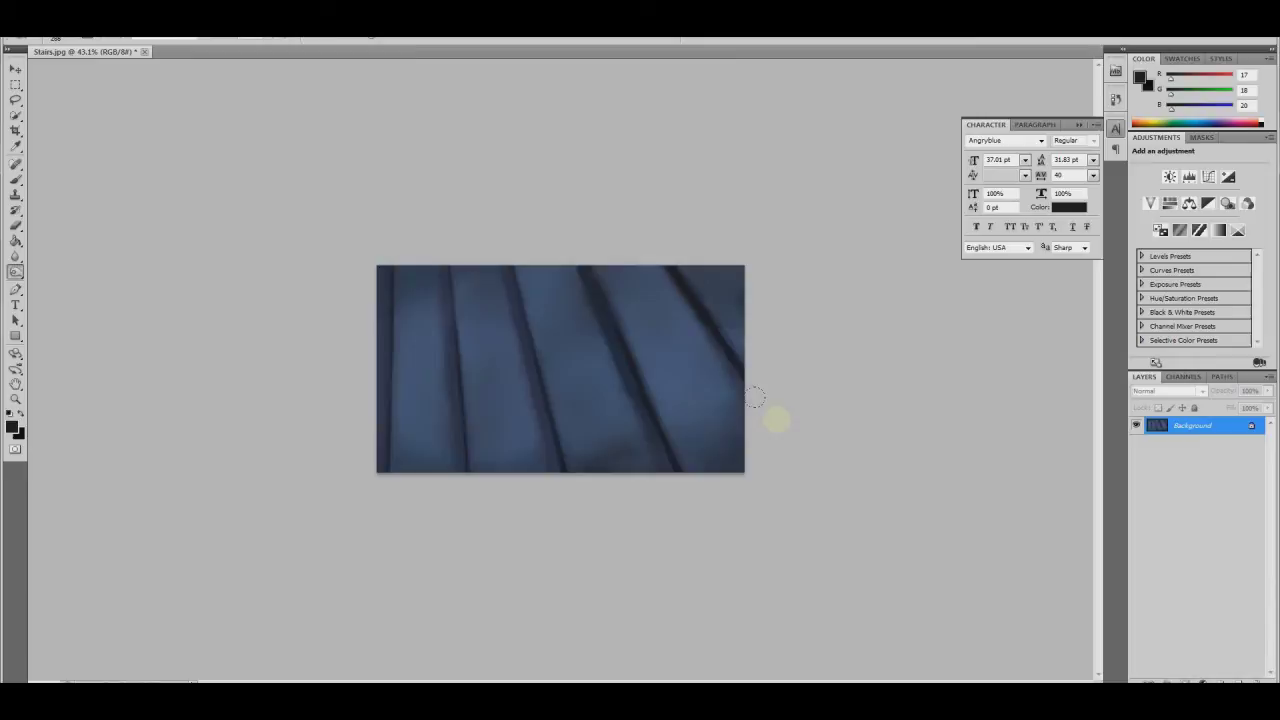
click(40, 30)
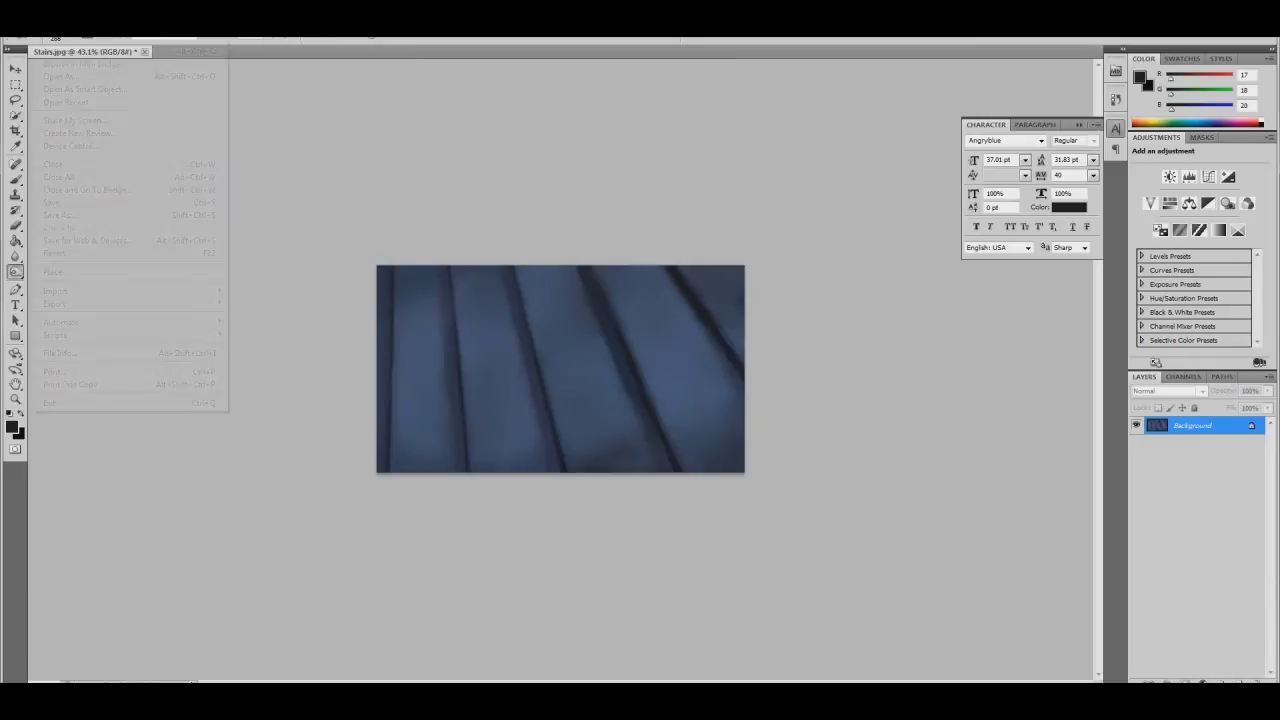
Select all, then create a blank 906×1000 document with its Background unlocked as Layer 0
click(128, 220)
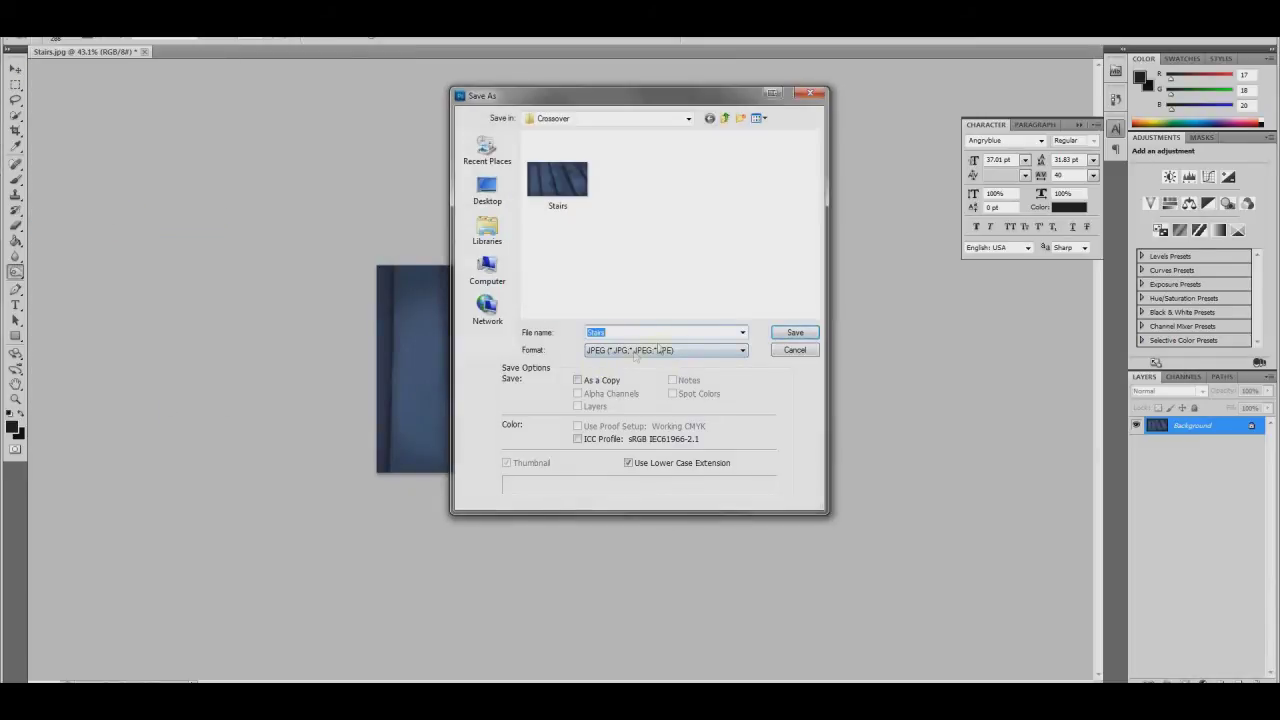
click(794, 350)
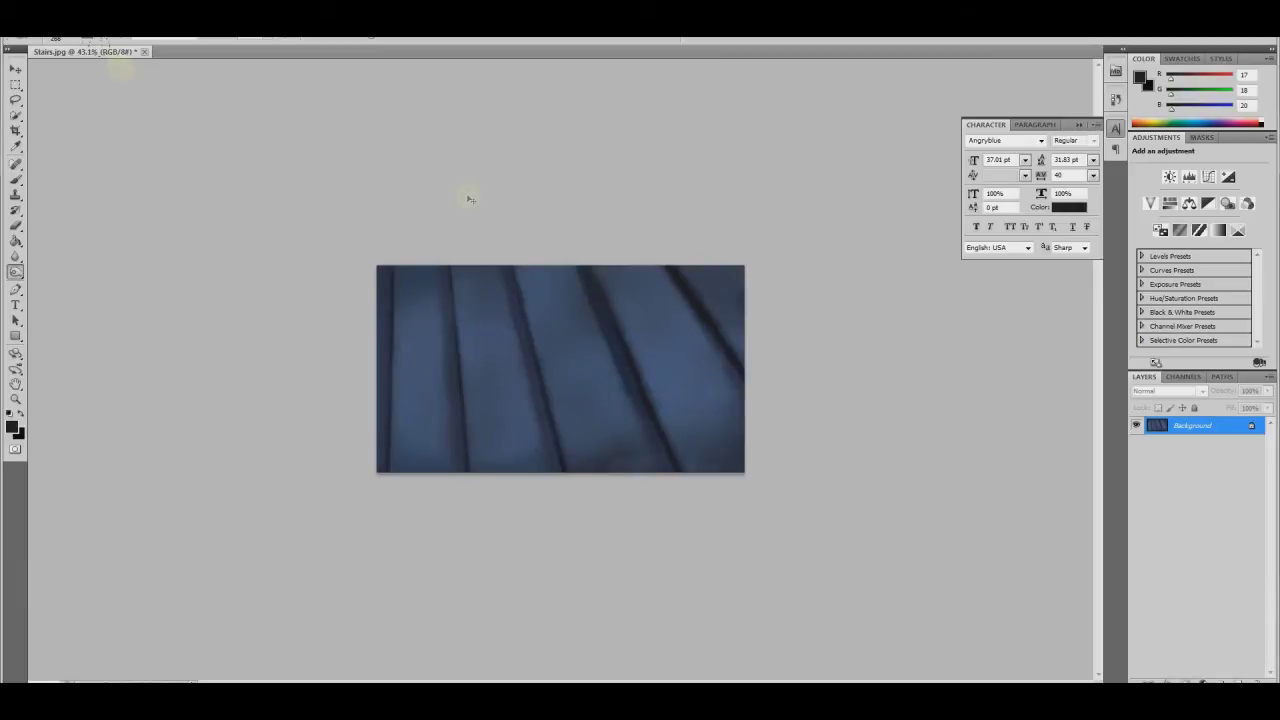
key(ctrl+a)
click(40, 30)
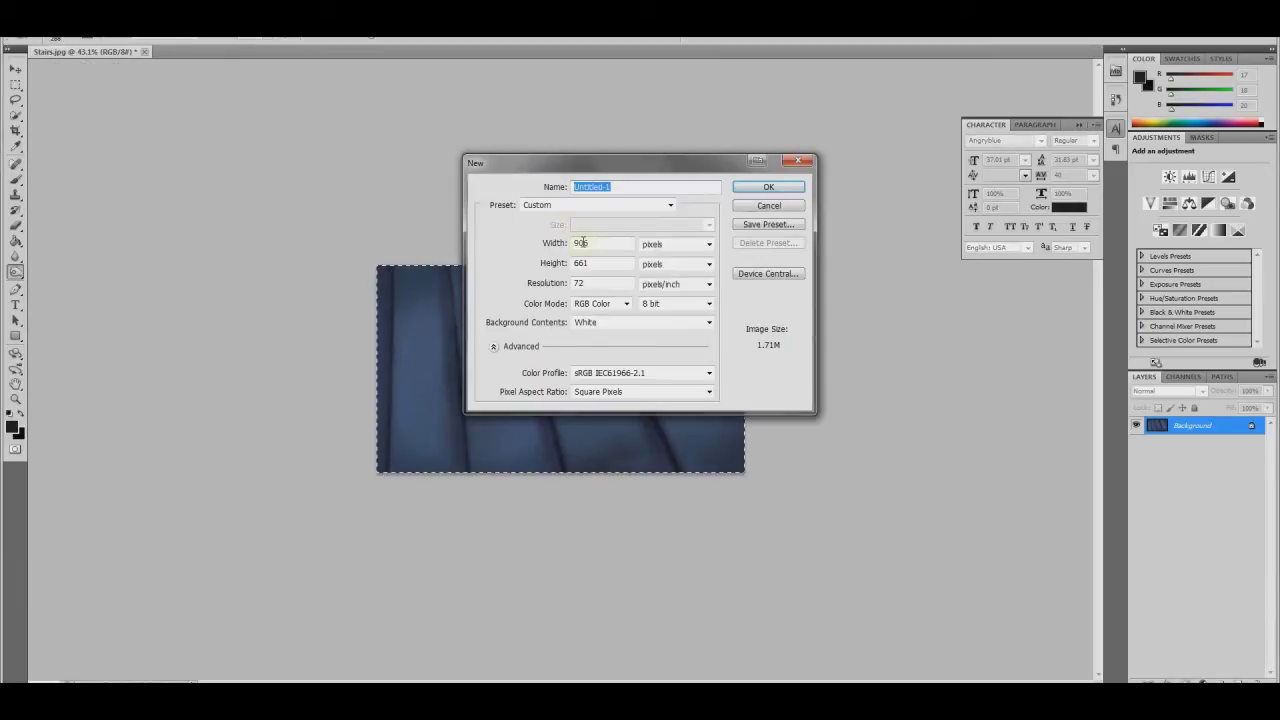
double_click(600, 262)
text(10)
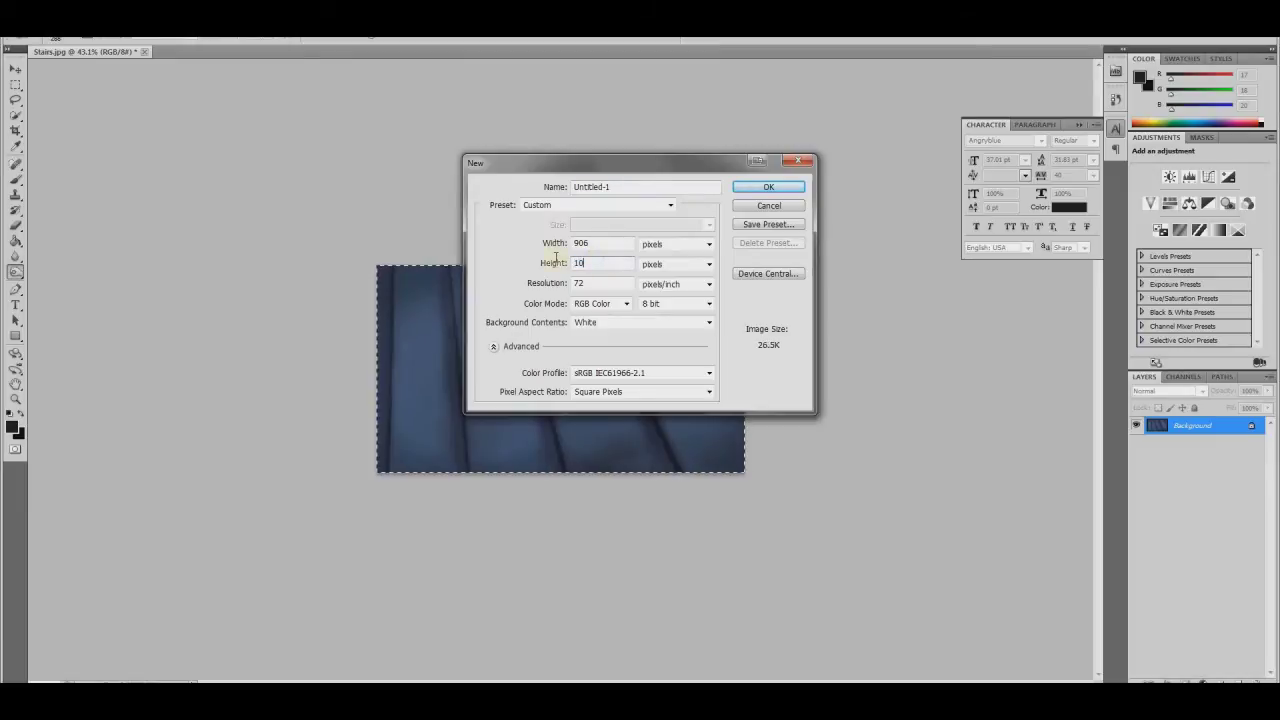
text(0)
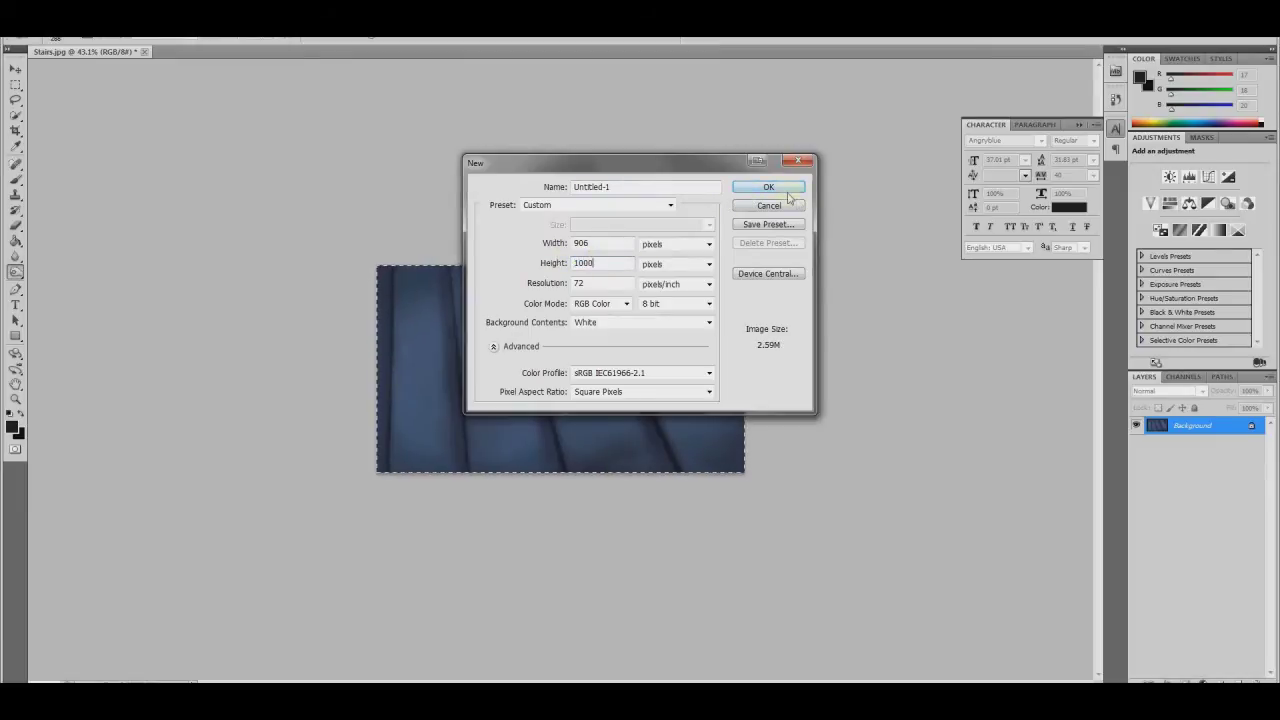
click(768, 188)
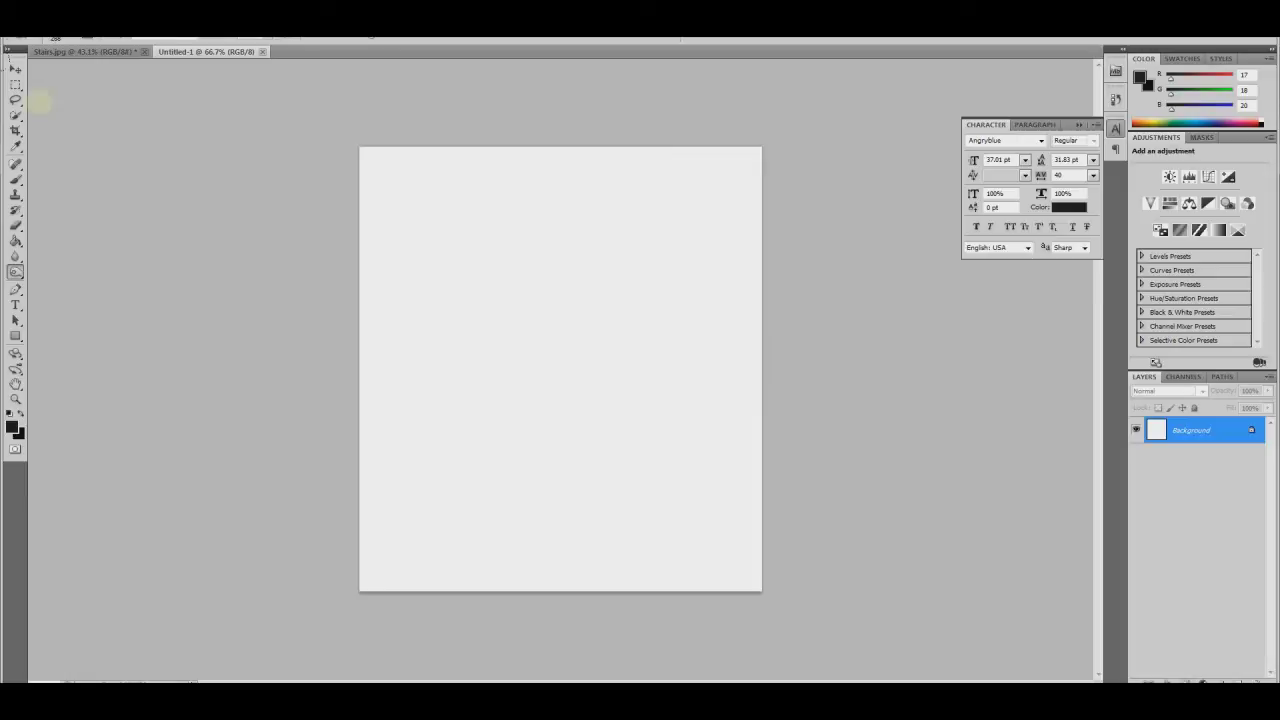
double_click(1185, 430)
click(748, 220)
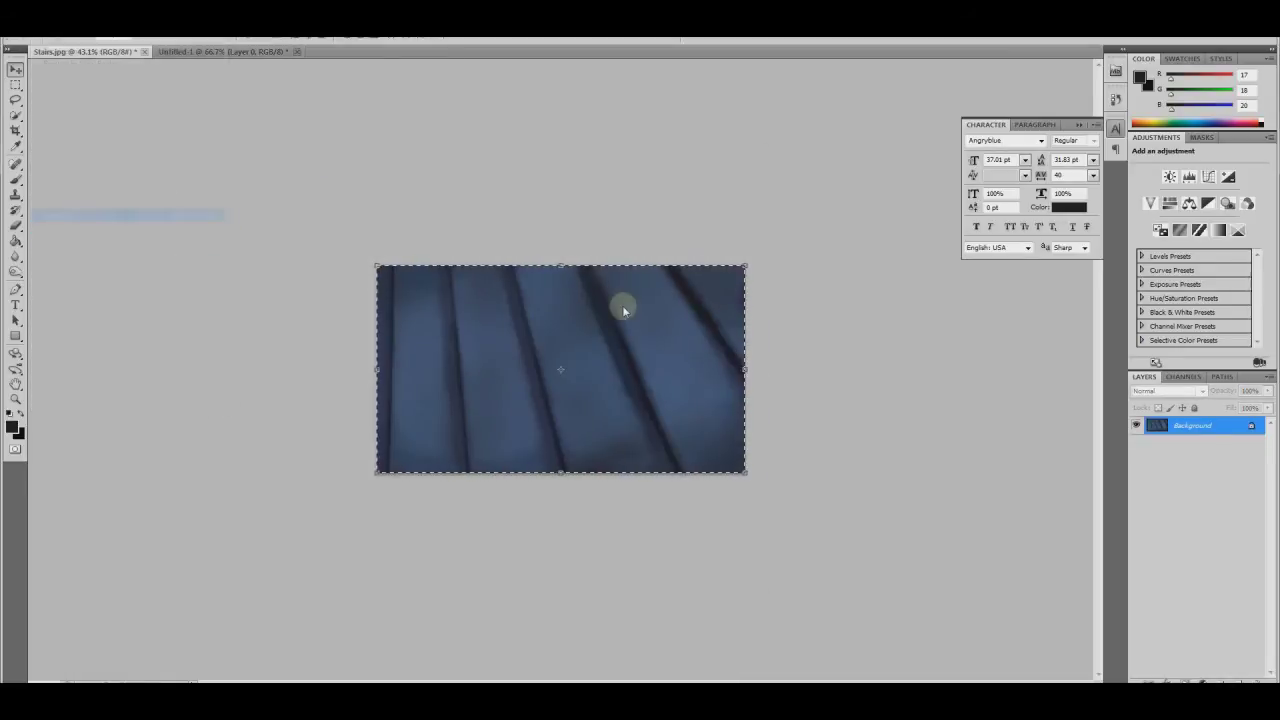
Save the retouched stairs as JPEG over Stairs.jpg and drag Stairs into the new document
click(612, 350)
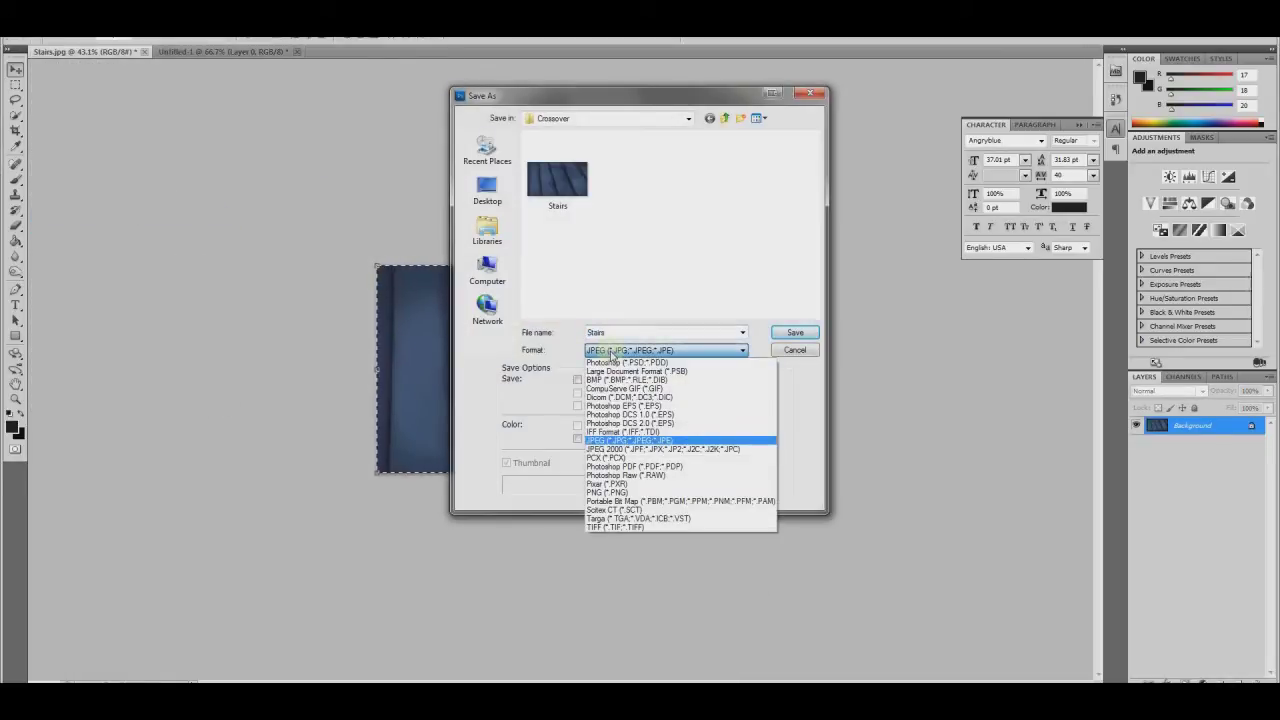
click(612, 352)
click(795, 332)
click(609, 266)
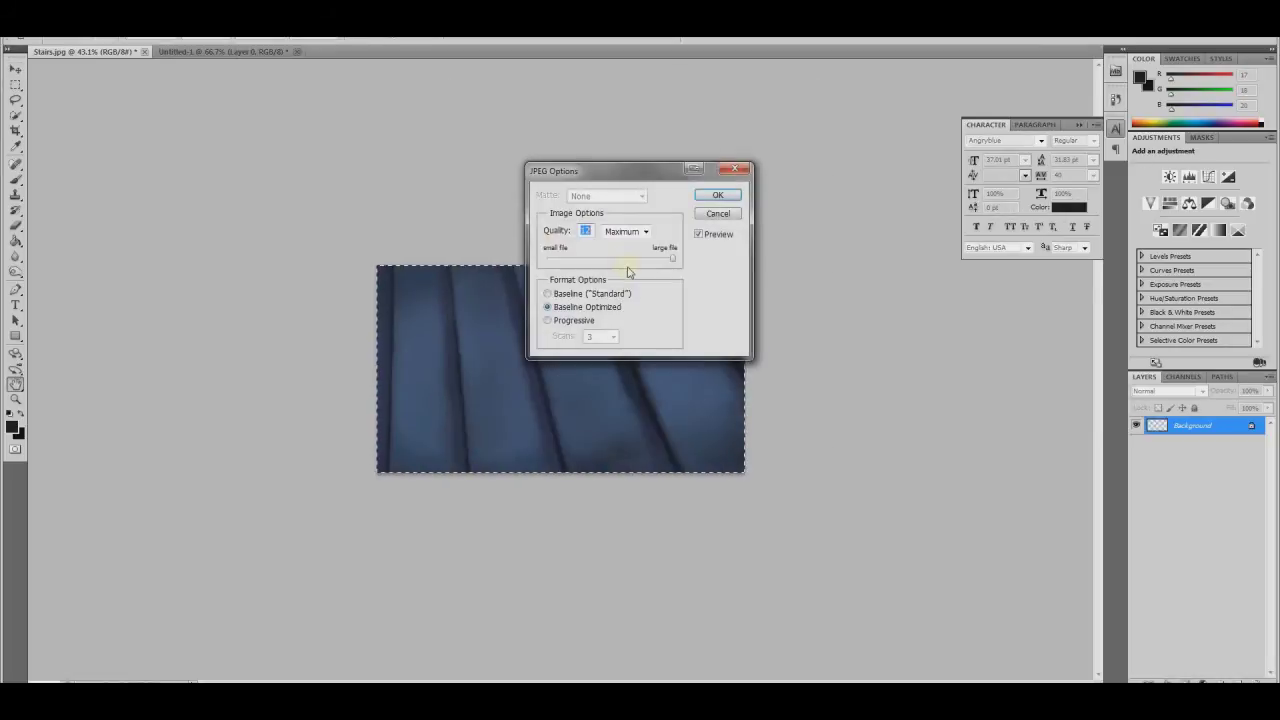
click(717, 195)
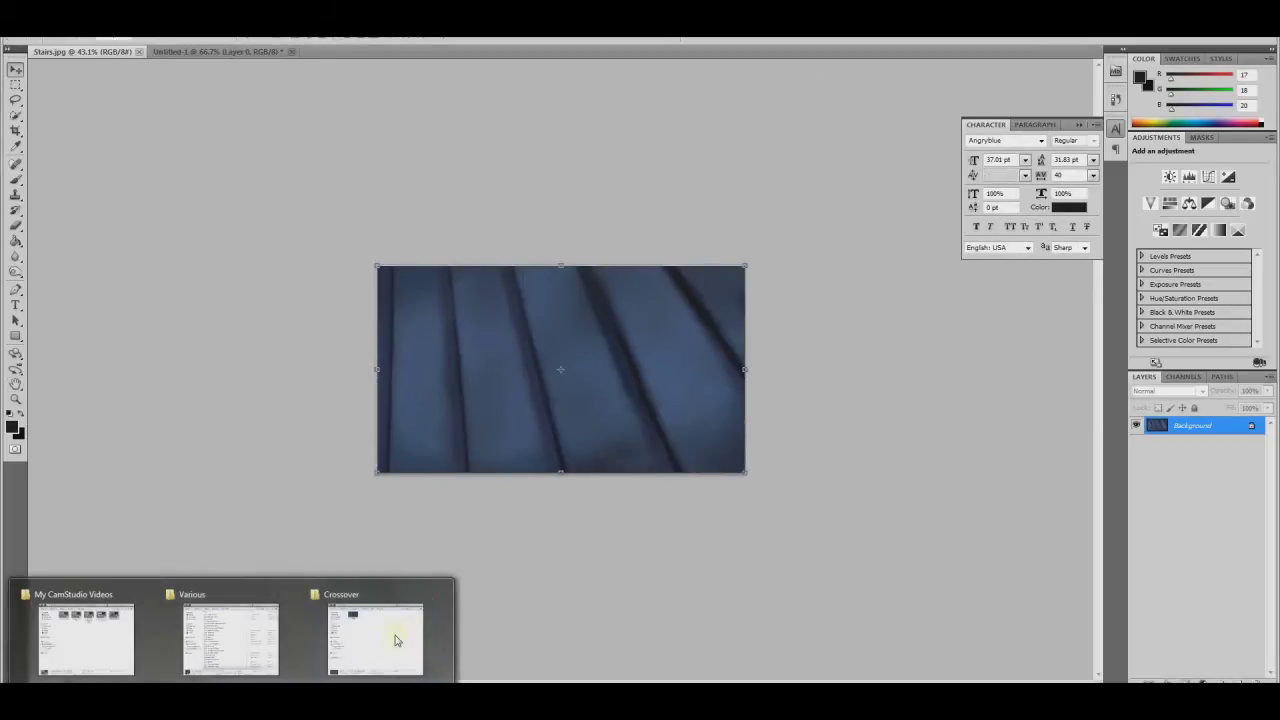
click(395, 640)
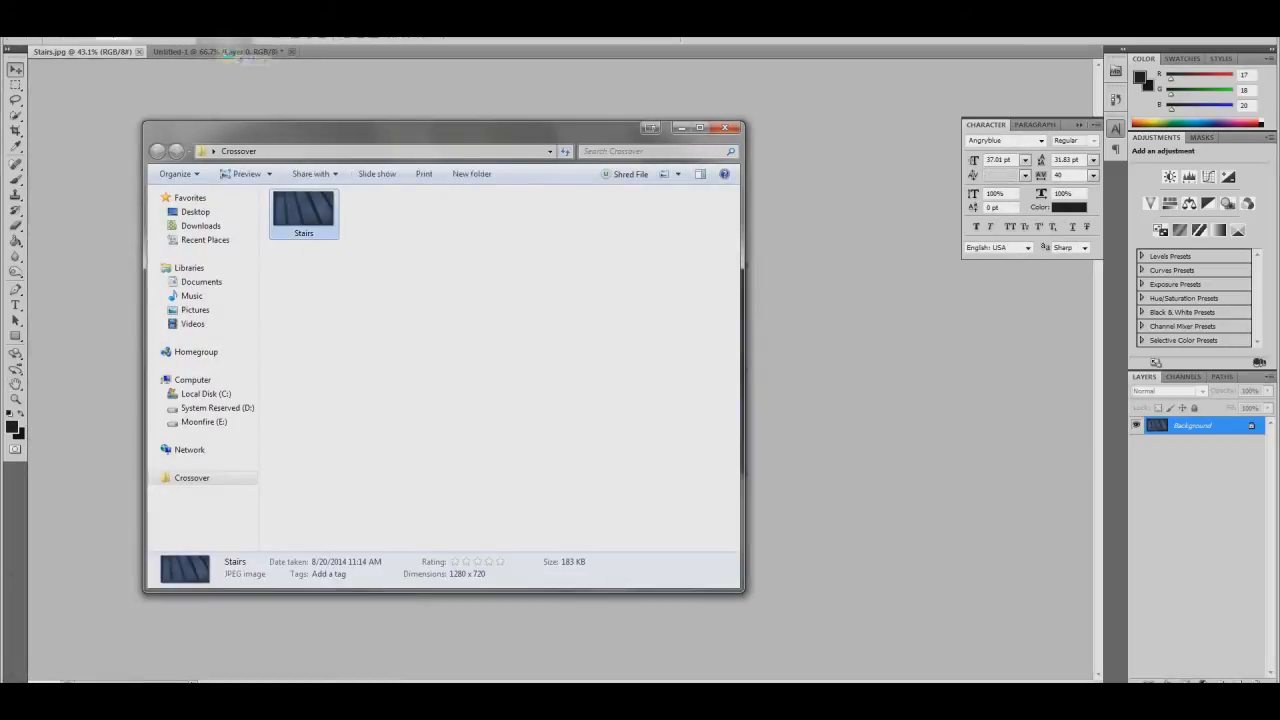
drag(316, 206, 507, 323)
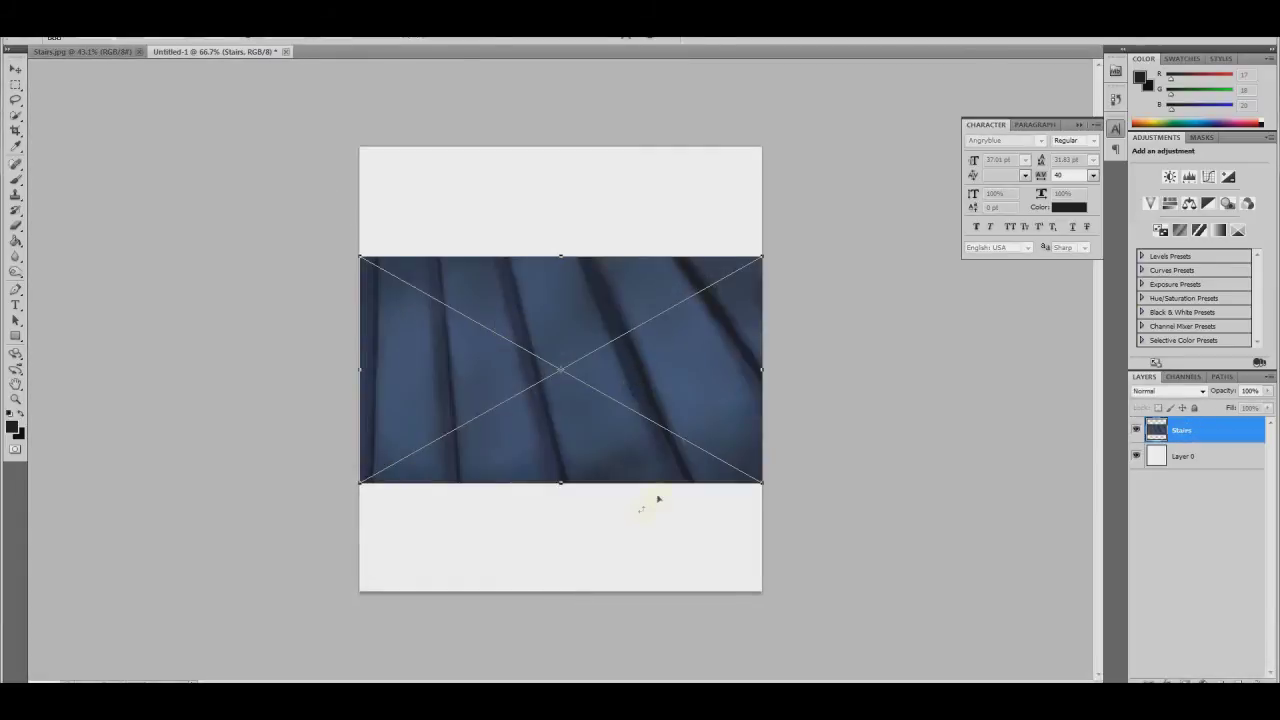
Rotate the placed stairs image upright and commit the placement
drag(638, 506, 713, 321)
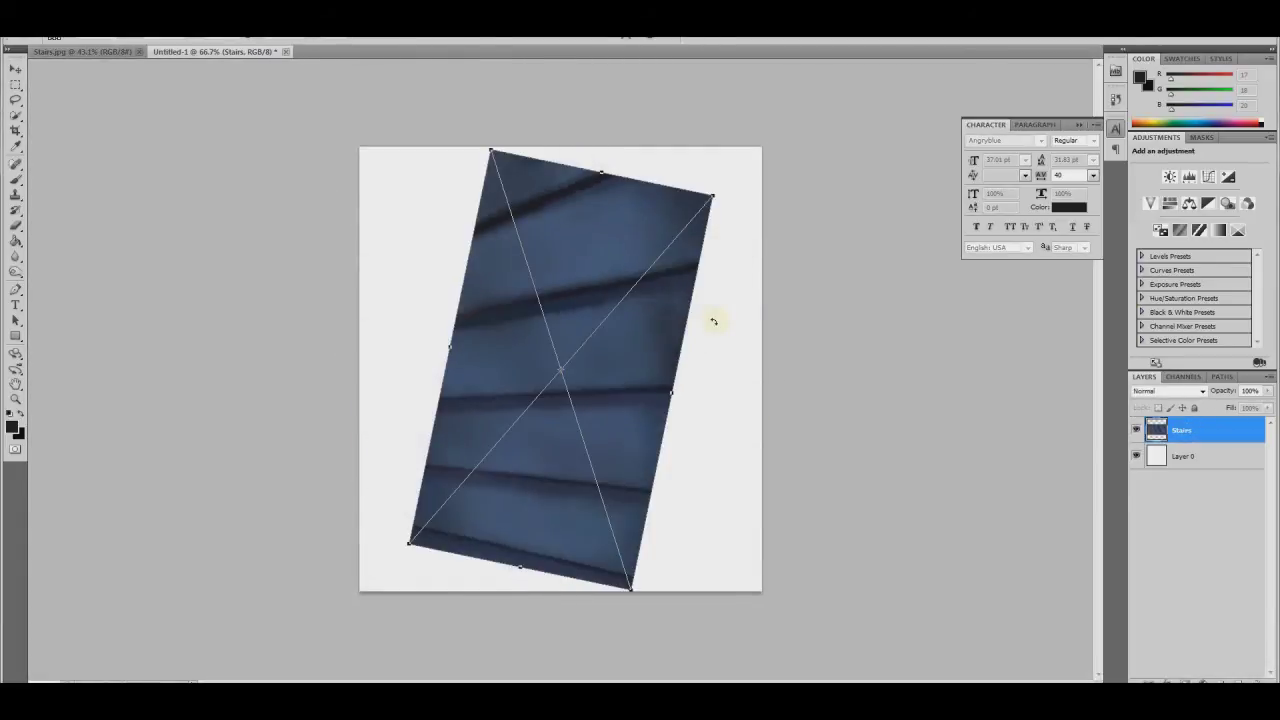
mouse_move(713, 319)
mouse_down()
mouse_move(703, 276)
mouse_move(713, 284)
mouse_up()
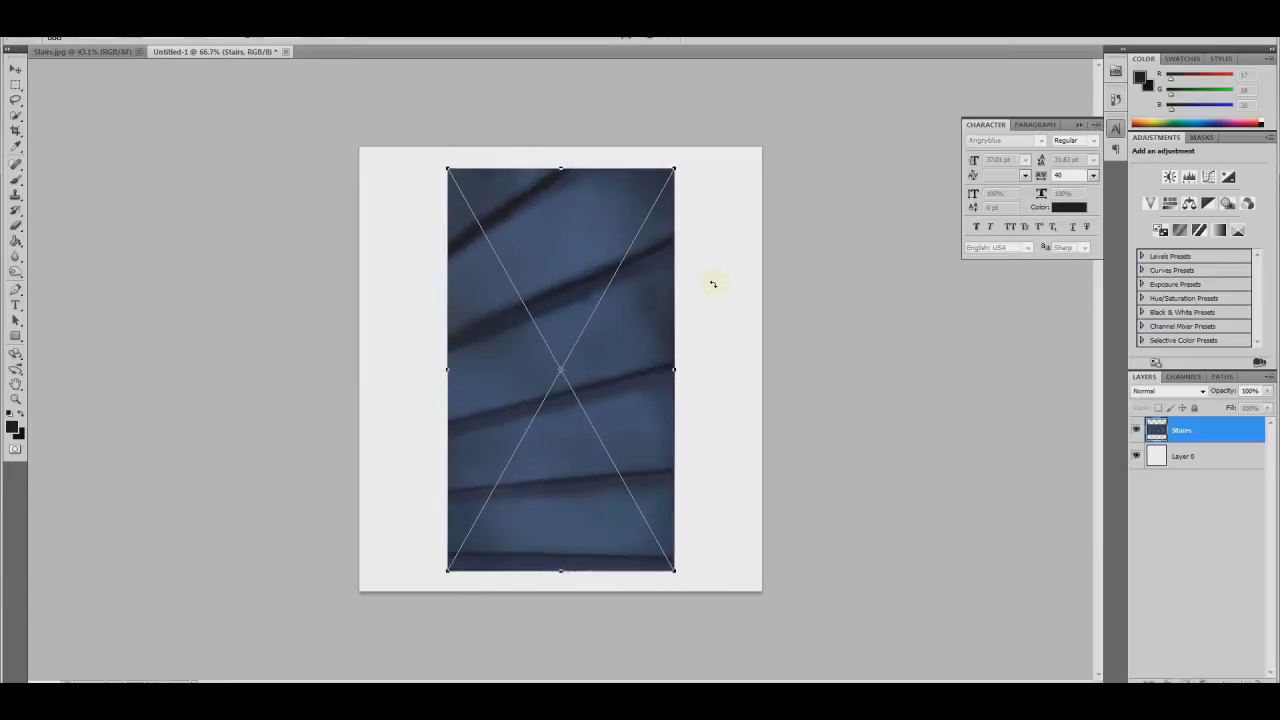
click(16, 70)
key(Return)
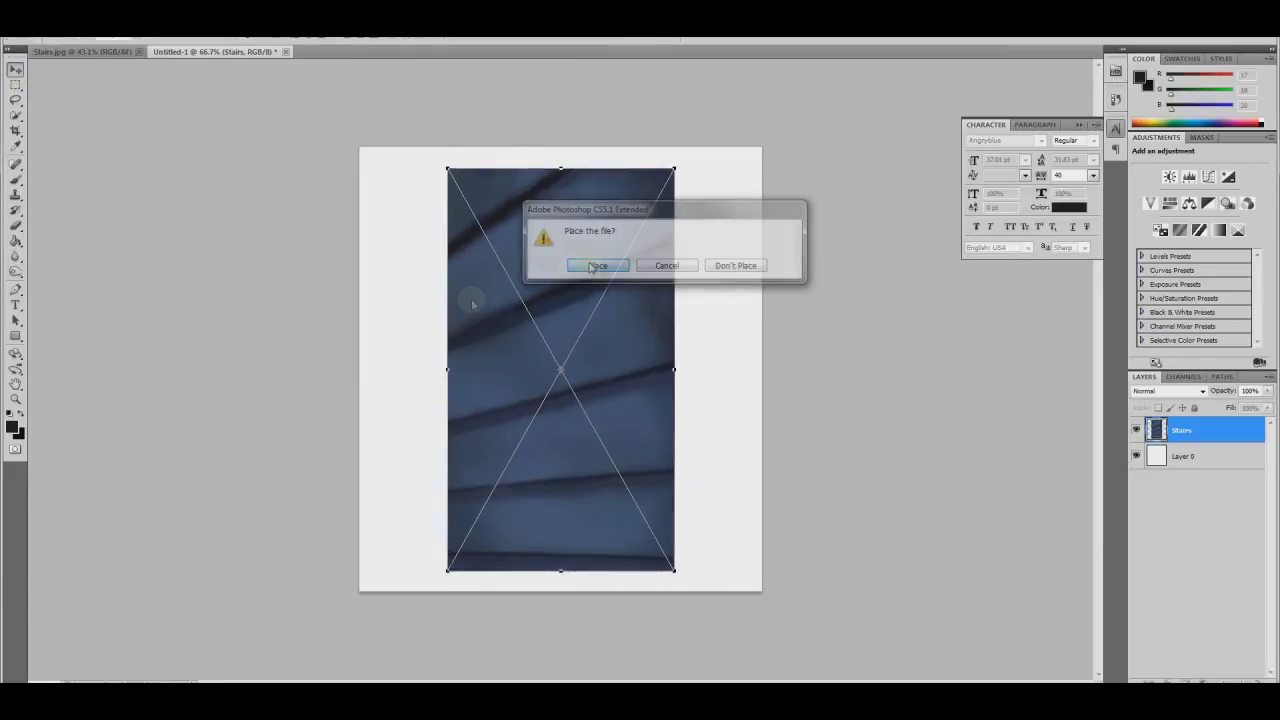
Stretch the stairs past the canvas edges, tilt it diagonally clockwise, and apply the transform
drag(452, 370, 367, 358)
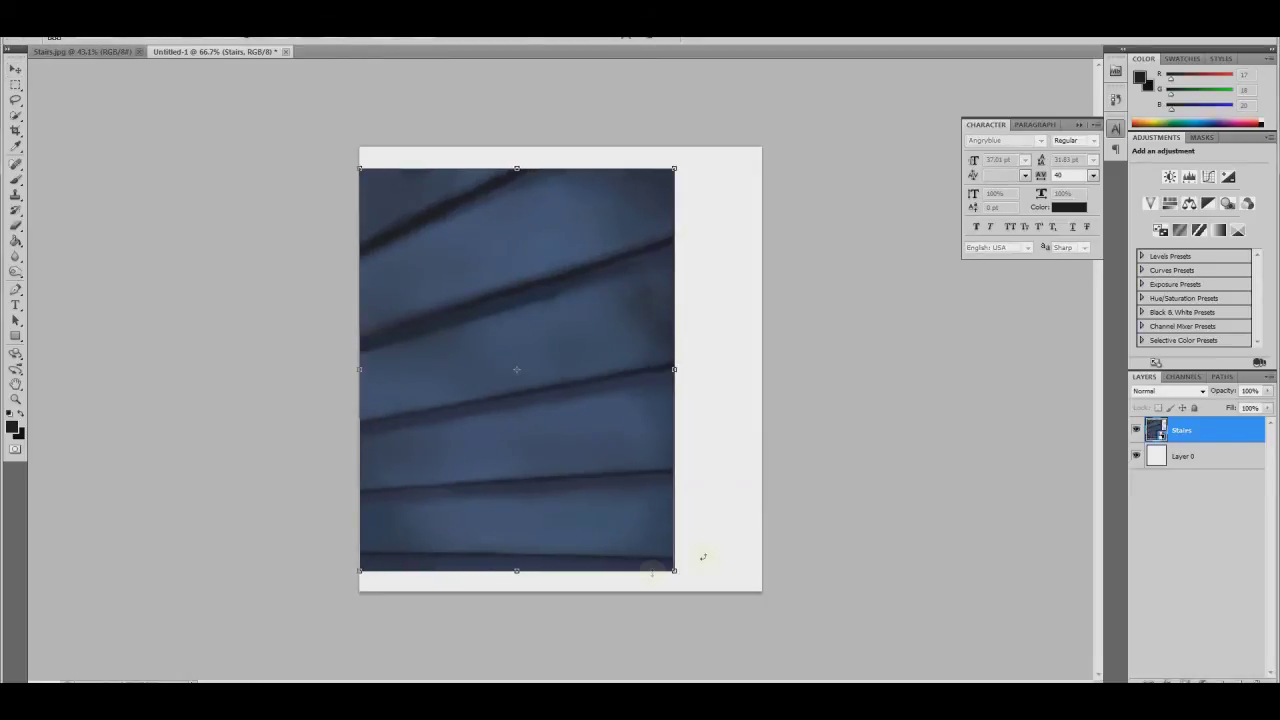
drag(665, 573, 762, 602)
drag(360, 169, 347, 127)
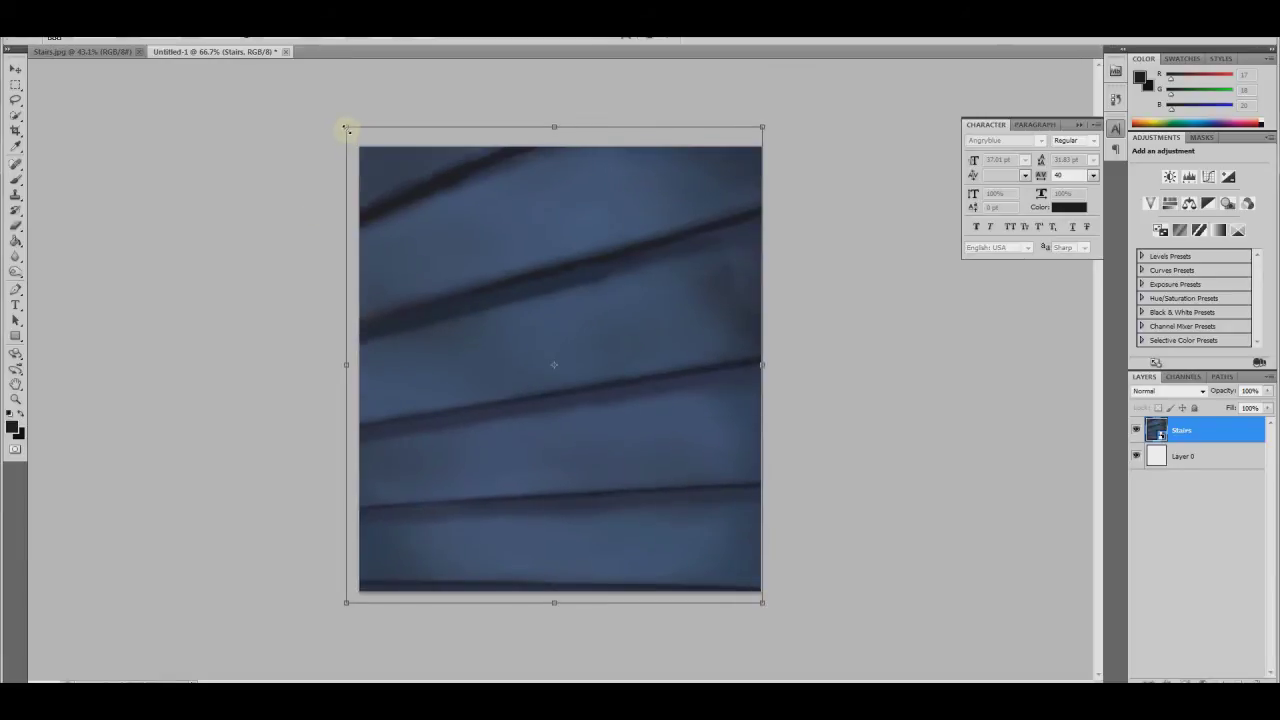
drag(794, 233, 822, 309)
mouse_move(830, 352)
mouse_down()
mouse_move(833, 391)
mouse_move(805, 475)
mouse_up()
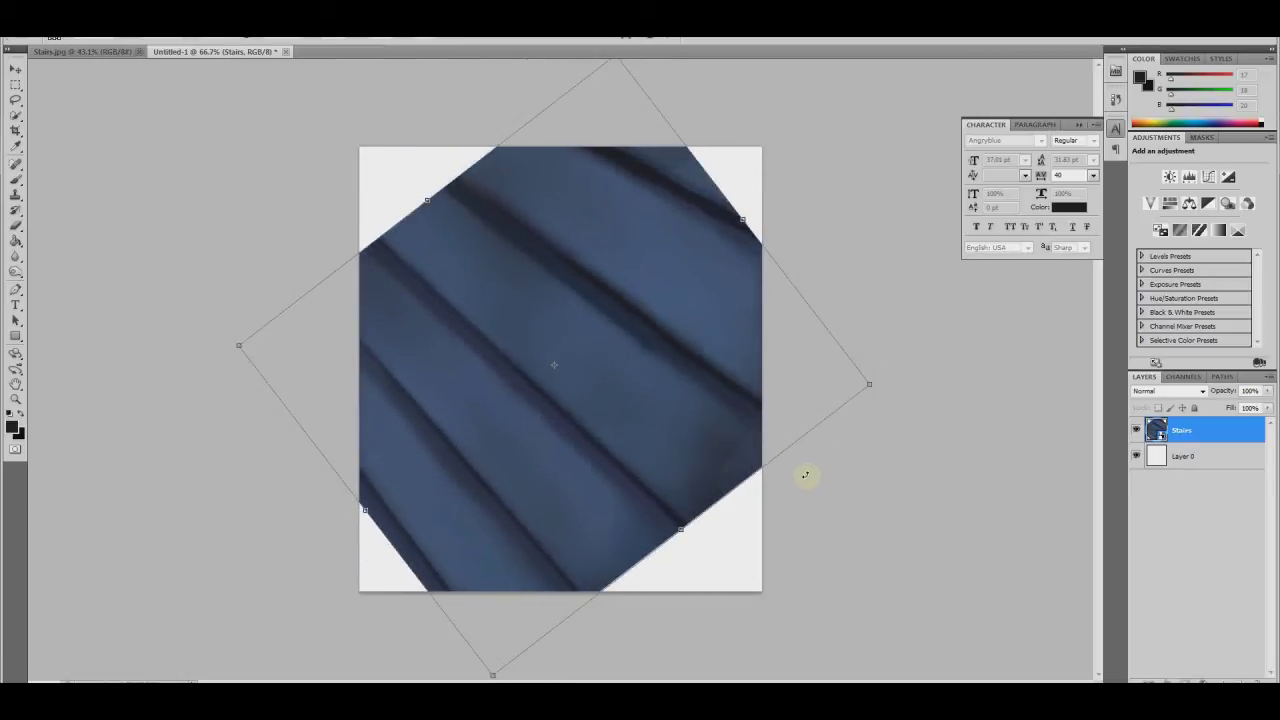
drag(871, 383, 935, 347)
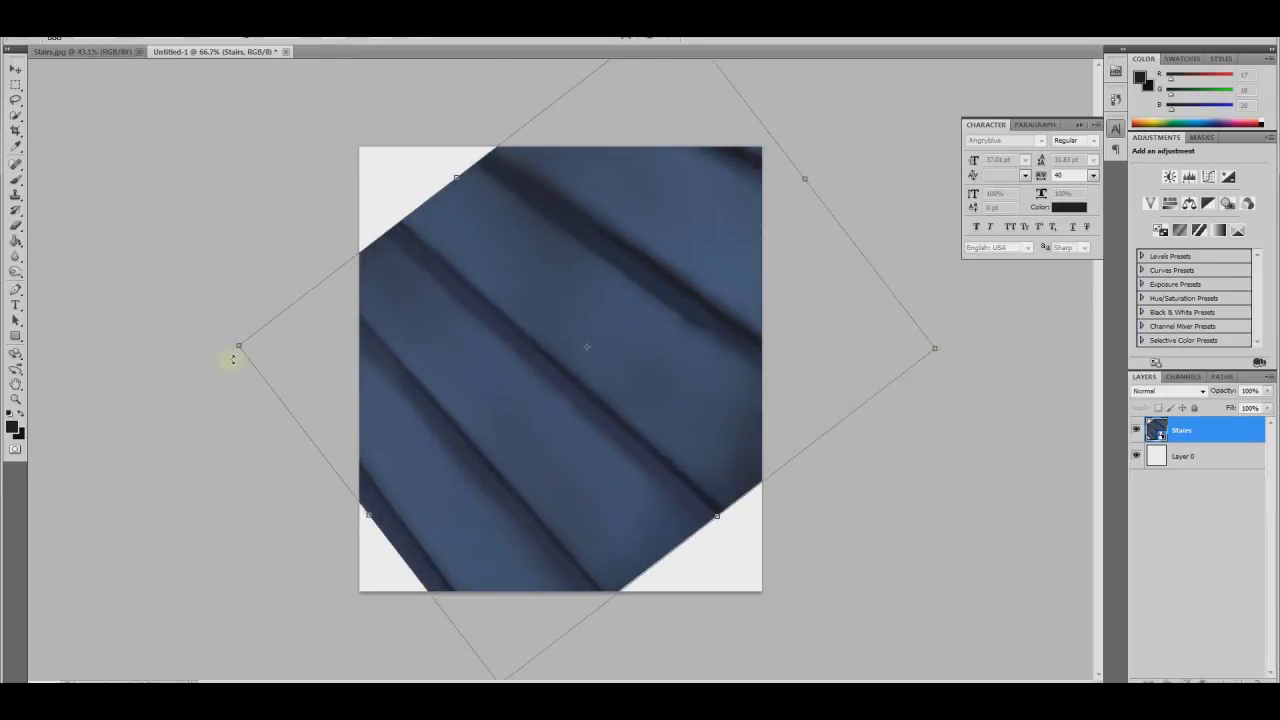
mouse_move(241, 344)
mouse_down()
mouse_move(48, 322)
mouse_move(209, 343)
mouse_move(269, 330)
mouse_up()
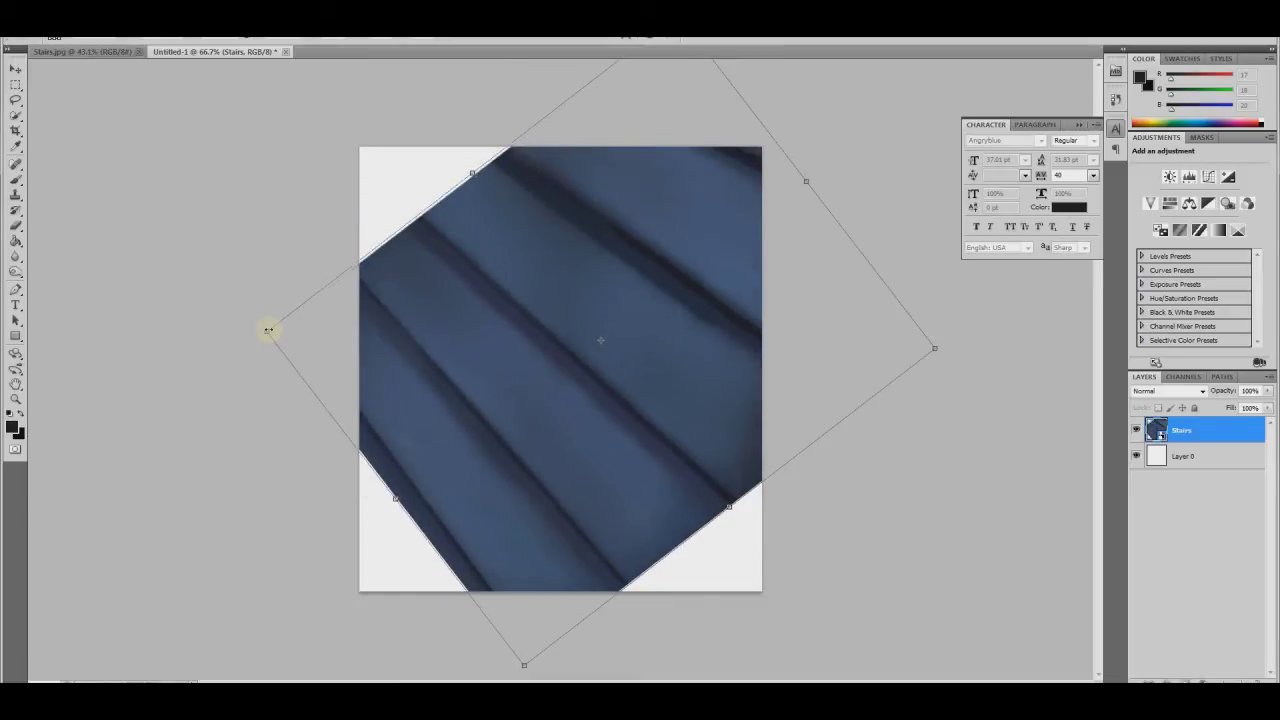
click(16, 72)
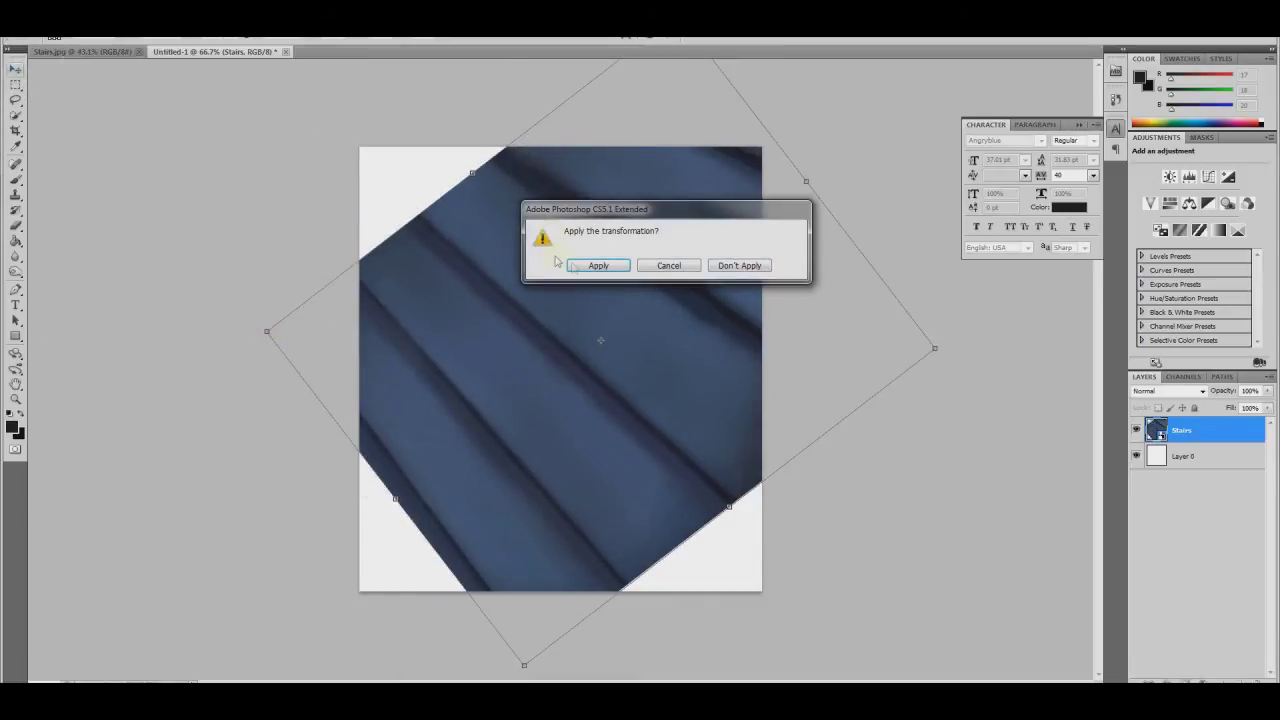
click(594, 263)
Save the tilted image as JPEG 'Stairs Angle' in the Crossover folder
key(alt+f)
click(128, 218)
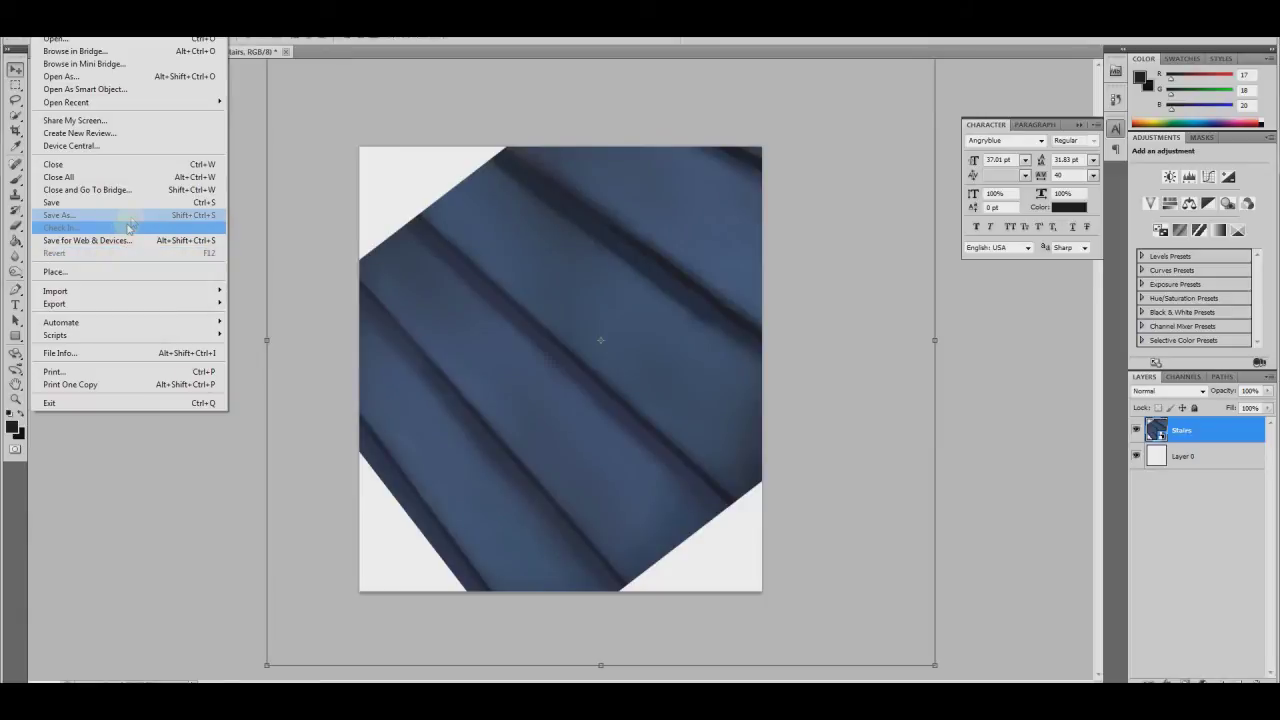
click(617, 350)
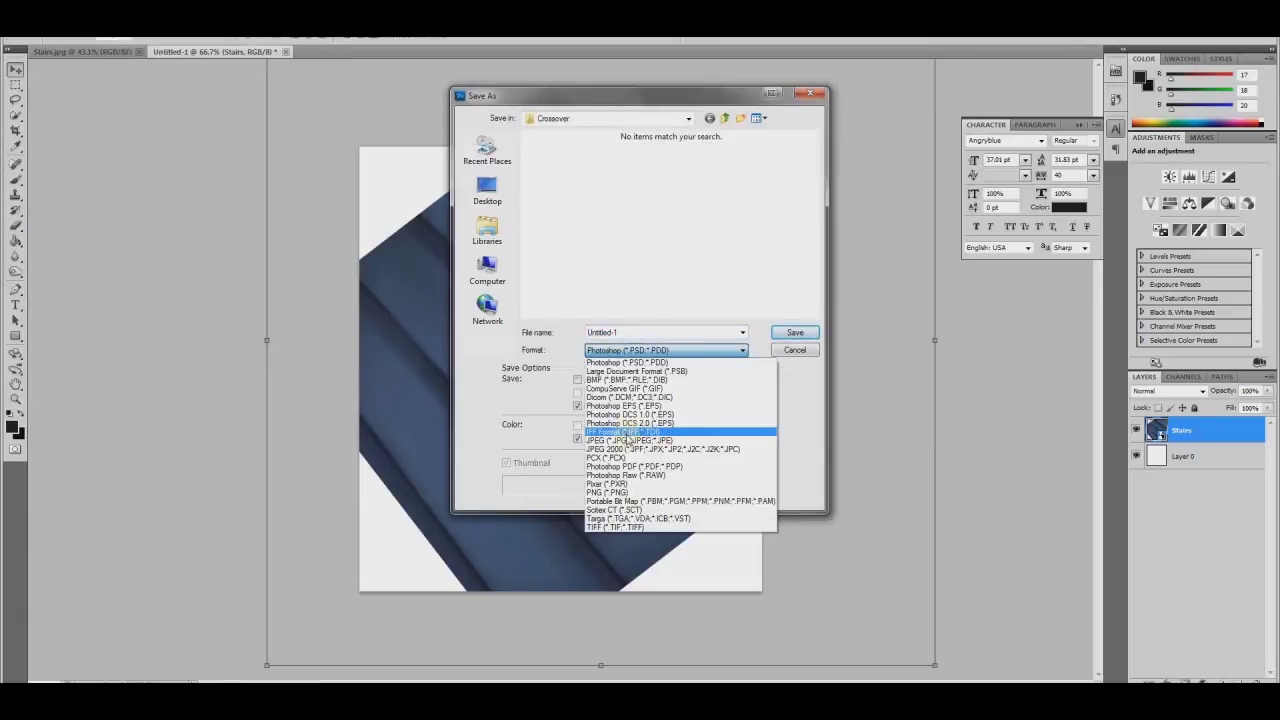
click(629, 436)
click(540, 180)
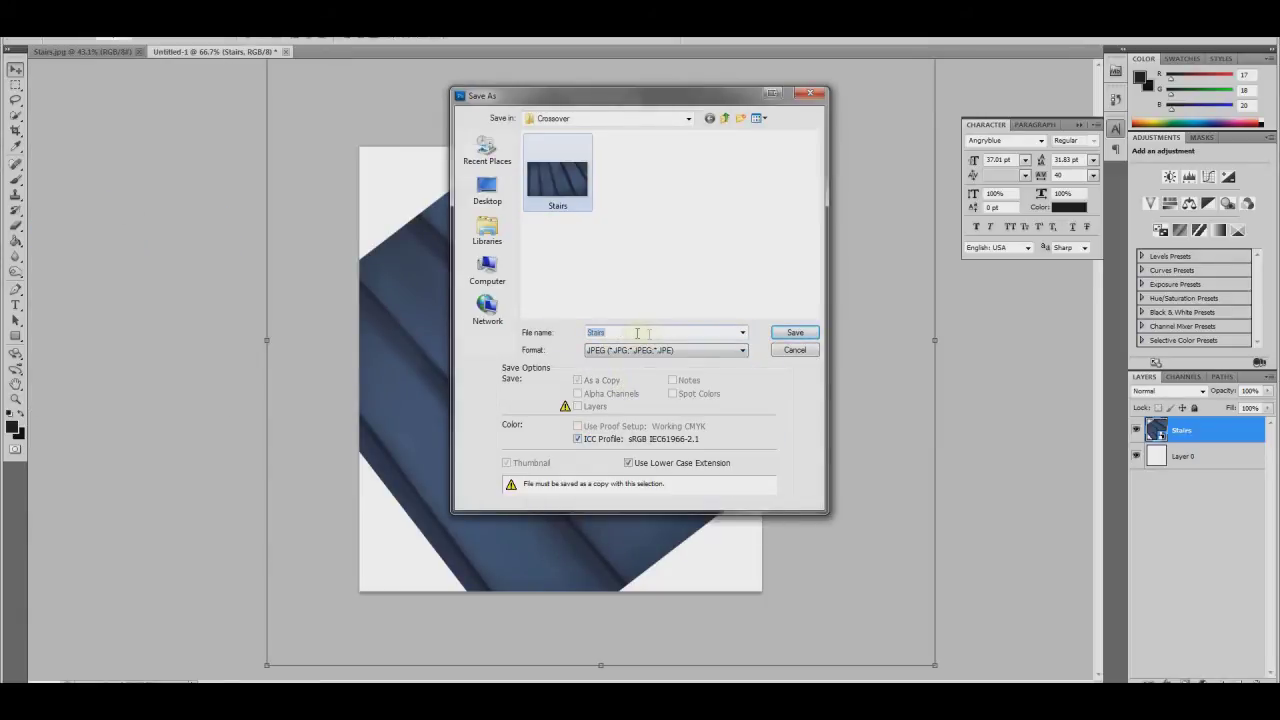
click(792, 331)
click(714, 198)
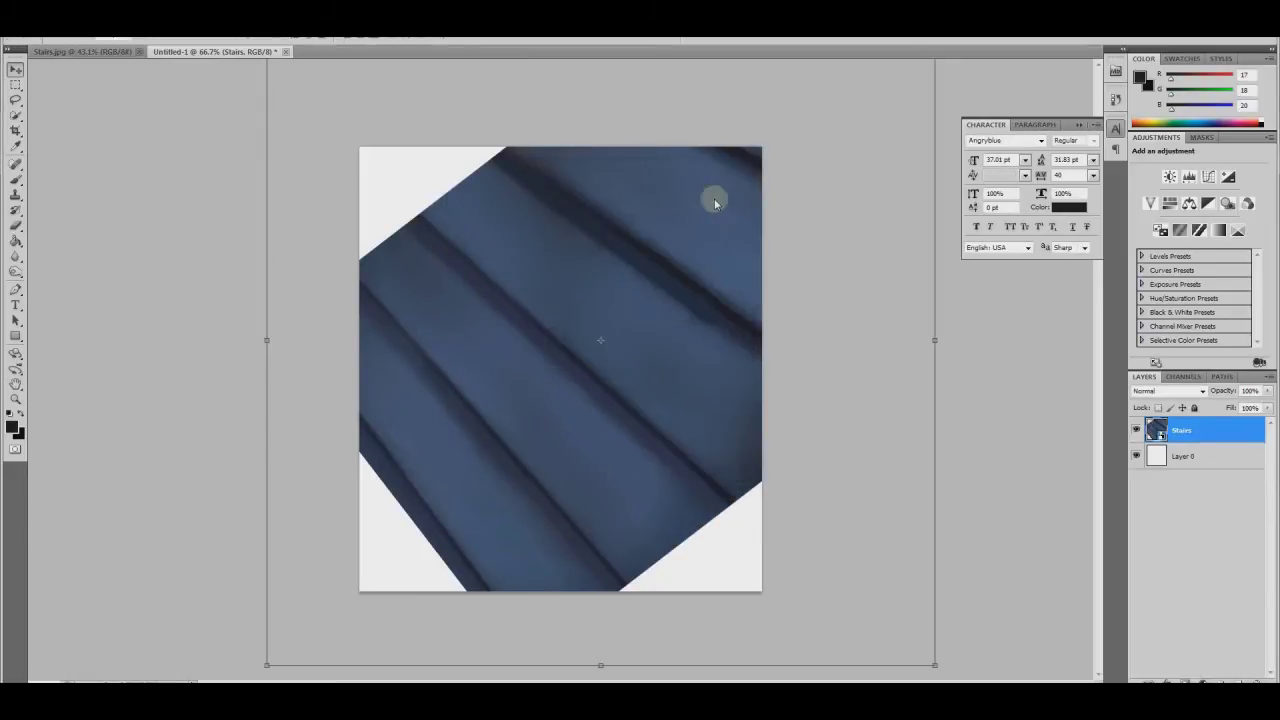
click(391, 643)
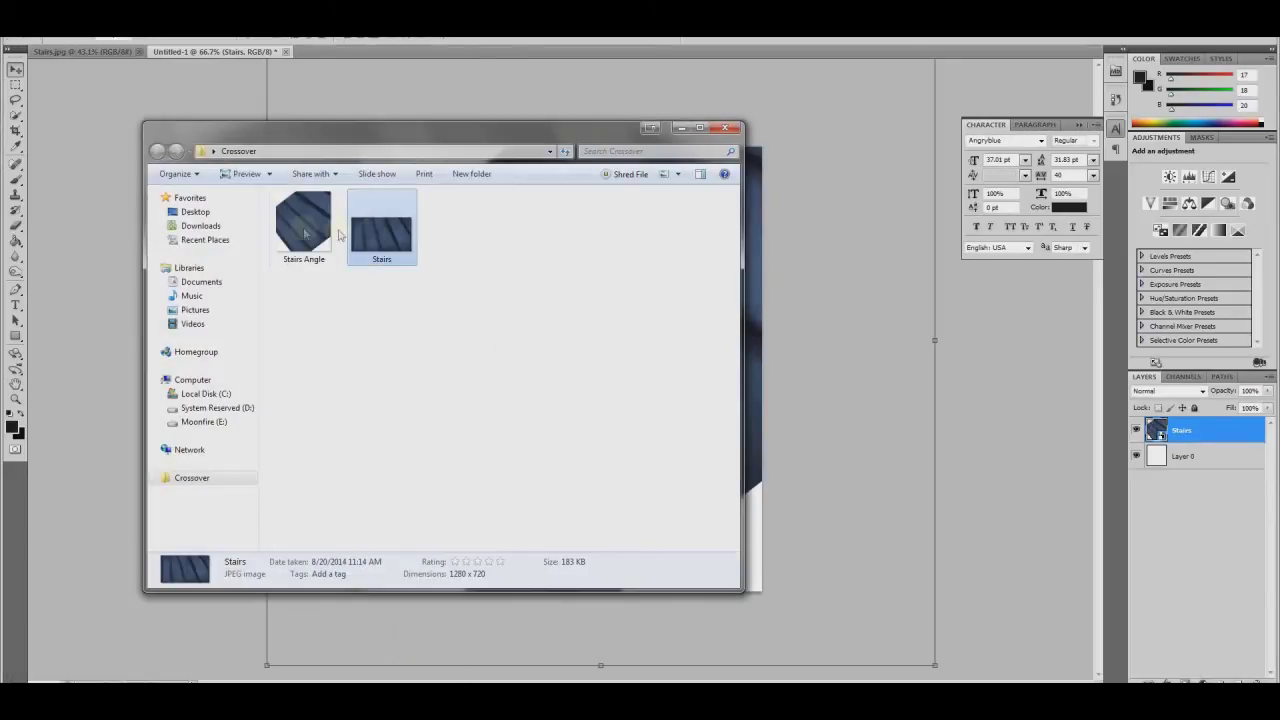
Add Stairs Angle.jpg to track 3 and delete the two stairs clips on track 4
drag(303, 222, 108, 662)
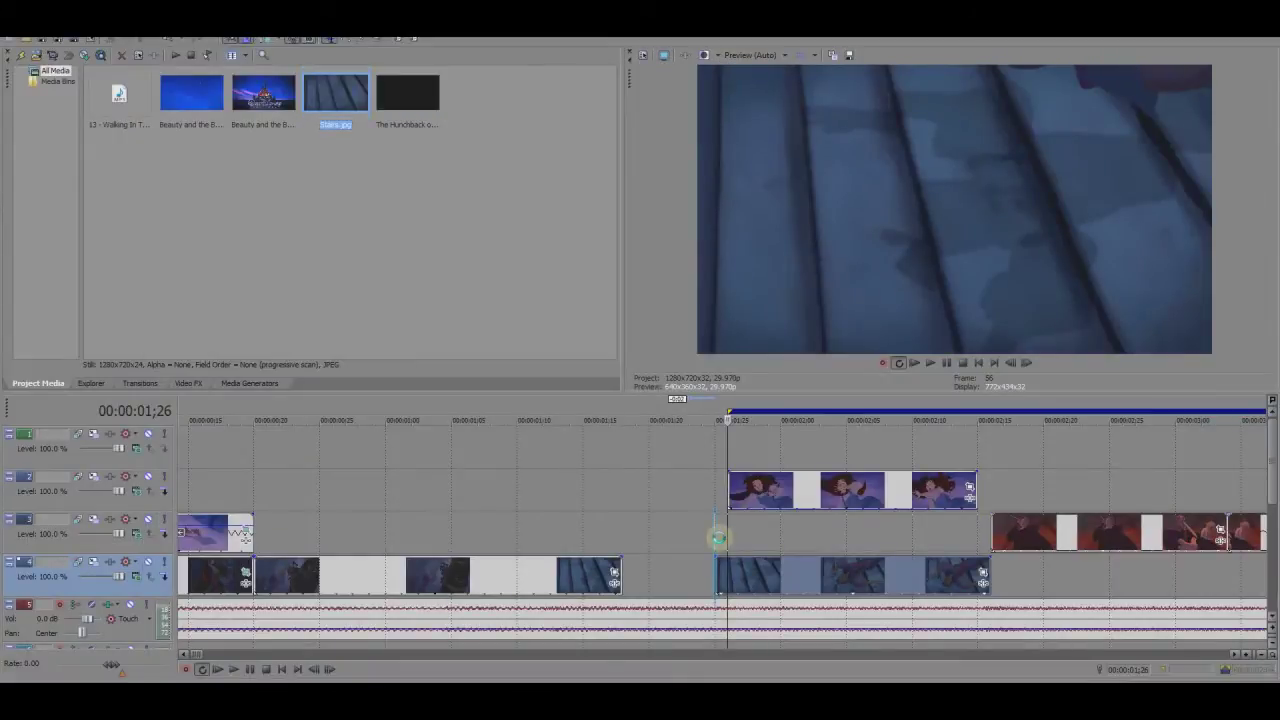
drag(709, 531, 720, 534)
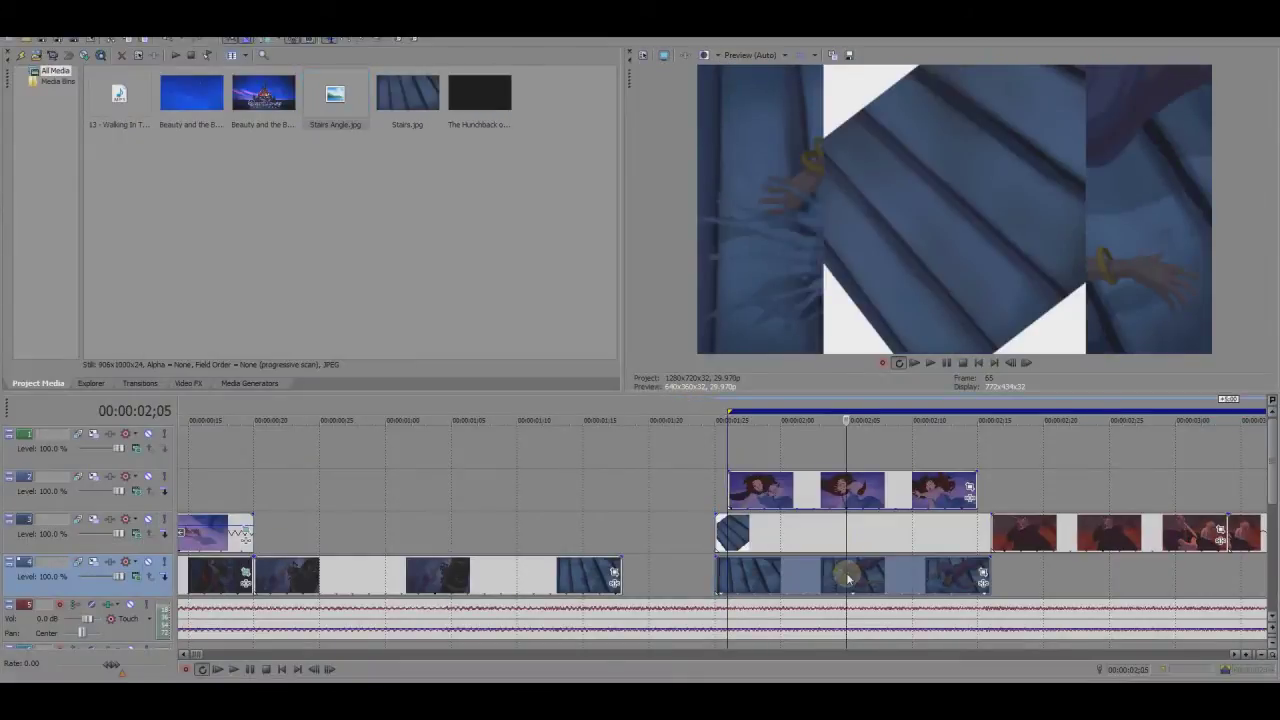
scroll(846, 571, down, 2)
key(Delete)
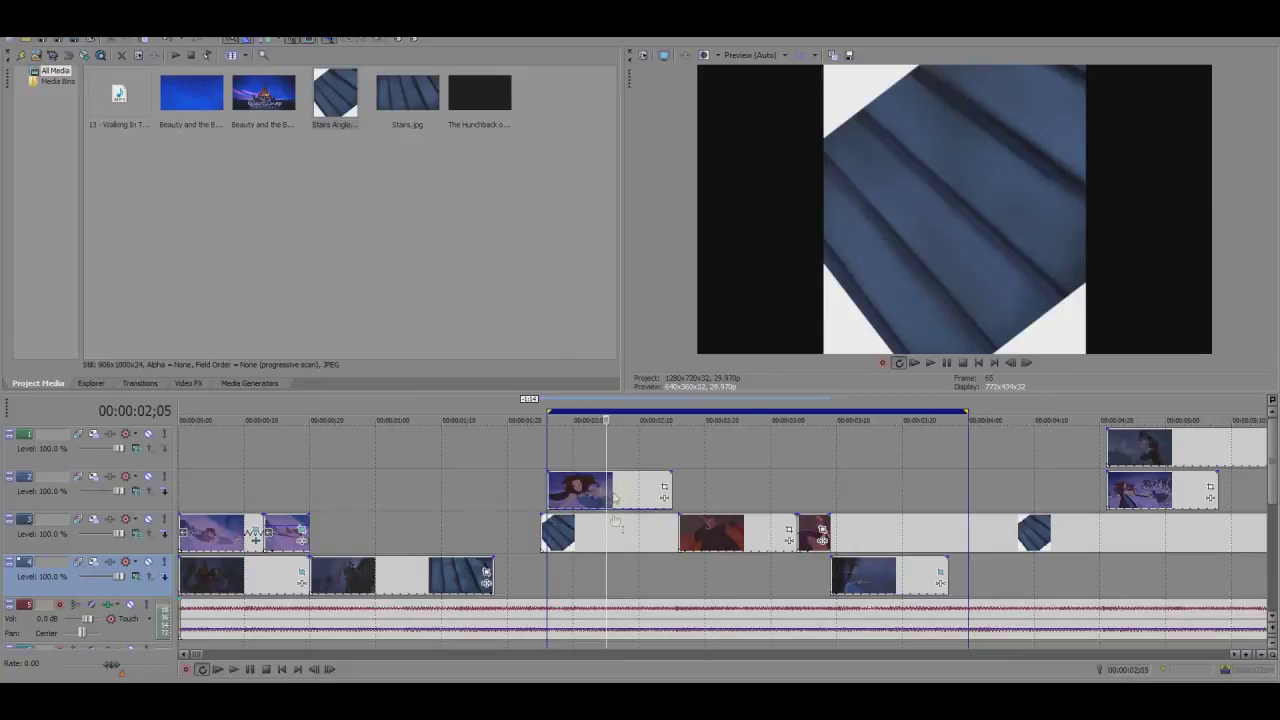
Set Belle's track opacity to about 53%, lengthen the stairs event, and realign Belle with it
drag(619, 520, 604, 467)
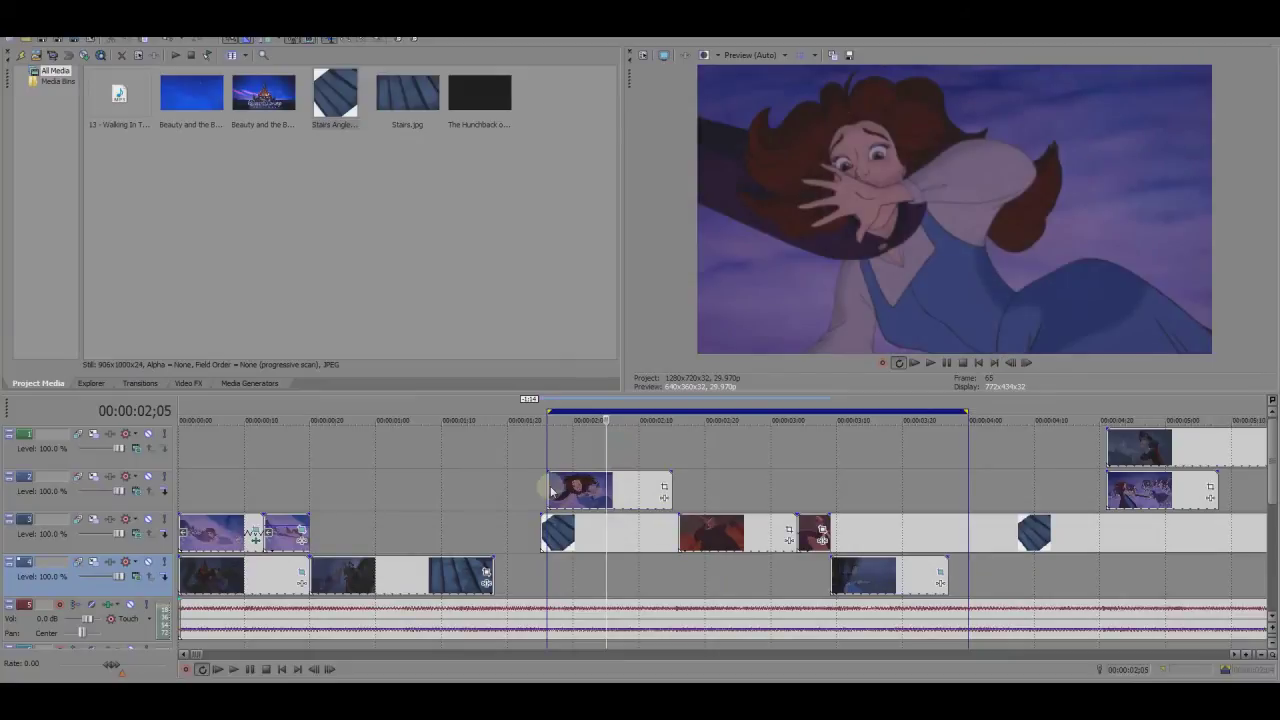
click(545, 540)
right_click(545, 541)
mouse_move(579, 475)
mouse_down()
mouse_move(604, 512)
mouse_move(666, 530)
mouse_up()
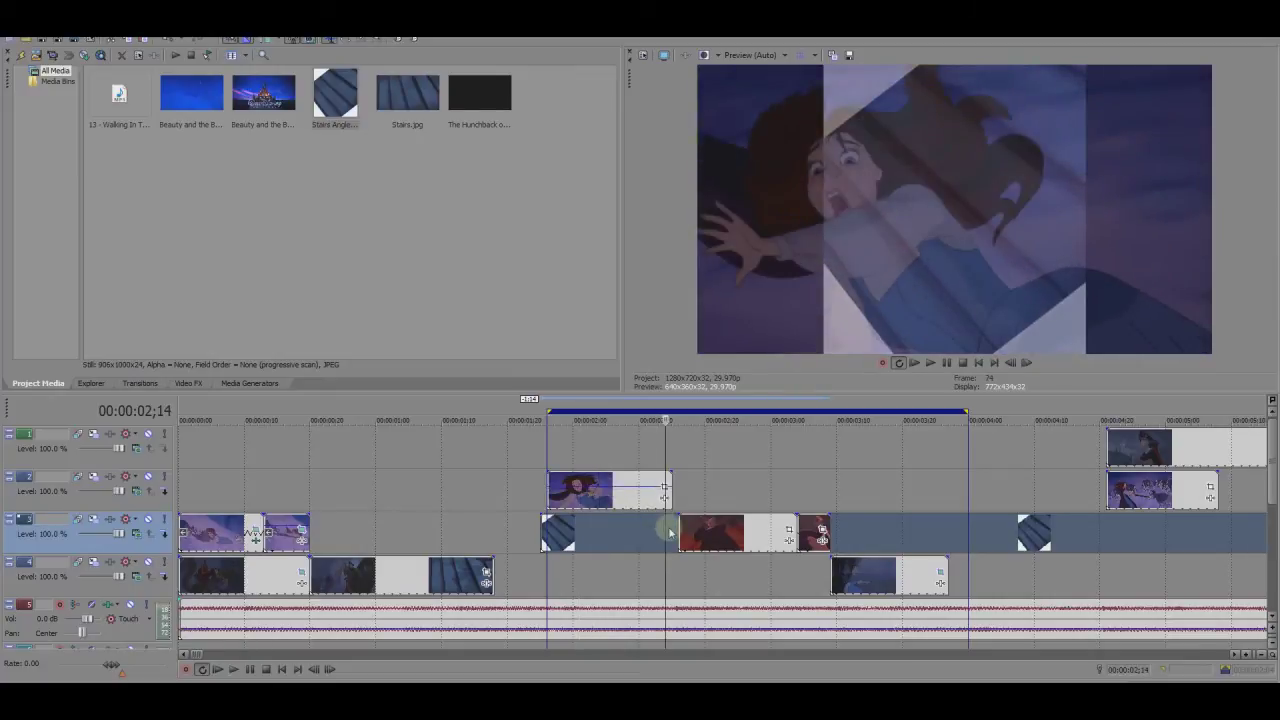
right_click(668, 528)
key(Escape)
click(586, 420)
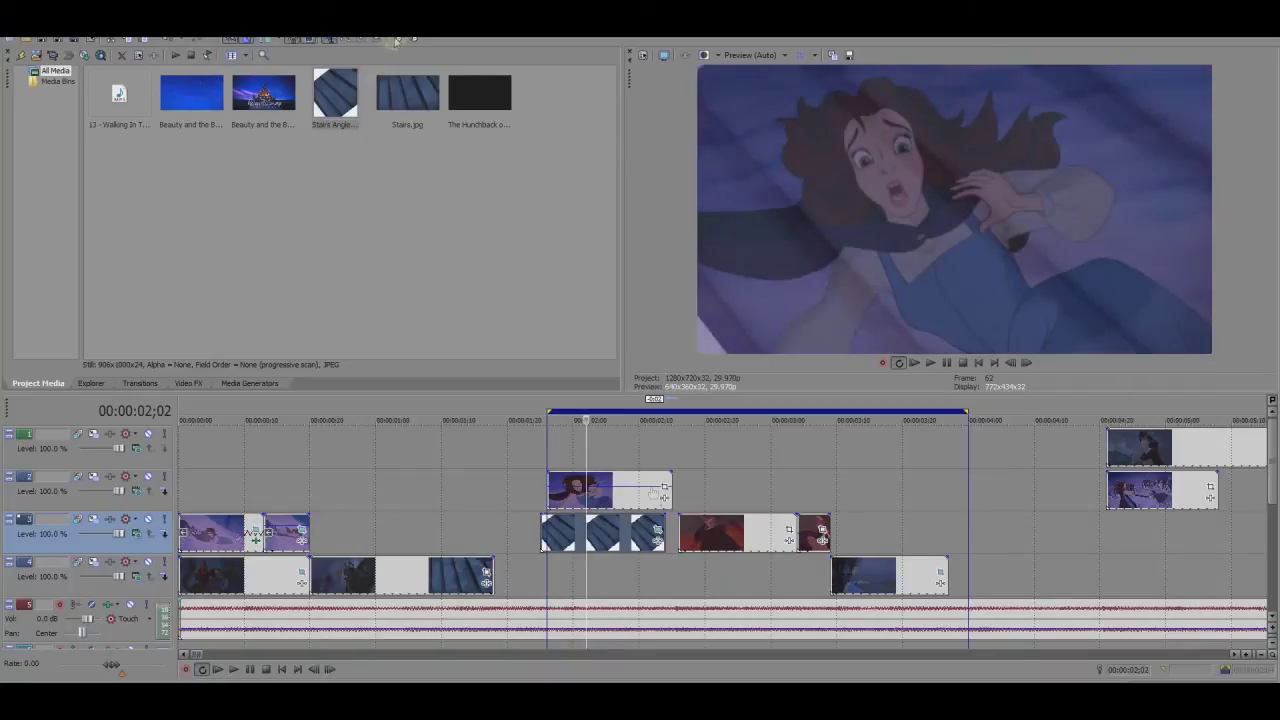
drag(610, 500, 602, 504)
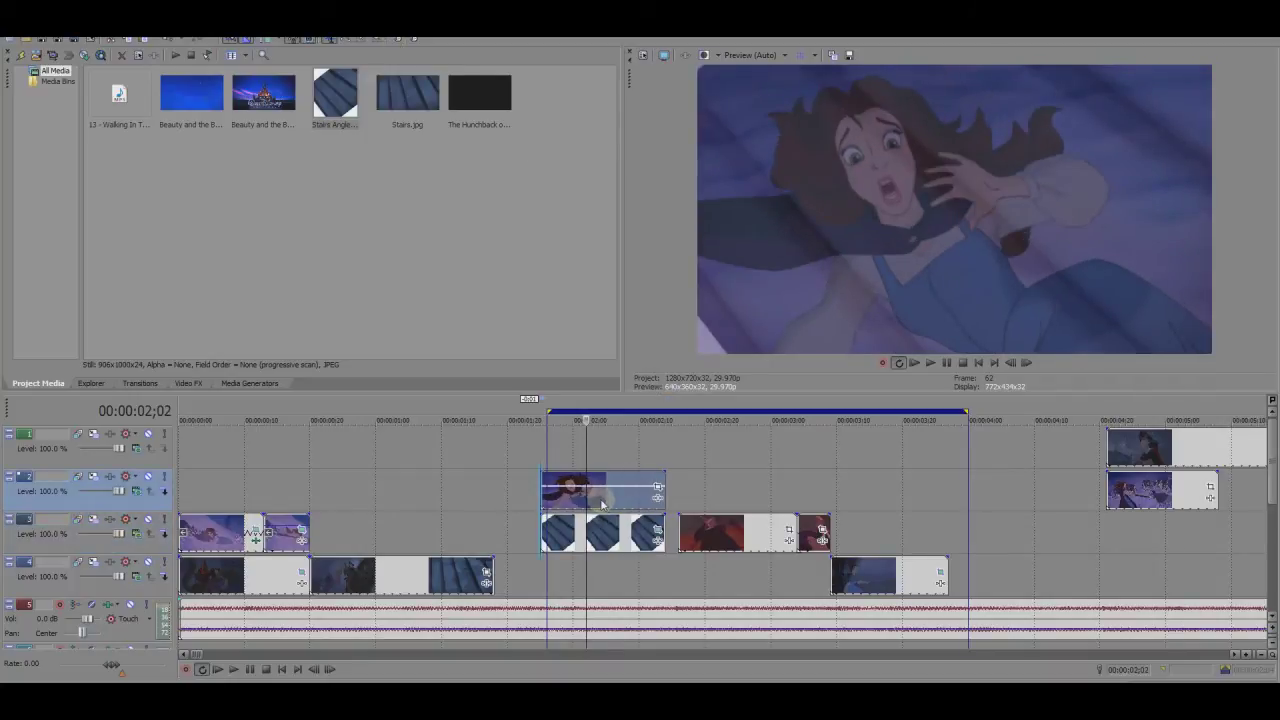
Adjust the framing of the Stairs Angle event in Event Pan/Crop
click(656, 530)
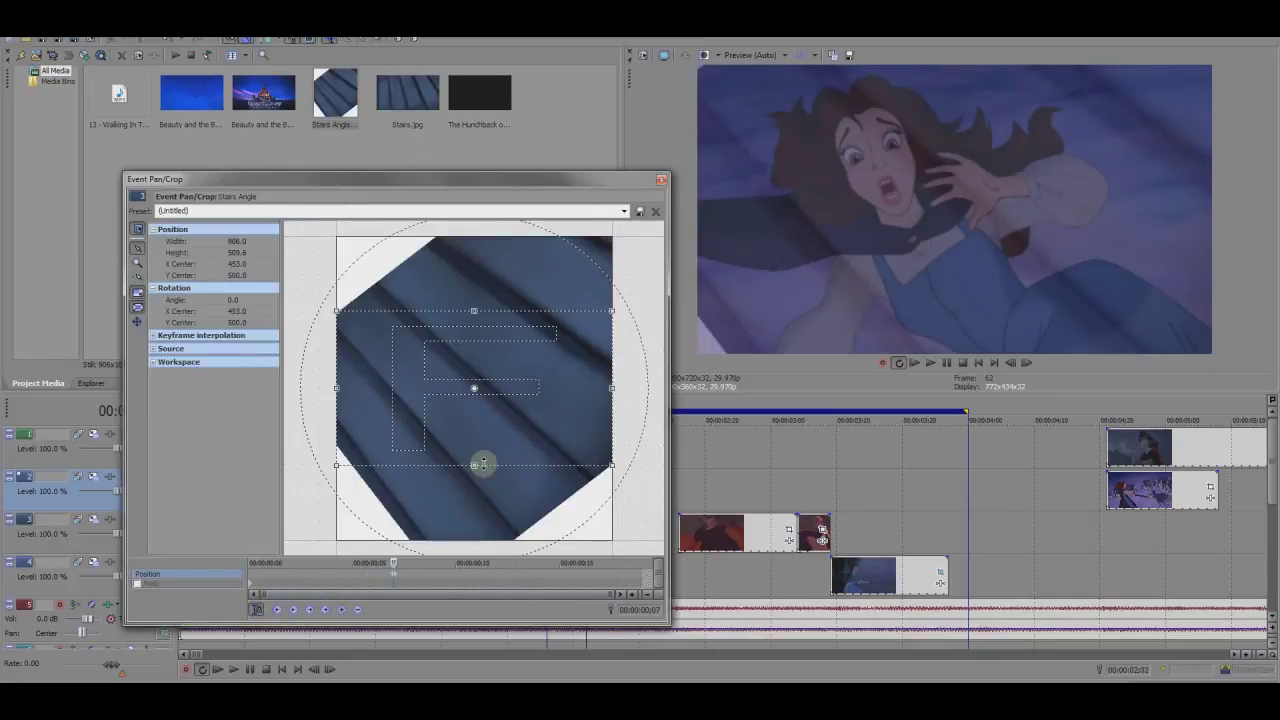
scroll(486, 451, up, 1)
scroll(500, 428, up, 1)
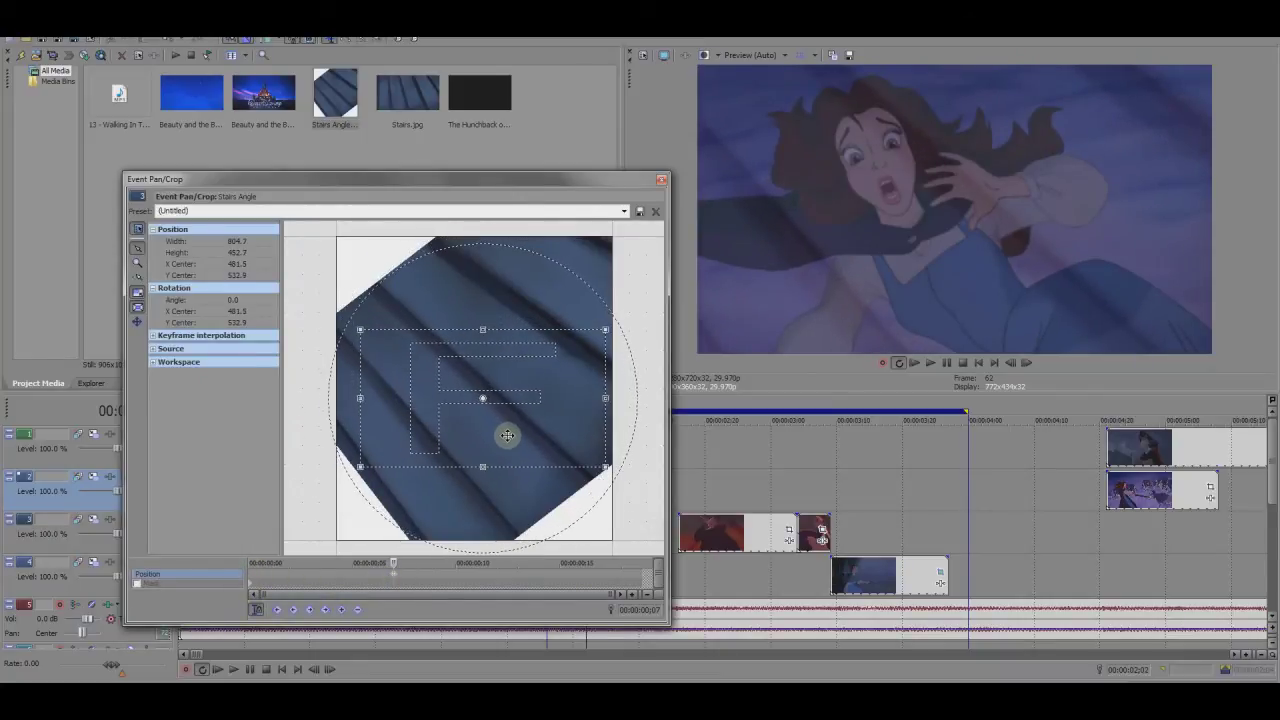
scroll(505, 455, down, 1)
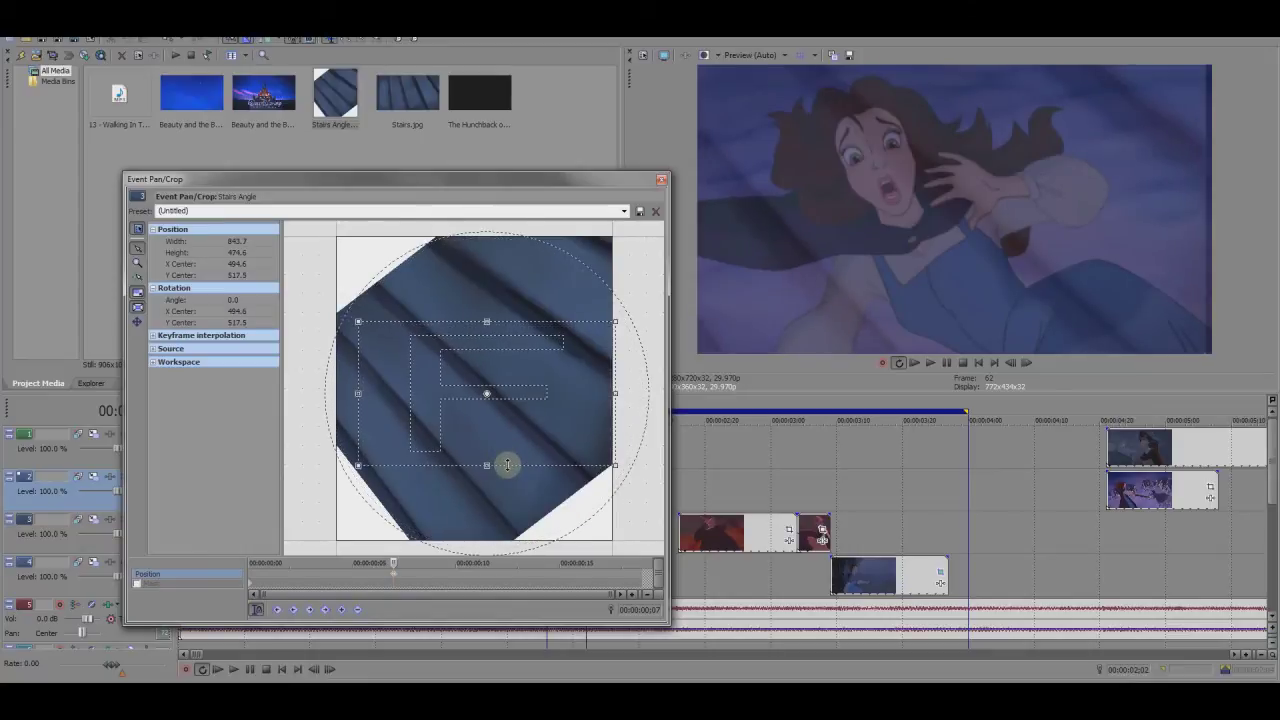
scroll(514, 434, down, 1)
click(662, 178)
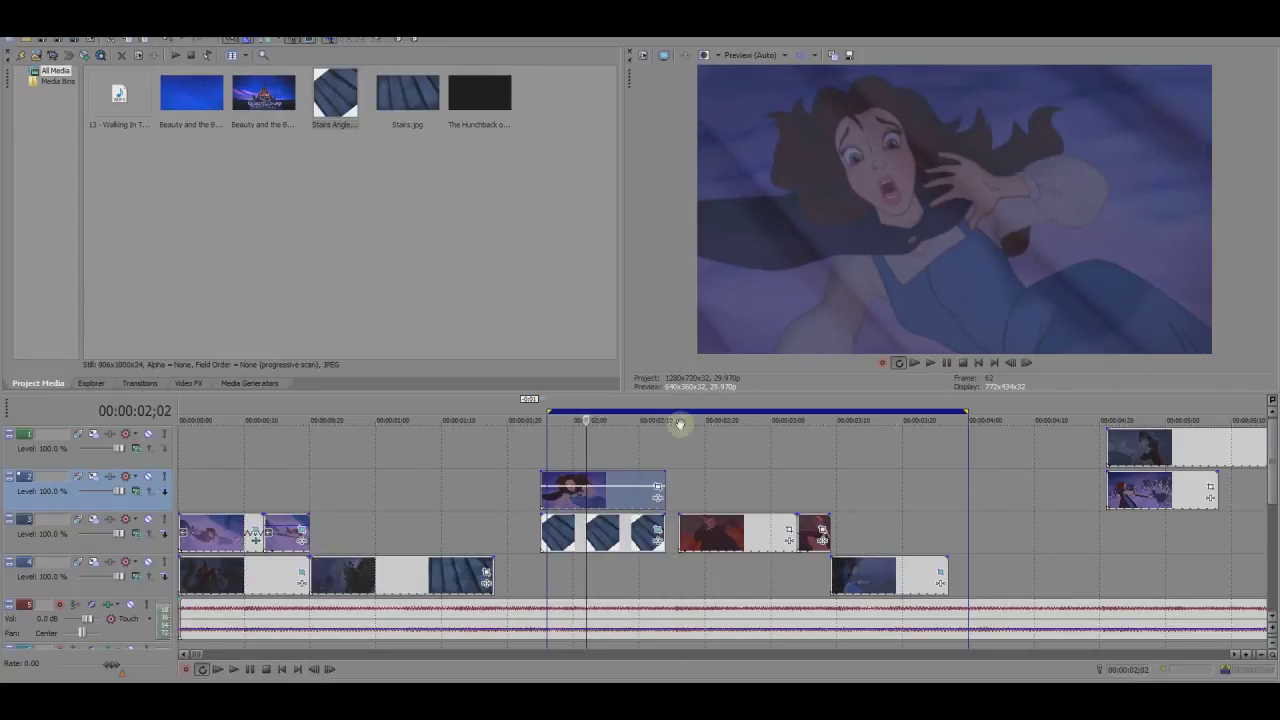
Enable masking on the Belle clip and trace her left side up over her hair
click(659, 490)
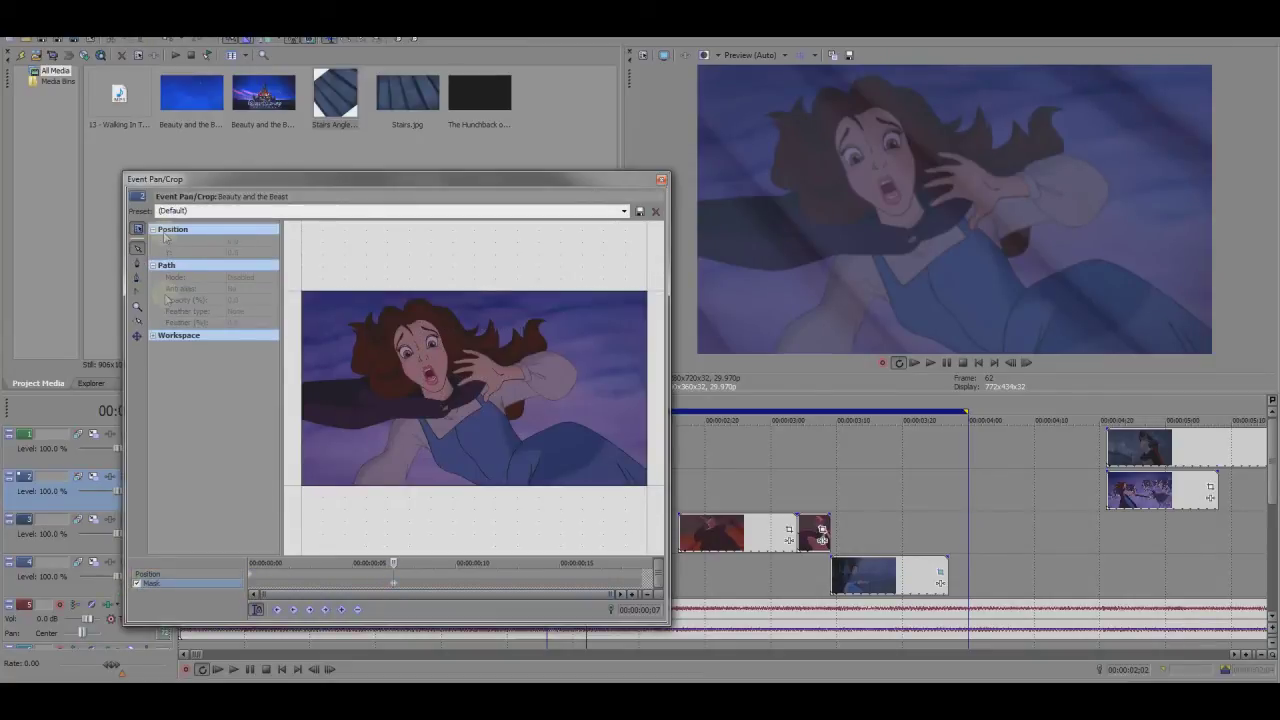
click(137, 263)
click(342, 487)
click(361, 460)
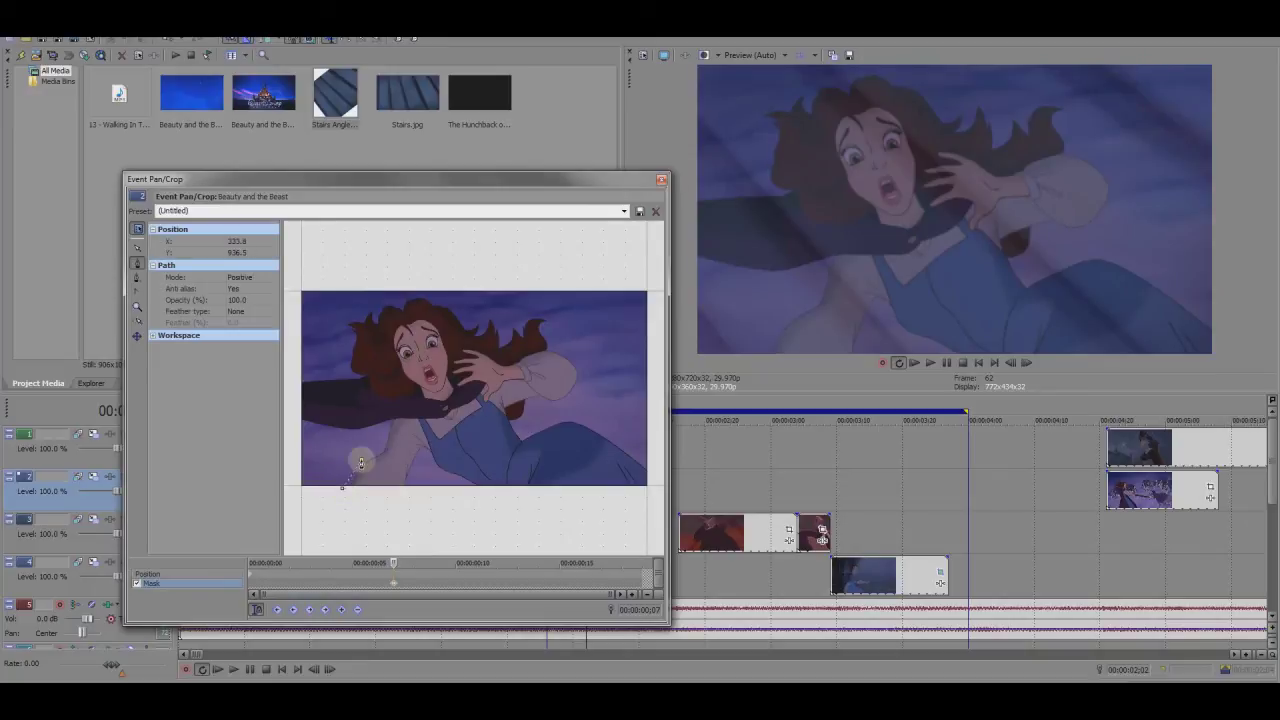
click(391, 424)
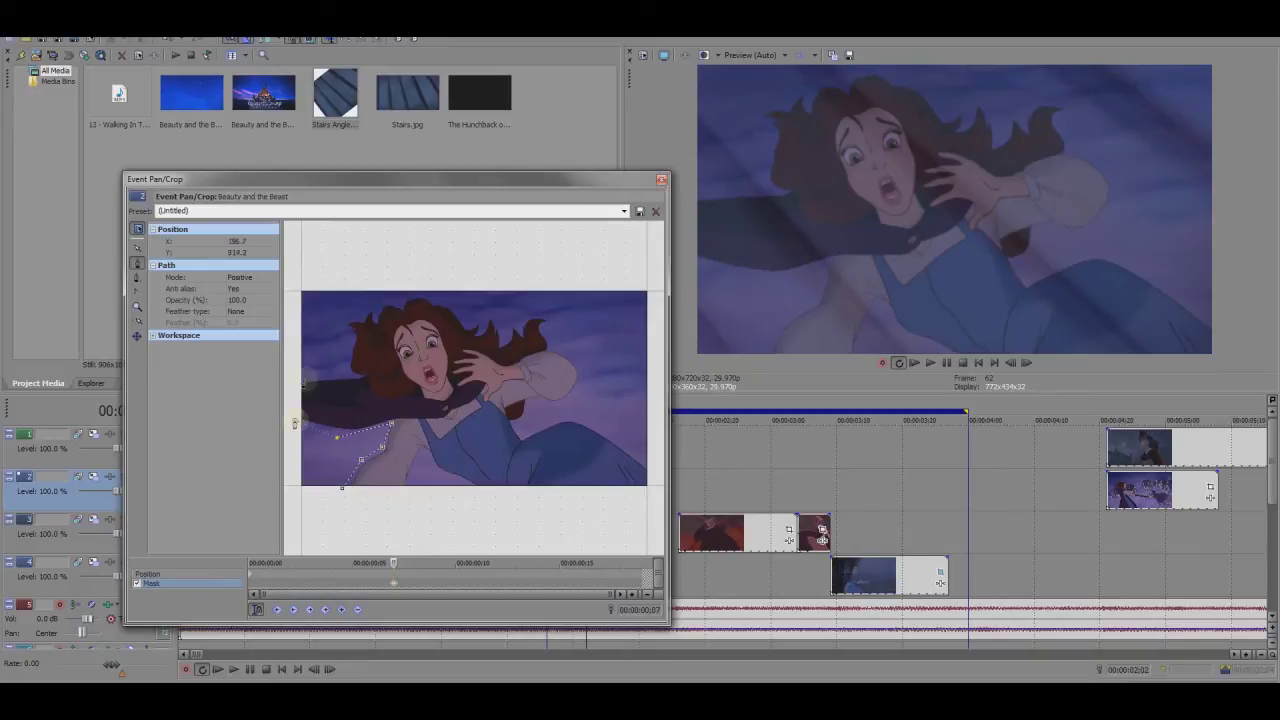
click(295, 421)
click(297, 377)
click(352, 376)
click(345, 325)
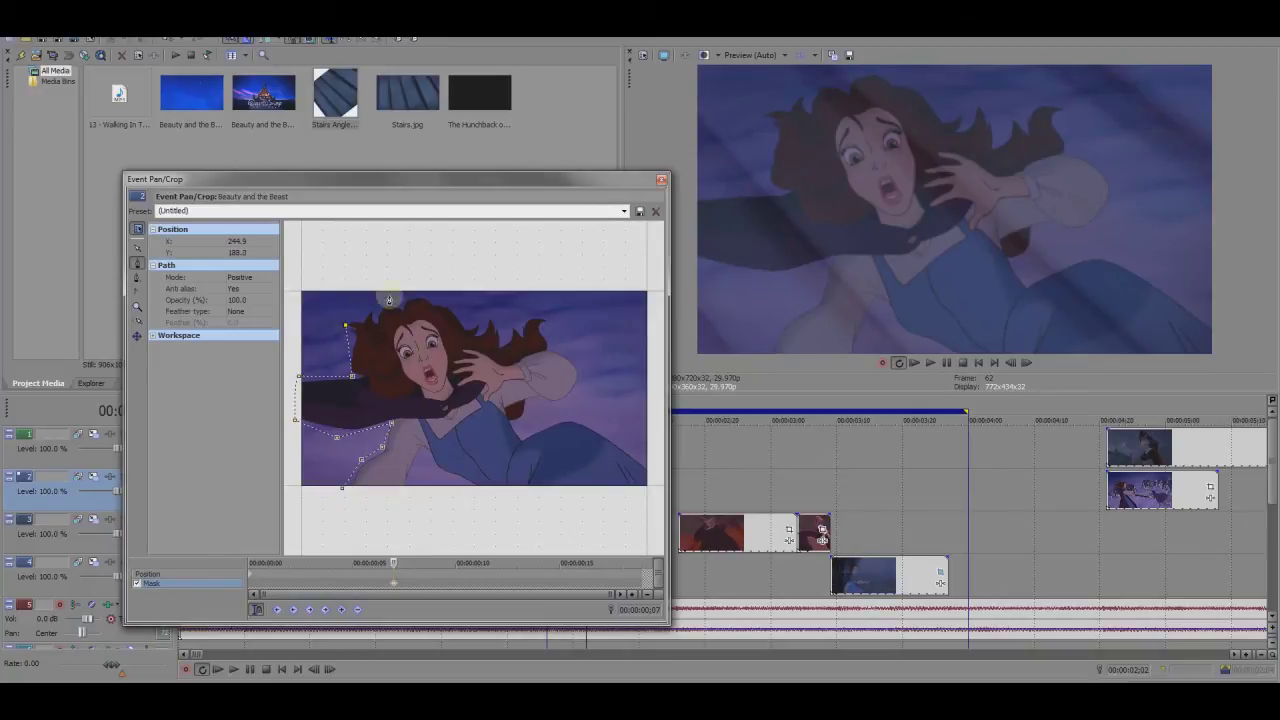
click(418, 298)
click(474, 326)
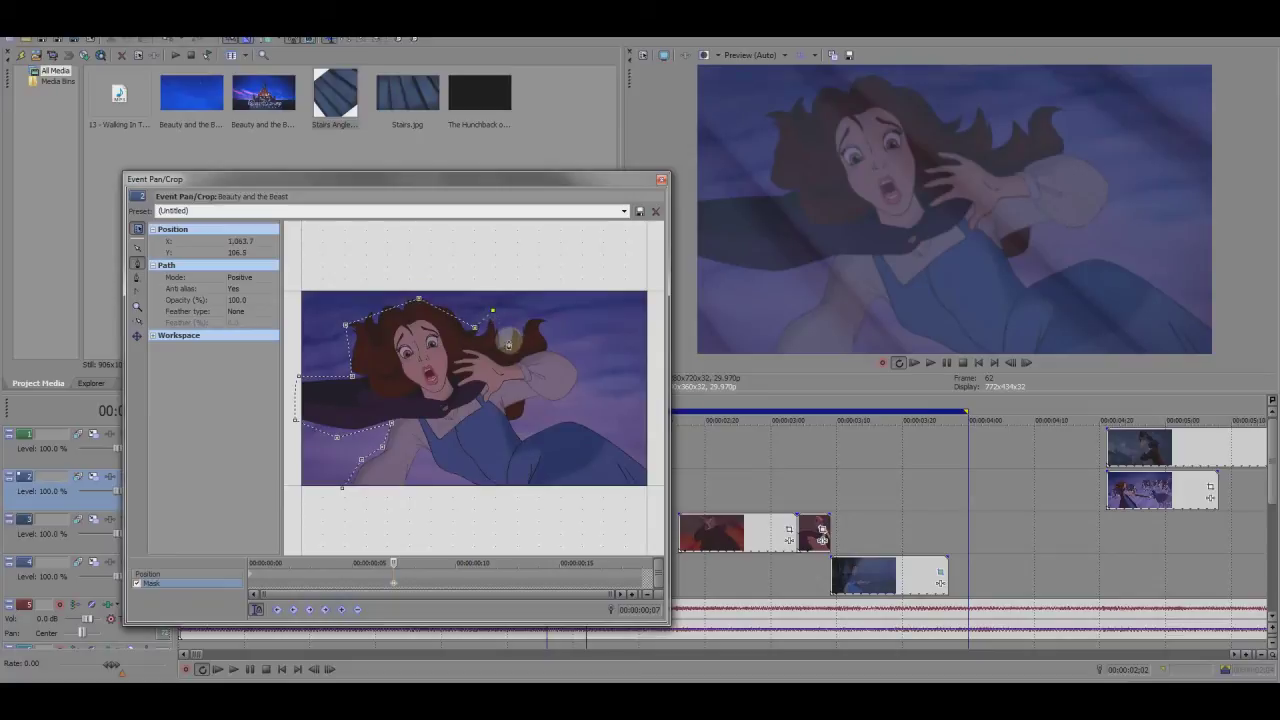
Trace the mask down Belle's right side and along the bottom, closing the path on its first point
click(508, 341)
click(532, 311)
click(553, 349)
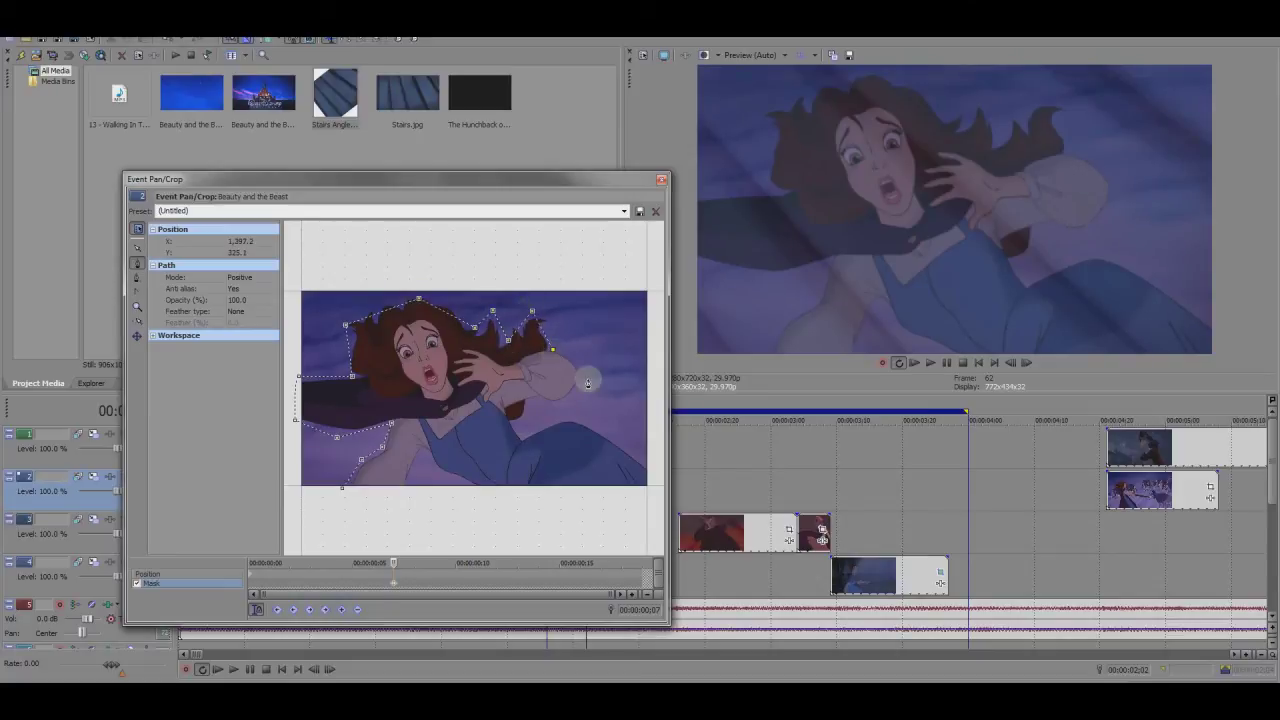
click(587, 378)
click(562, 407)
click(571, 415)
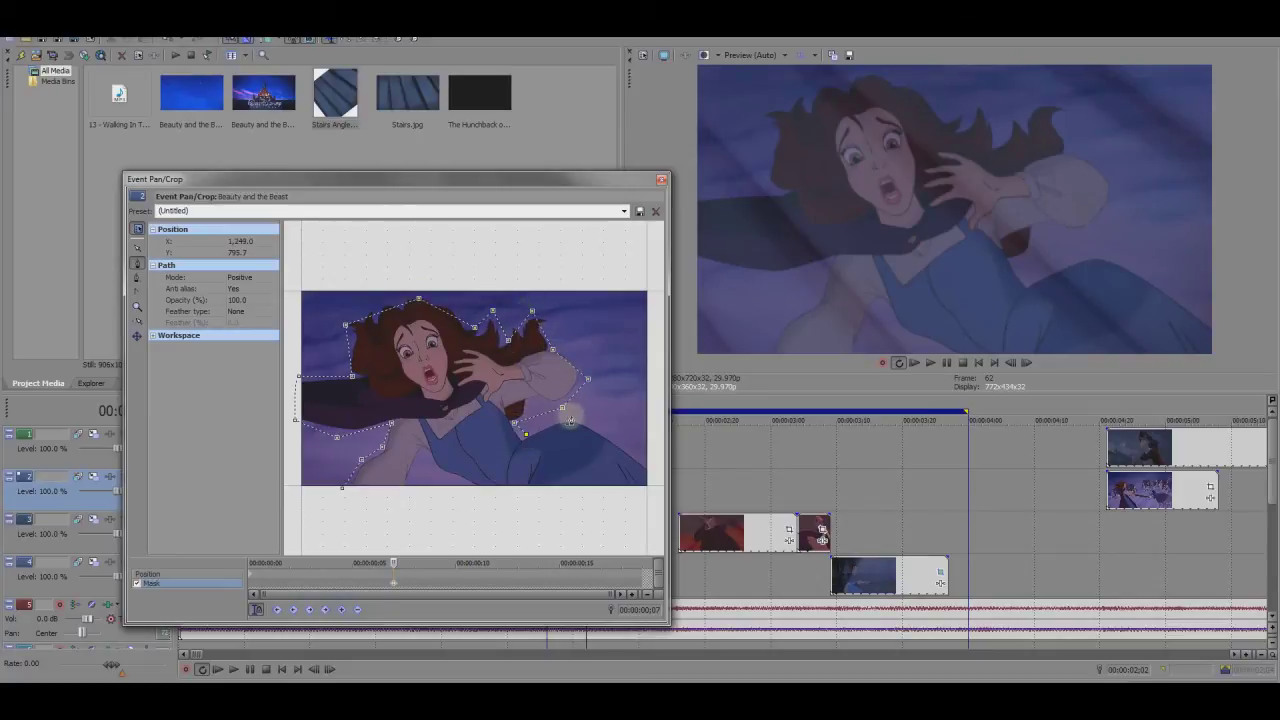
click(484, 499)
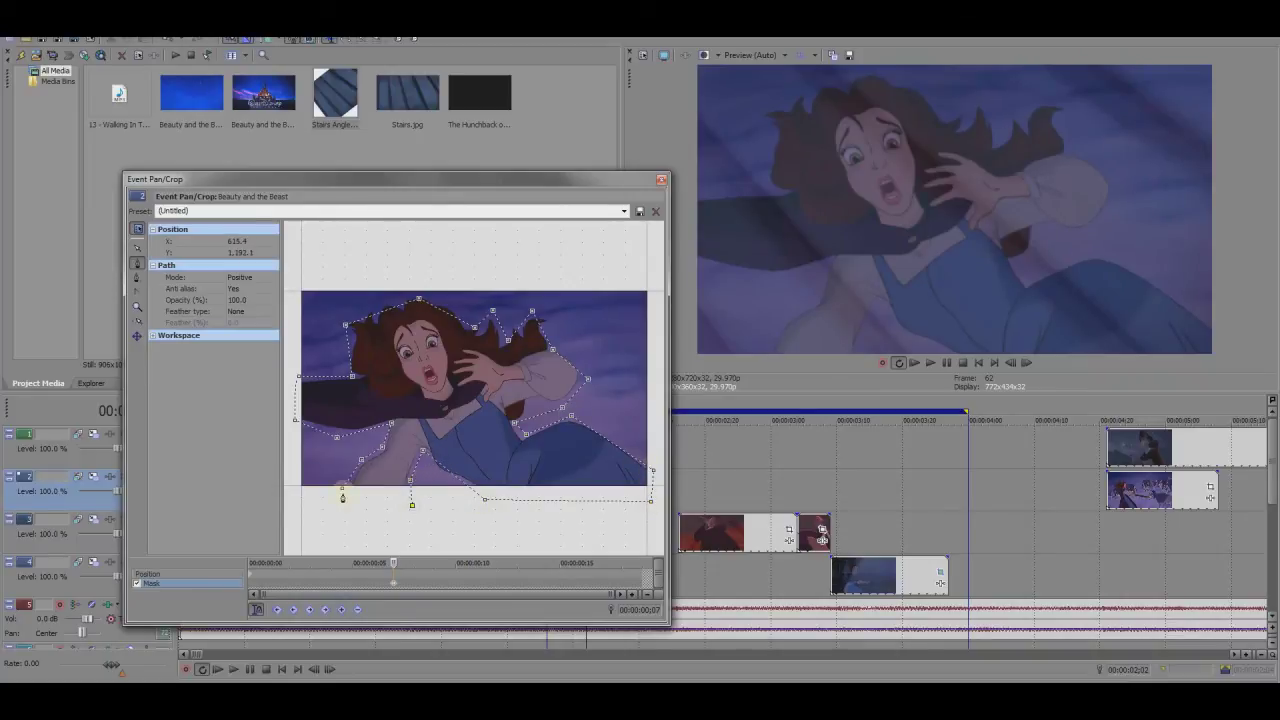
click(342, 492)
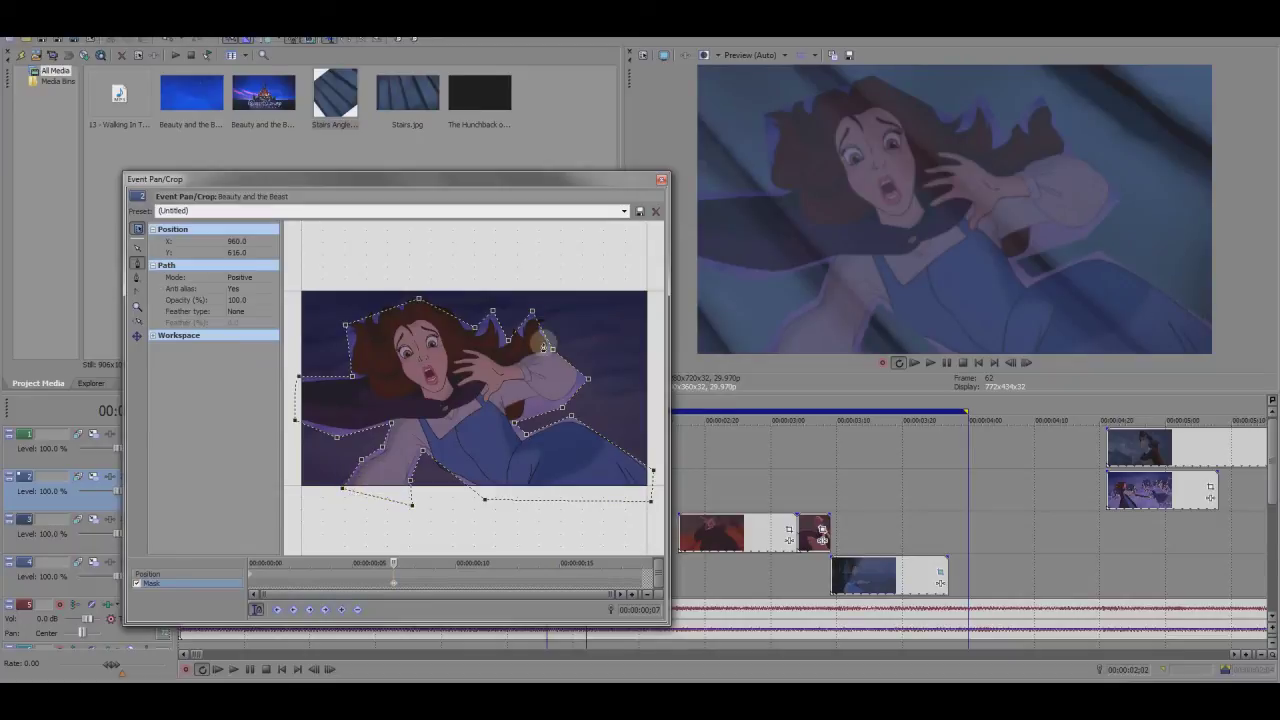
click(661, 181)
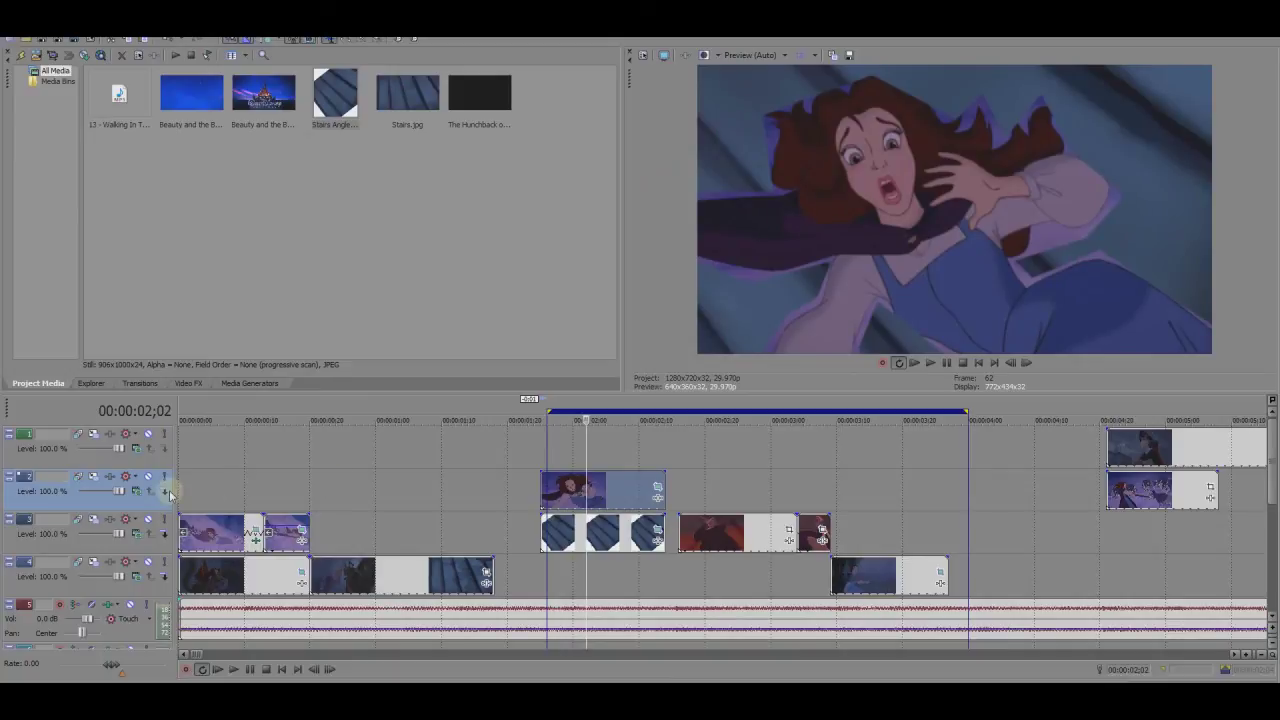
Insert a new video track and move the Belle clip down onto it
right_click(160, 544)
click(237, 391)
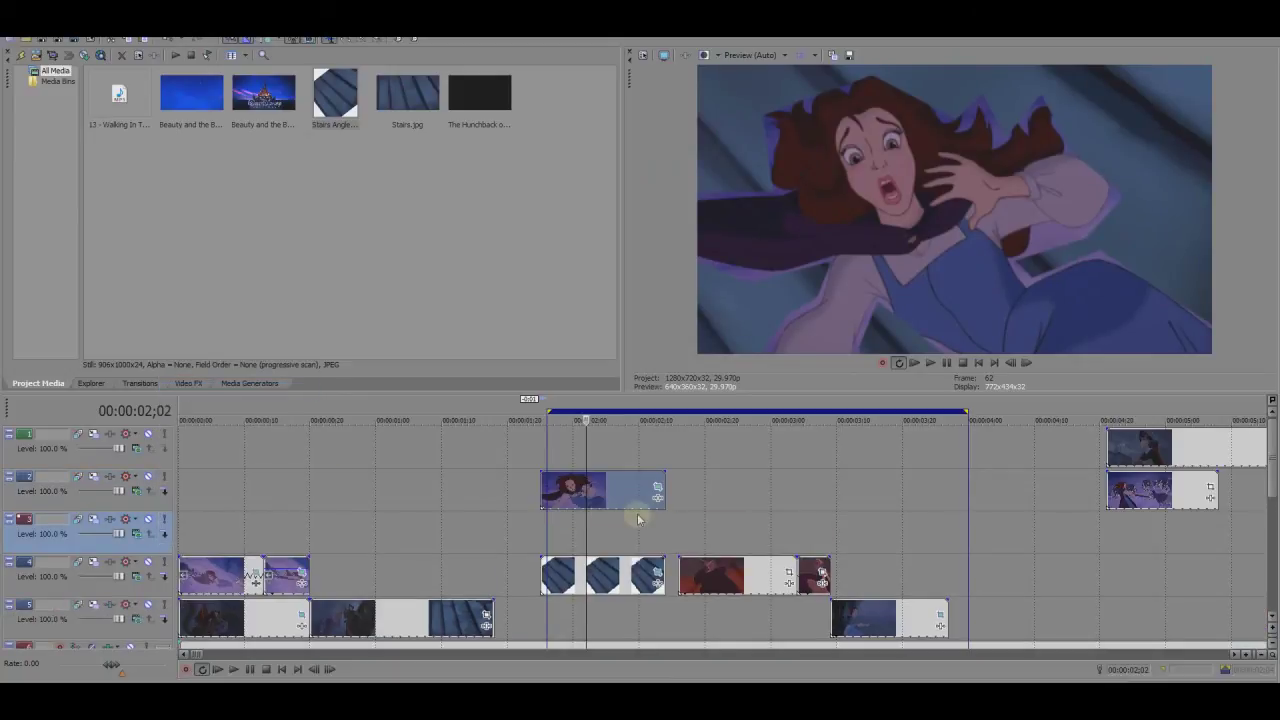
drag(630, 498, 630, 540)
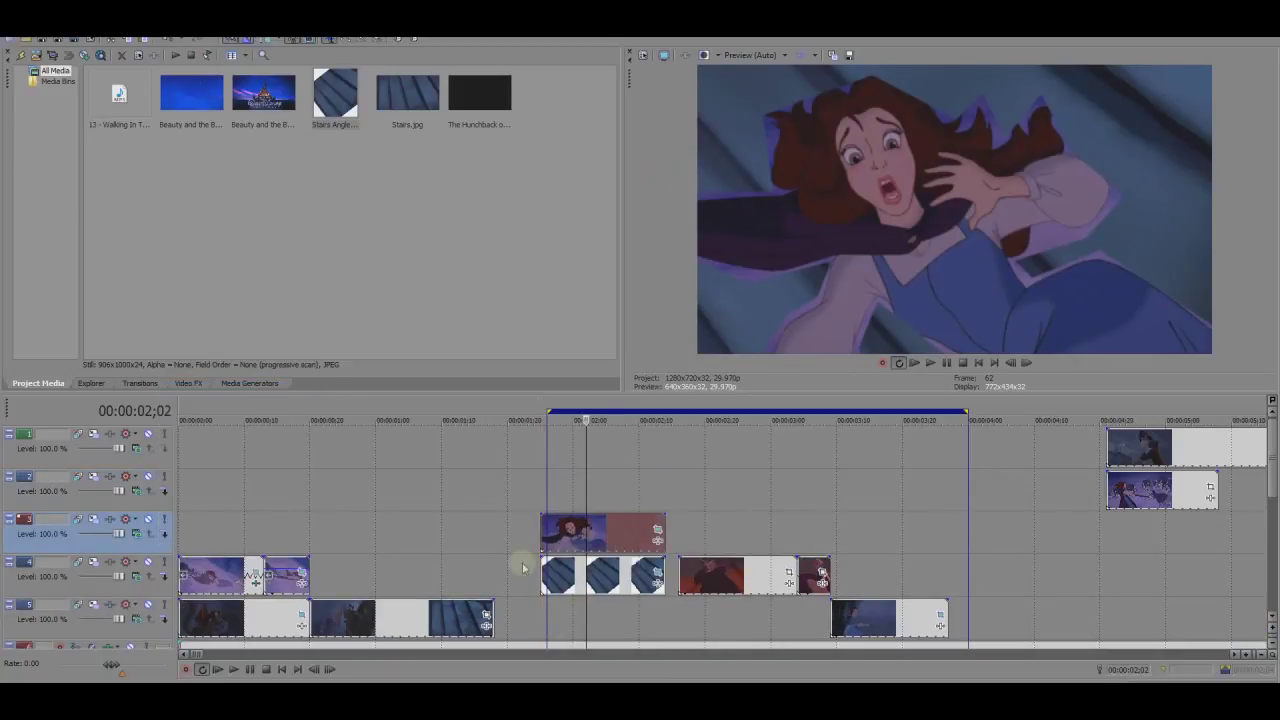
Give track 3 a black 2D drop shadow with softer blur and a slight offset
click(93, 519)
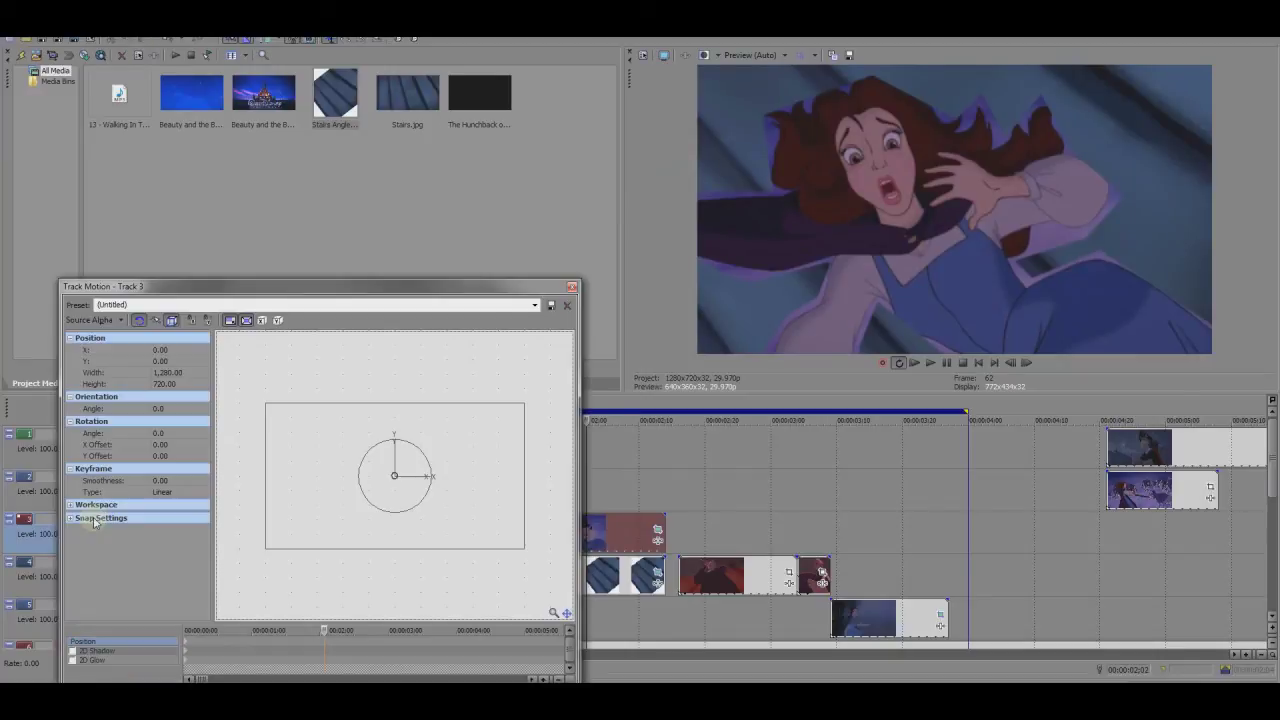
click(74, 651)
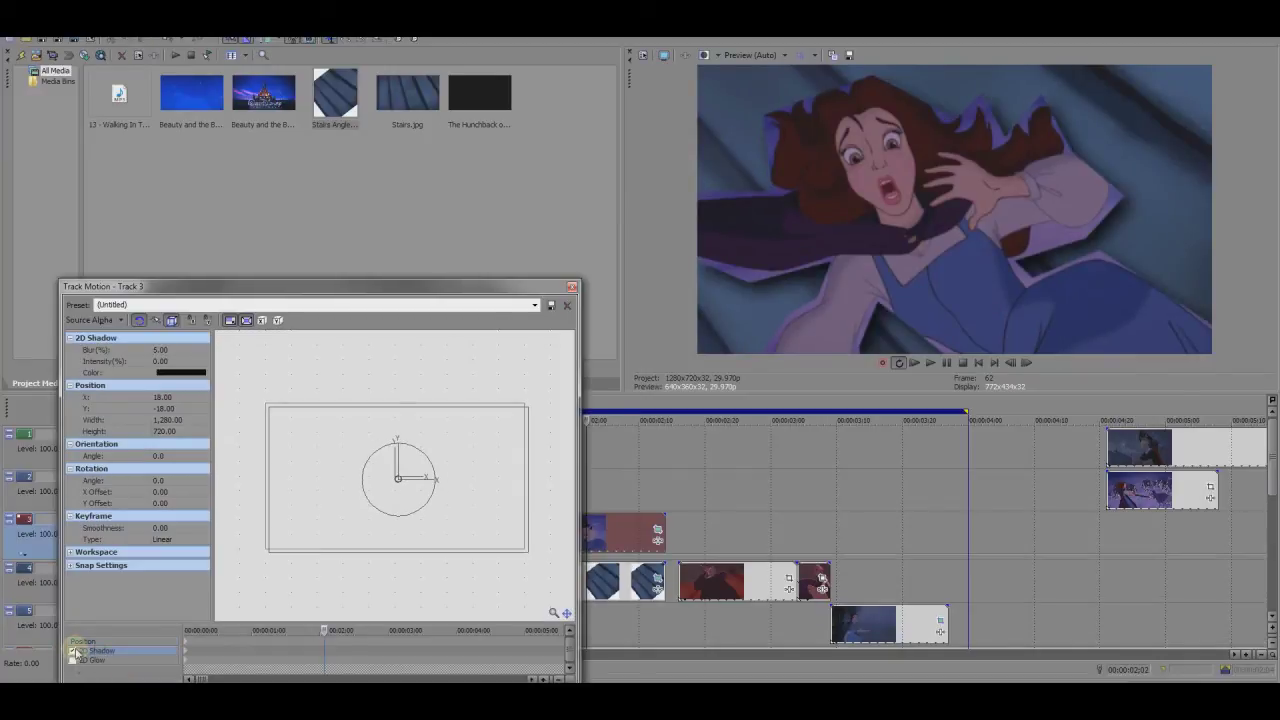
click(170, 350)
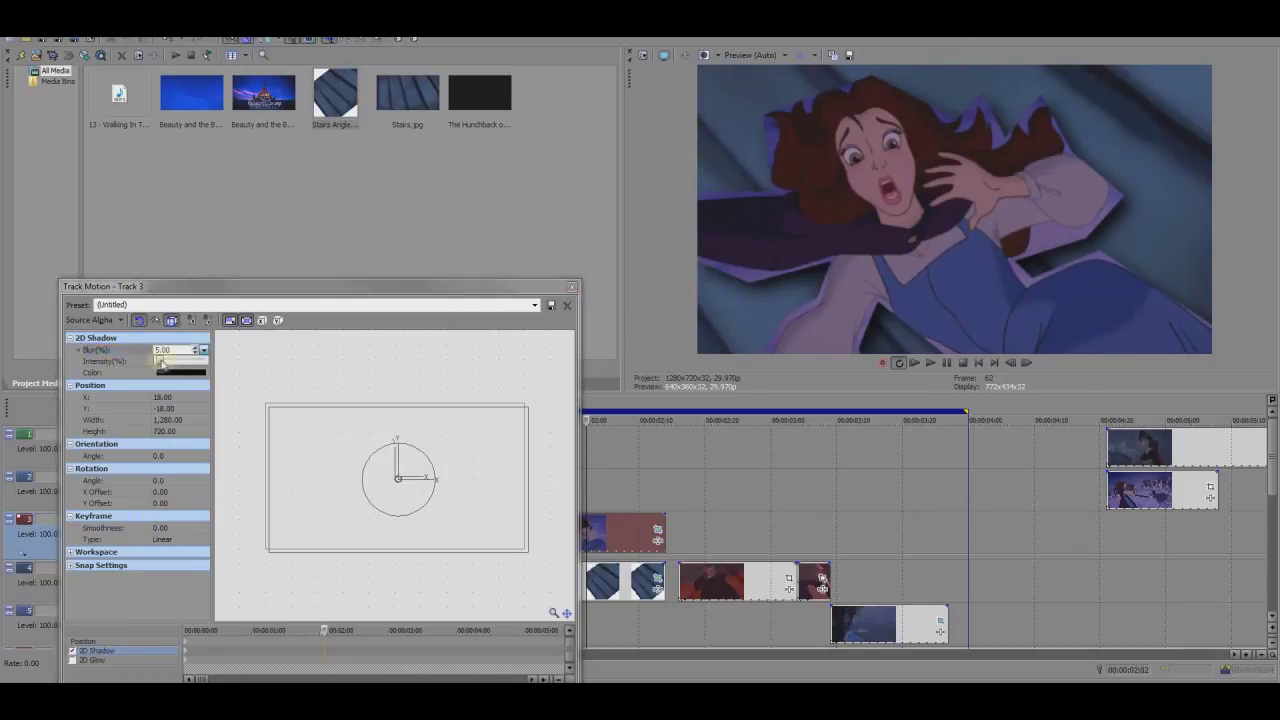
drag(160, 365, 174, 363)
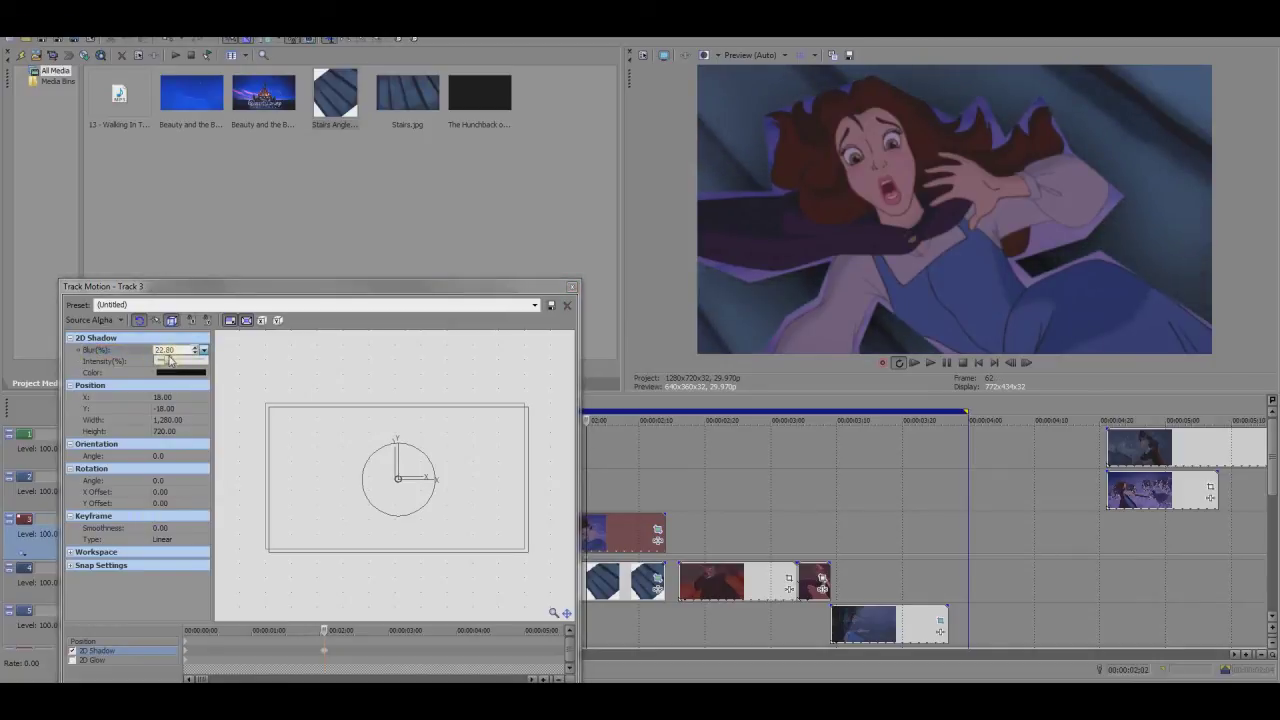
mouse_move(461, 464)
mouse_down()
mouse_move(480, 471)
mouse_move(452, 458)
mouse_up()
click(172, 375)
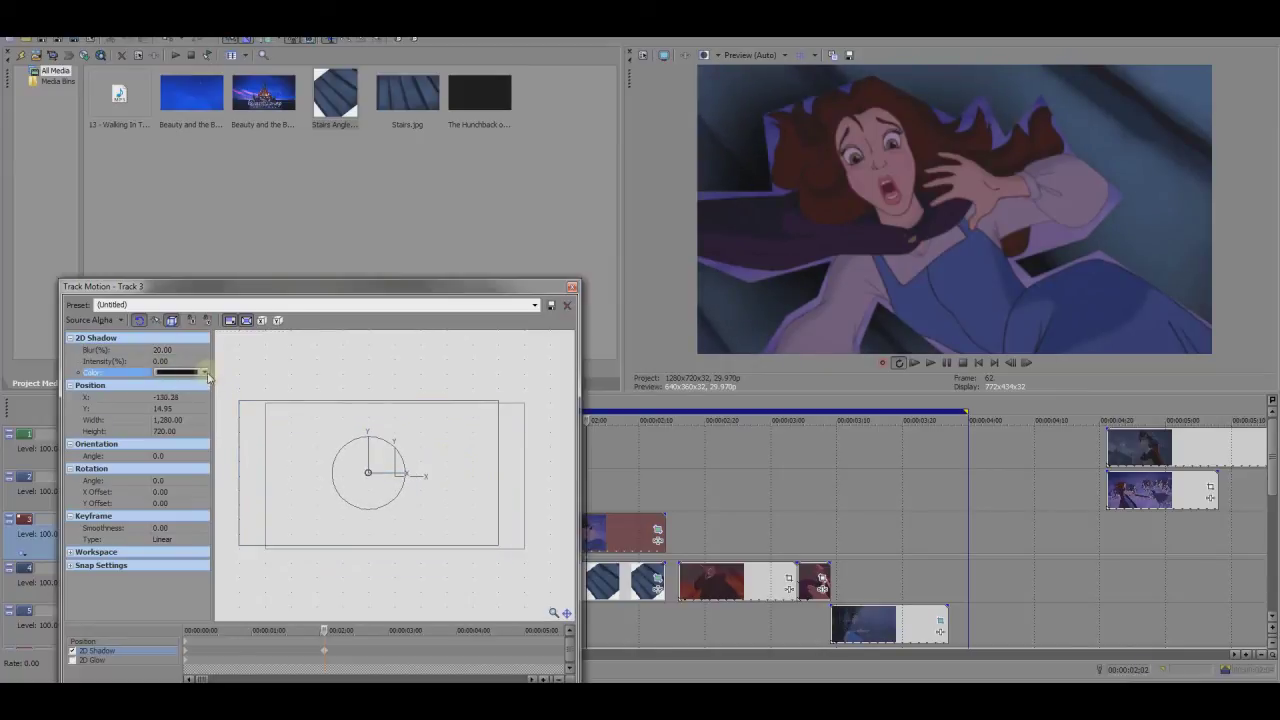
click(205, 373)
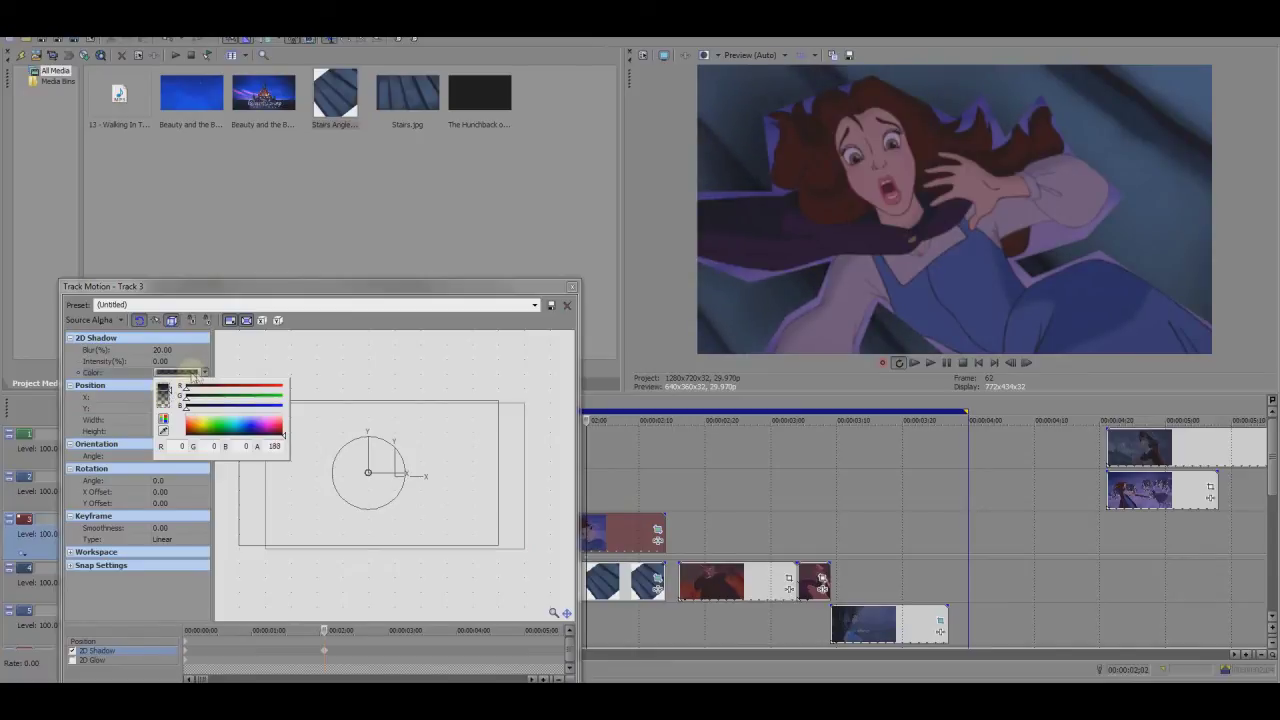
click(204, 374)
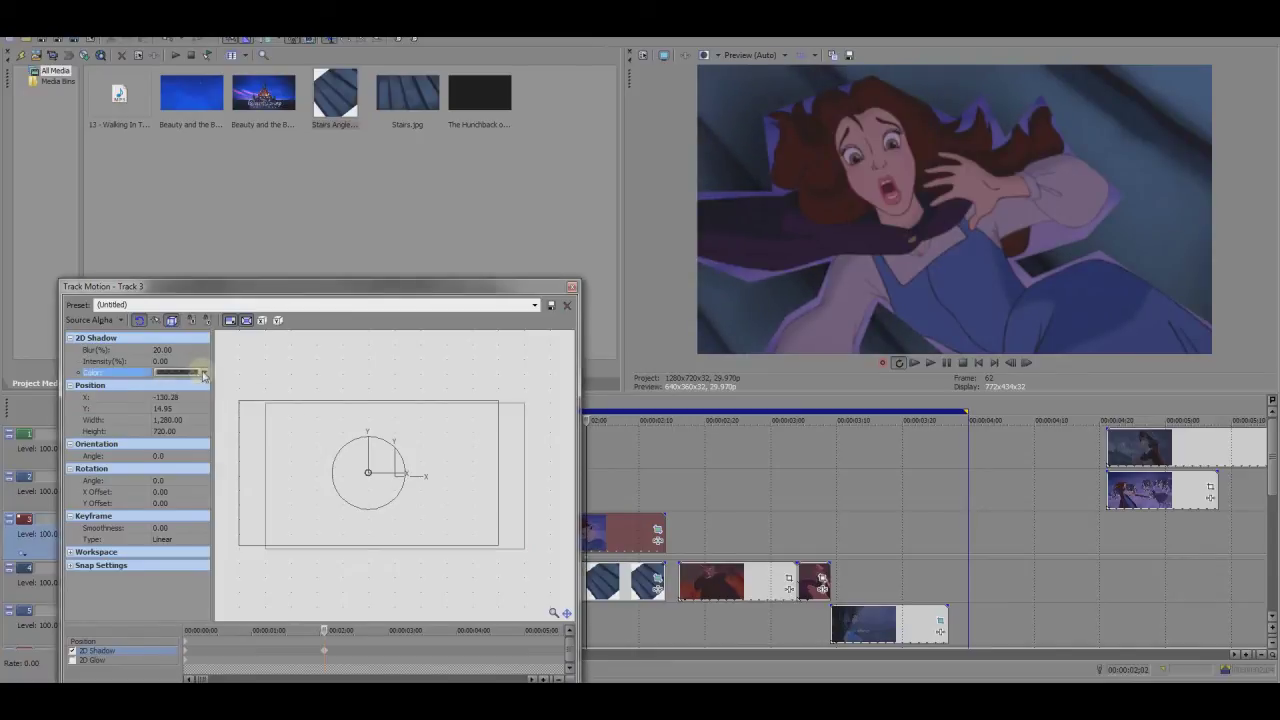
click(572, 286)
click(189, 383)
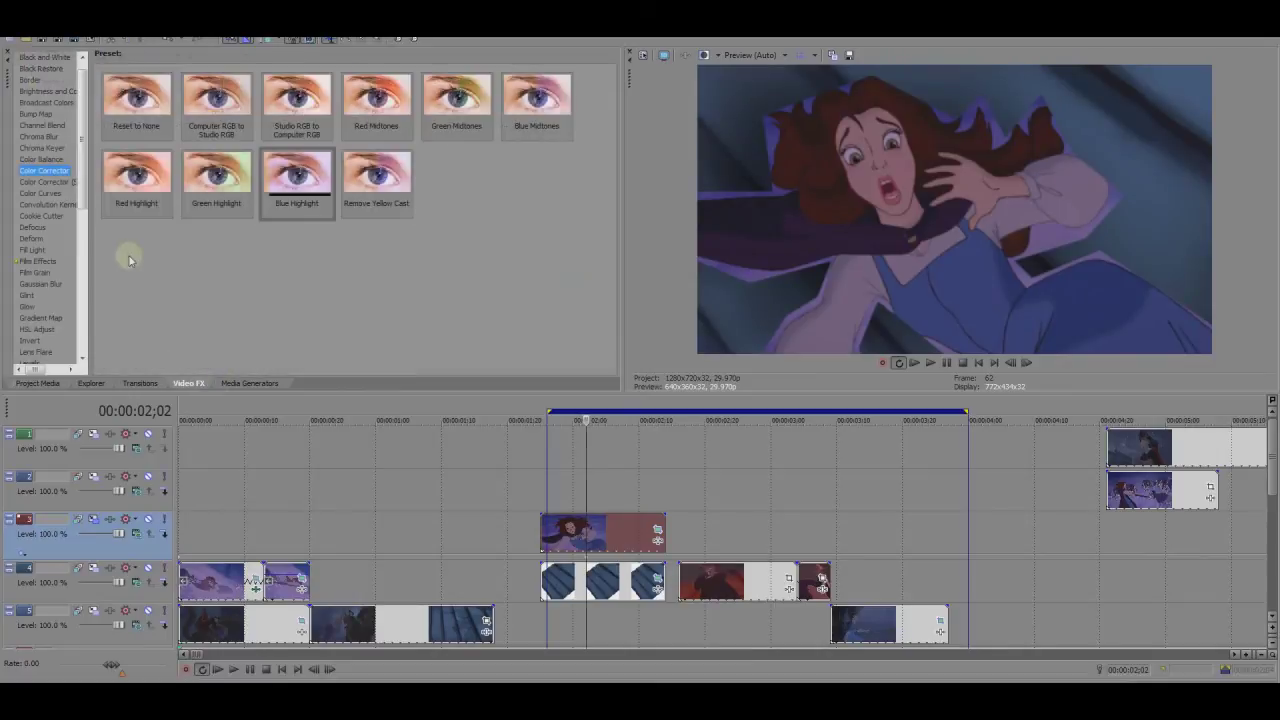
Apply the Levels Darken preset to the Belle clip, easing off the darkening slightly
scroll(55, 159, down, 6)
click(45, 148)
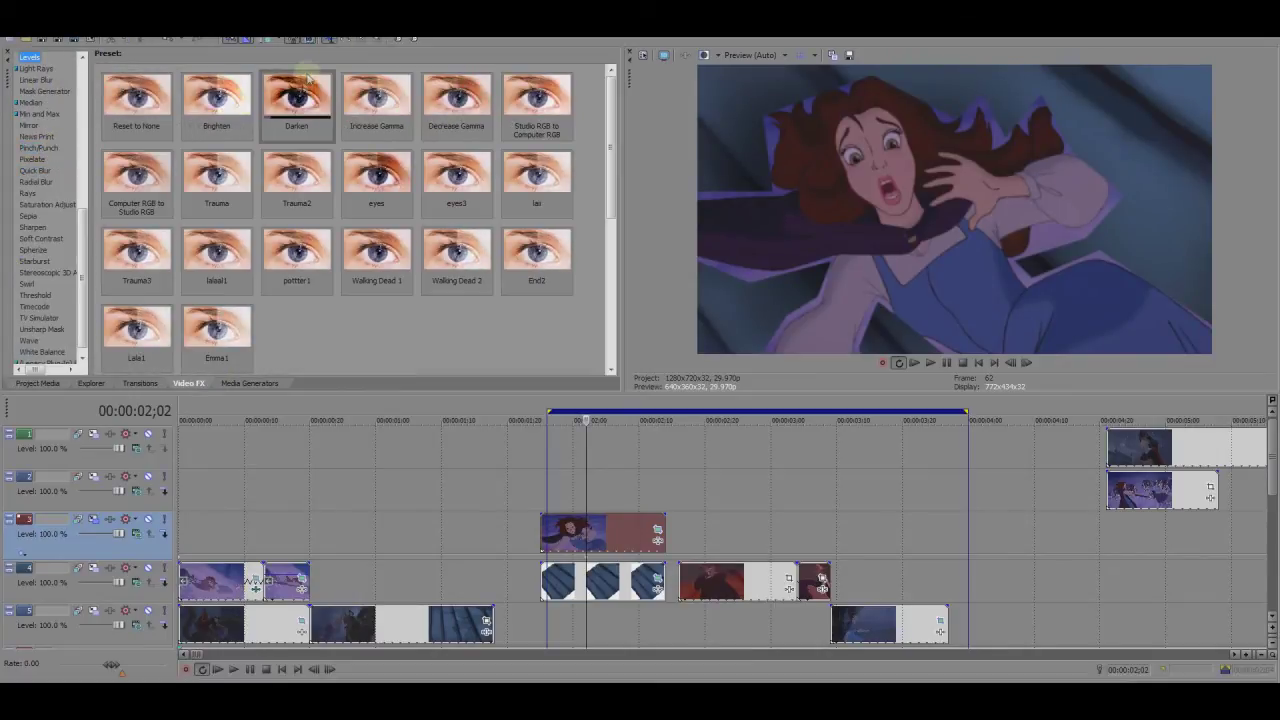
drag(308, 78, 615, 535)
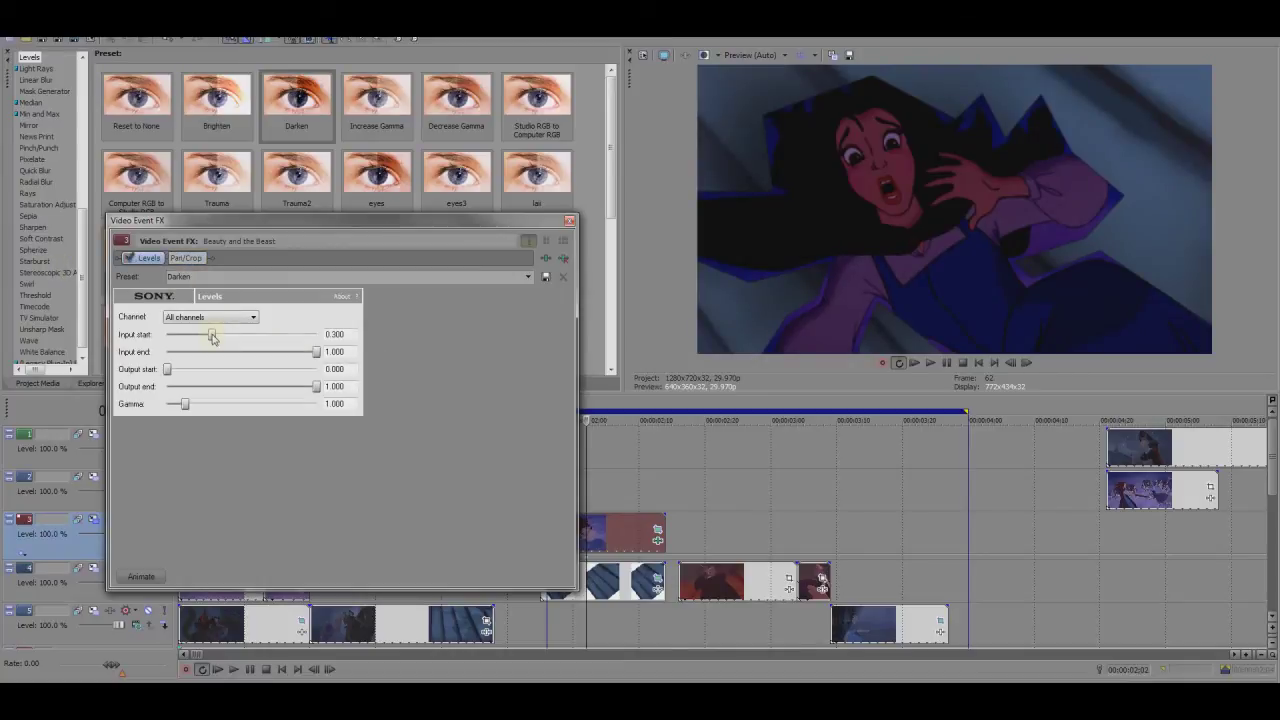
drag(186, 337, 180, 336)
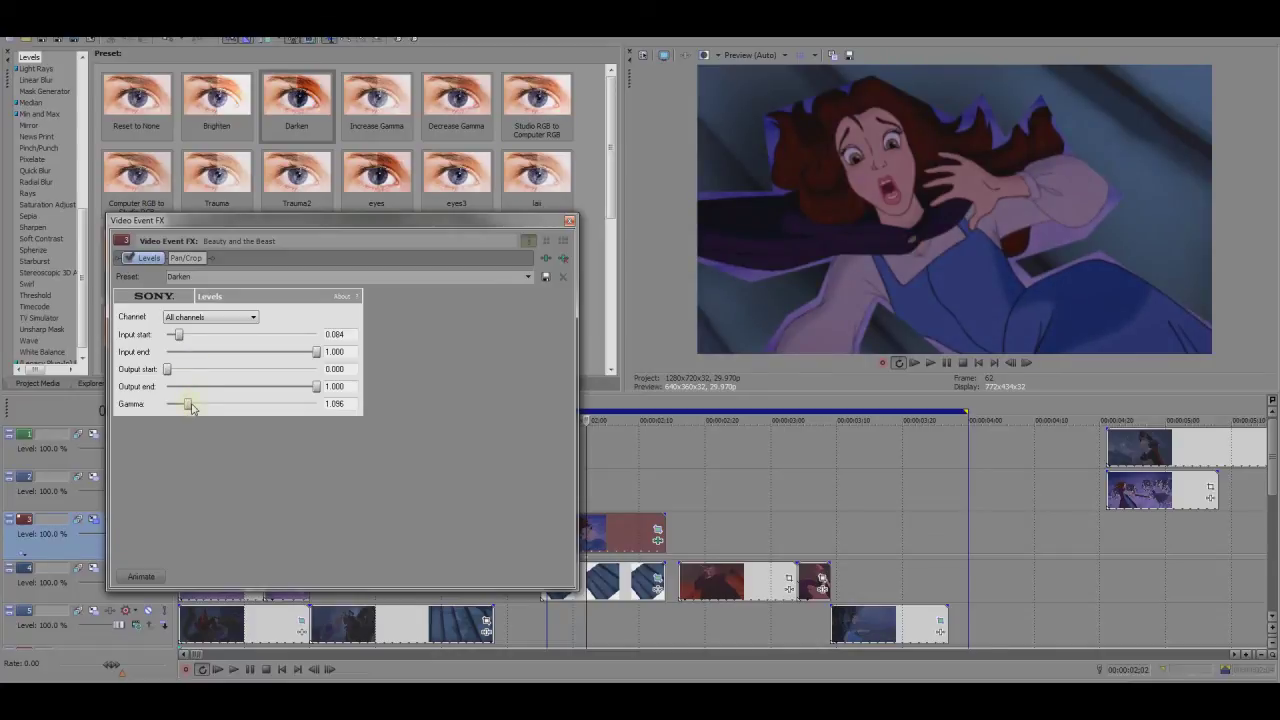
click(569, 220)
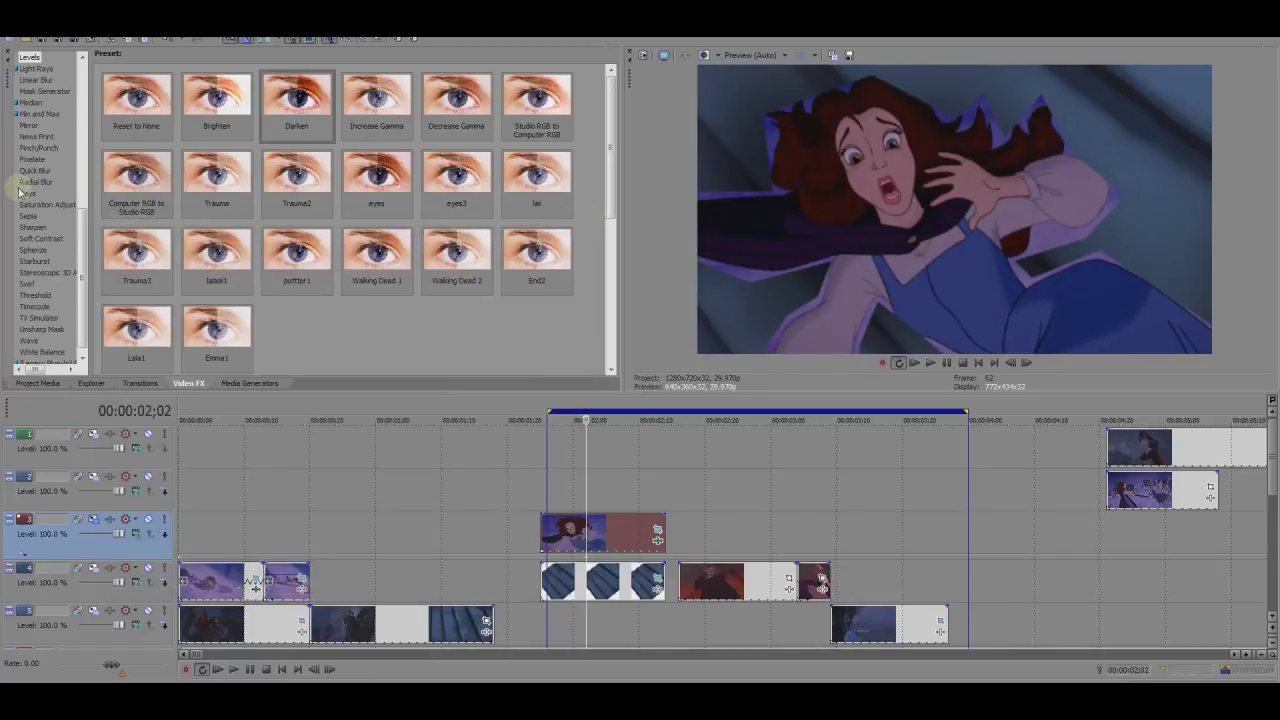
Apply the 25% Black and White preset to the Belle clip
scroll(40, 192, up, 10)
click(44, 57)
mouse_move(217, 105)
mouse_down()
mouse_move(635, 532)
mouse_move(620, 533)
mouse_up()
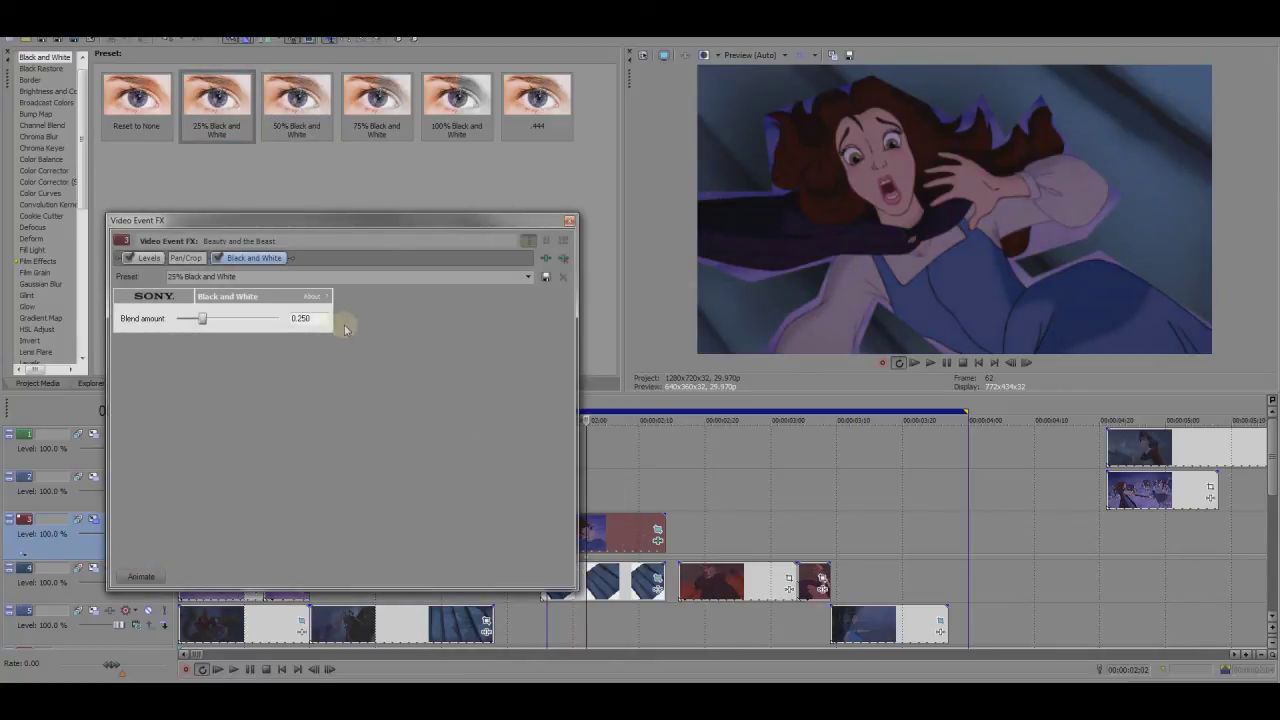
click(569, 220)
click(555, 477)
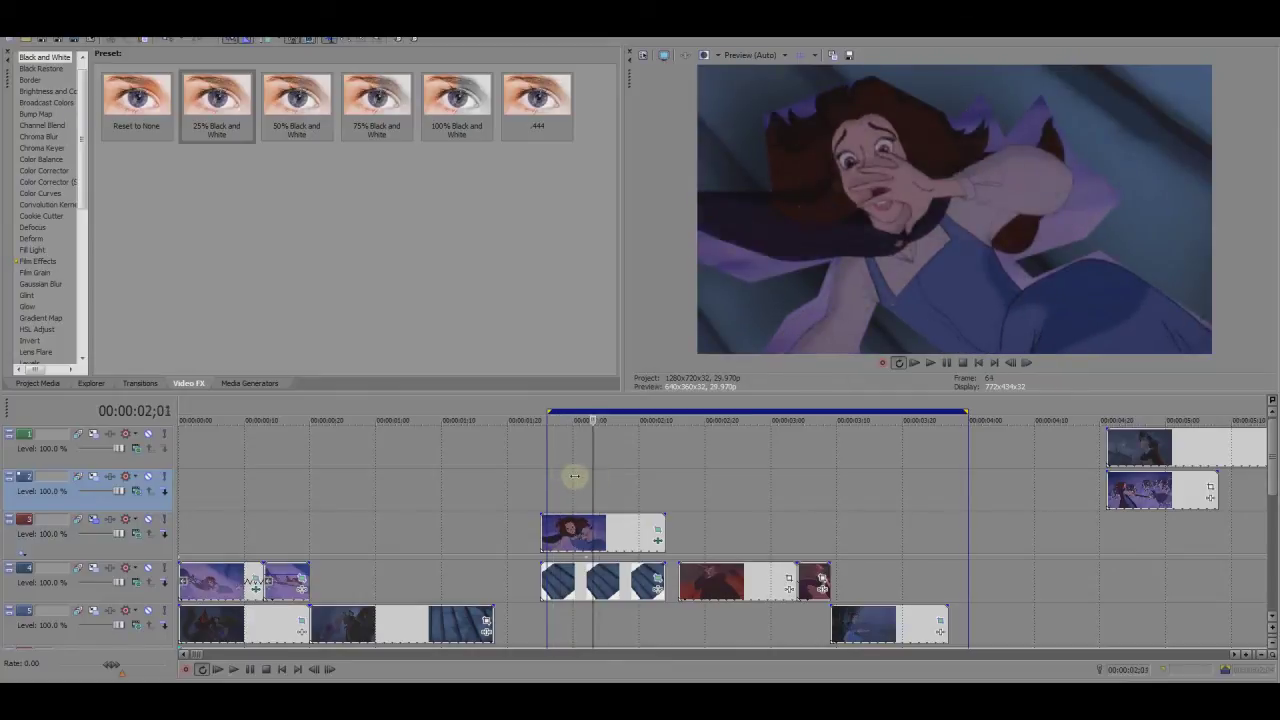
drag(554, 470, 547, 469)
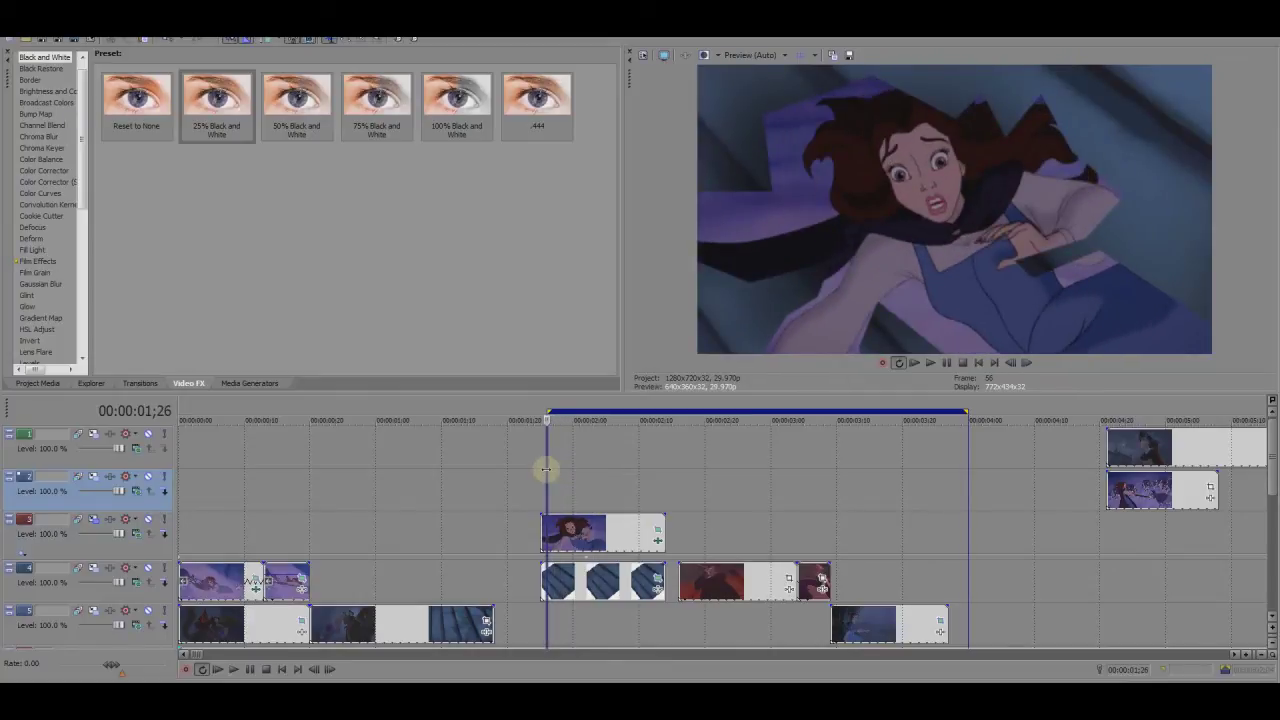
drag(546, 469, 537, 476)
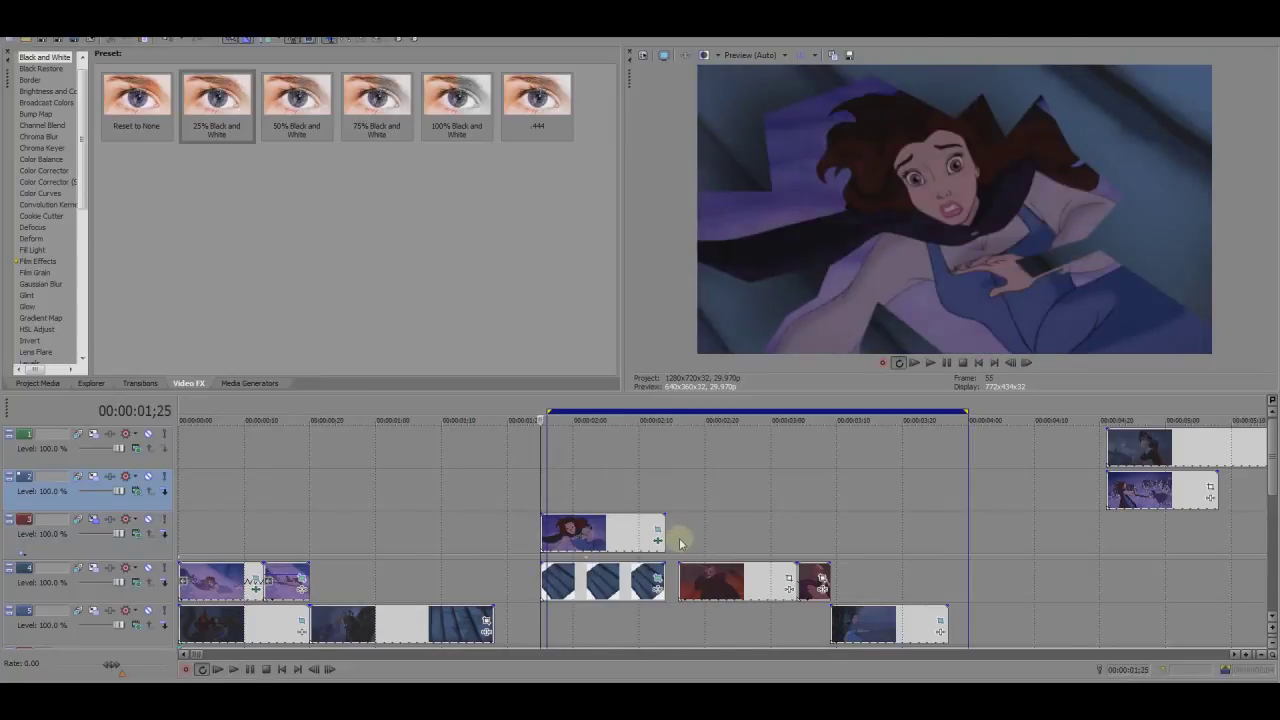
click(382, 523)
key(space)
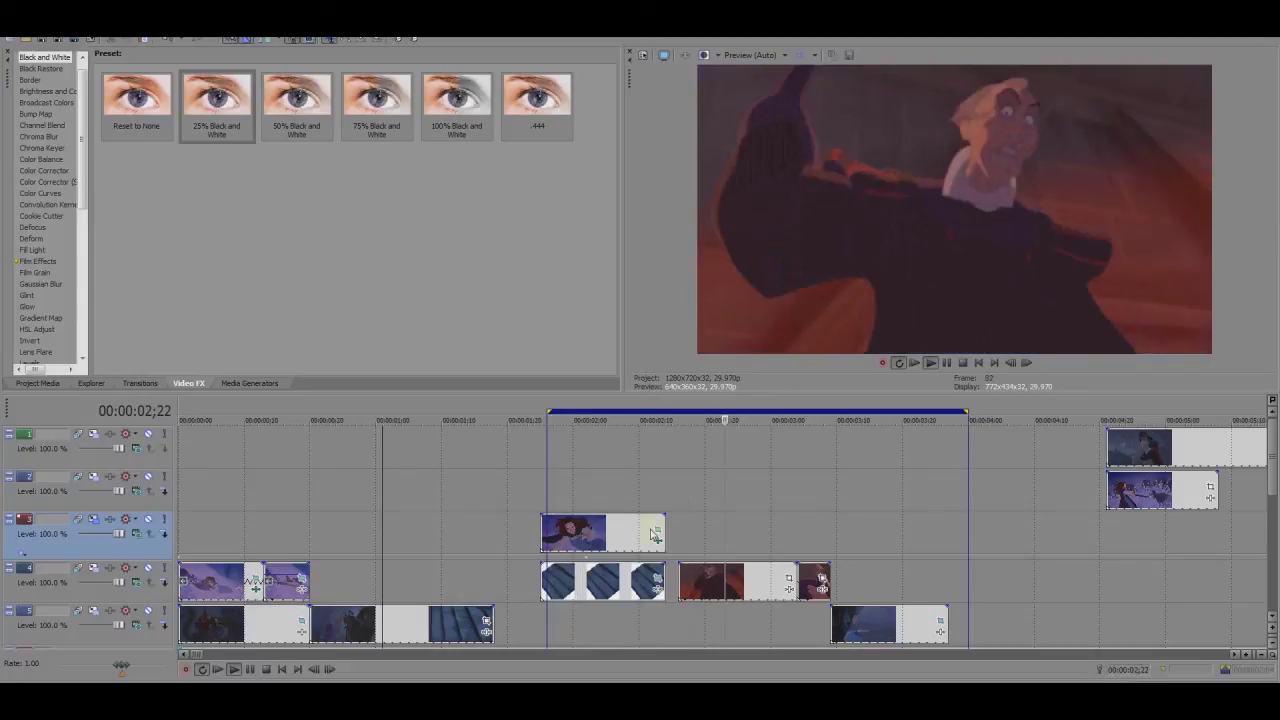
scroll(765, 528, down, 2)
key(space)
click(657, 494)
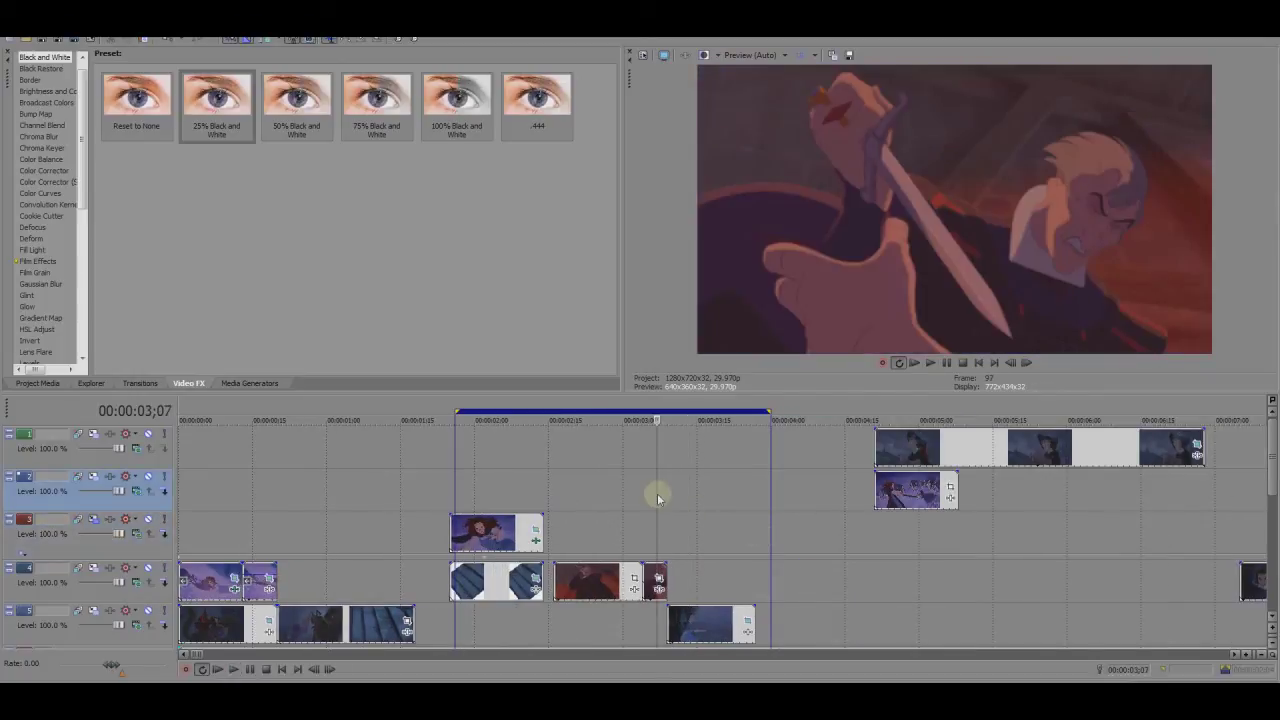
click(217, 491)
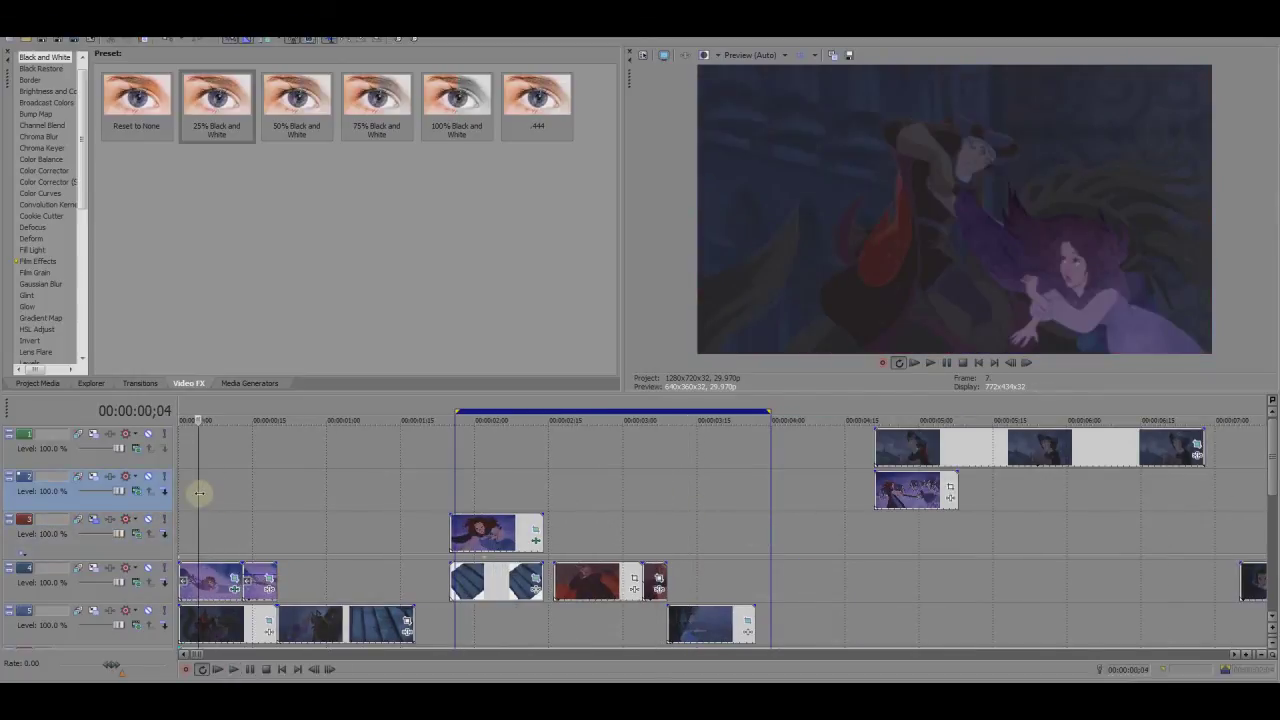
click(248, 495)
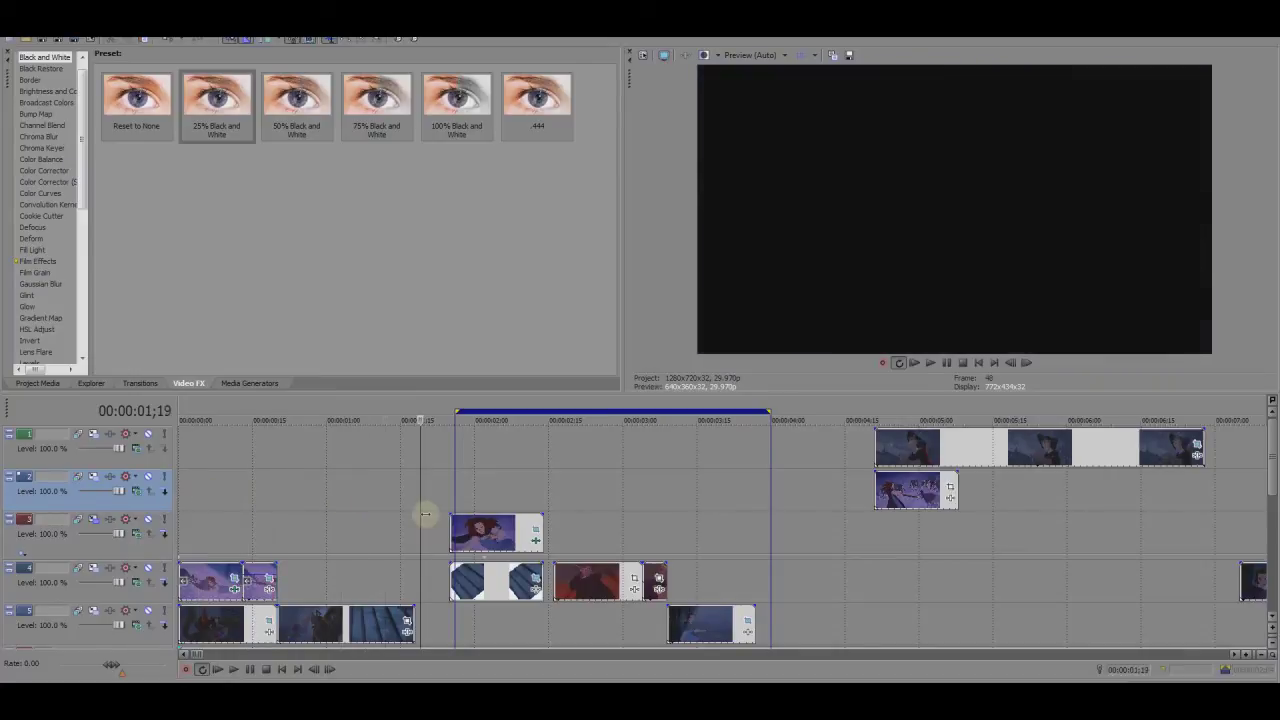